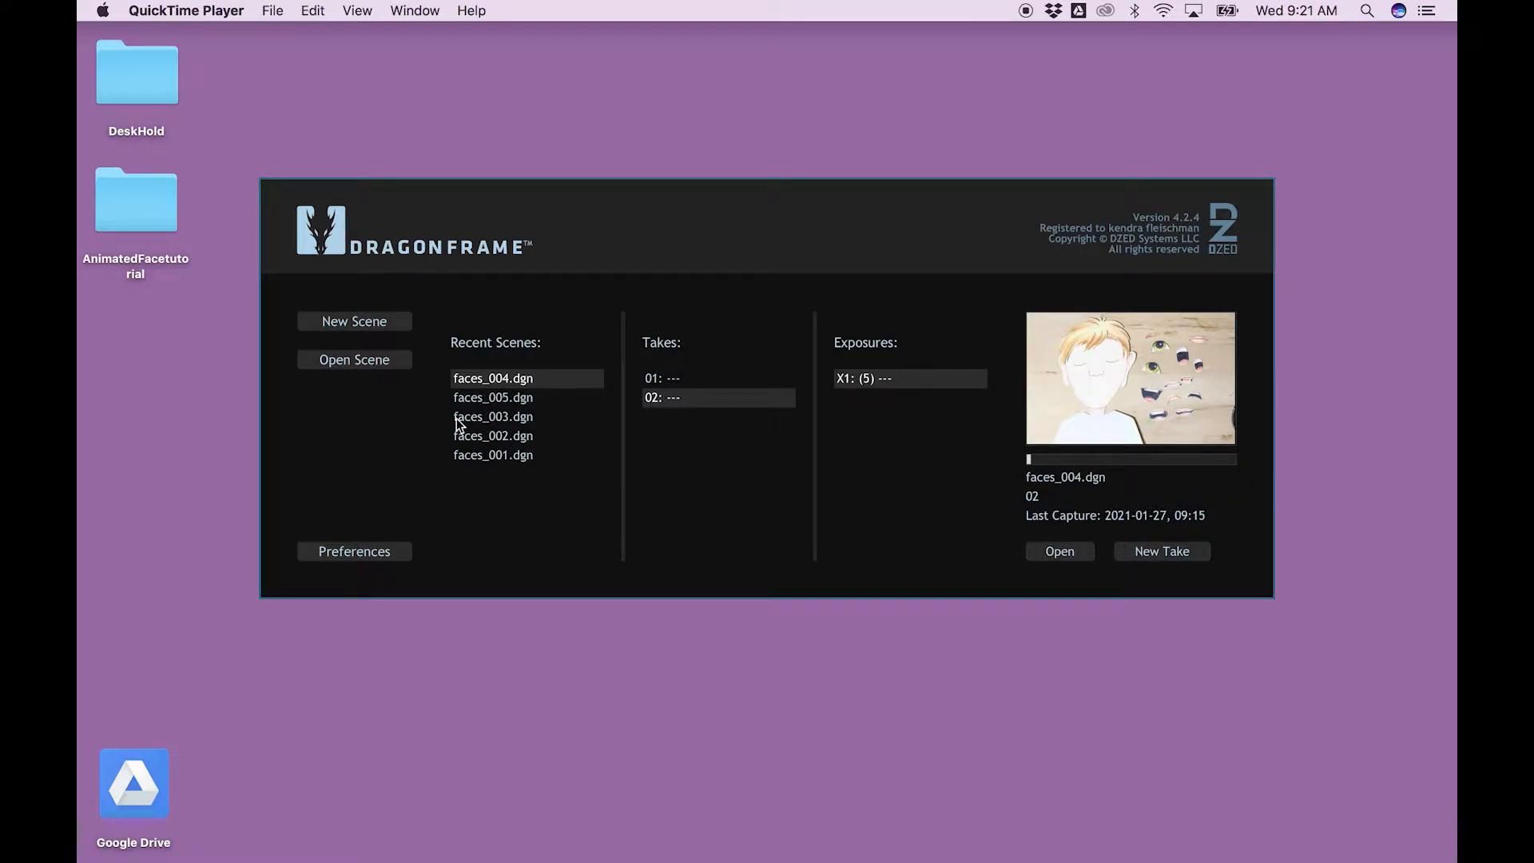
Create a new scene for production faces, scene 007, take 01 at 24 frames per second, saved in the shots folder
left_click(1163, 555)
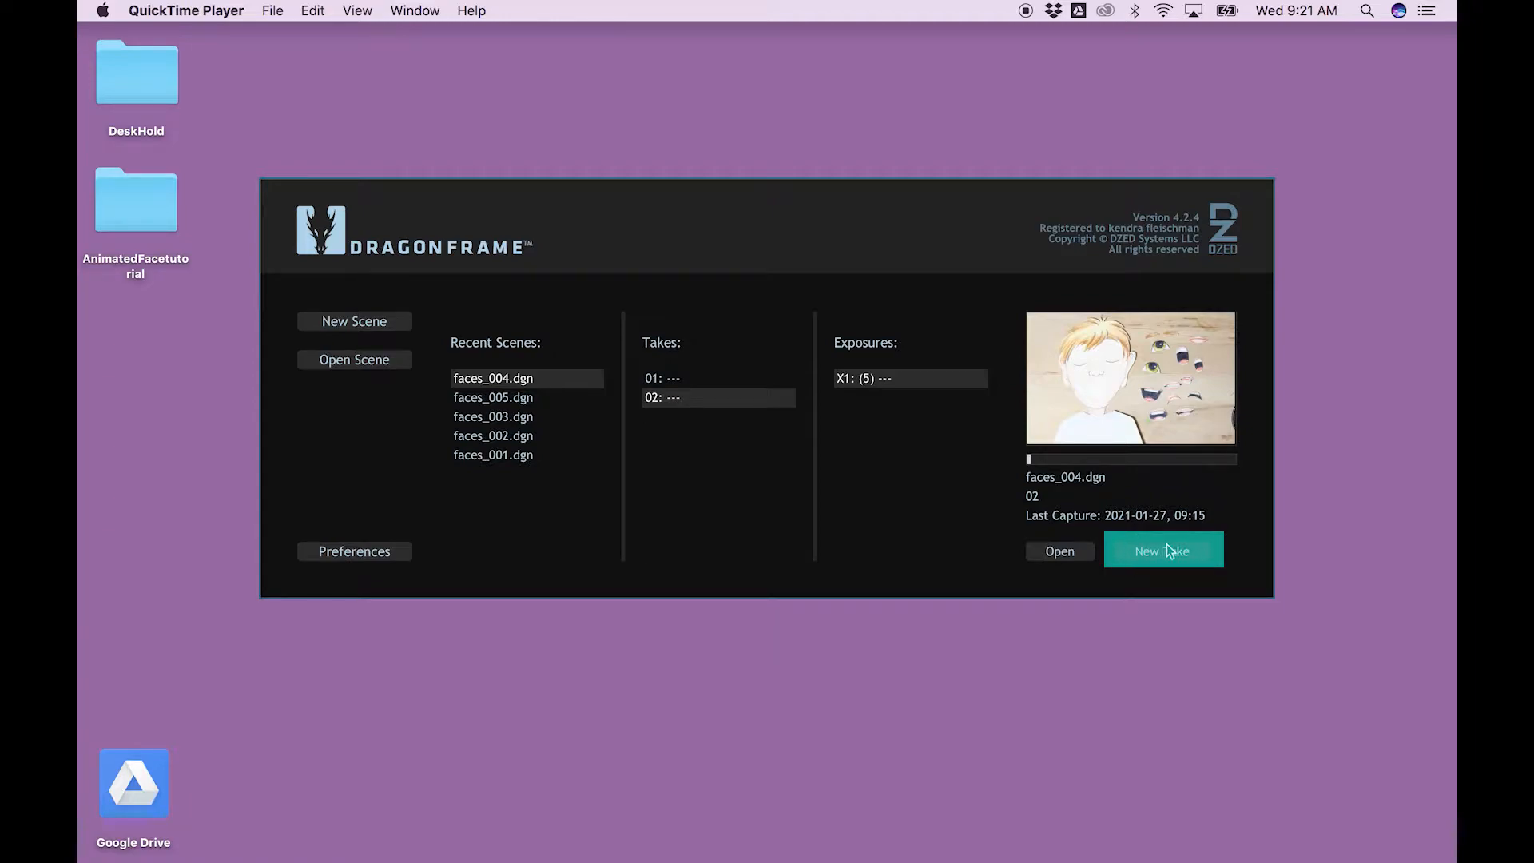
left_click(375, 324)
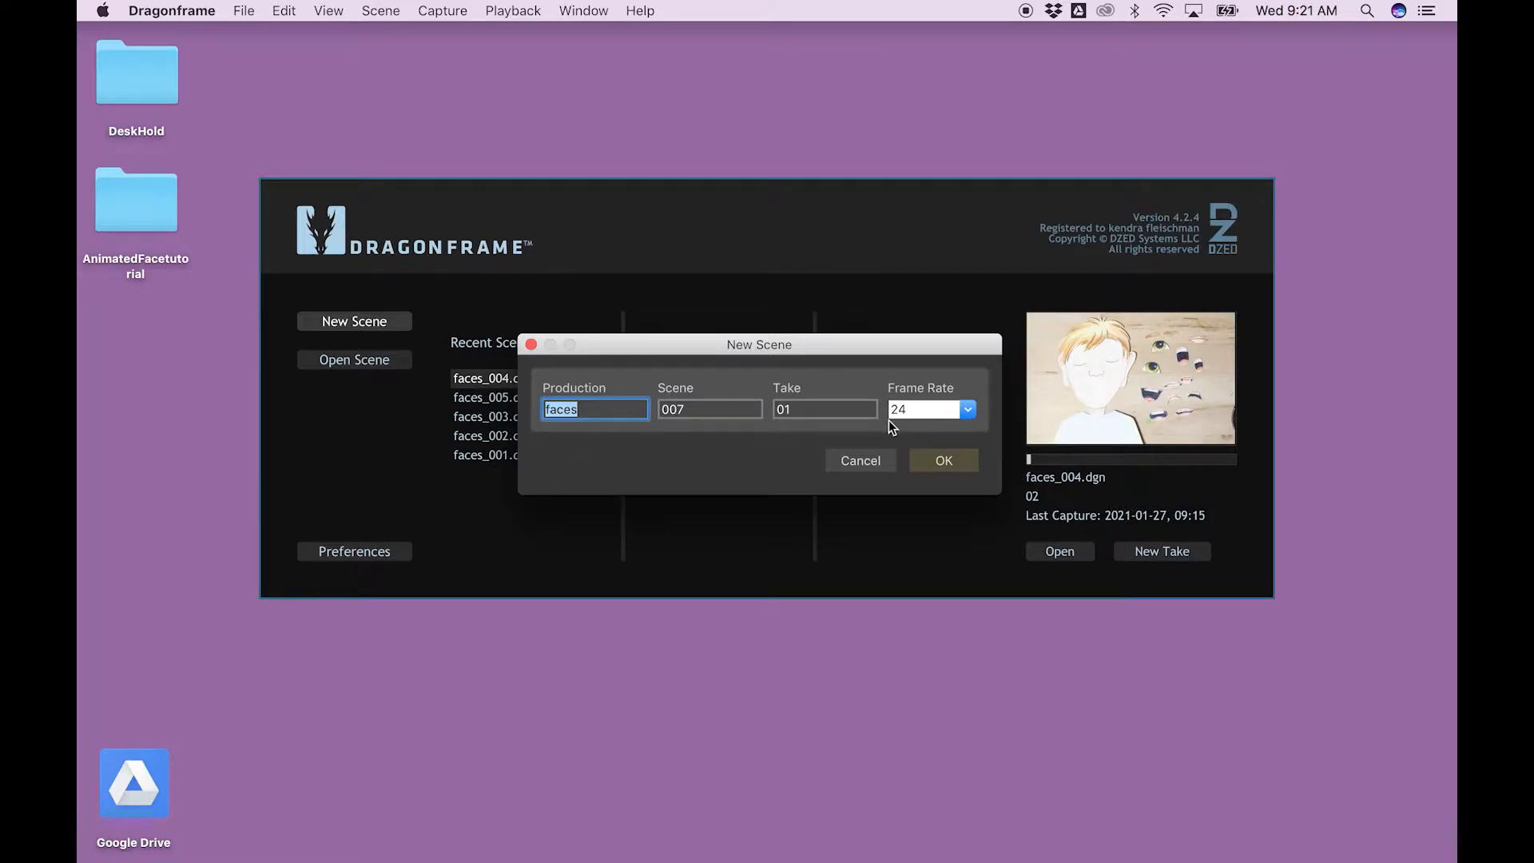
left_click(963, 463)
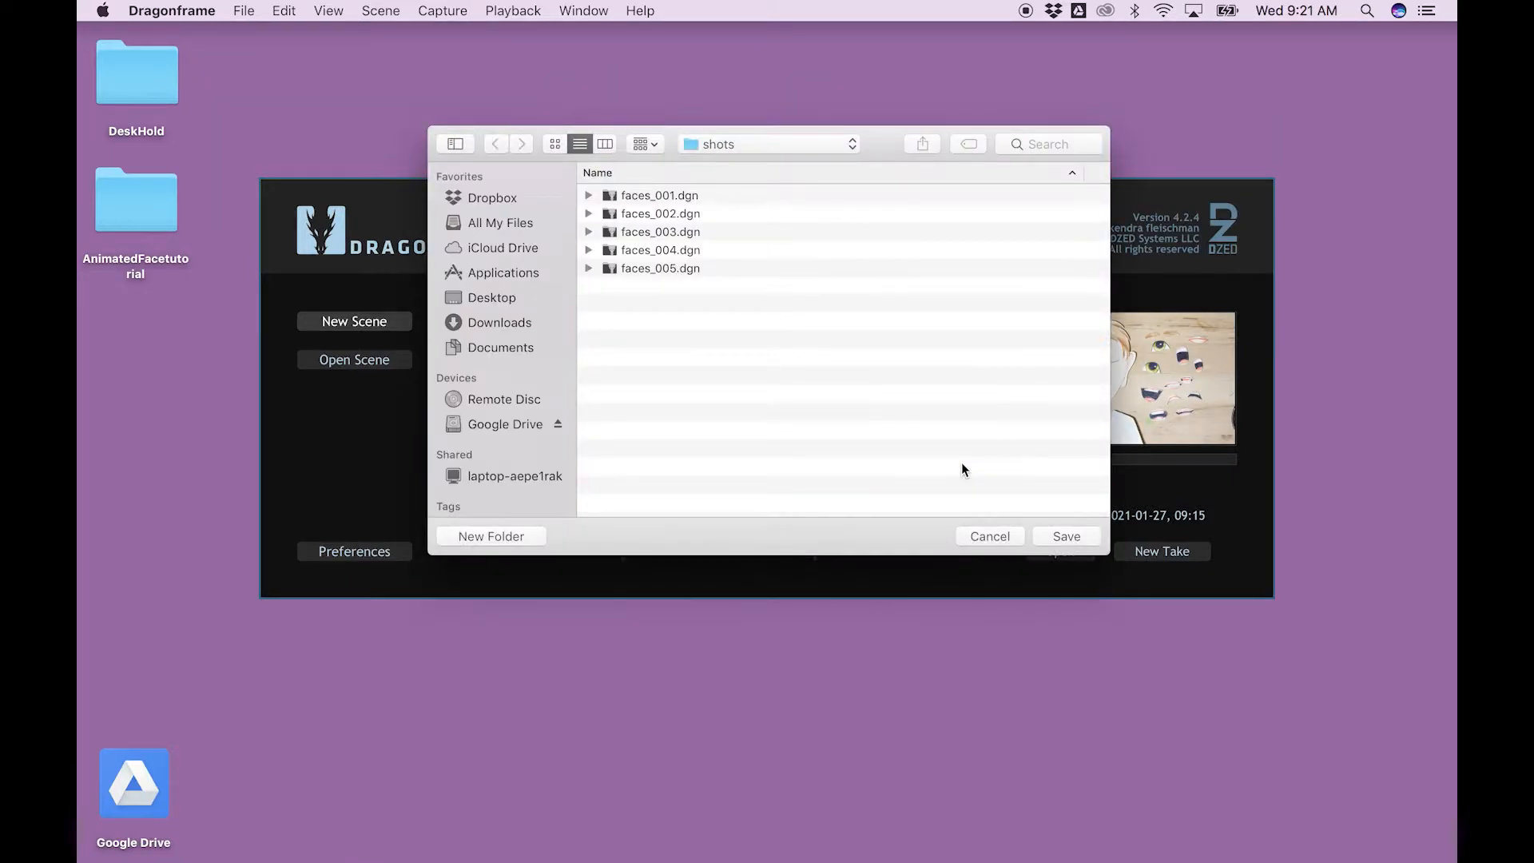
left_click(1066, 536)
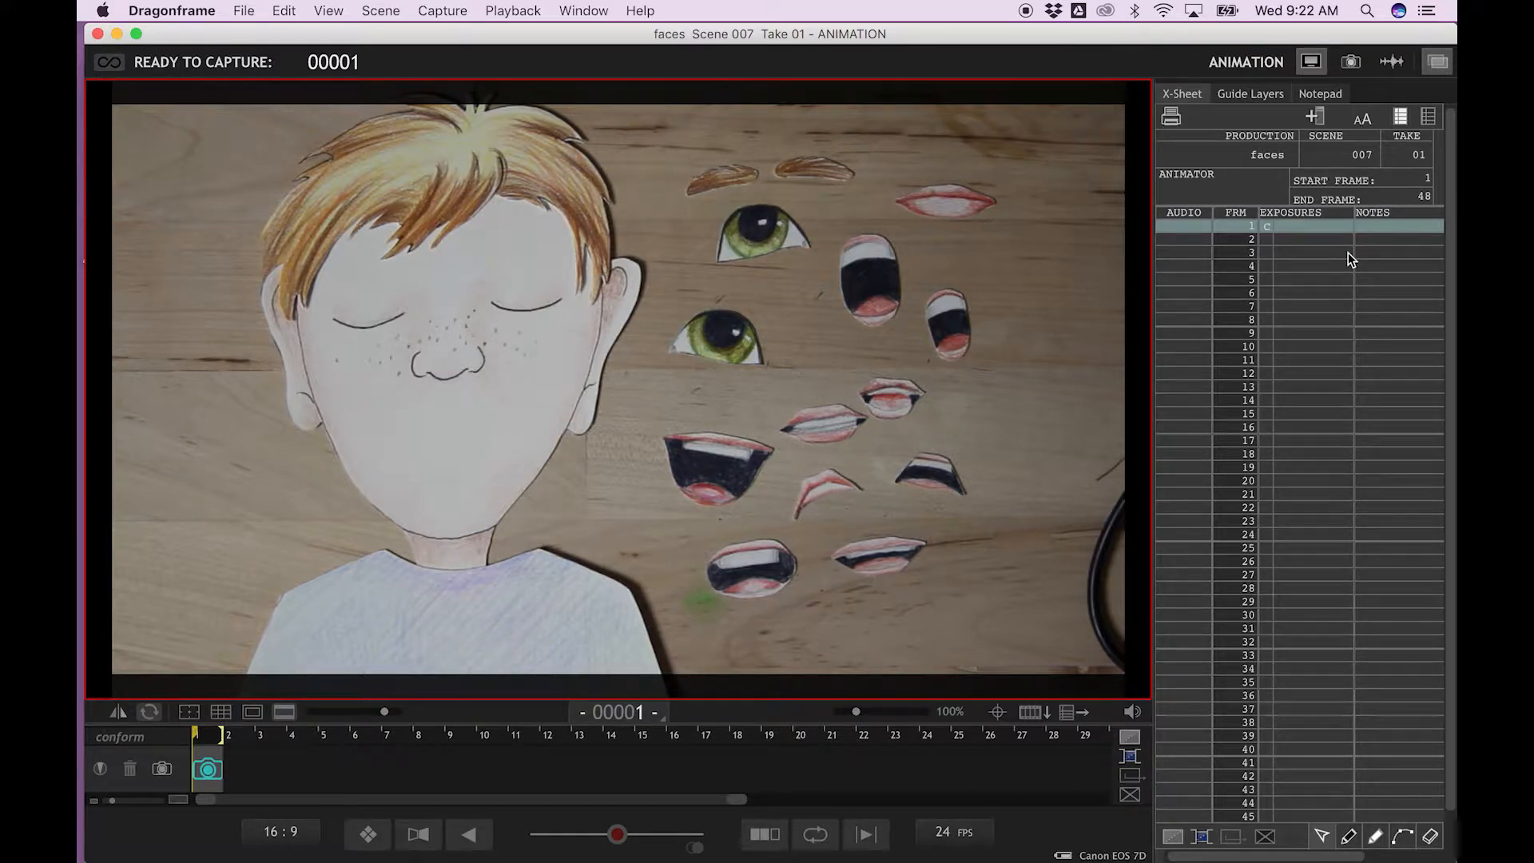
Check the live view's focus at high zoom in the Cinematography workspace and look over the Audio workspace before returning to Animation
mouse_move(892, 449)
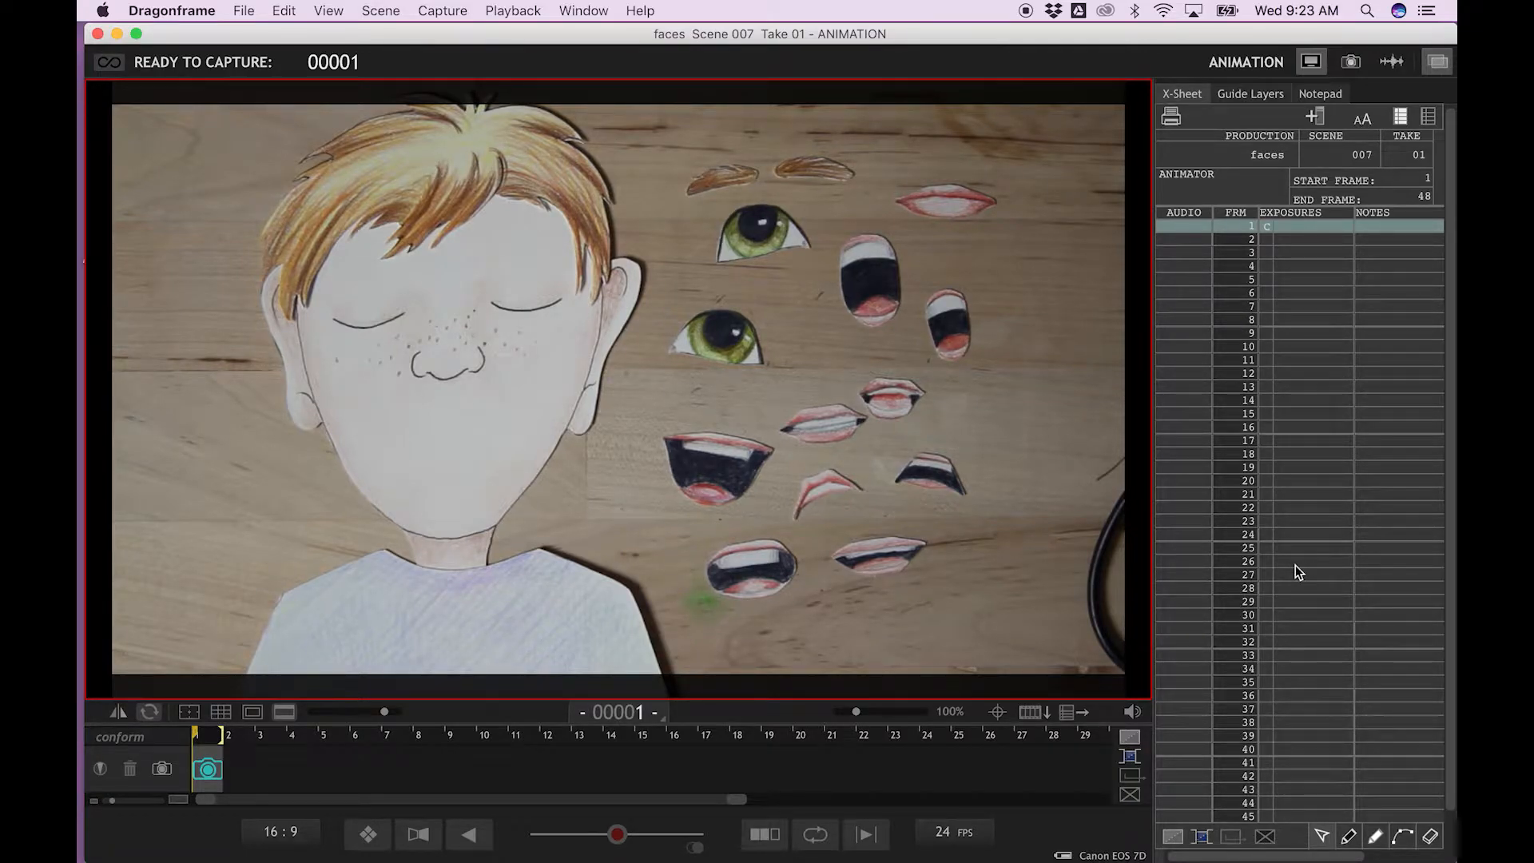
left_click(1350, 63)
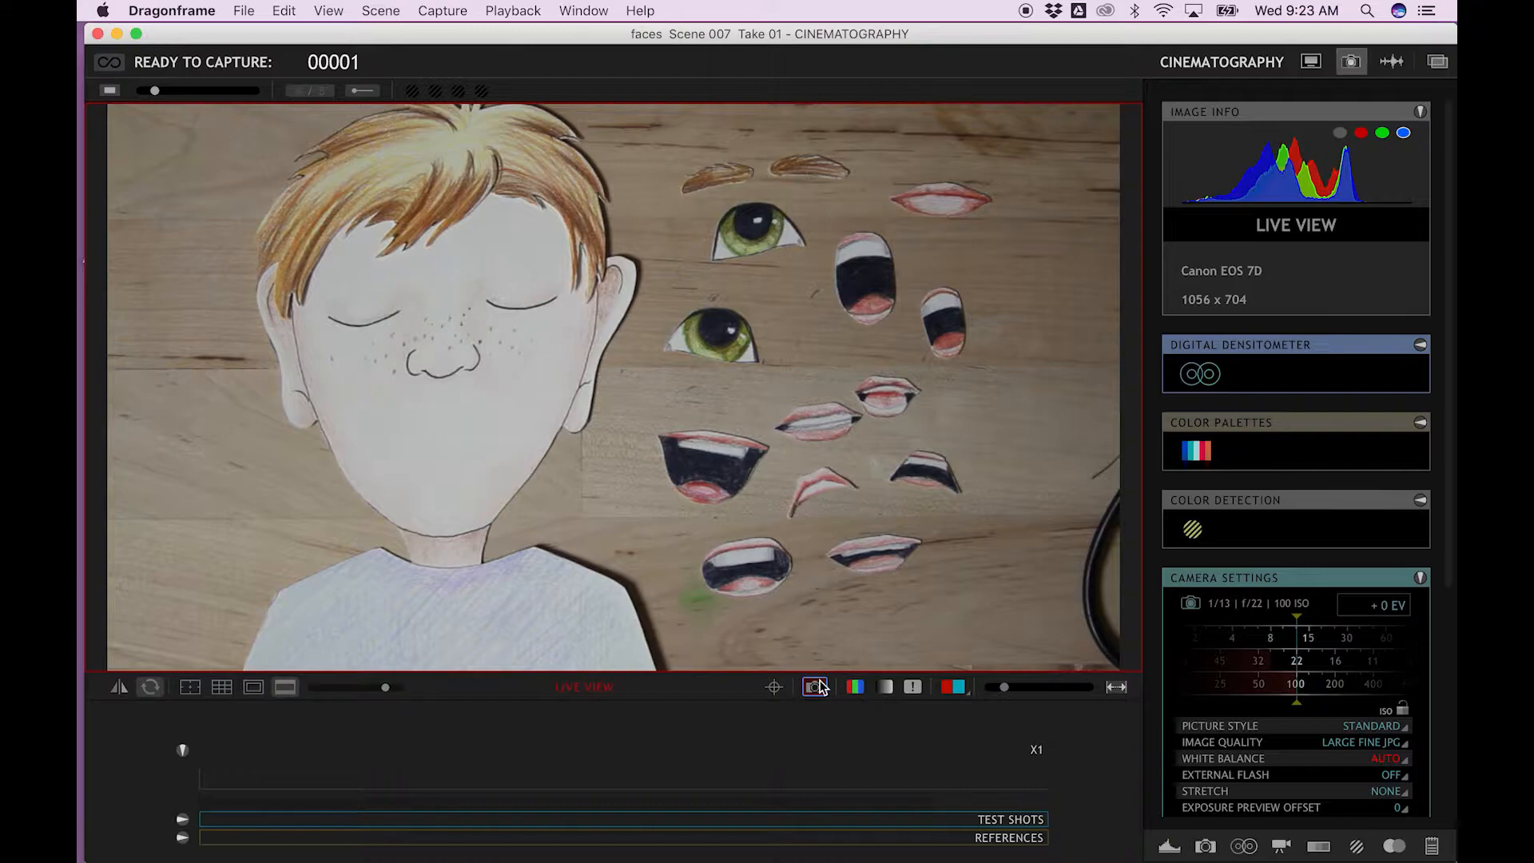
left_click(774, 688)
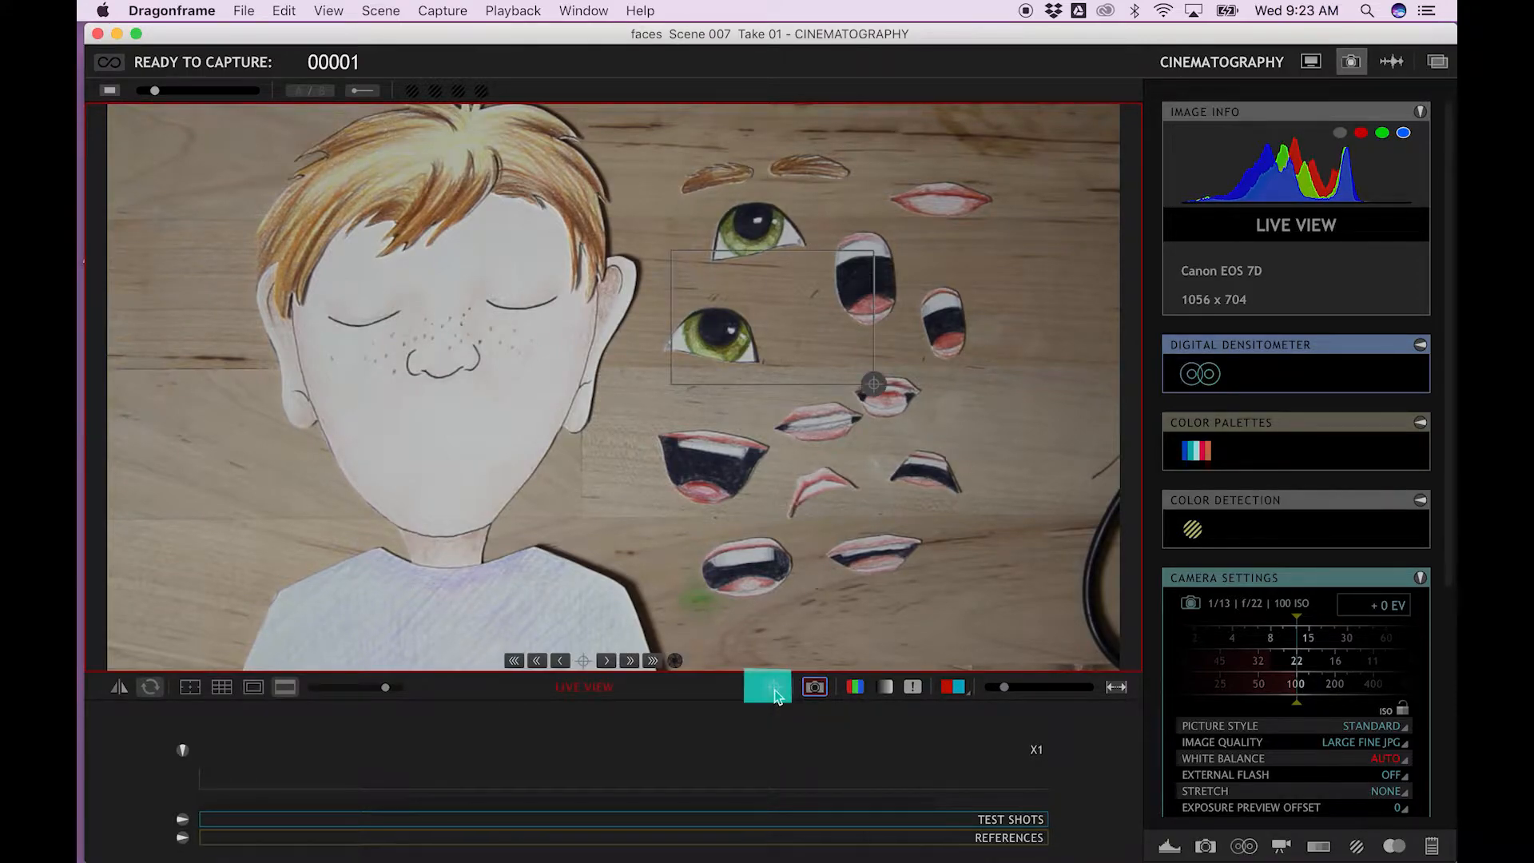
double_click(782, 344)
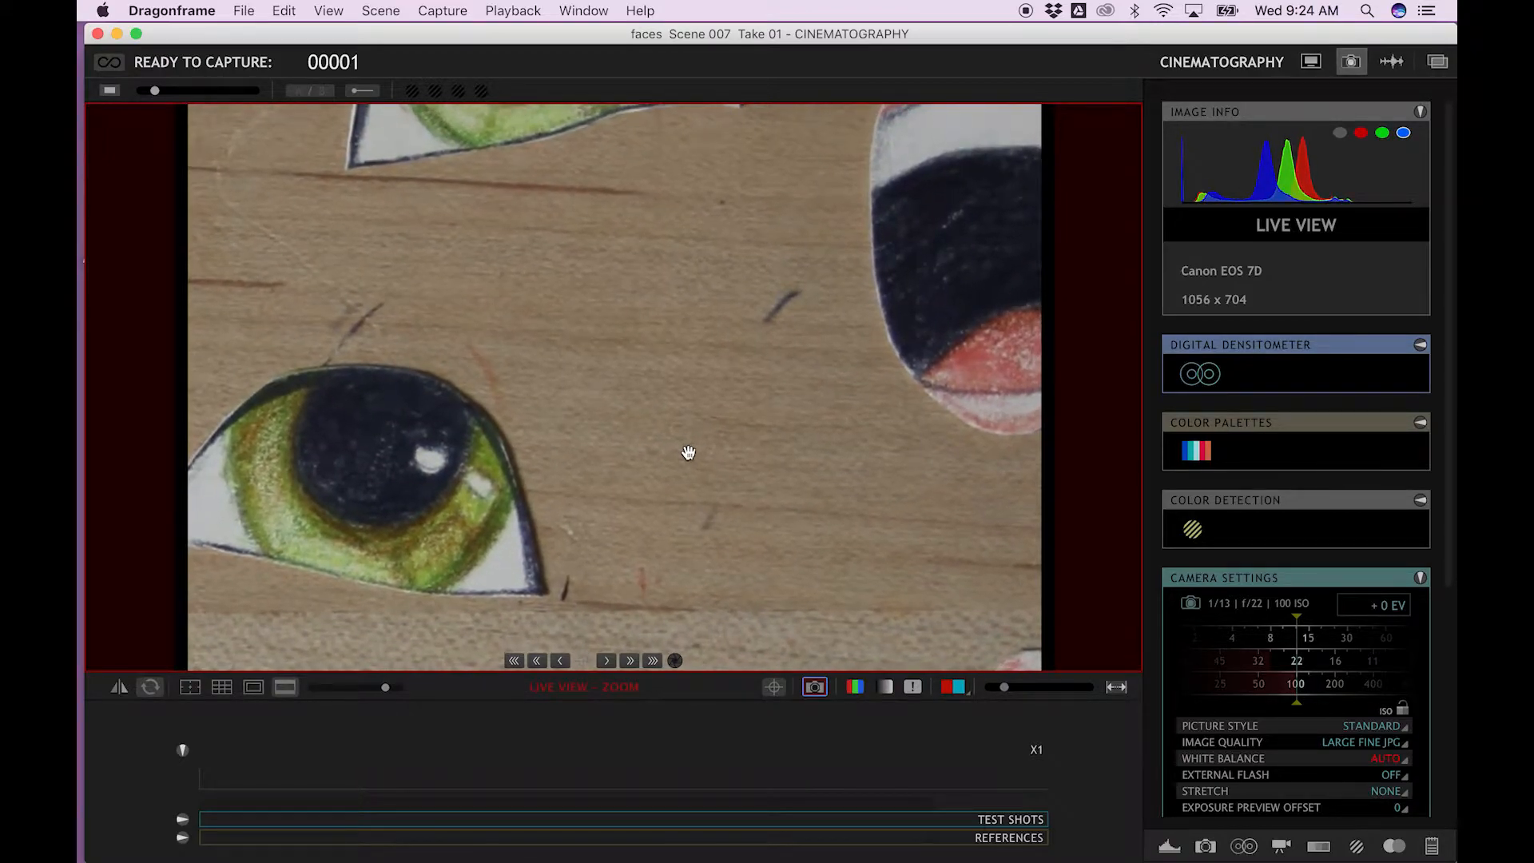
double_click(744, 645)
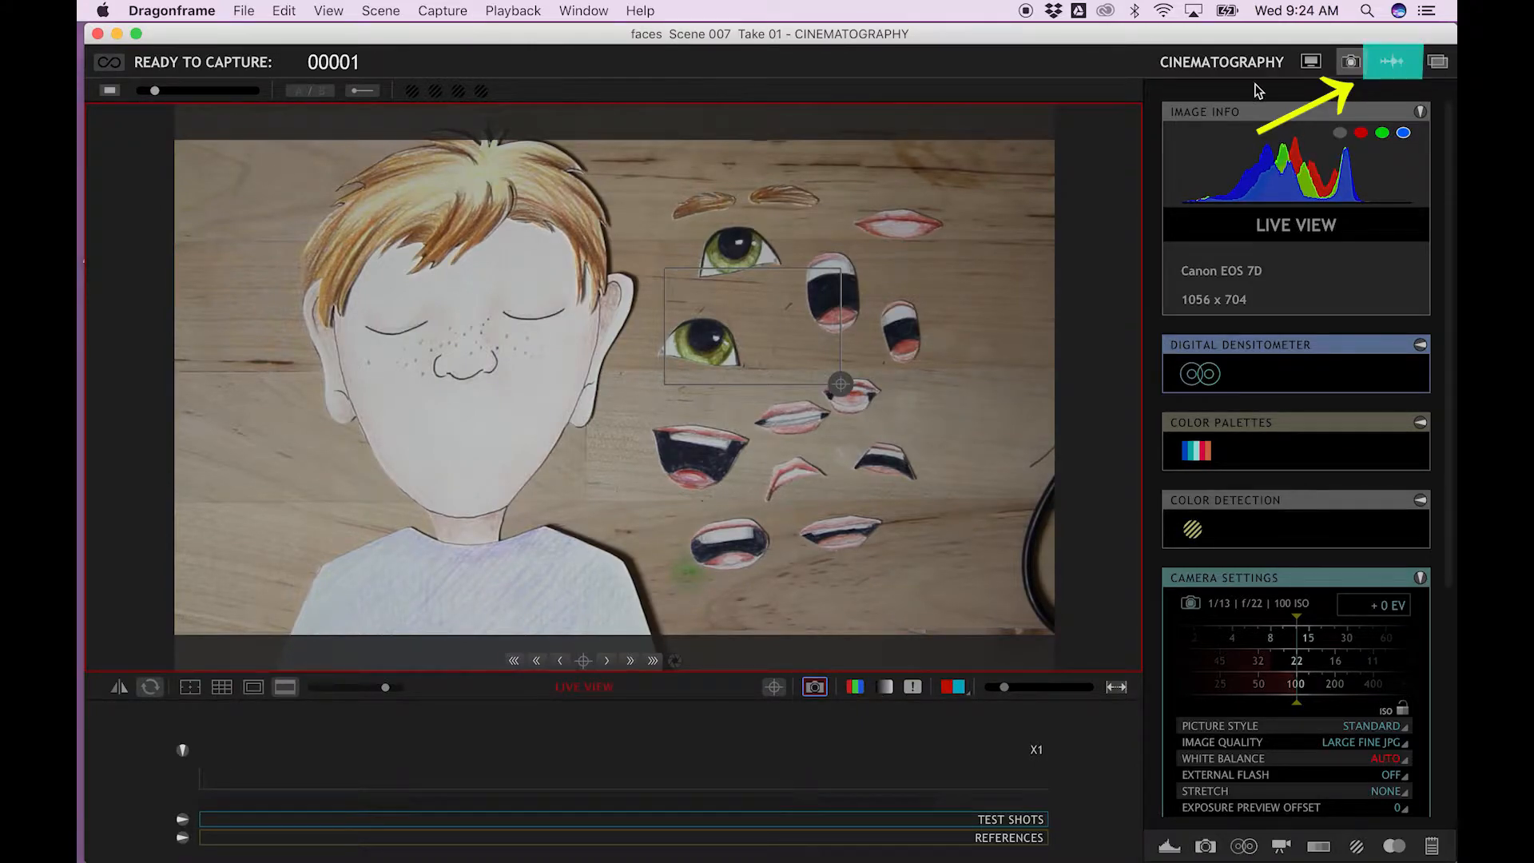
left_click(1394, 68)
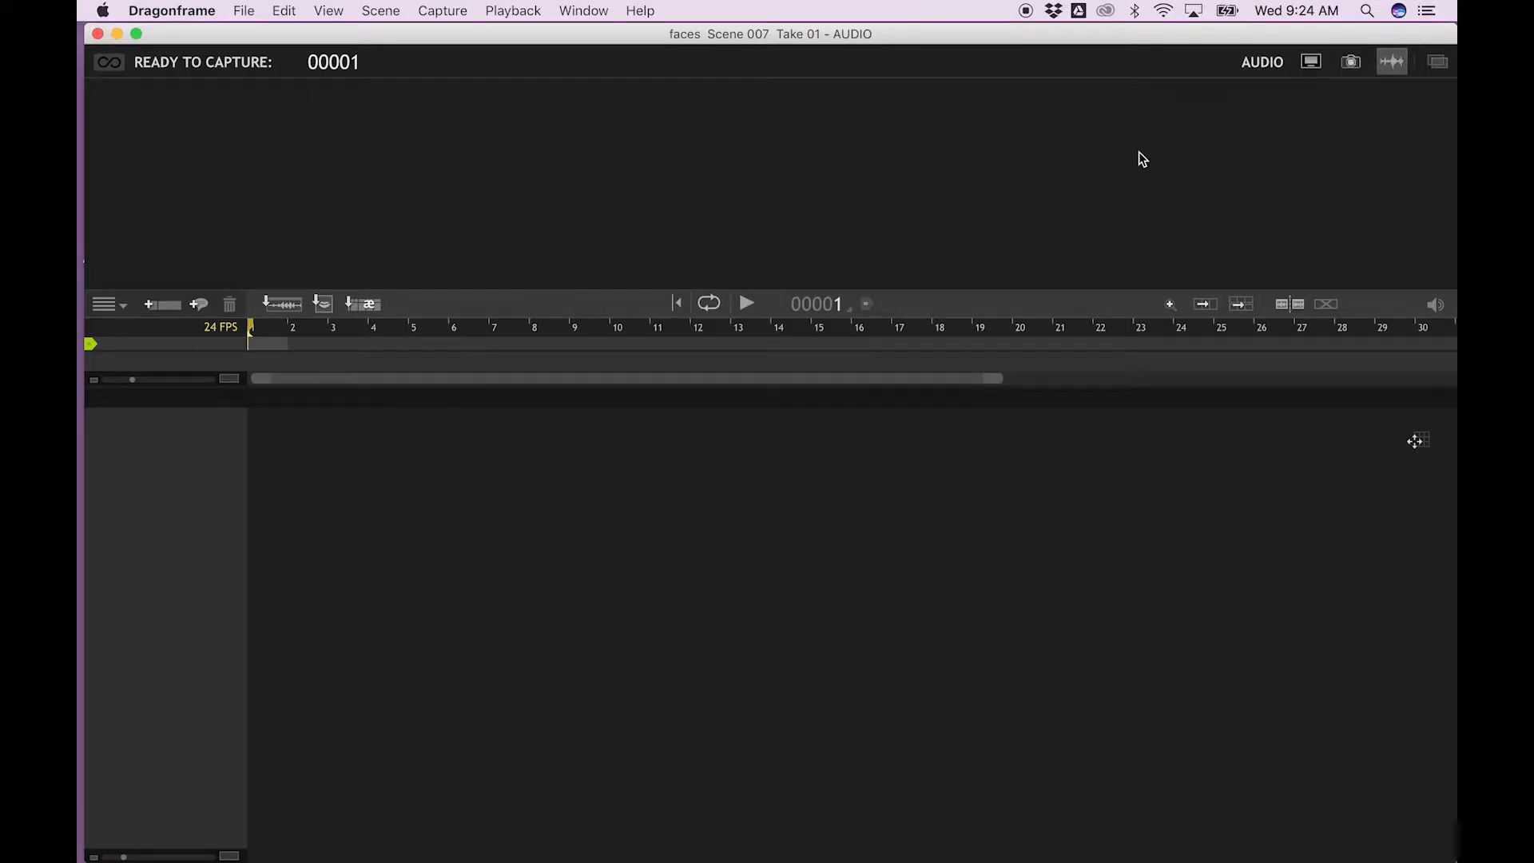
left_click(1314, 62)
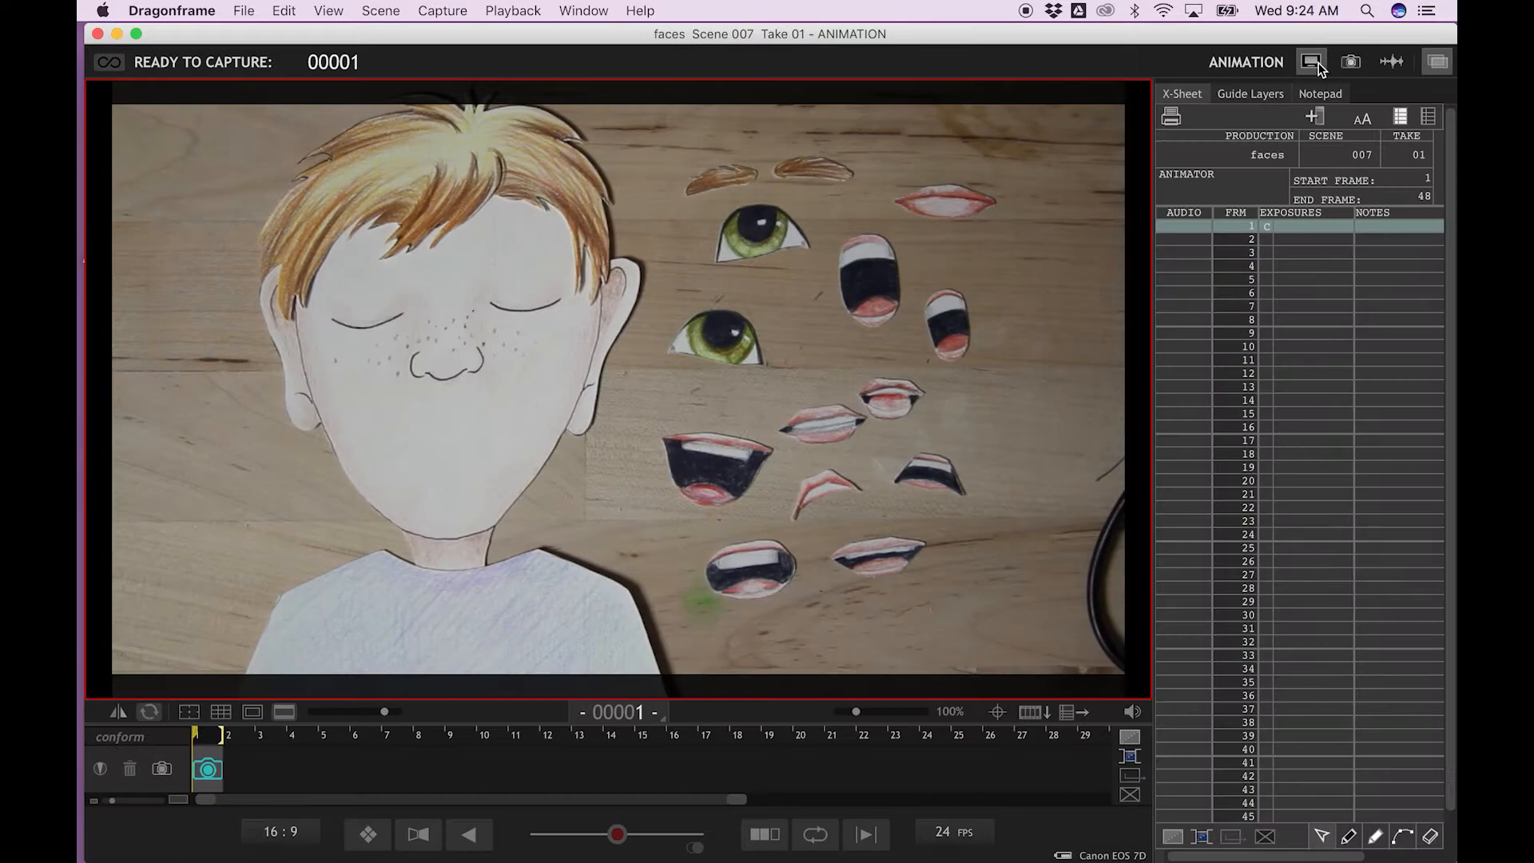
Switch to GarageBand and create a new Voice project
left_click(119, 33)
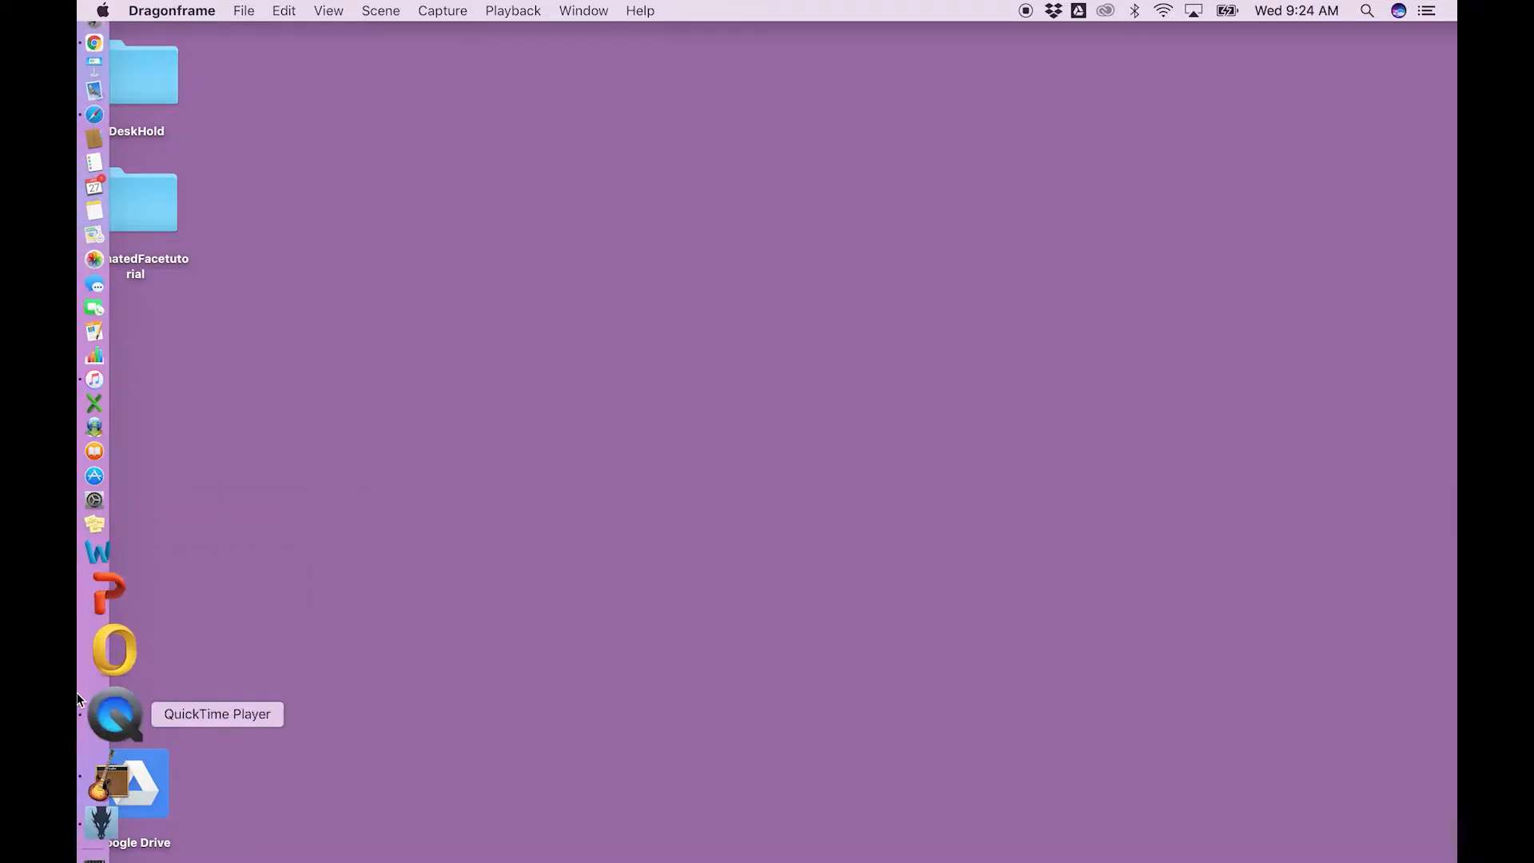
left_click(110, 790)
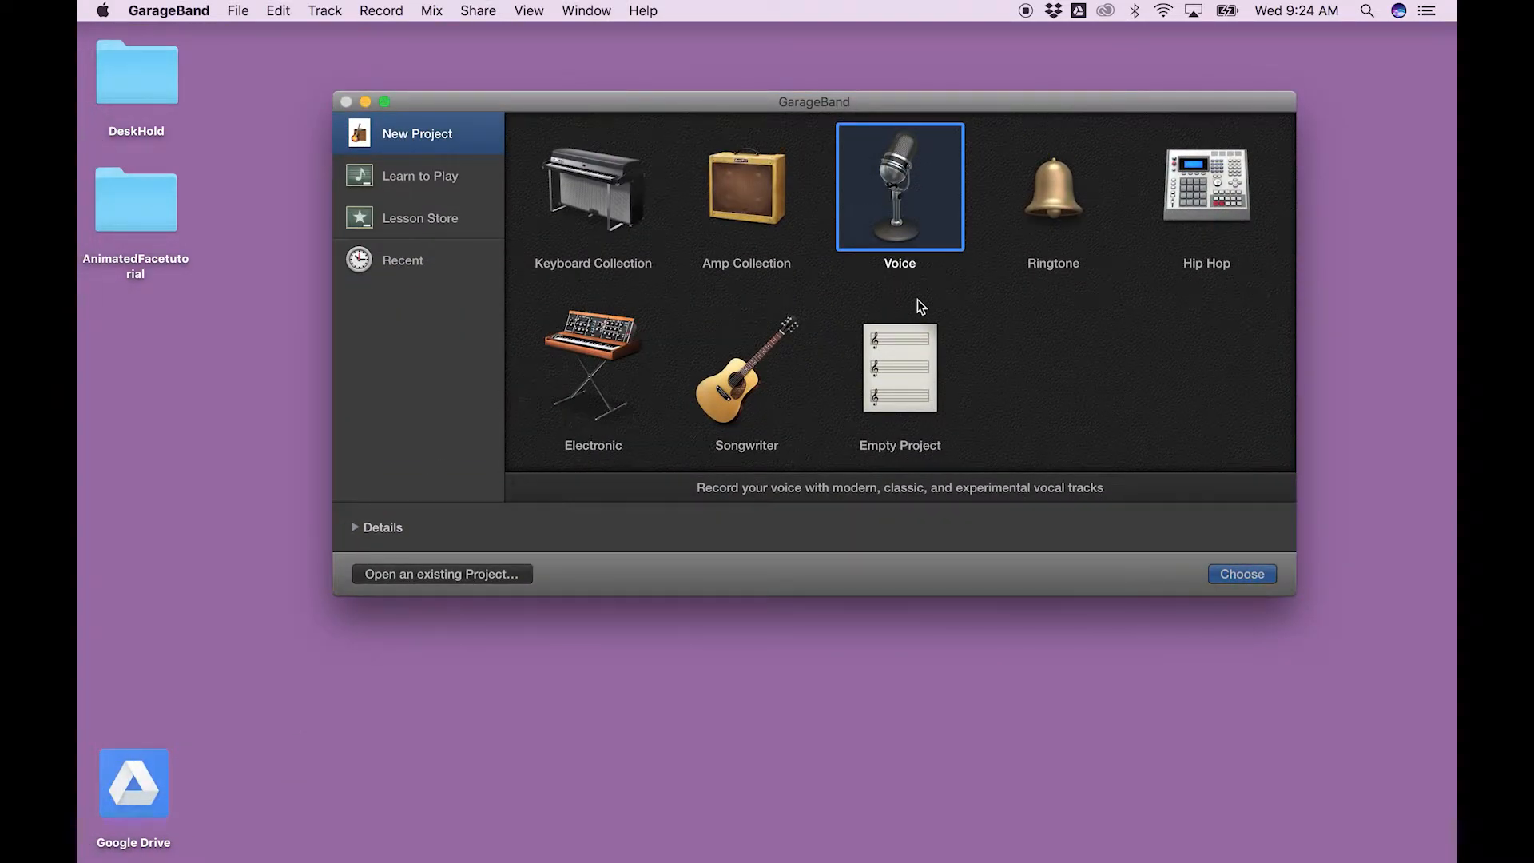
left_click(1243, 573)
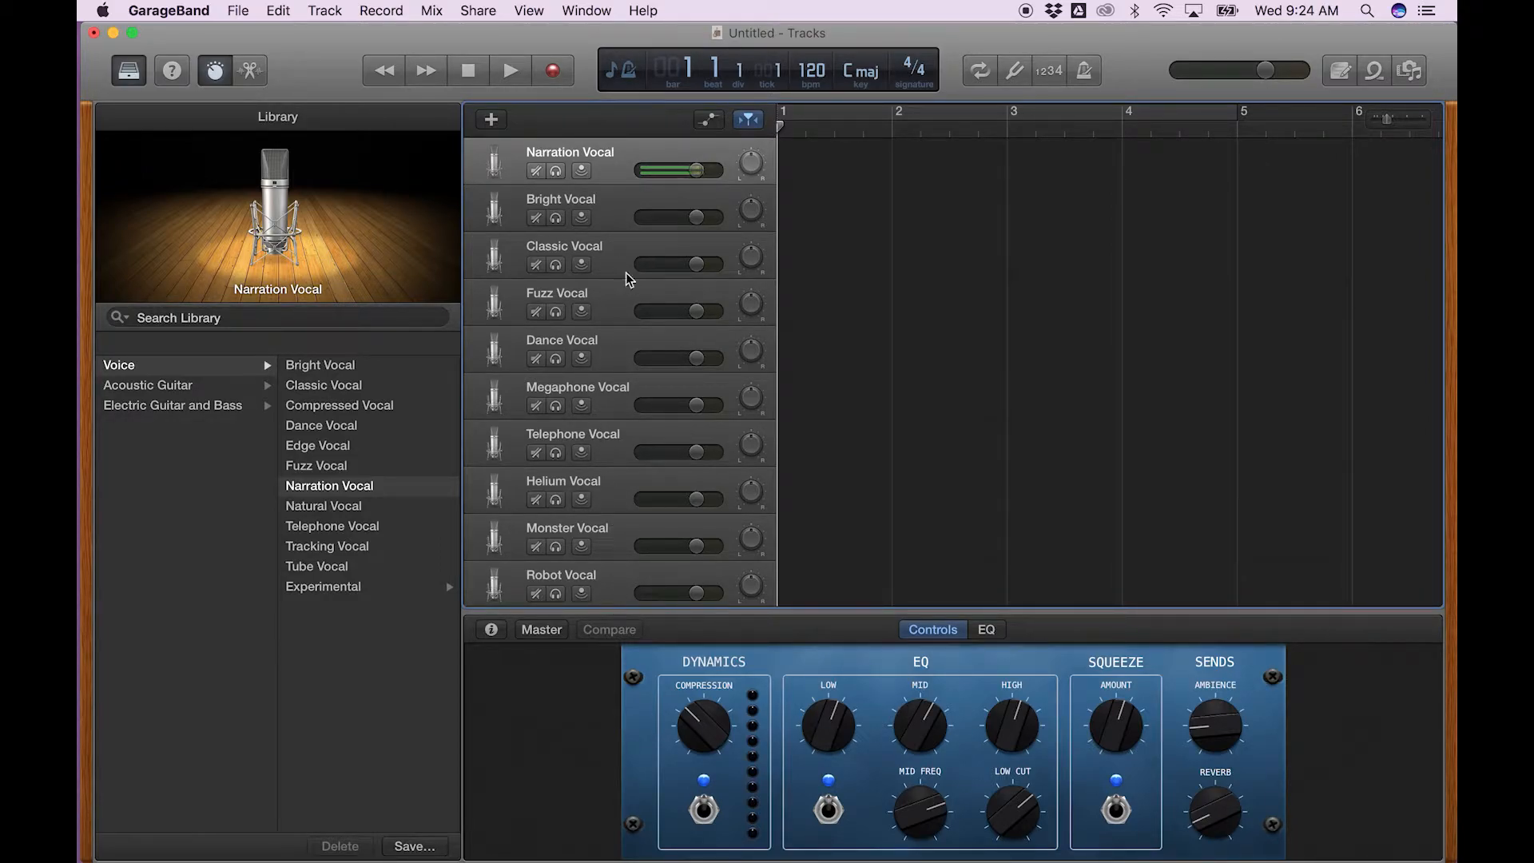
Record a short spoken line on the Narration Vocal track
left_click(610, 156)
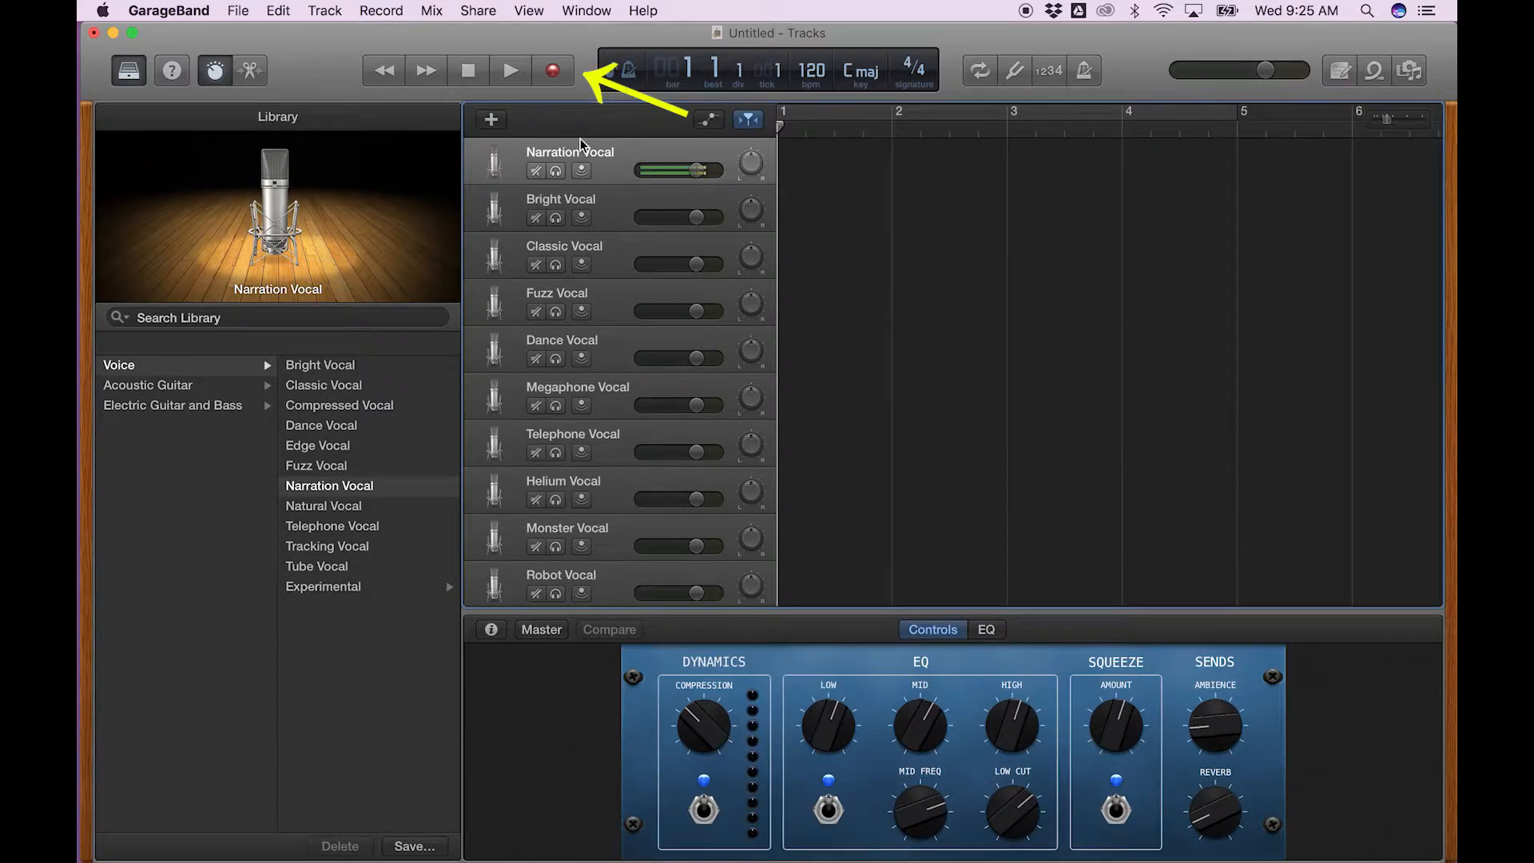
left_click(553, 73)
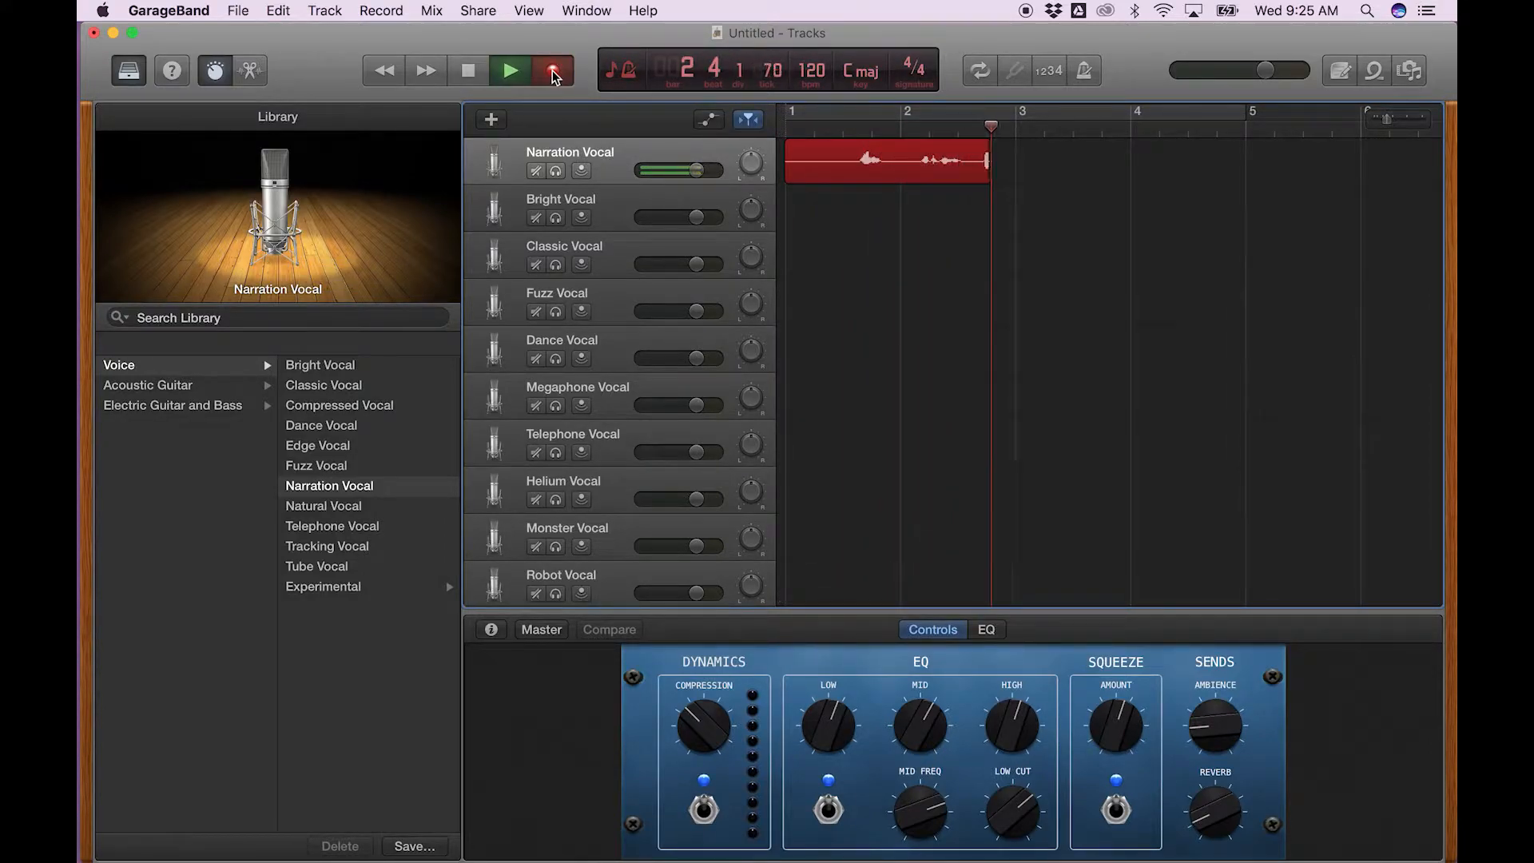
left_click(471, 78)
Play the recorded narration back from its beginning with the system volume raised
scroll(884, 218, "left", 3)
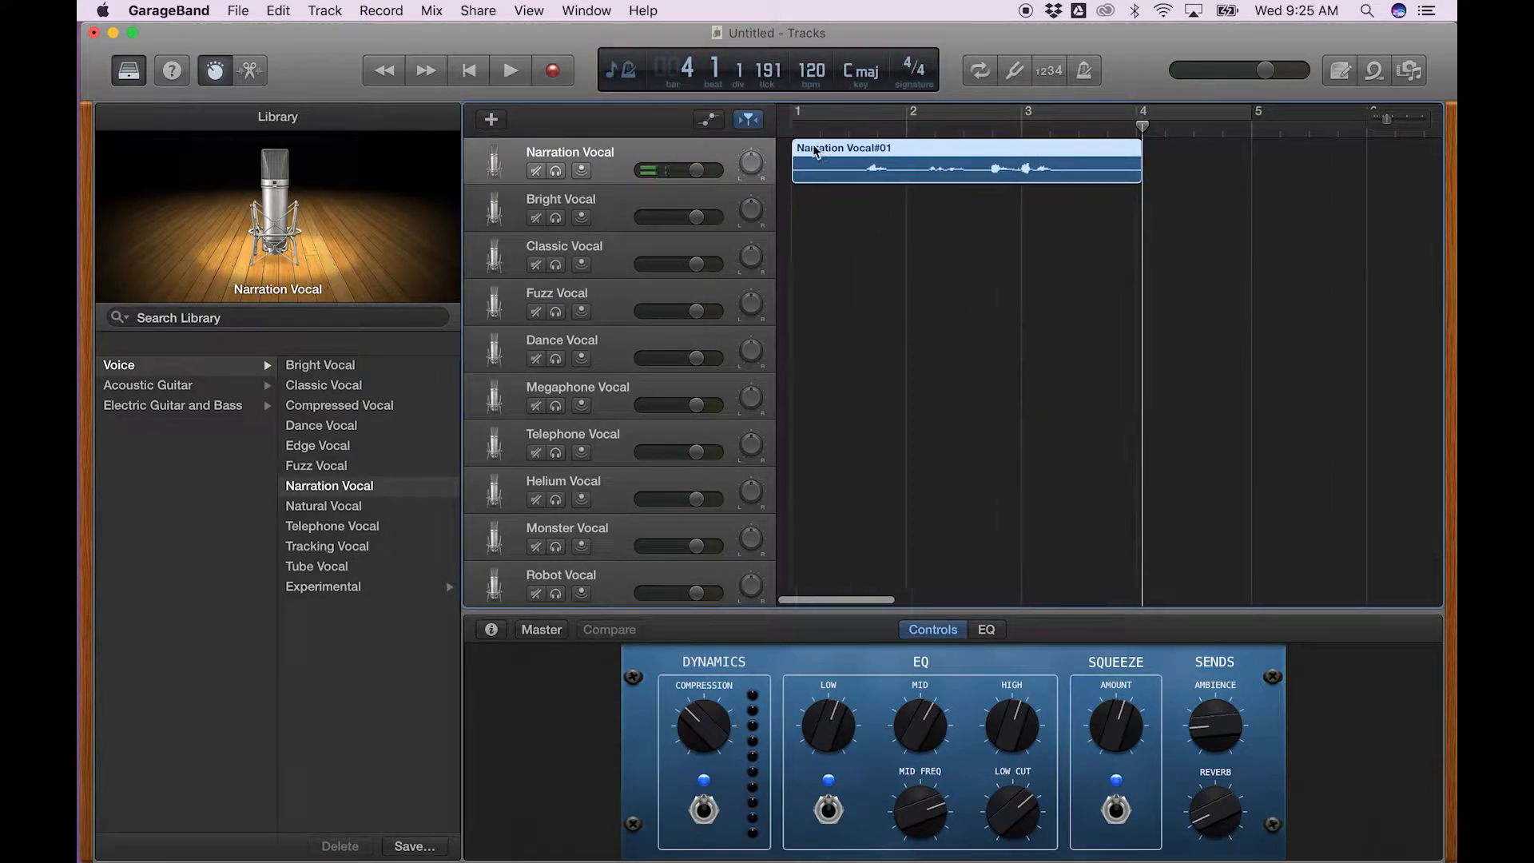
left_click(791, 127)
left_click(513, 72)
key("XF86AudioRaiseVolume")
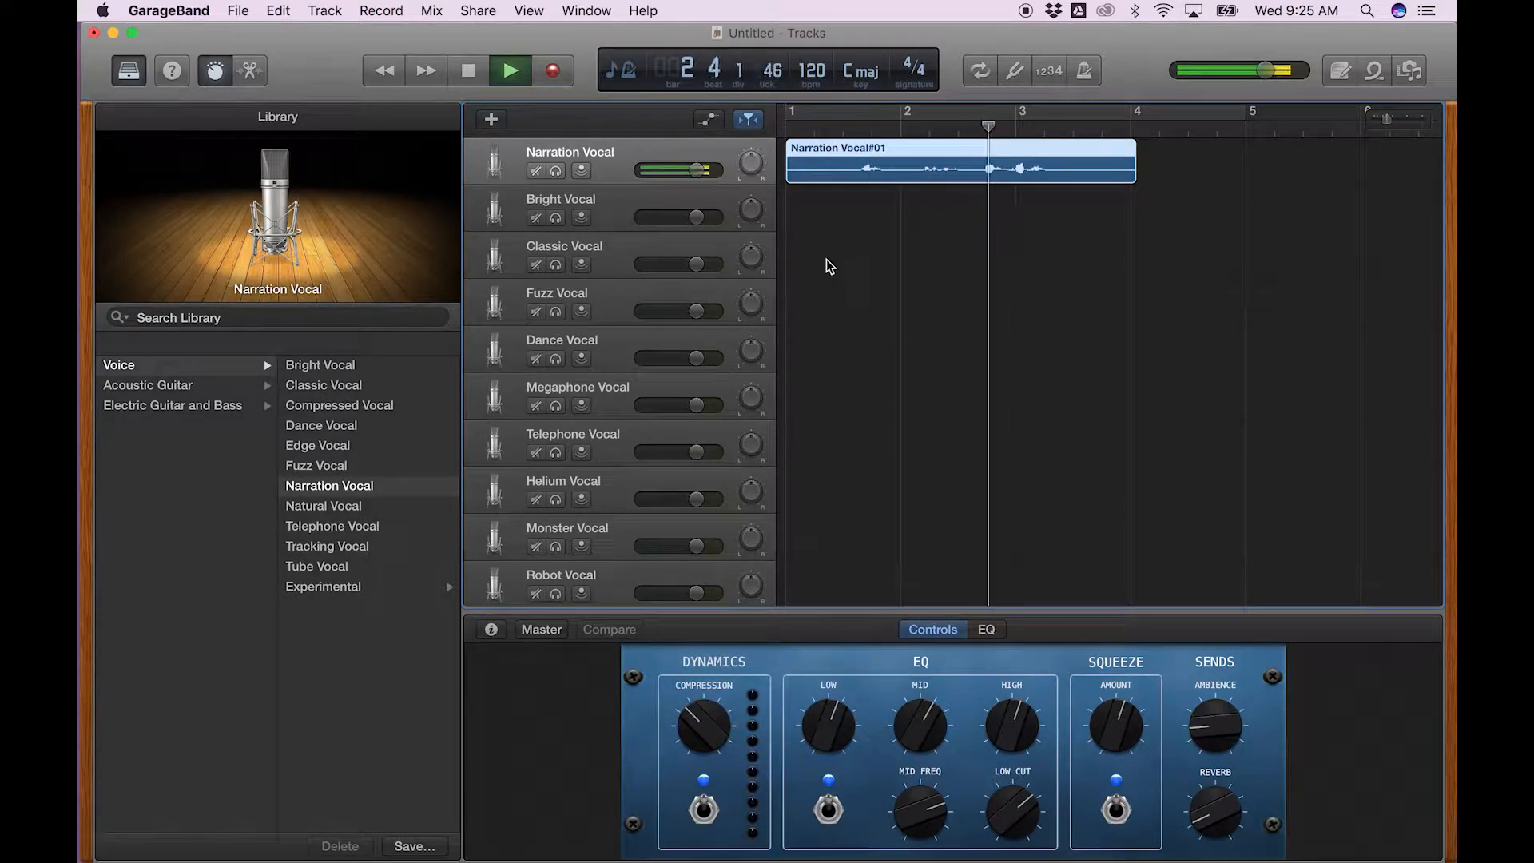
left_click(468, 72)
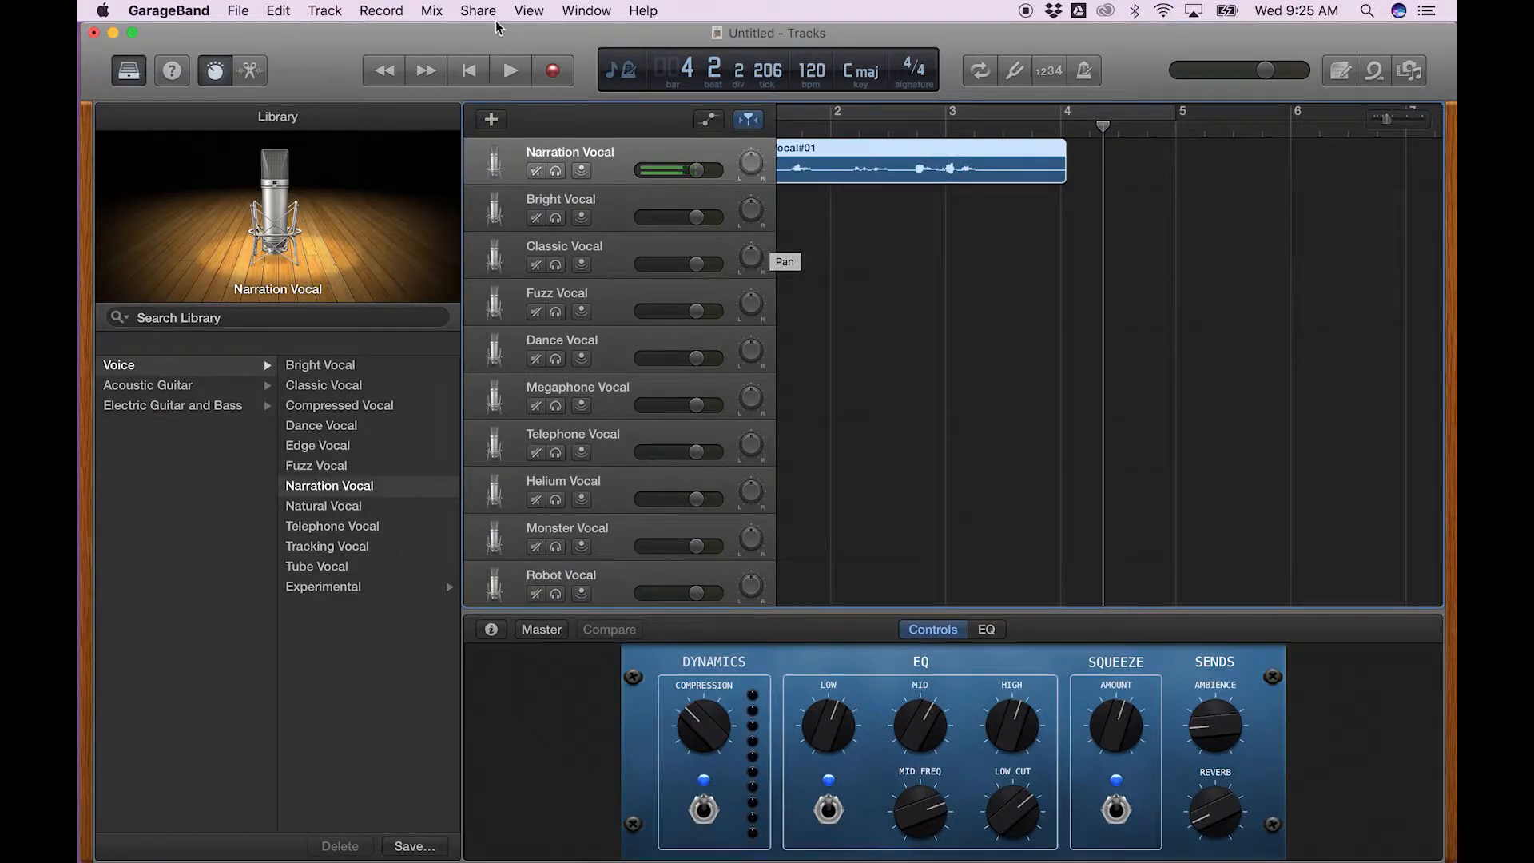
Export the song to the Desktop as voiceone in AAC format at High Quality (192 kBit/s)
left_click(478, 11)
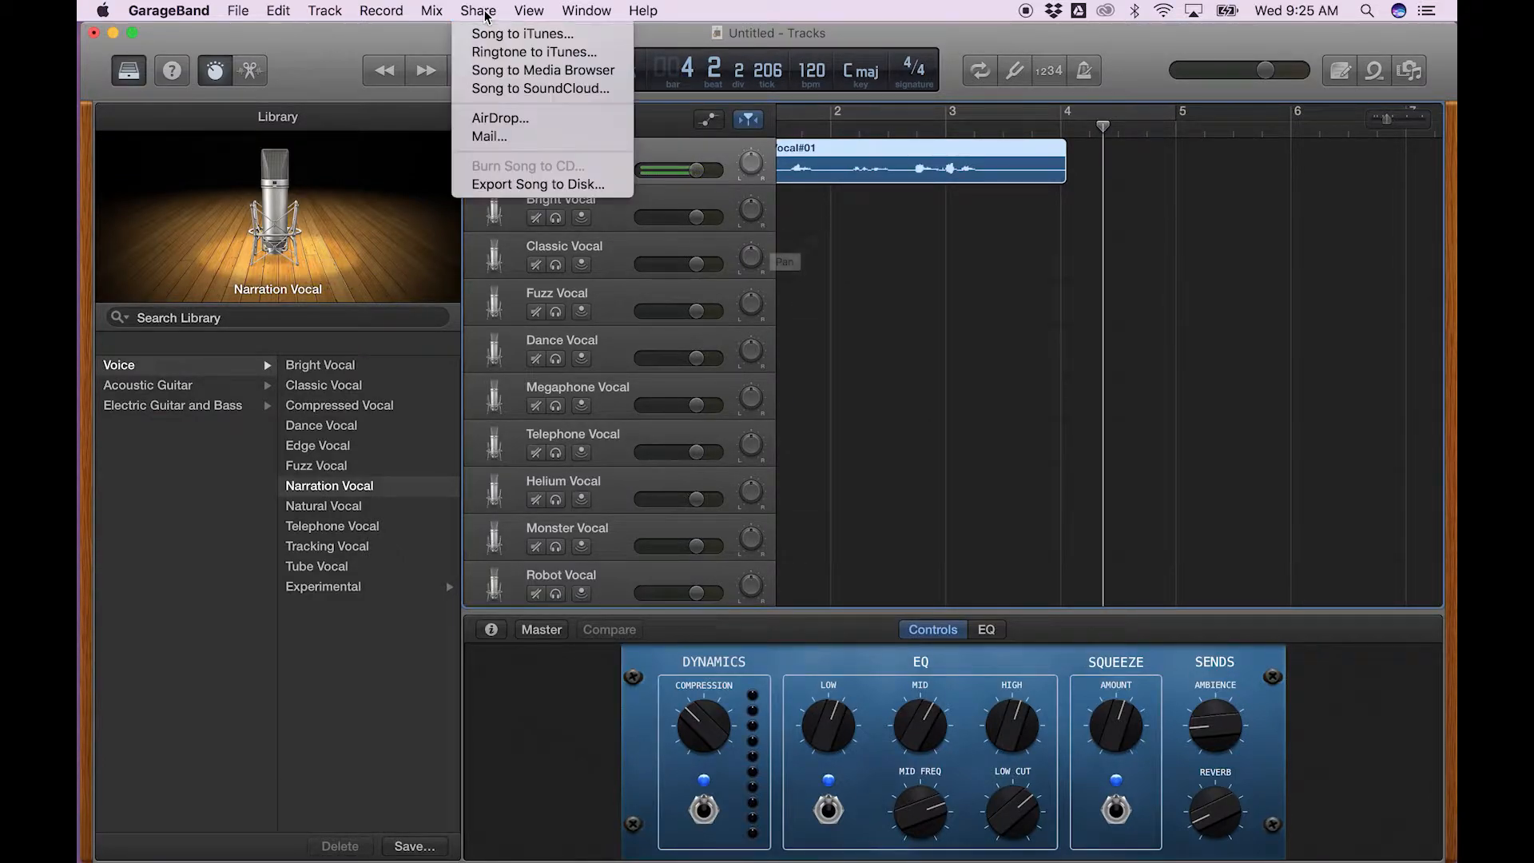
left_click(497, 185)
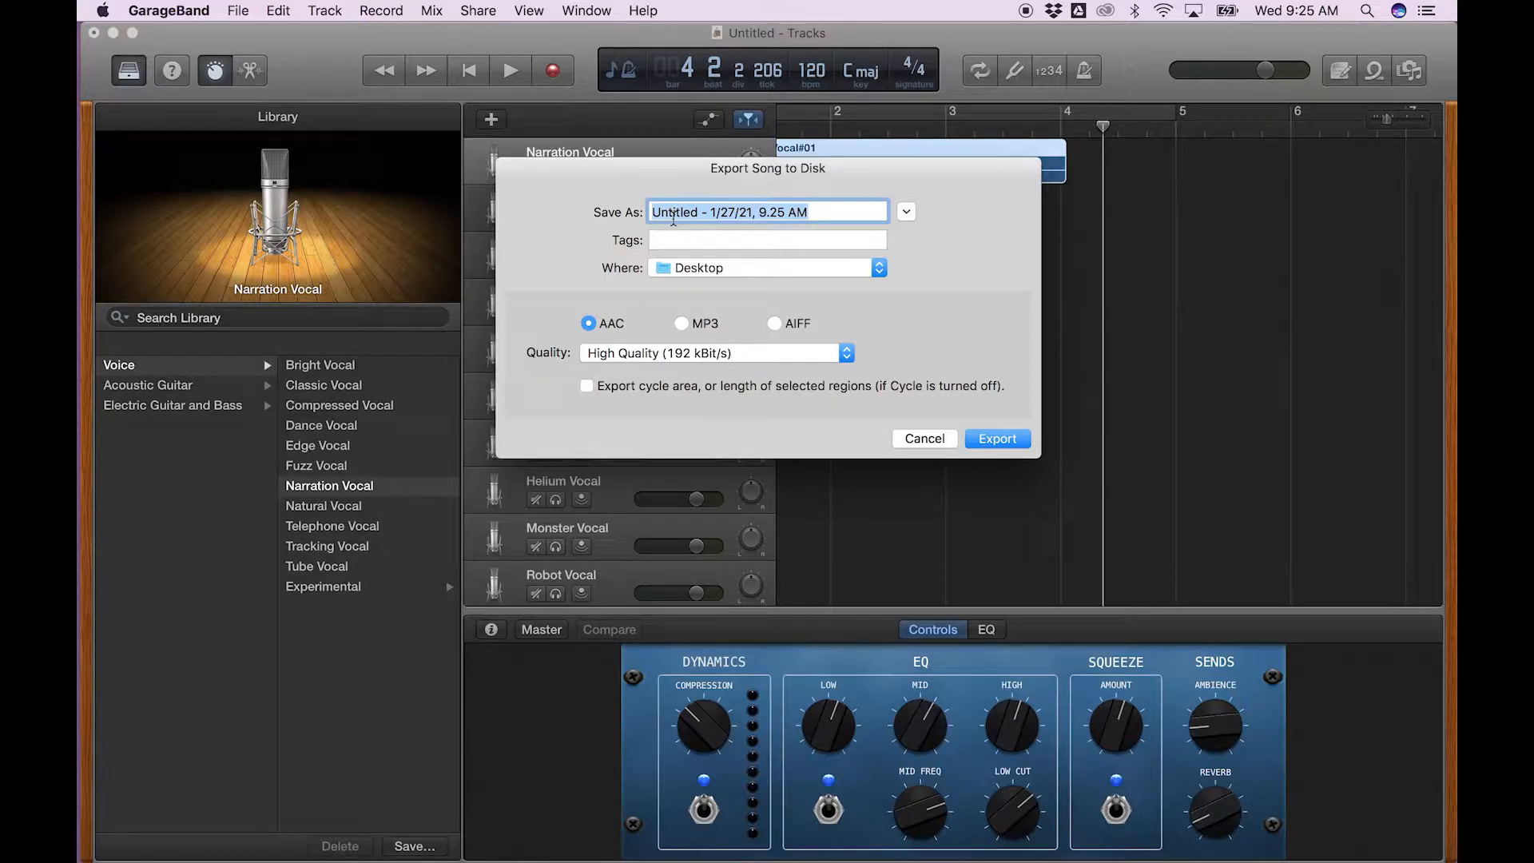
type("voiceone")
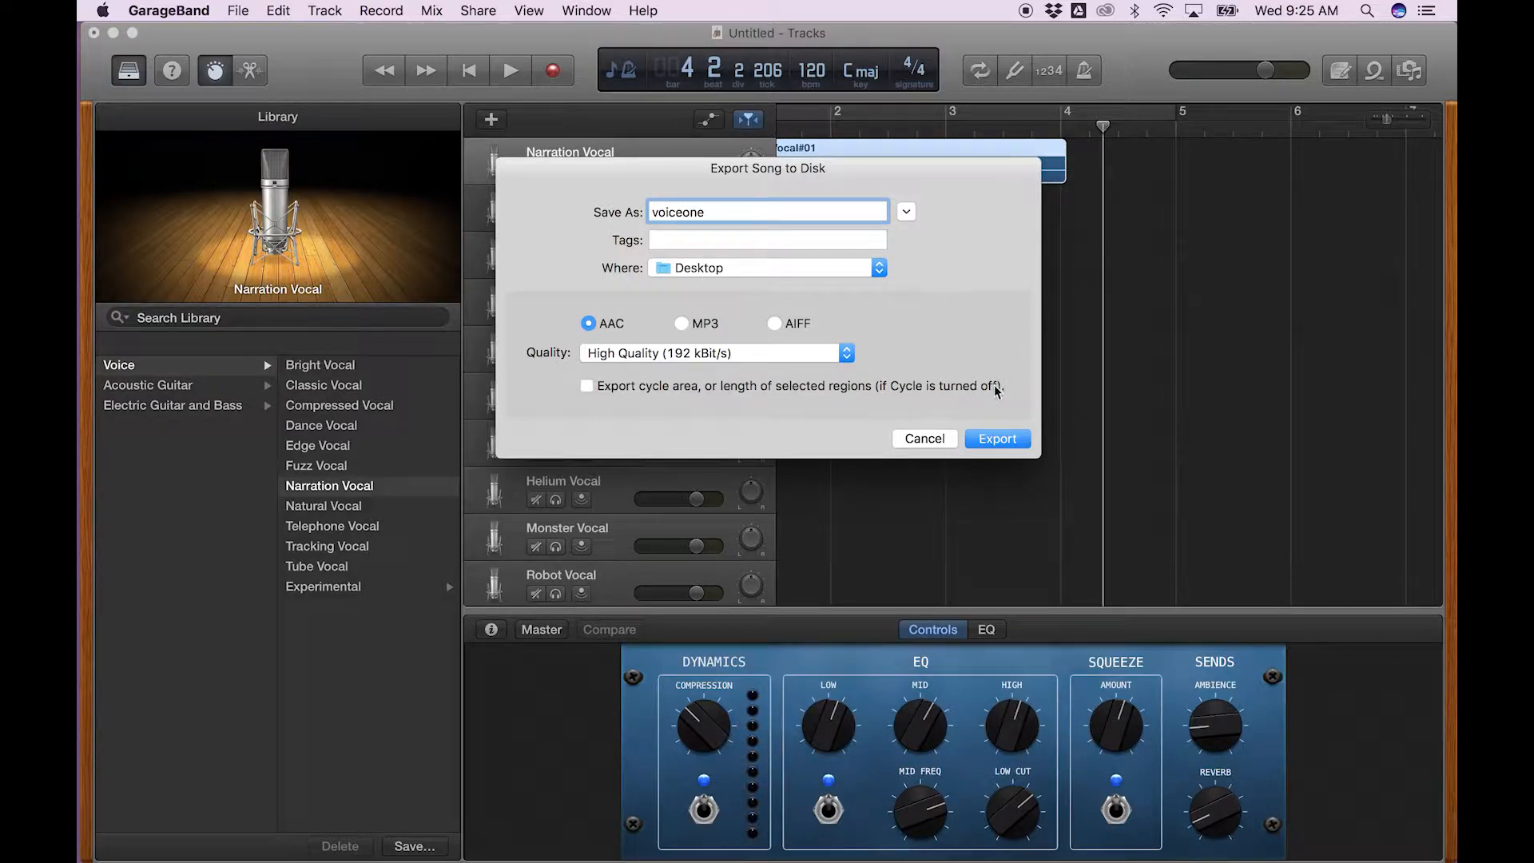
left_click(997, 439)
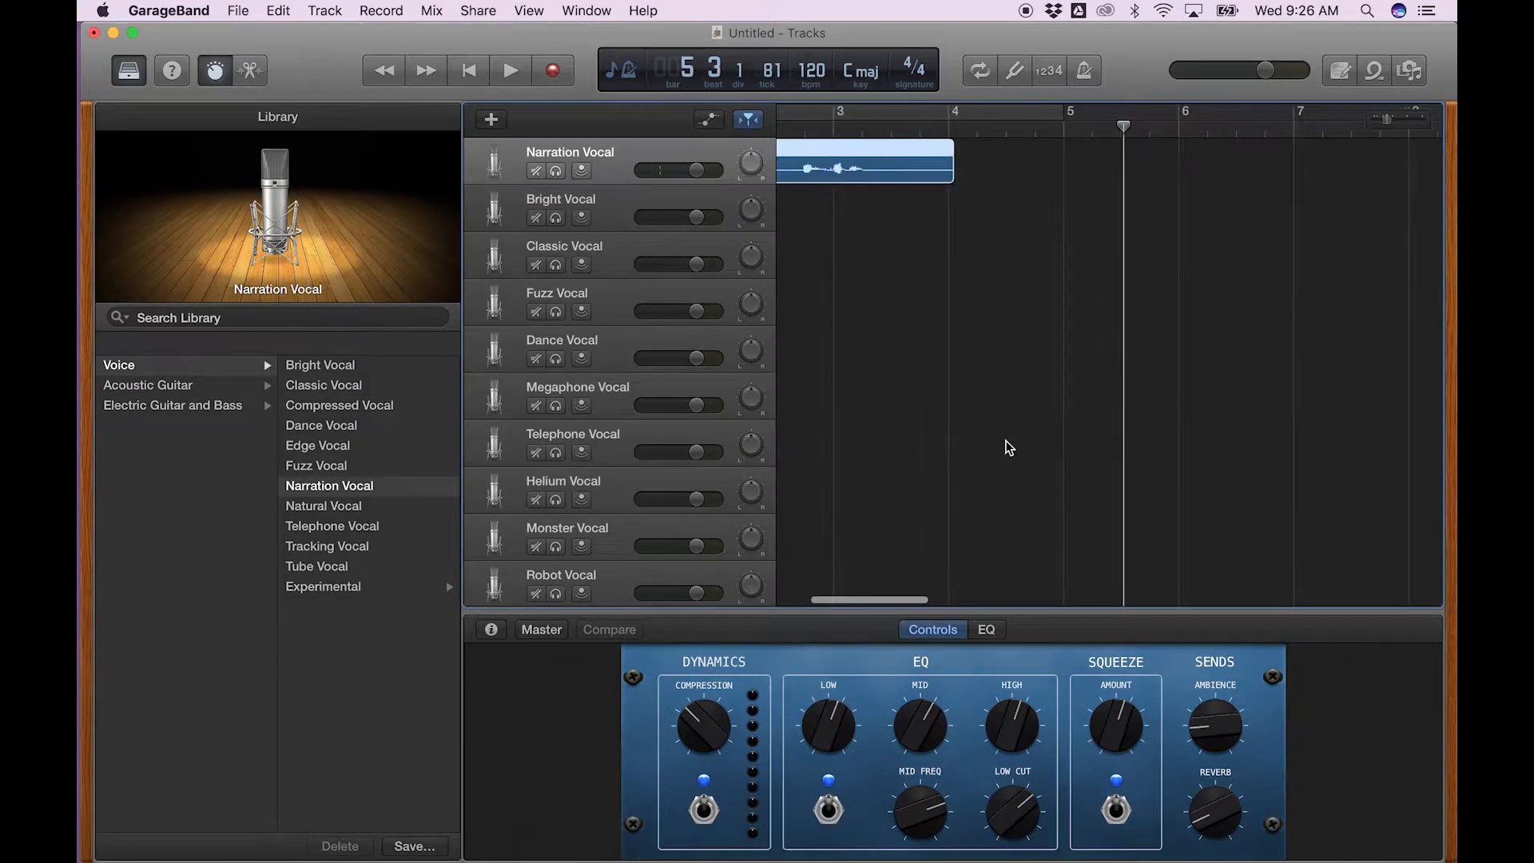
Switch back to Dragonframe and import voiceone.m4a from the Desktop into the scene's audio track
left_click(113, 33)
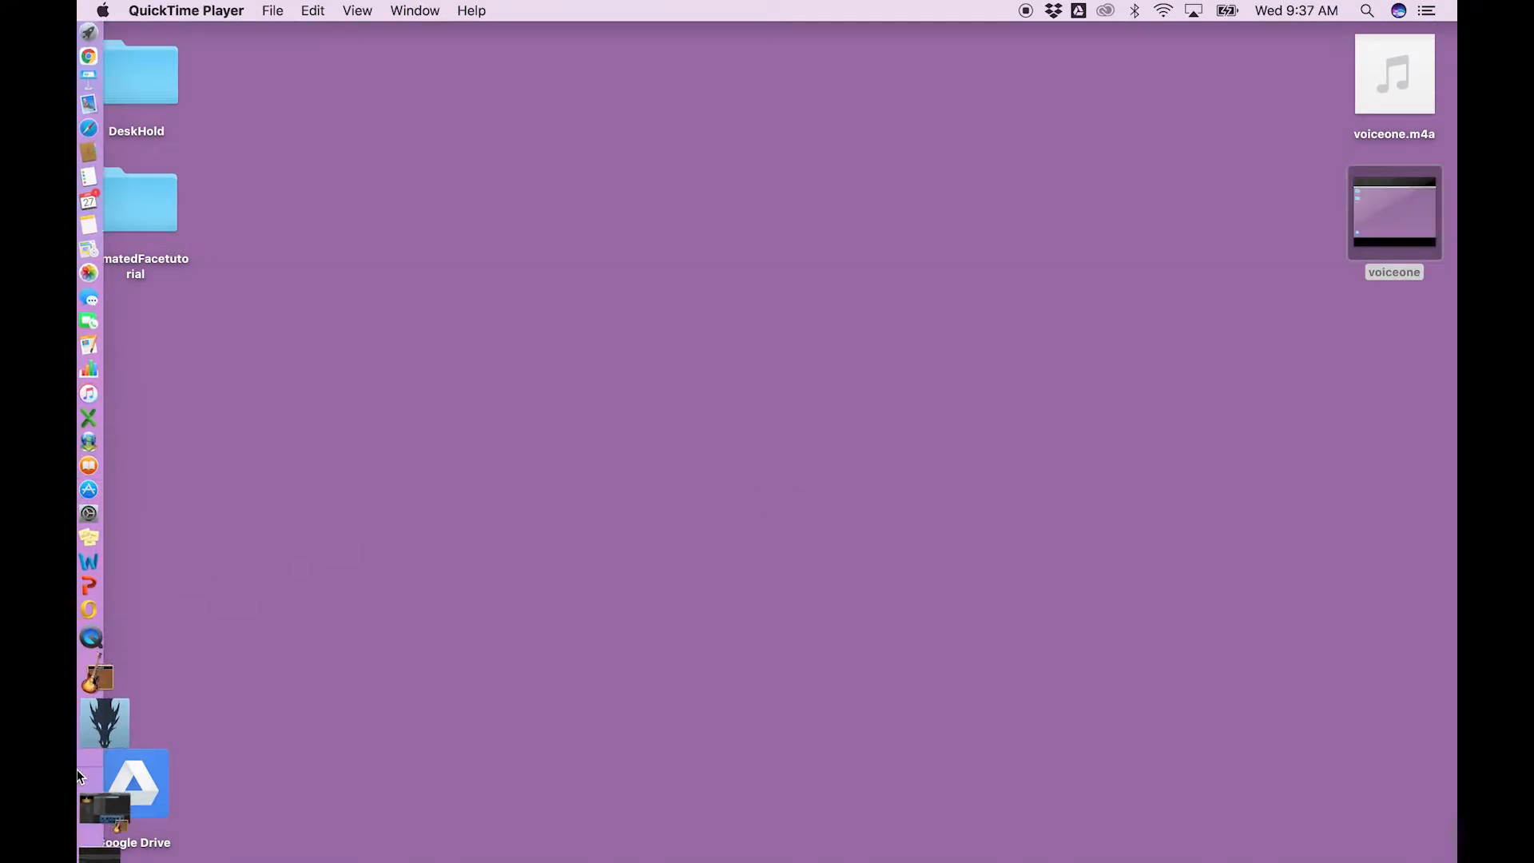
left_click(101, 813)
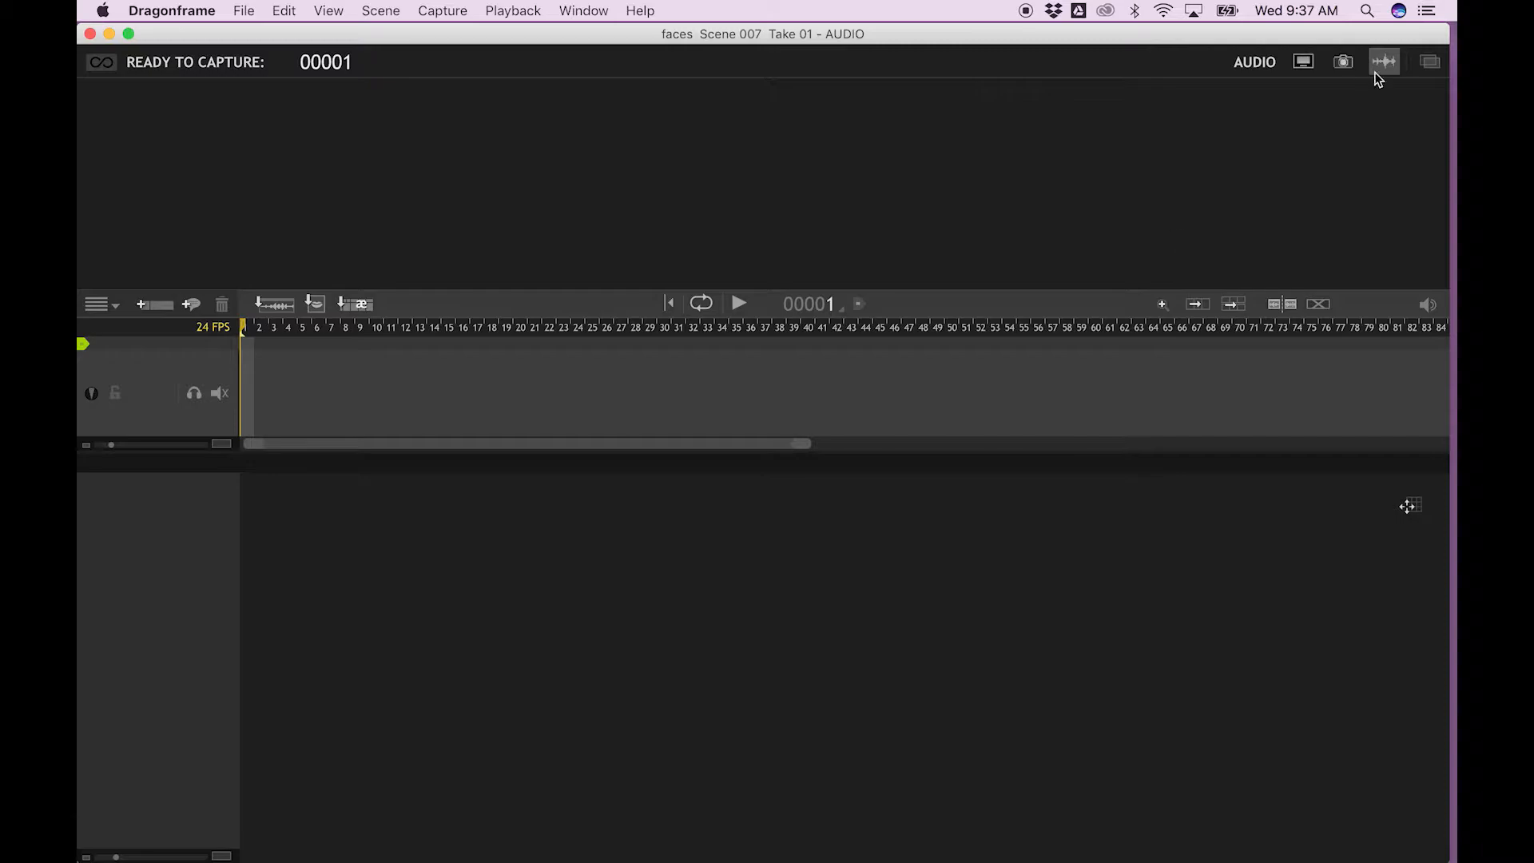
left_click(267, 313)
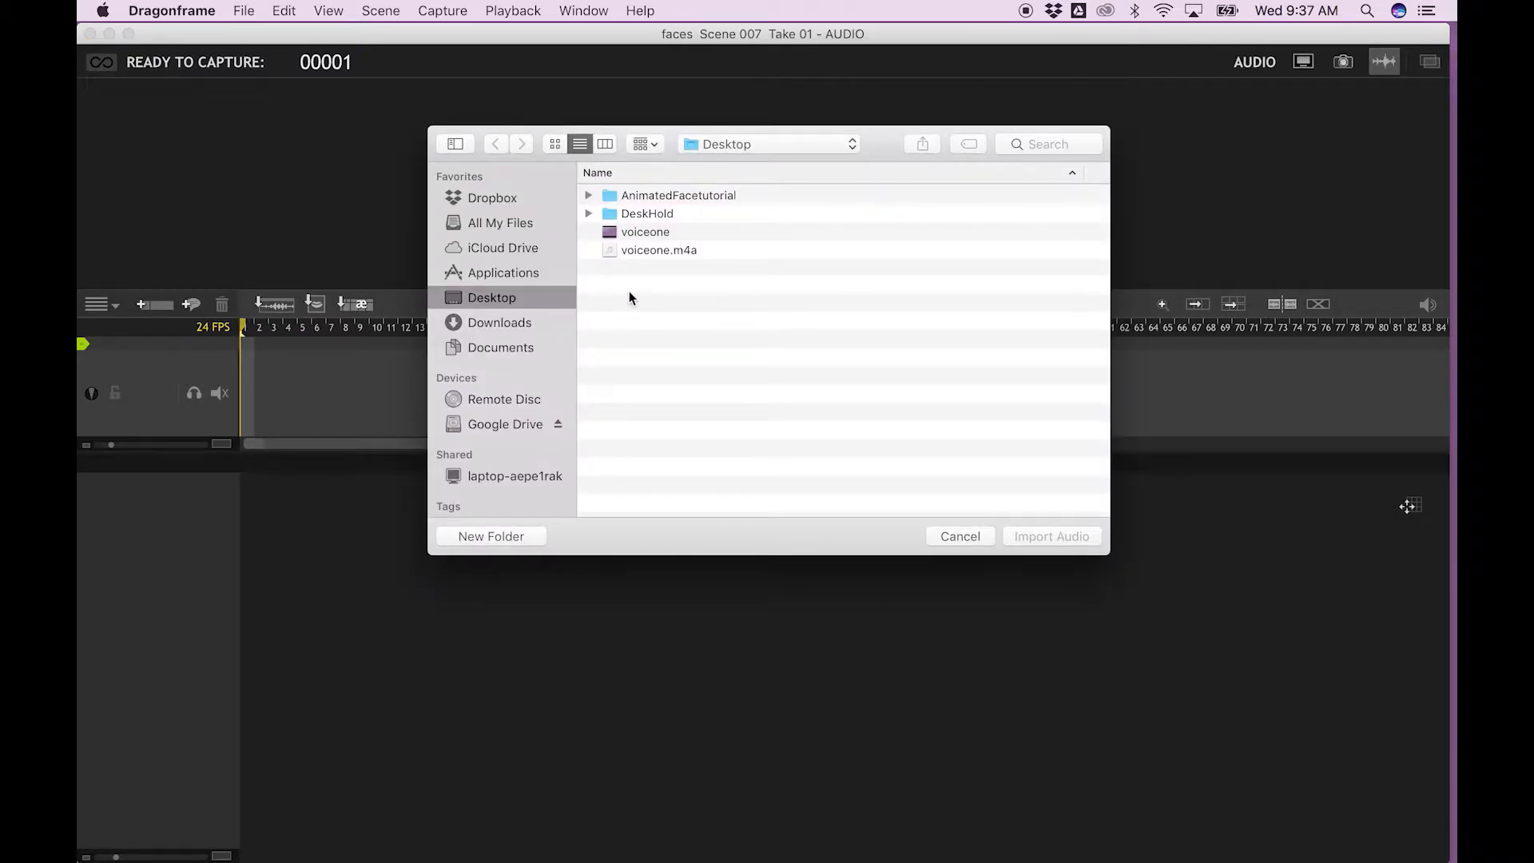
left_click(650, 249)
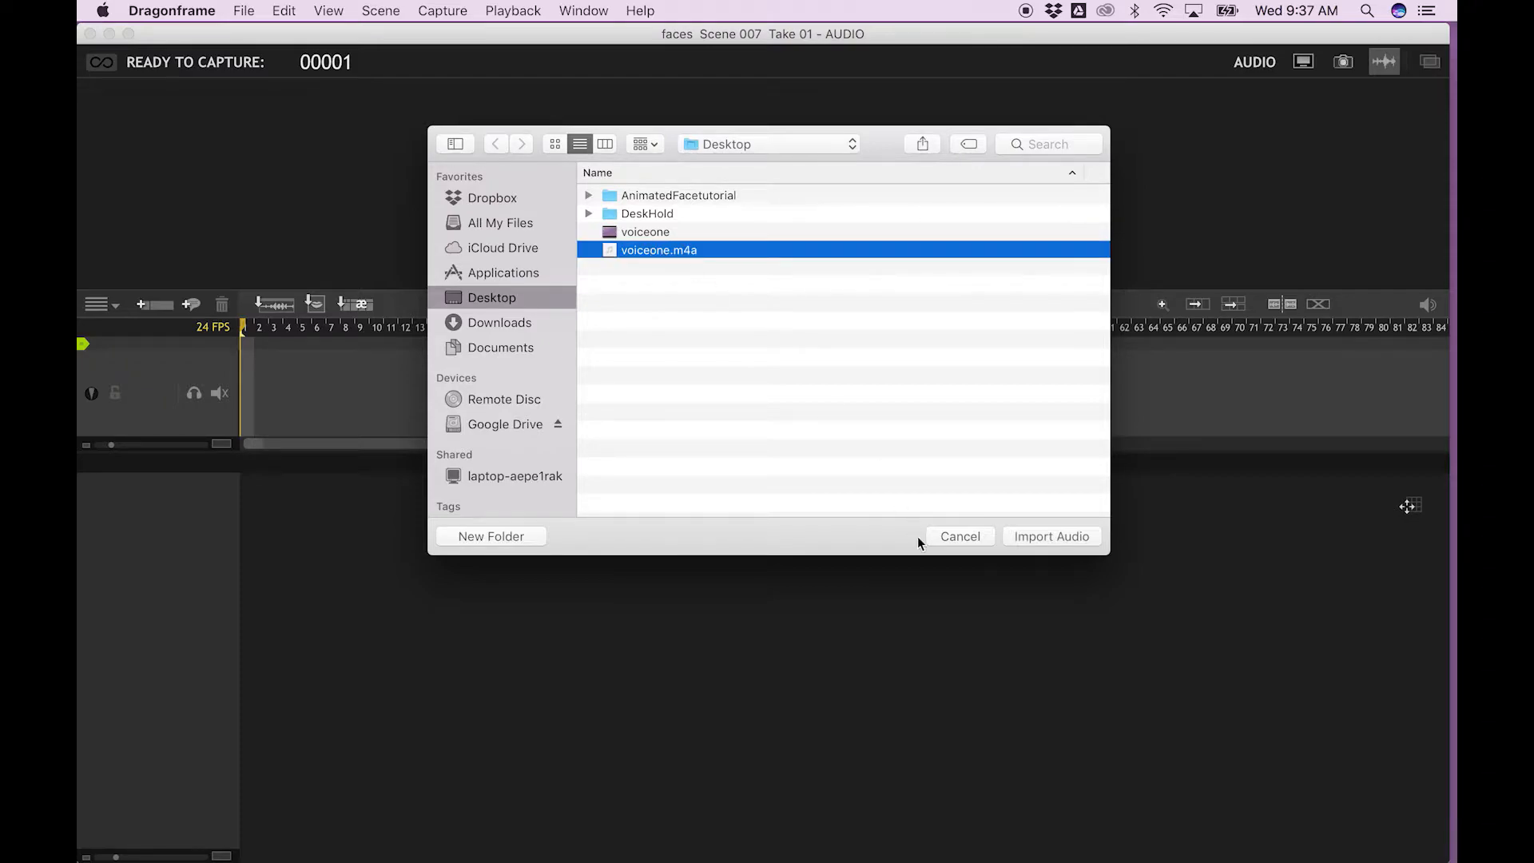
left_click(1048, 535)
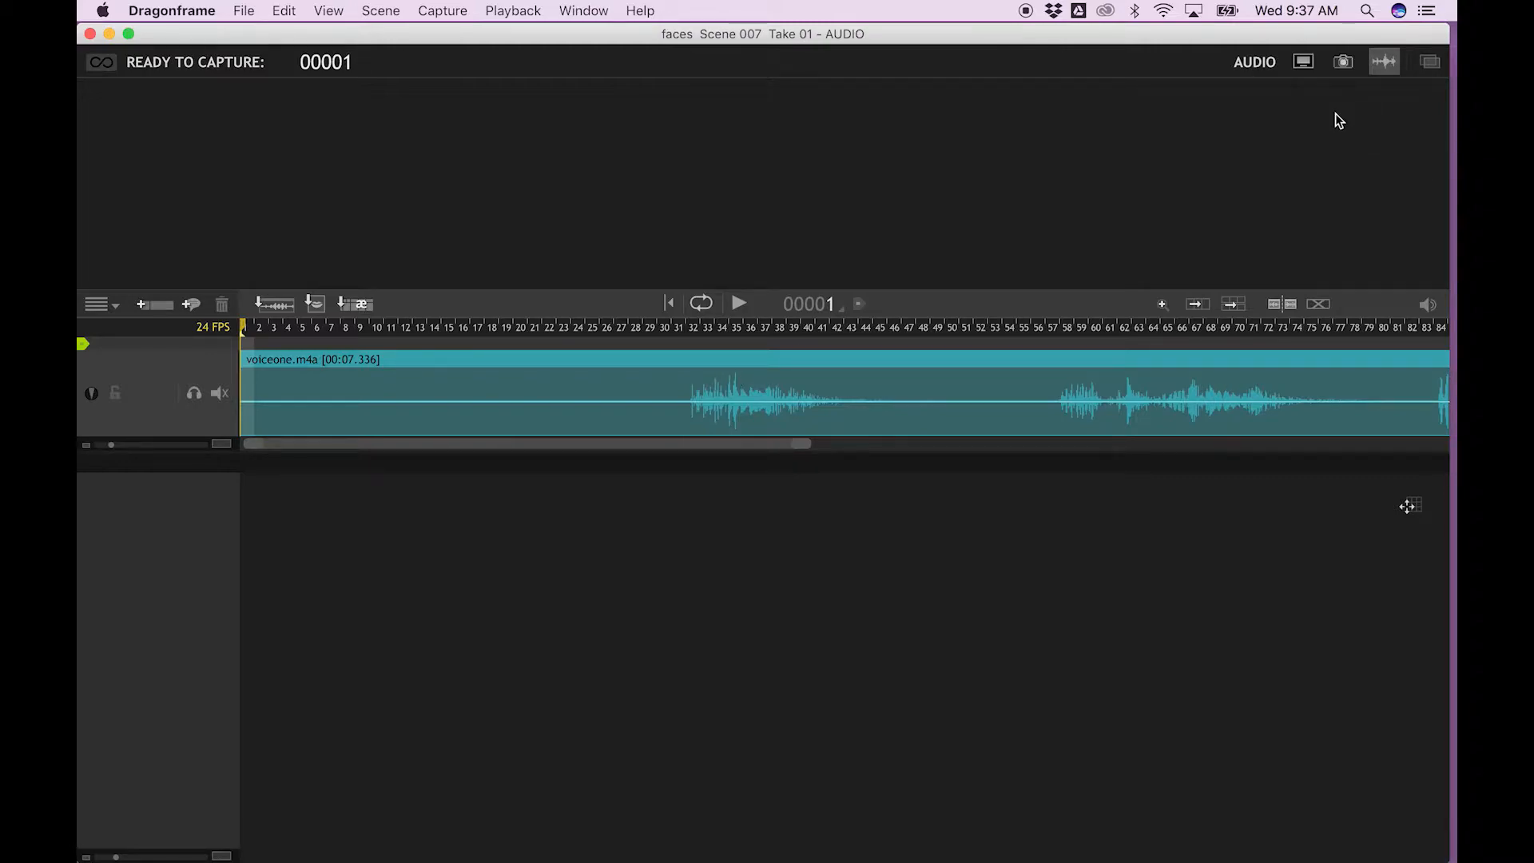
Add the note "hey" at frame 32 of the X-Sheet in the Animation workspace, where the speech starts in the waveform
left_click(1305, 62)
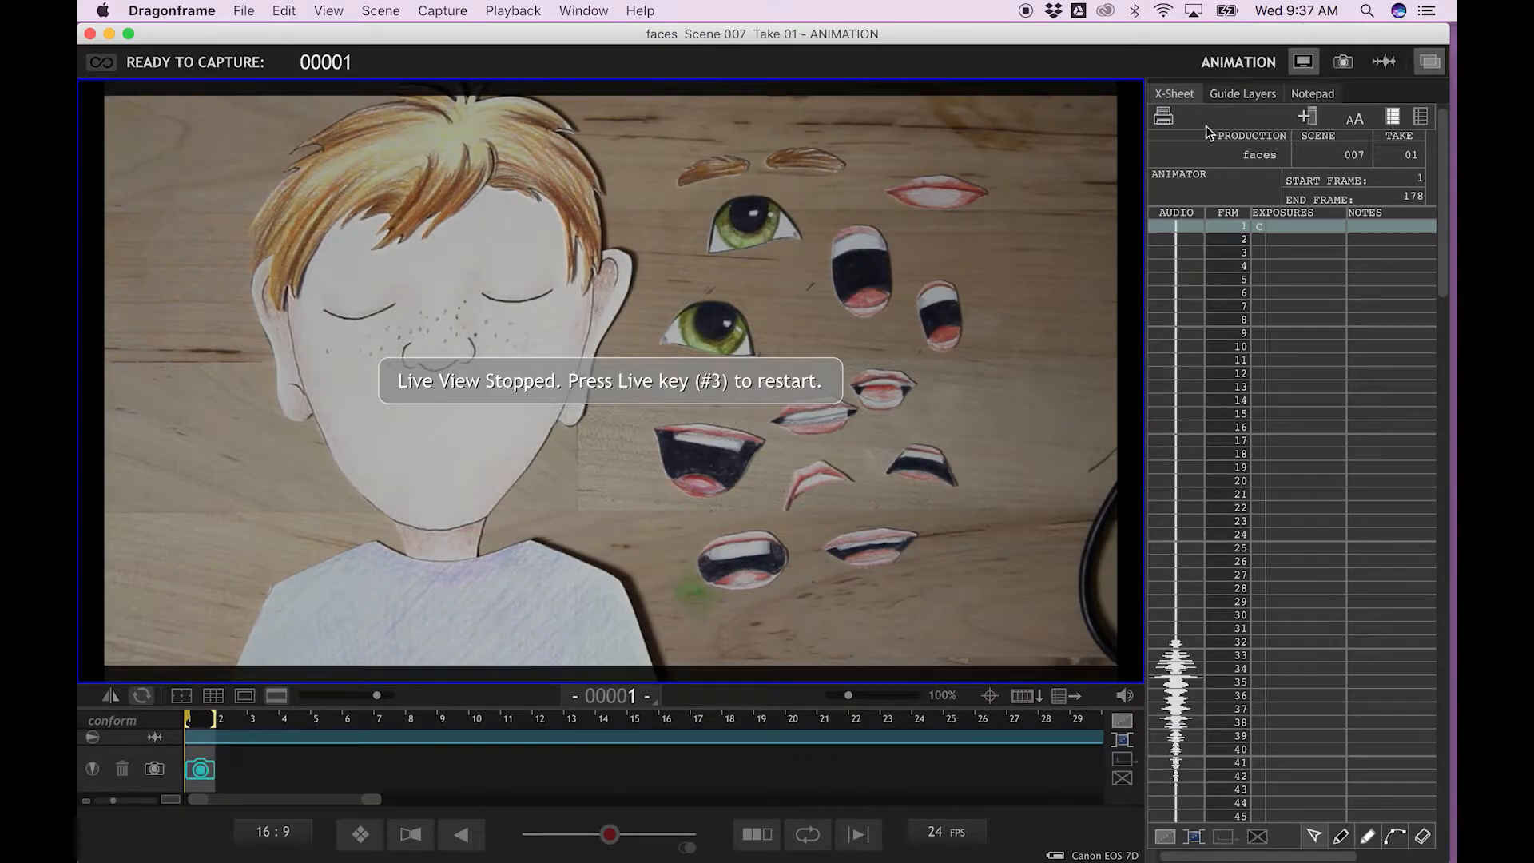
left_click(1190, 246)
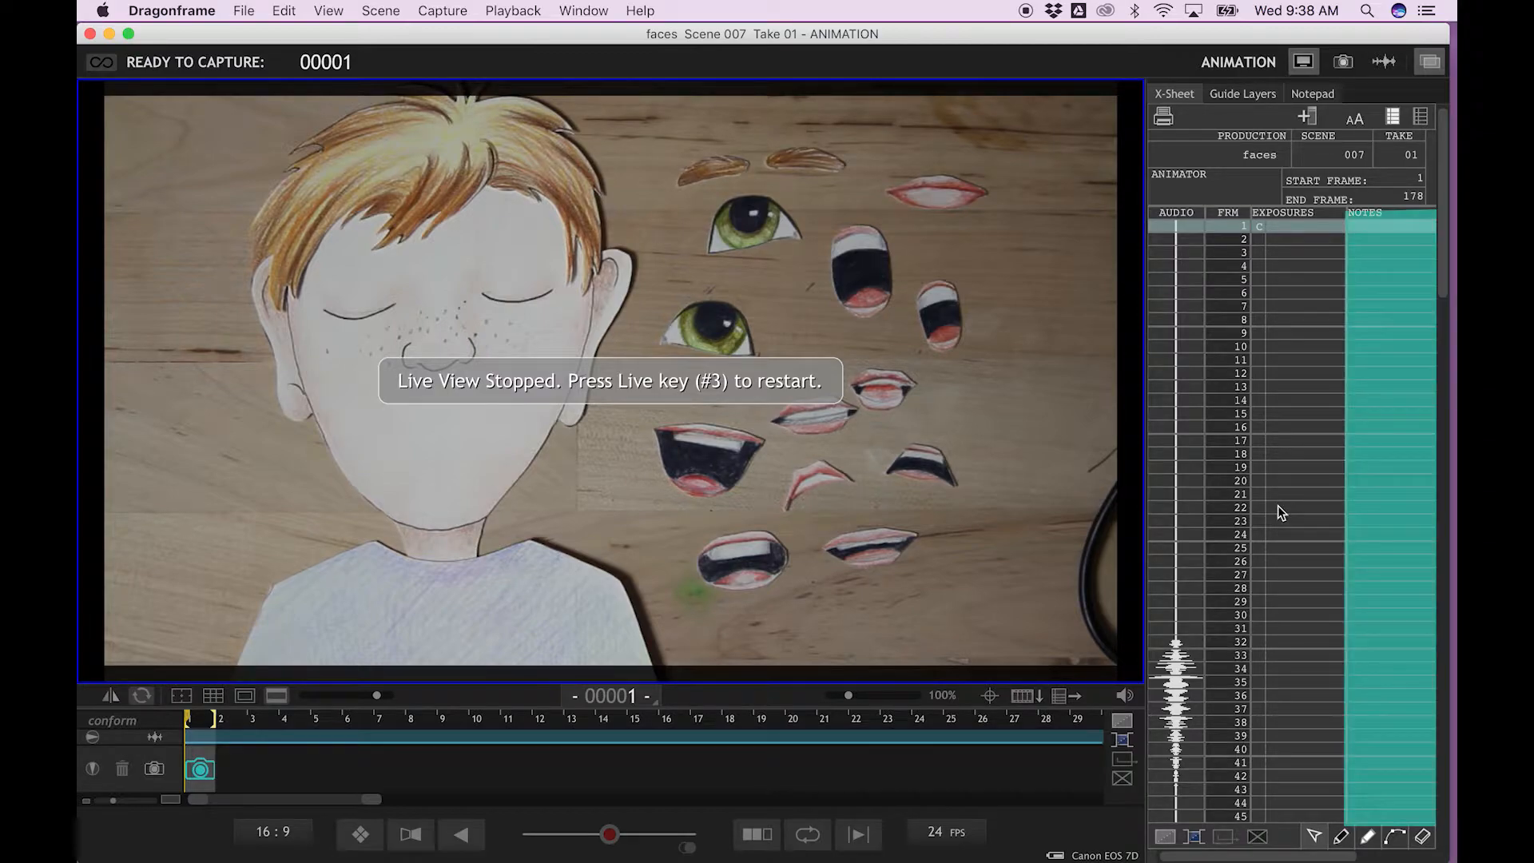
left_click(1378, 644)
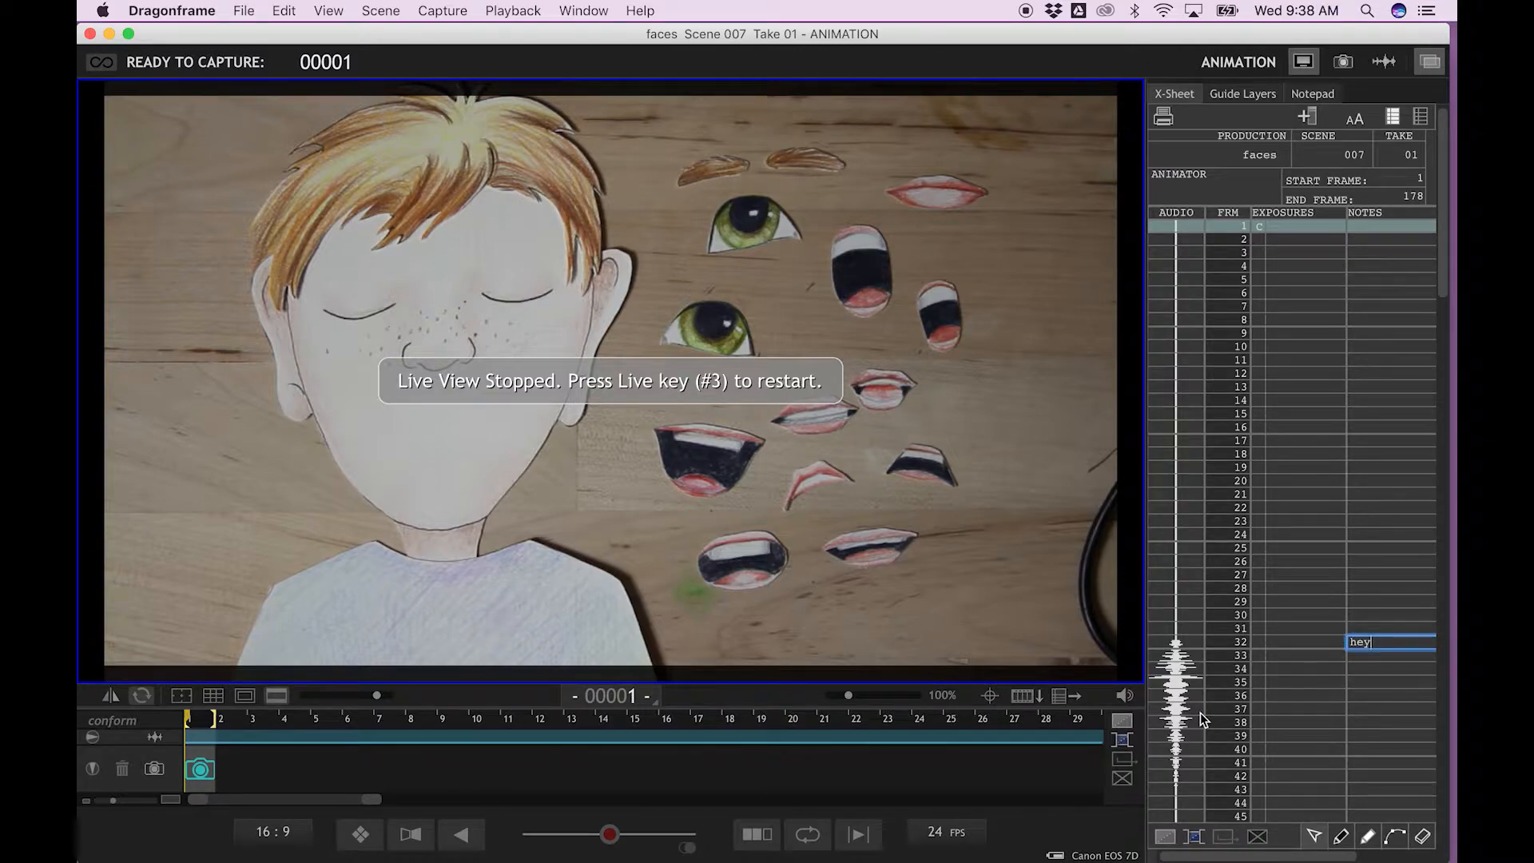
key("Return")
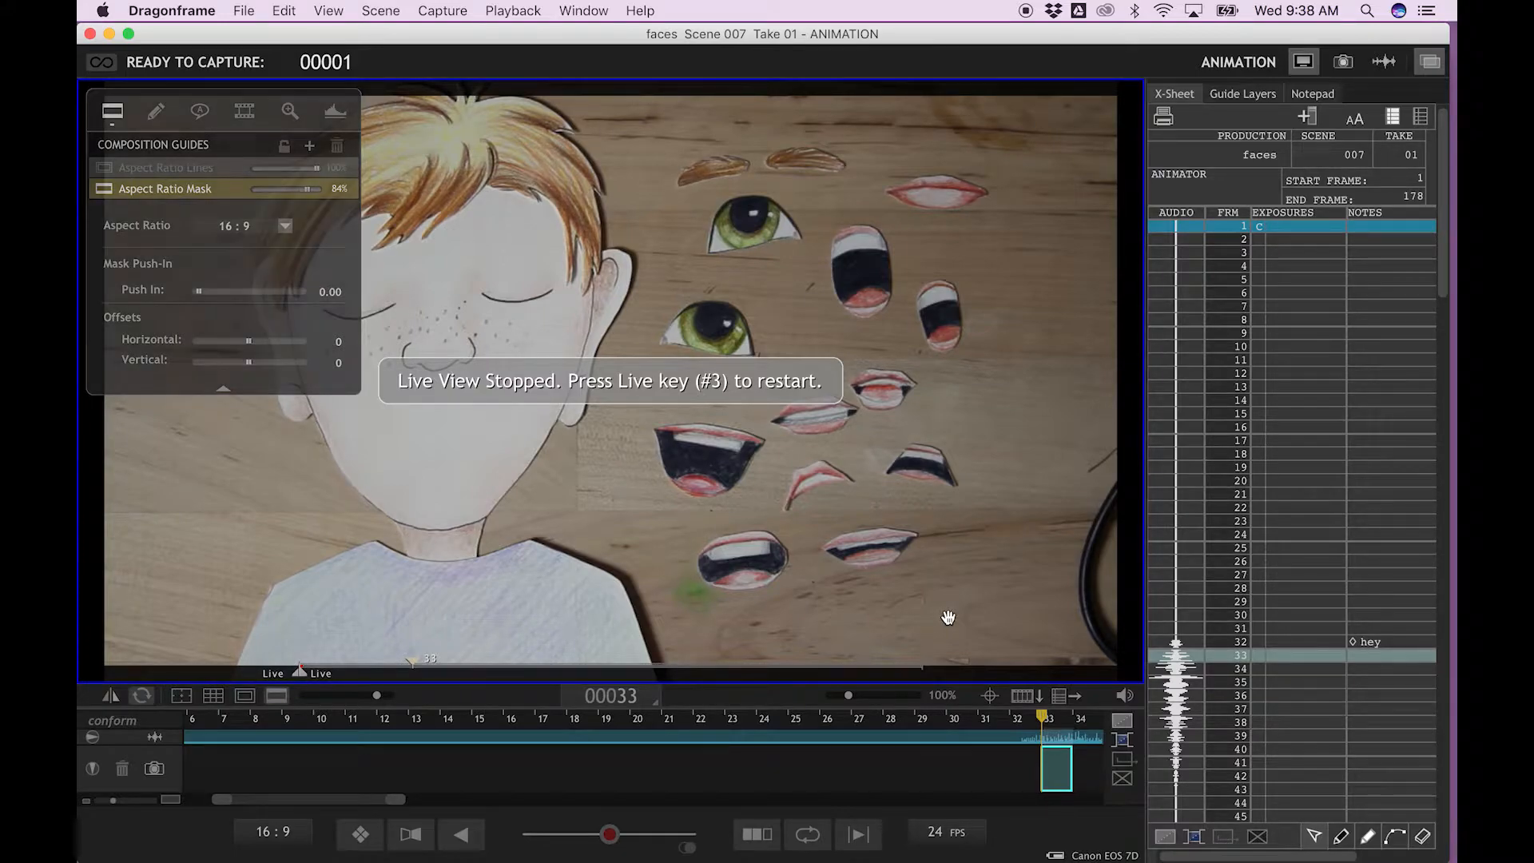
Restart the live view and shift the onion-skin opacity toward the live view with any frame
key("3")
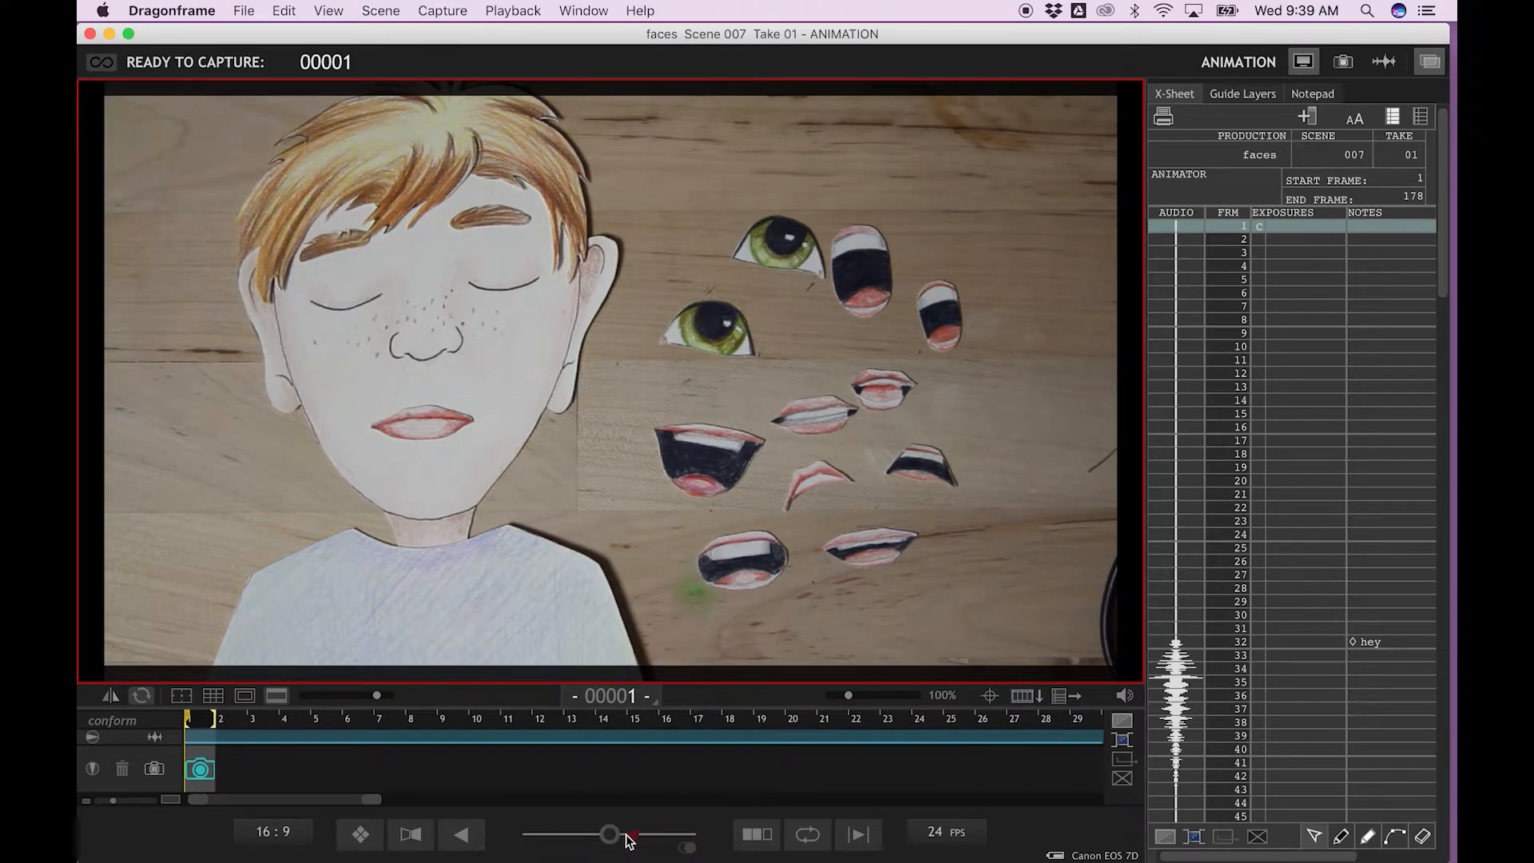
left_click_drag(609, 837, 578, 837)
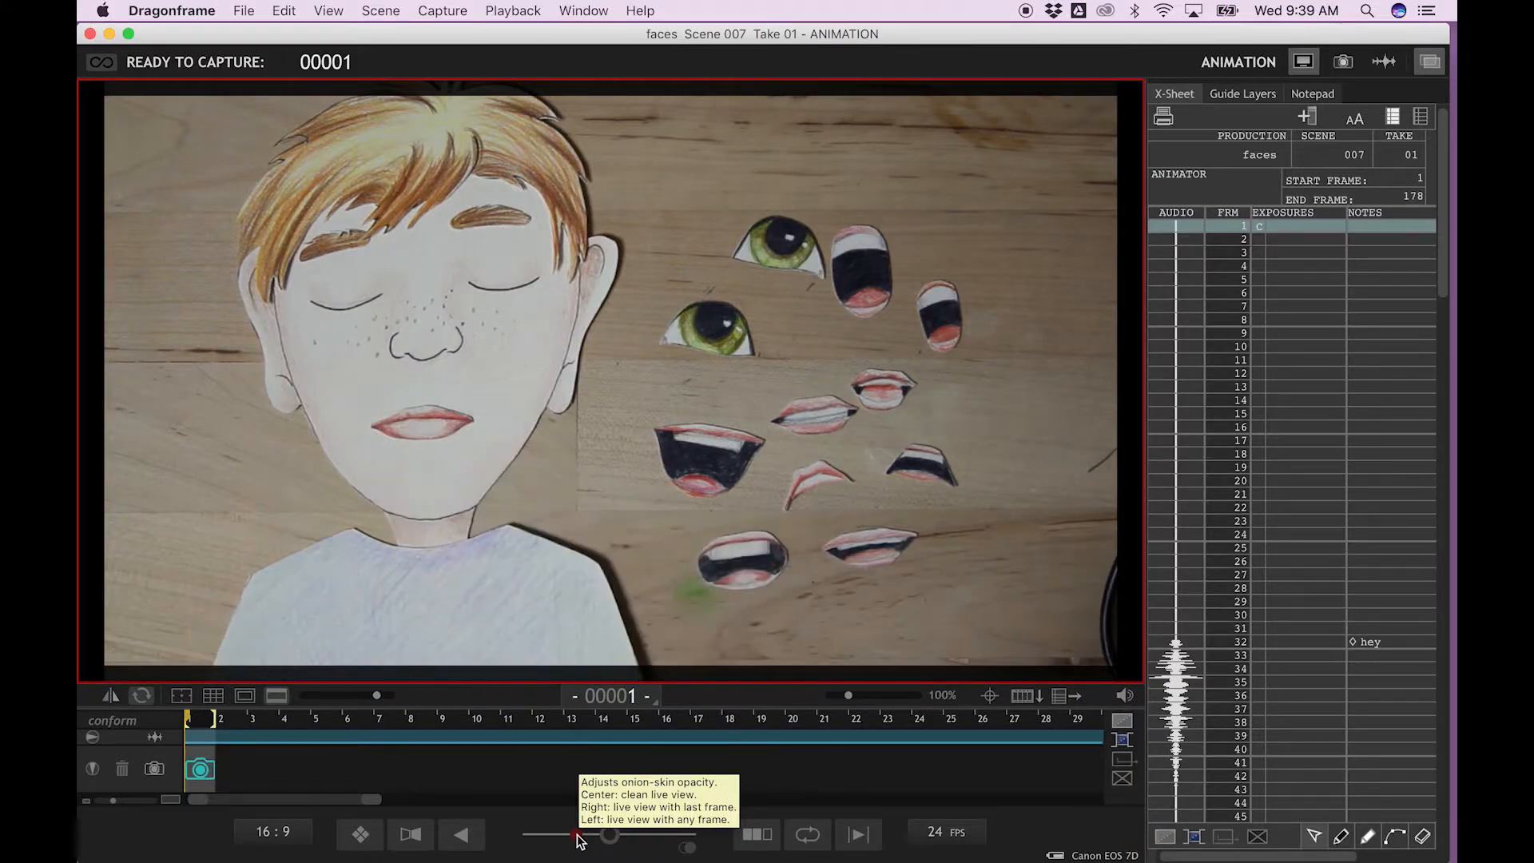
Capture frames 1 to 3 of the face with closed eyes and closed lips
left_click(983, 582)
key("Return")
key("Return")
key("Return")
key("Return")
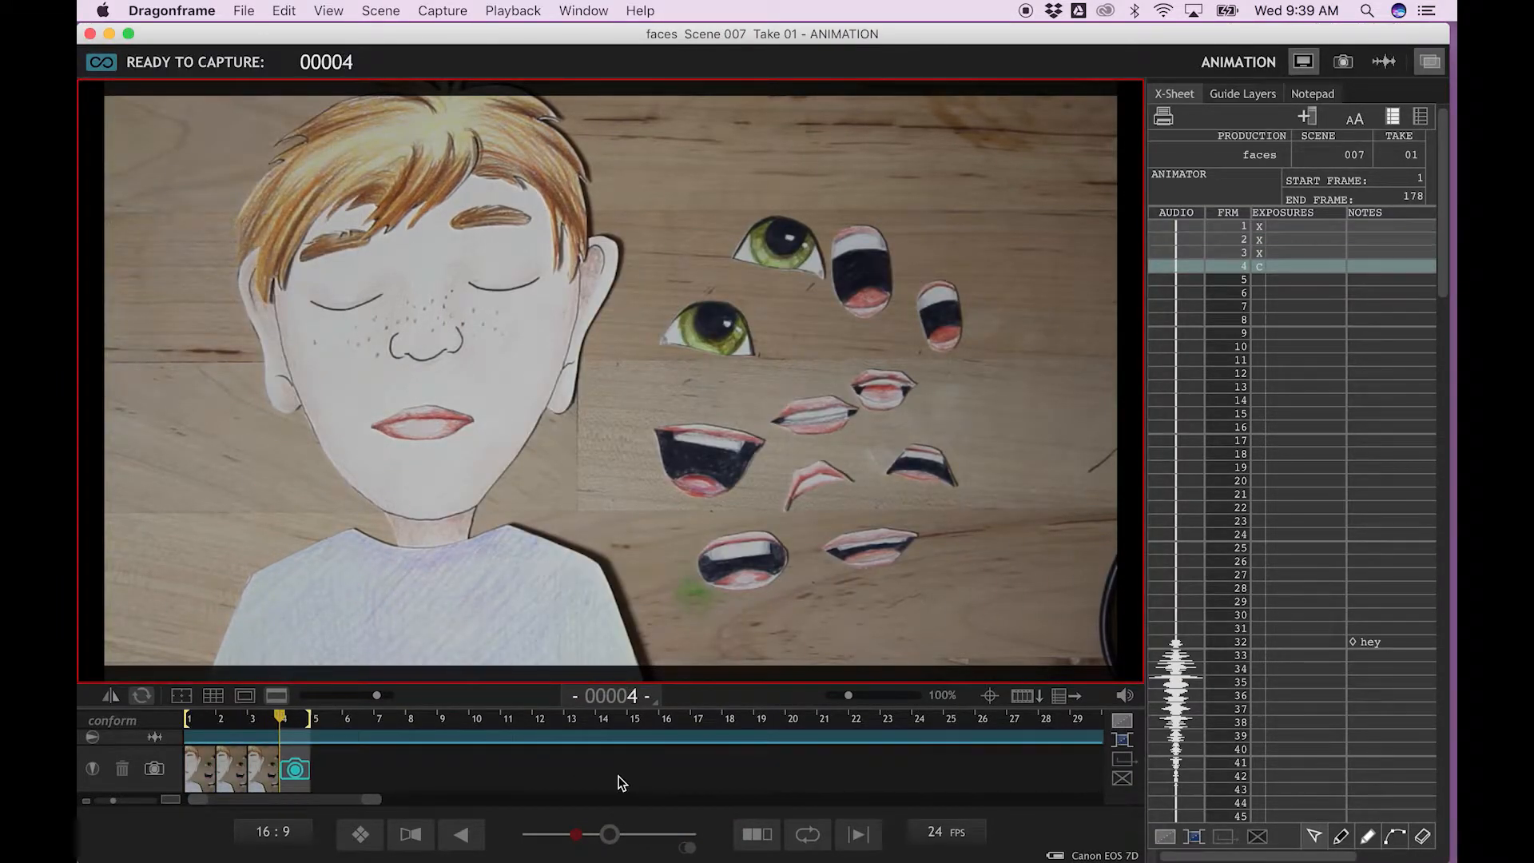
Capture frames 4 to 8 with the face's eyes and lips closed
key("Return")
key("Return")
key("Return")
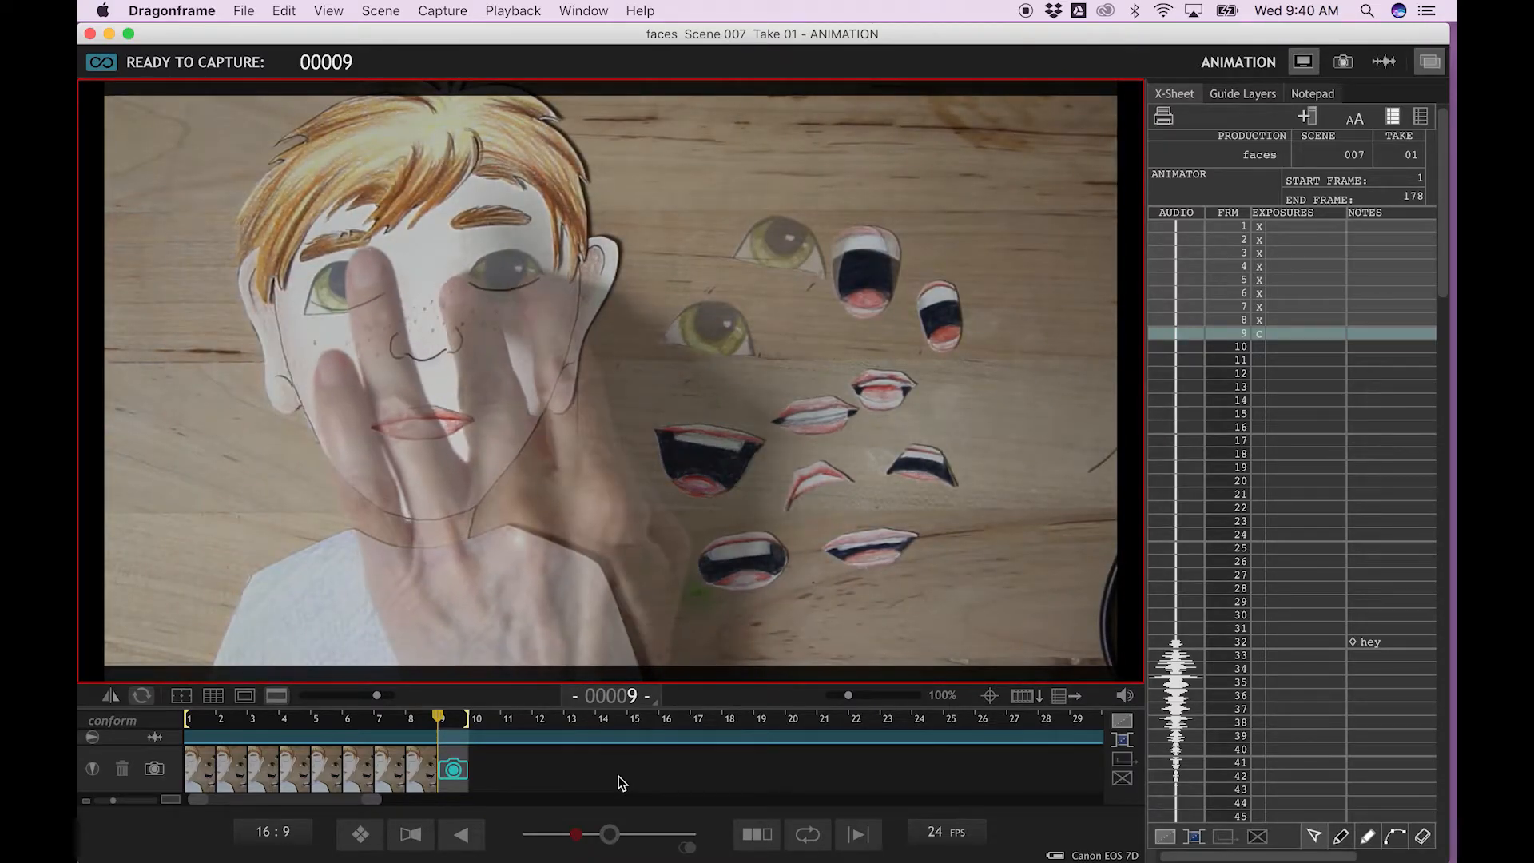
Capture frames 9 to 12 with the green open-eye cutouts placed on the face and the lips closed
key("Return")
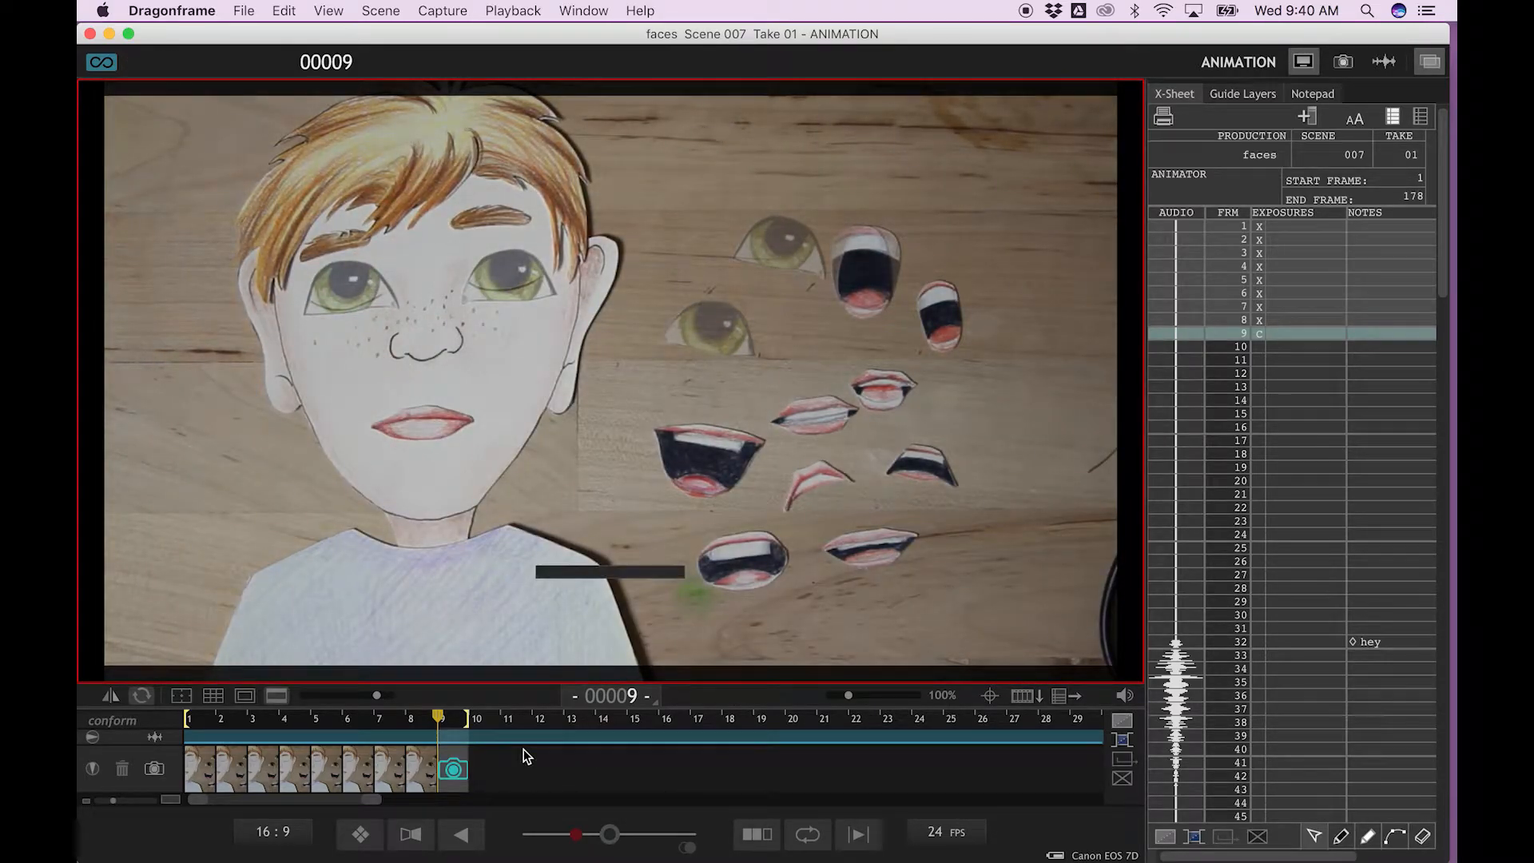
key("Return")
key("Return")
key("Return")
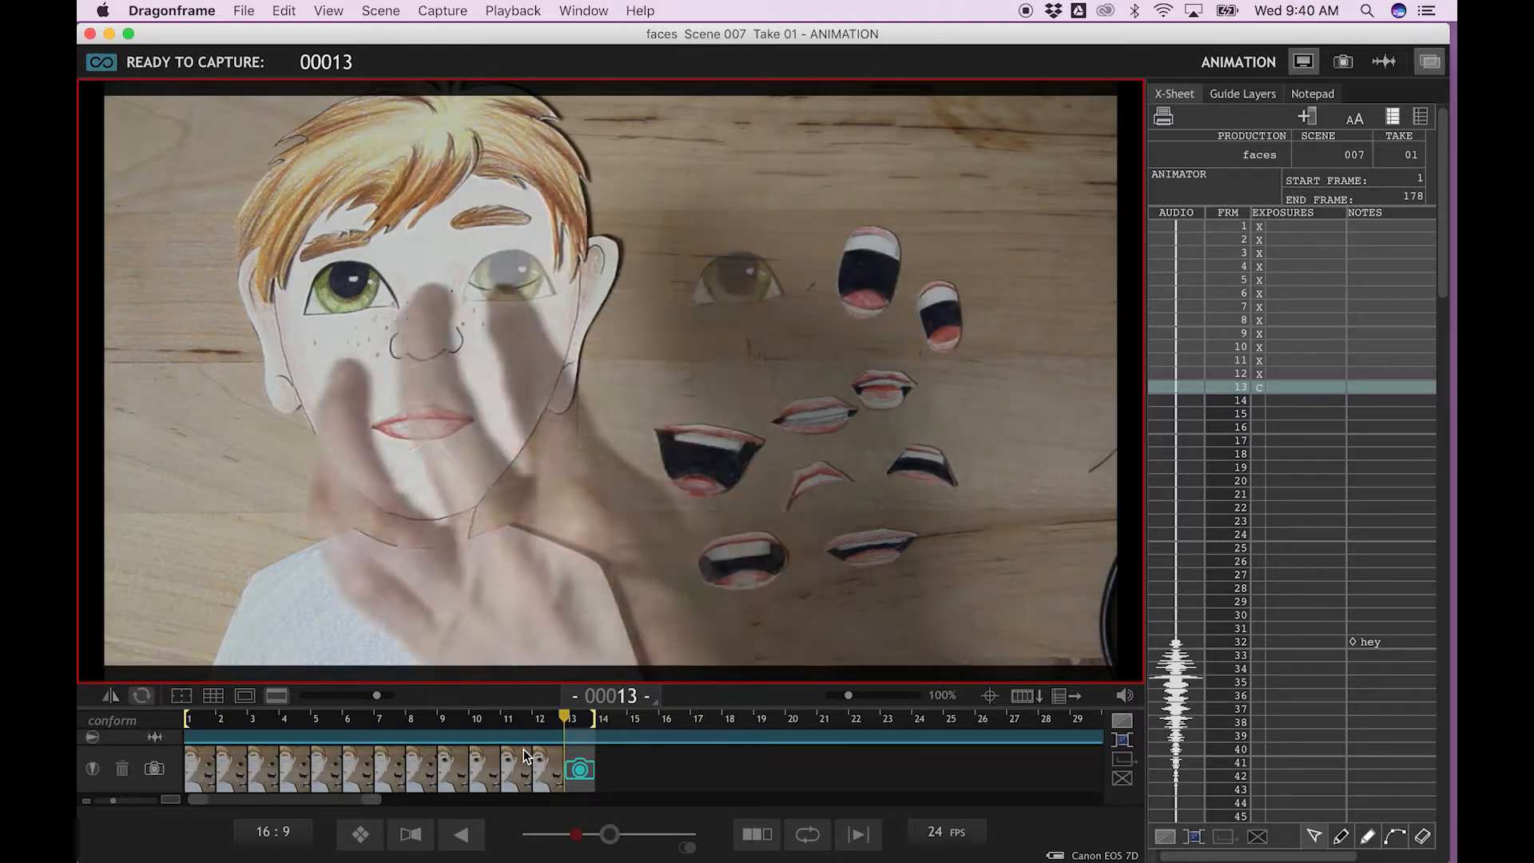
Capture frames 13 to 15 as a blink, with the open-eye cutouts taken off the face
key("space")
key("Return")
key("Return")
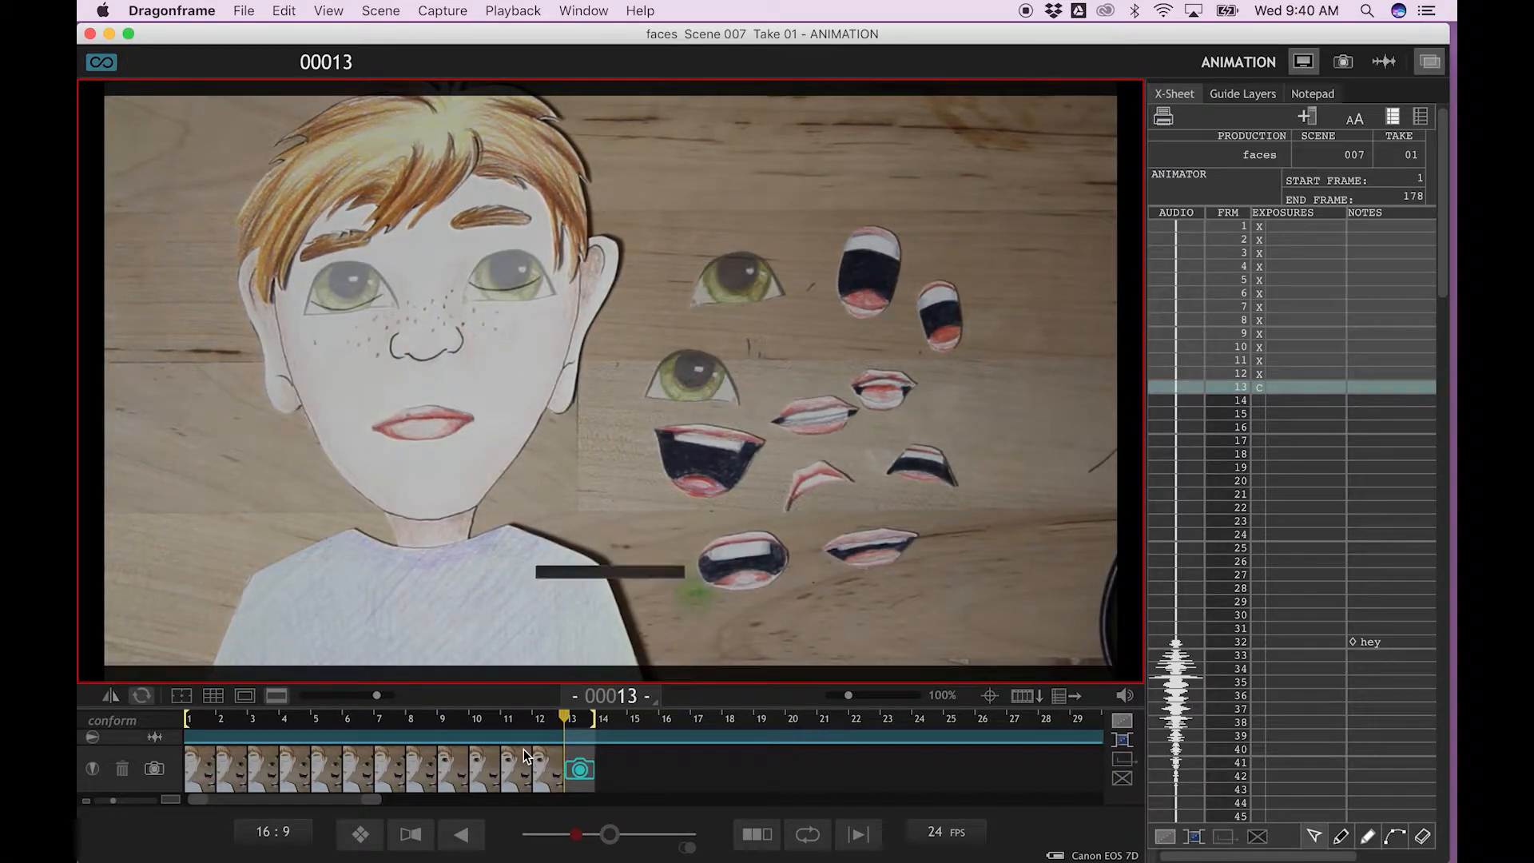
key("Return")
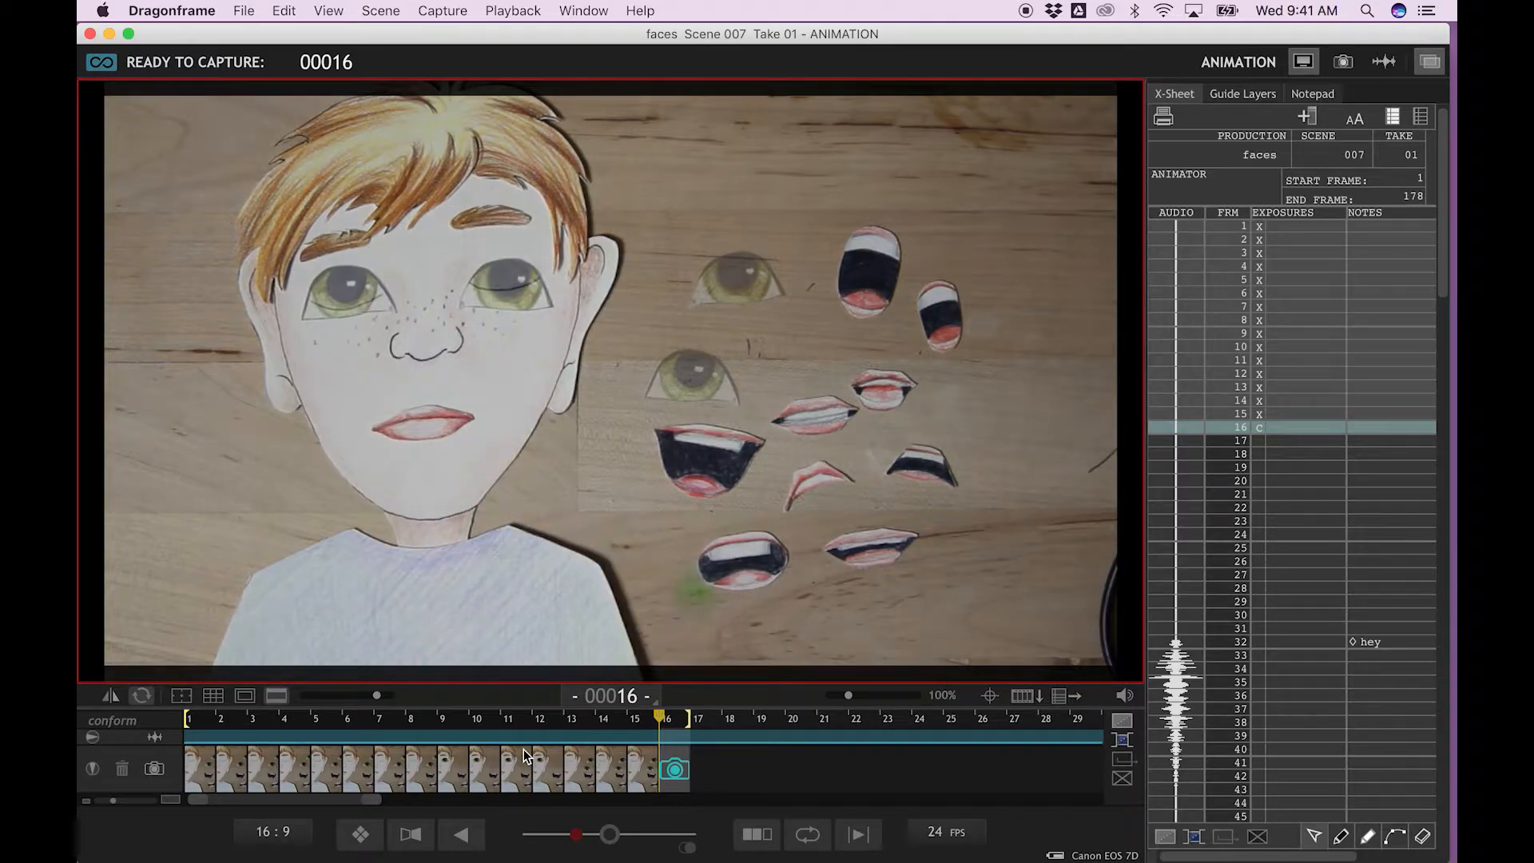
Capture frames 16 to 27 with the open-eye cutouts back on the face and the lips closed
key("Return")
key("Return")
key("Return")
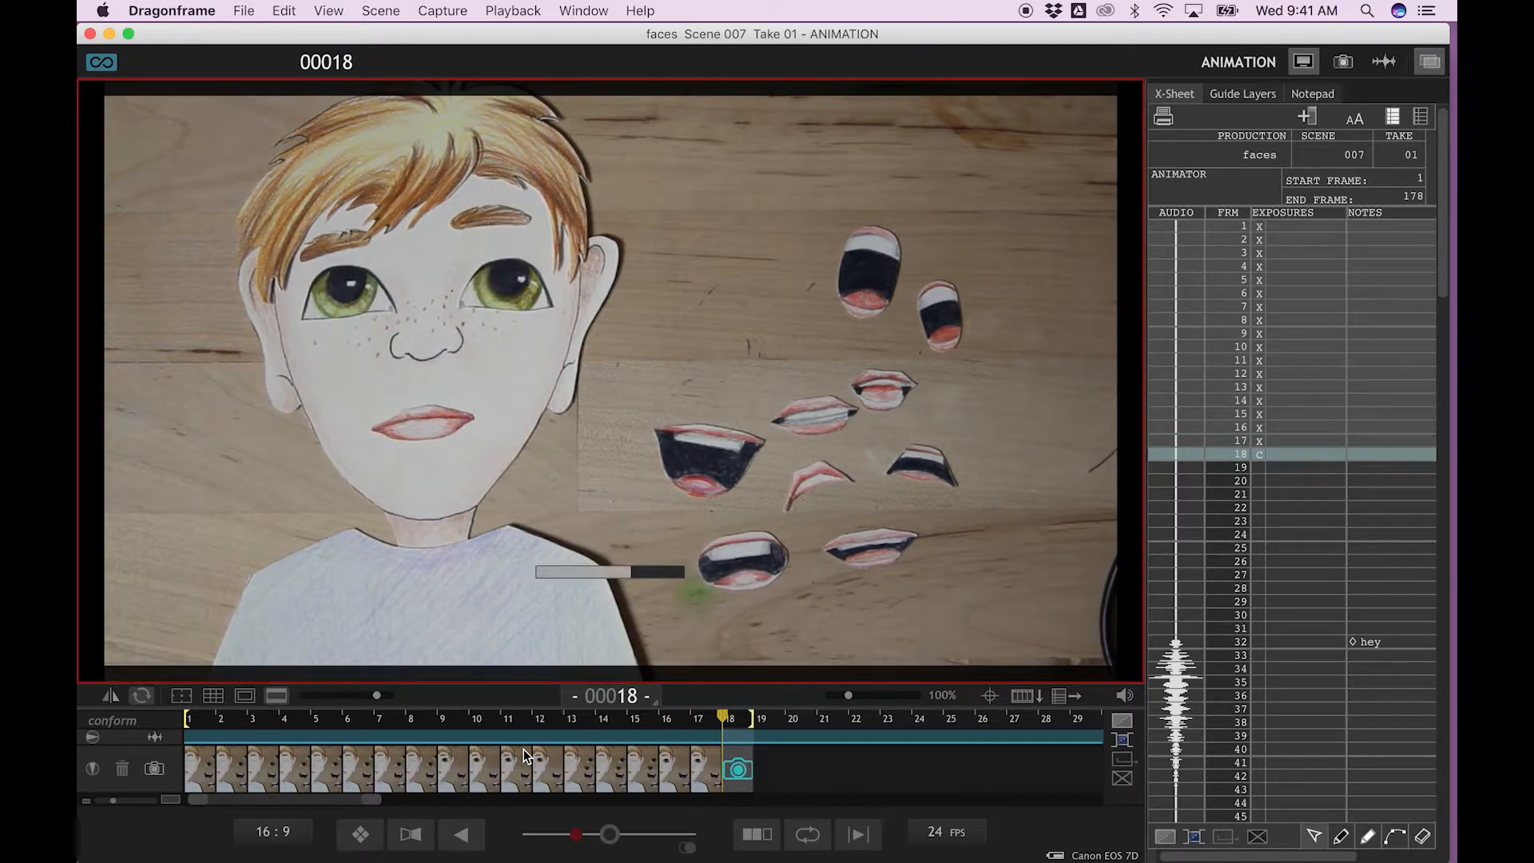
key("Return")
key("Return")
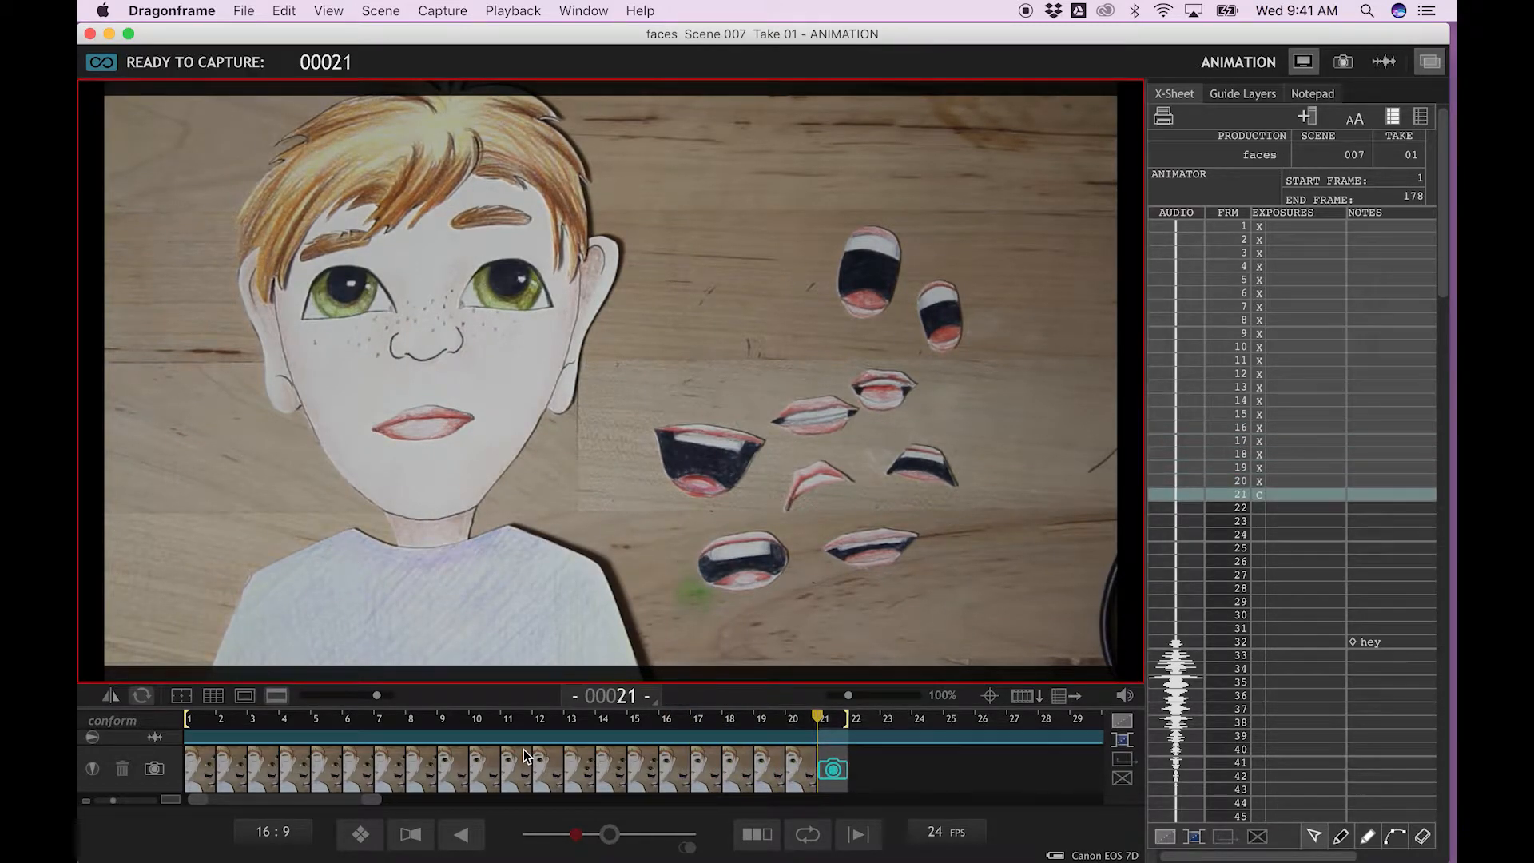
key("Return")
key("Return")
key("Return")
key("Return")
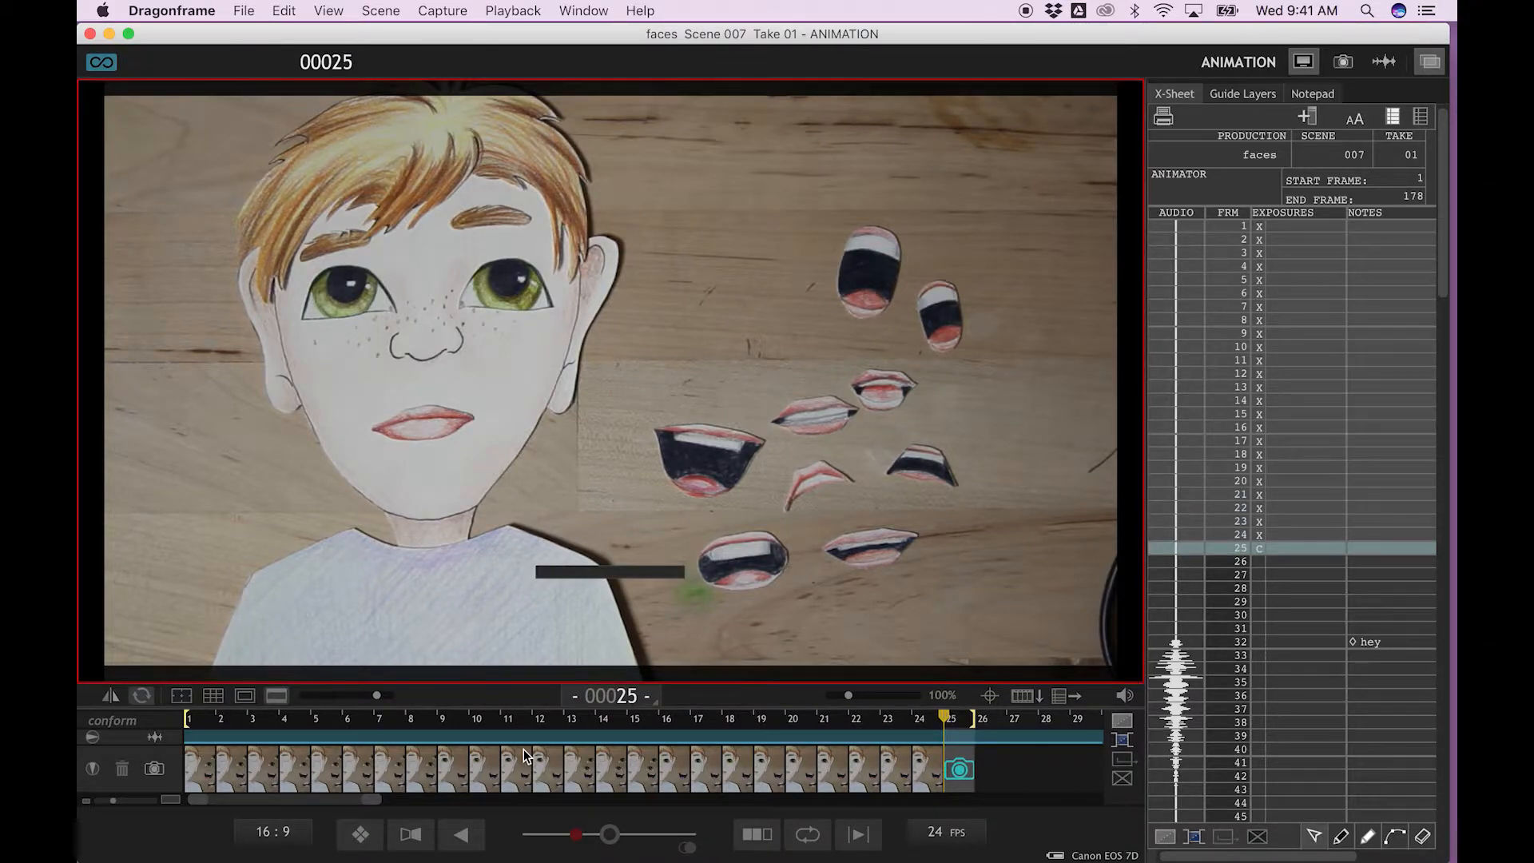
key("Return")
key("Return")
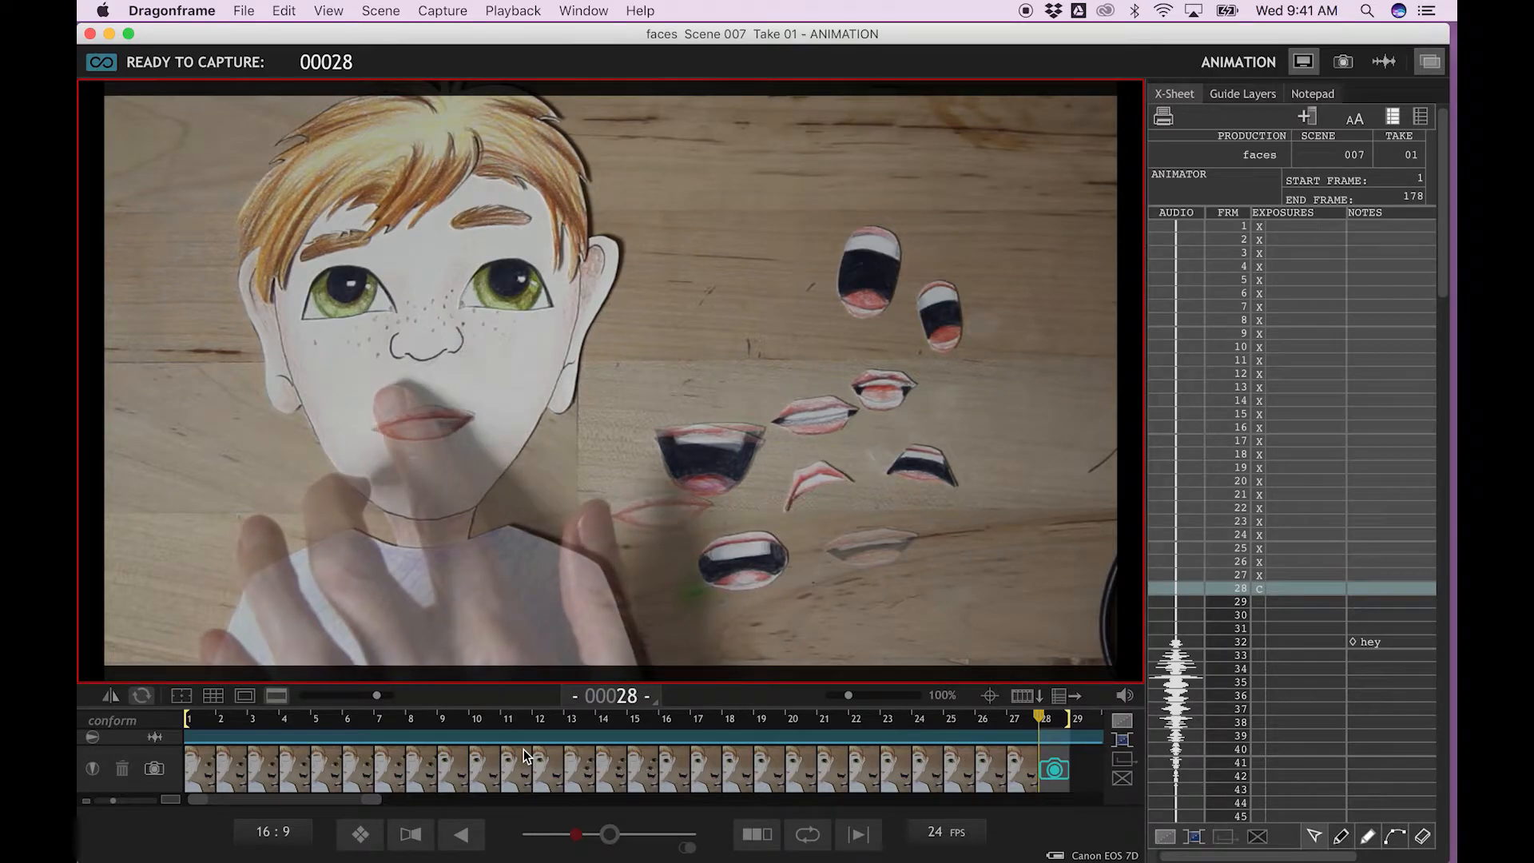
Capture frames 28 to 33 with the slightly open mouth cutout on the face, leading into "hey"
key("Return")
key("Return")
key("Return")
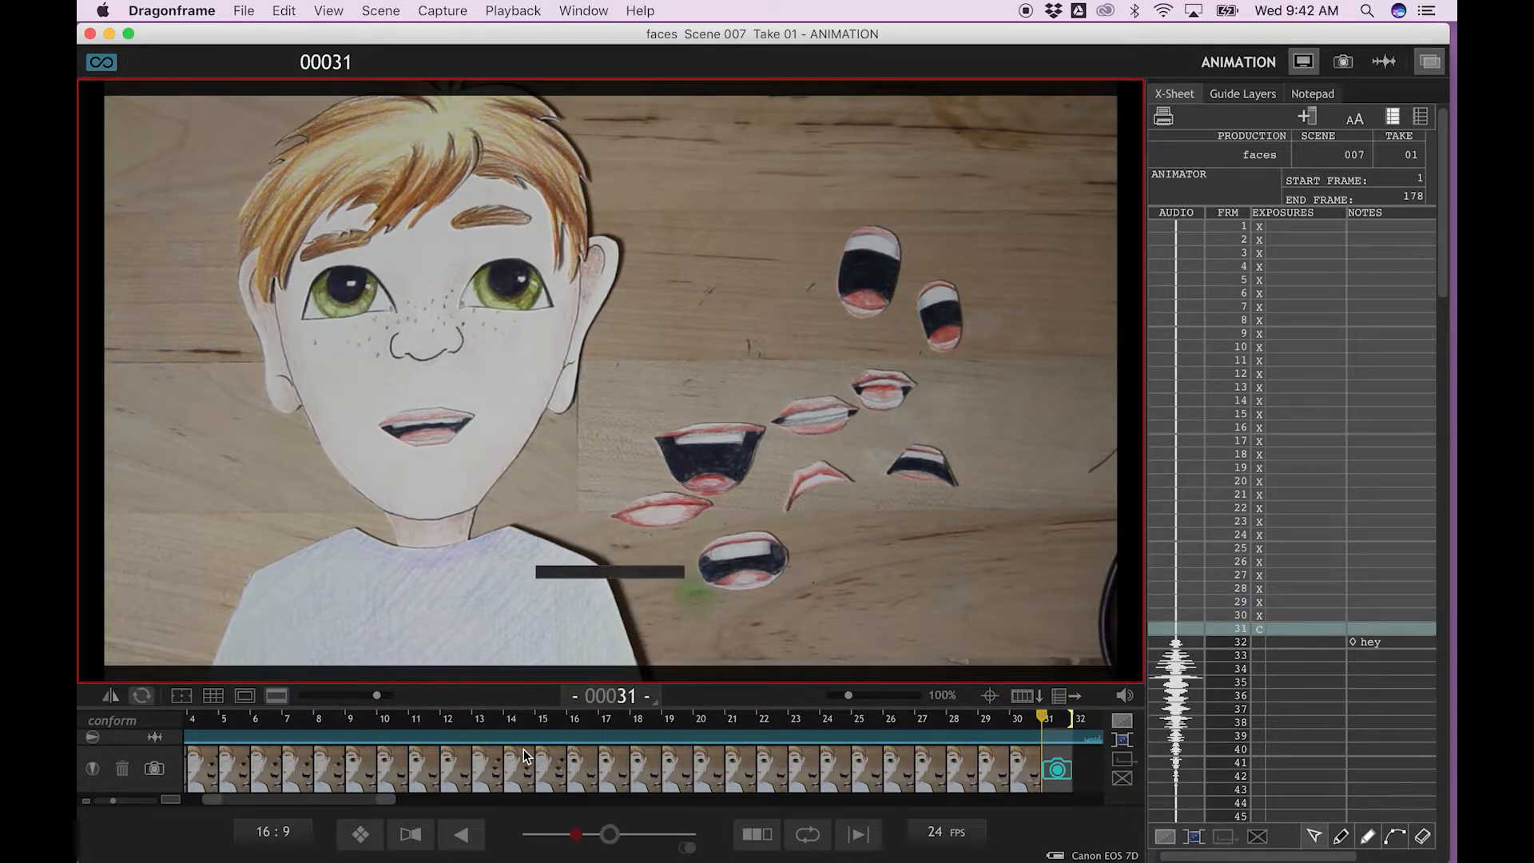
key("Return")
key("Return")
key("Return")
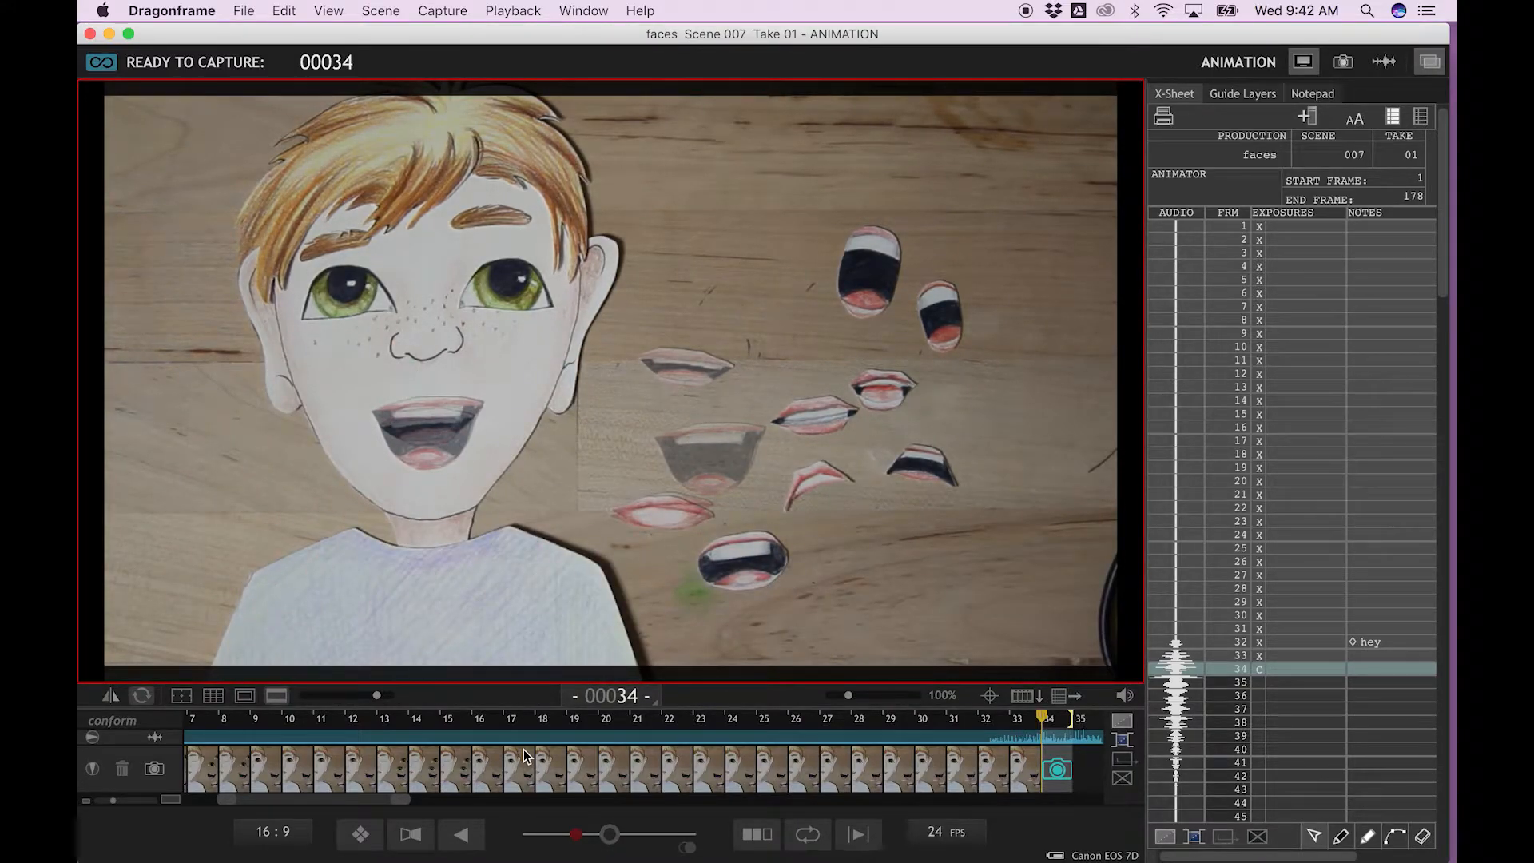
Capture frames 34 to 39 with the wide-open mouth cutout on the face
key("Return")
key("Return")
key("Return")
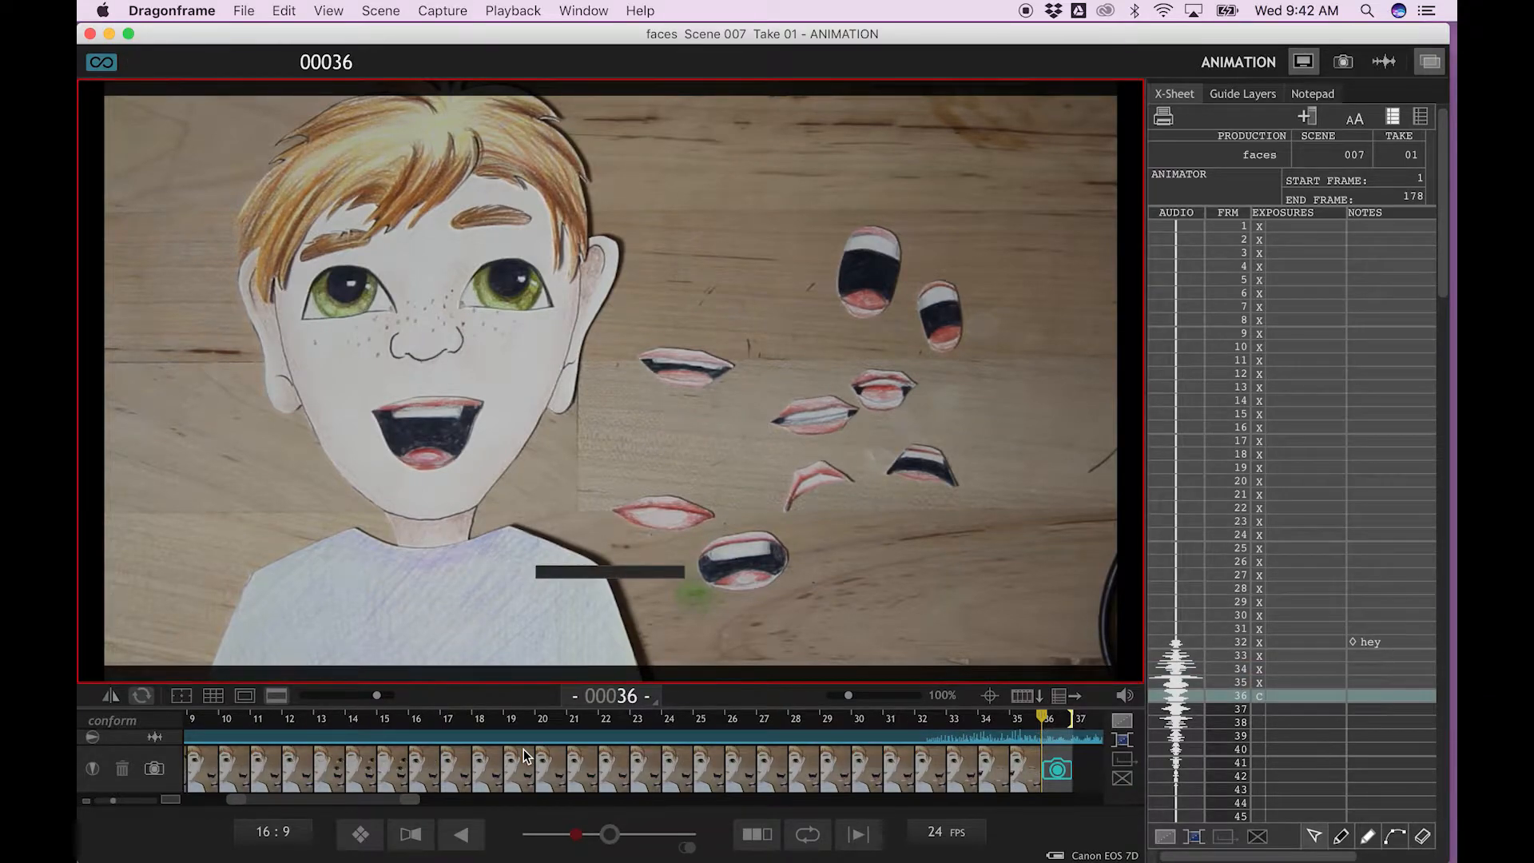
key("Return")
key("Return")
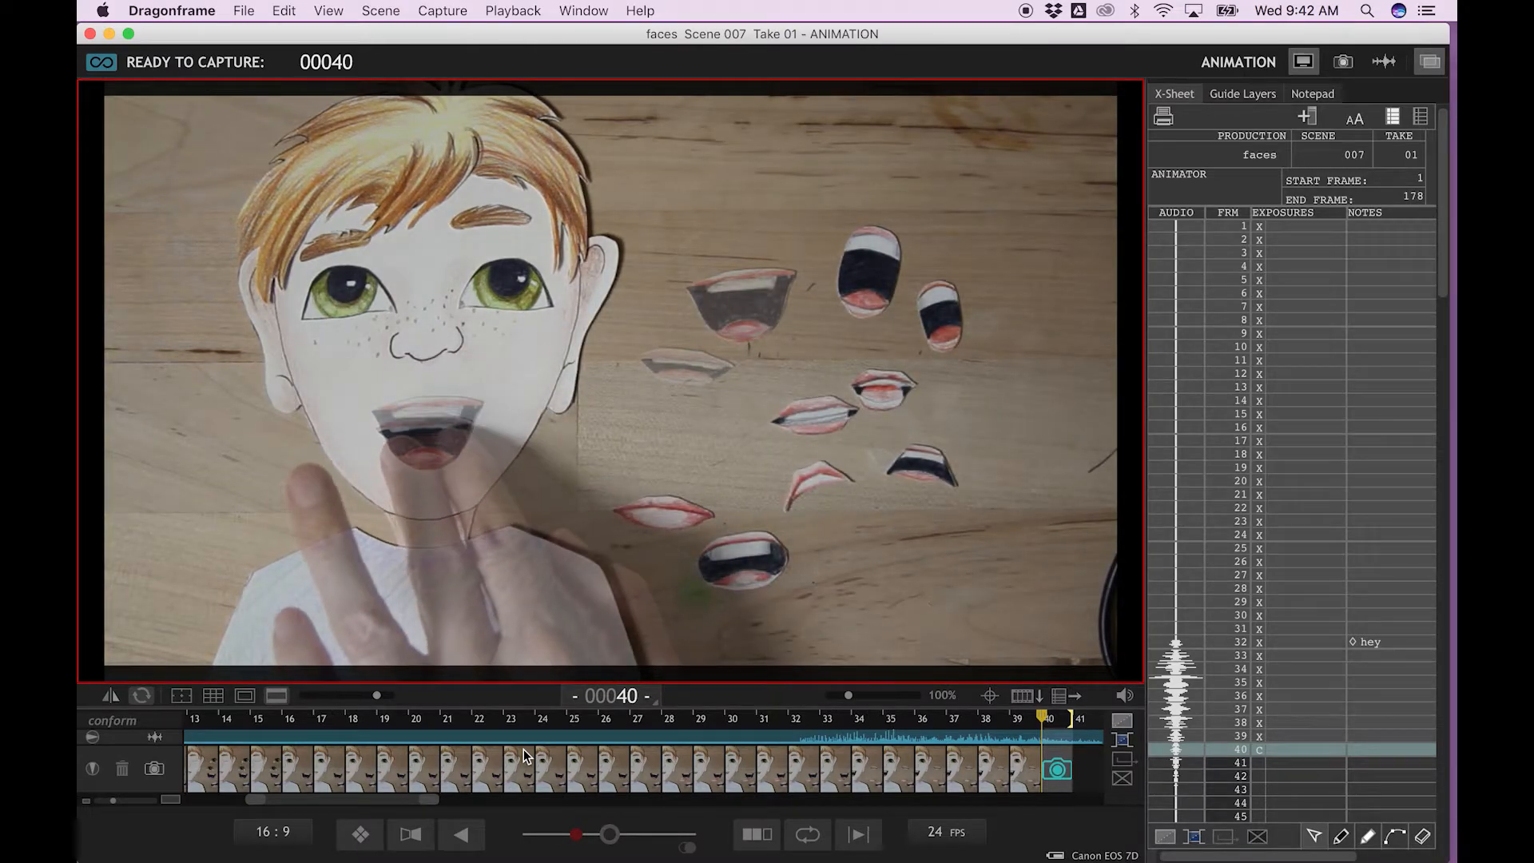
Capture frames 40 to 42 with the slightly open mouth and frames 43 to 44 with the closed lips
key("Return")
key("Return")
key("Return")
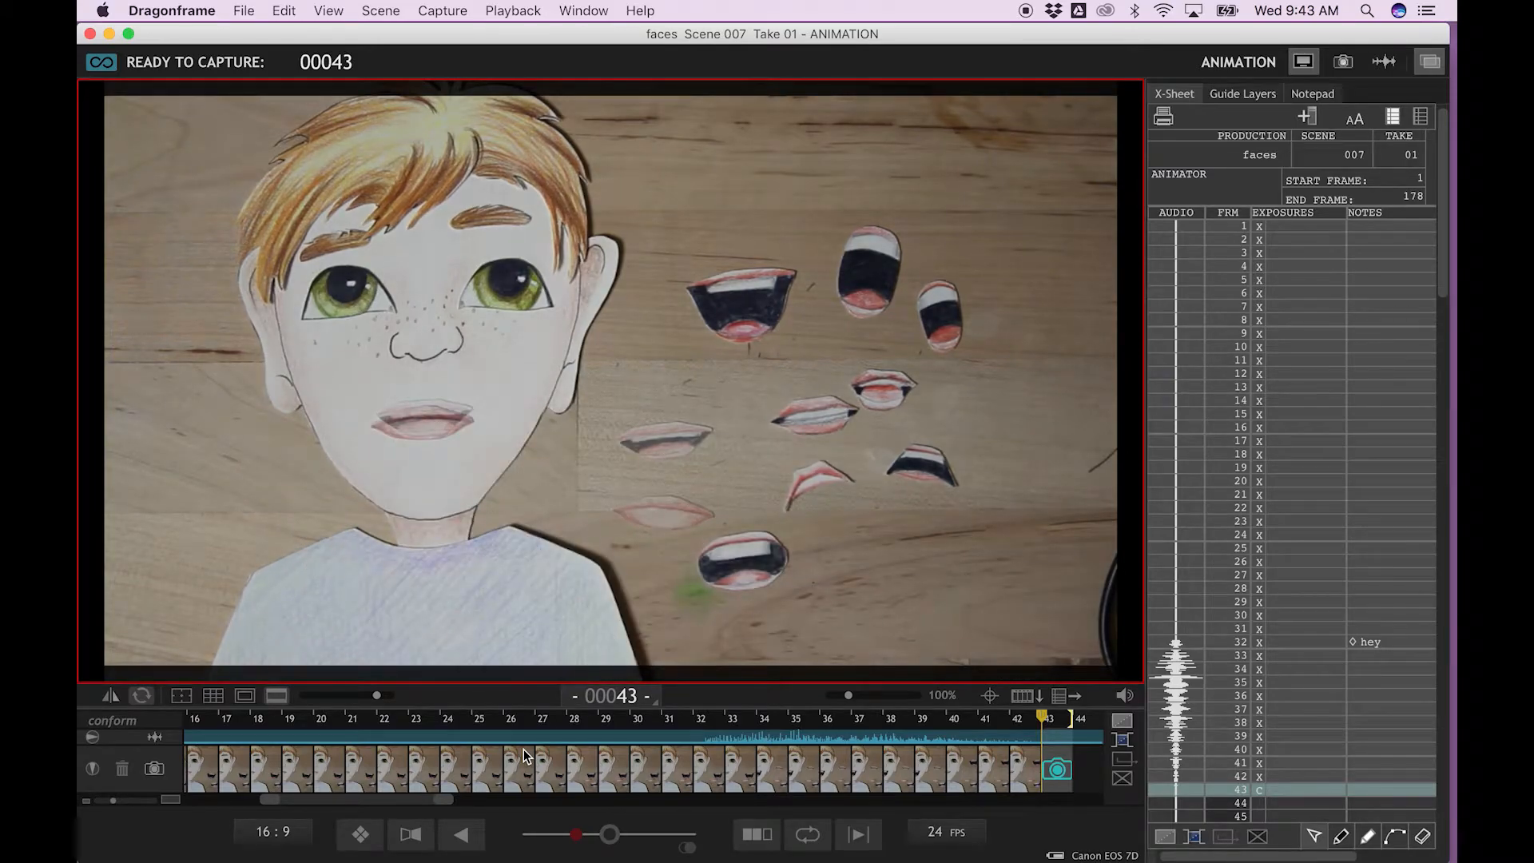
key("Return")
Raise the sound volume and play back the captured frames to check the lip sync against the voice track
key("XF86AudioRaiseVolume")
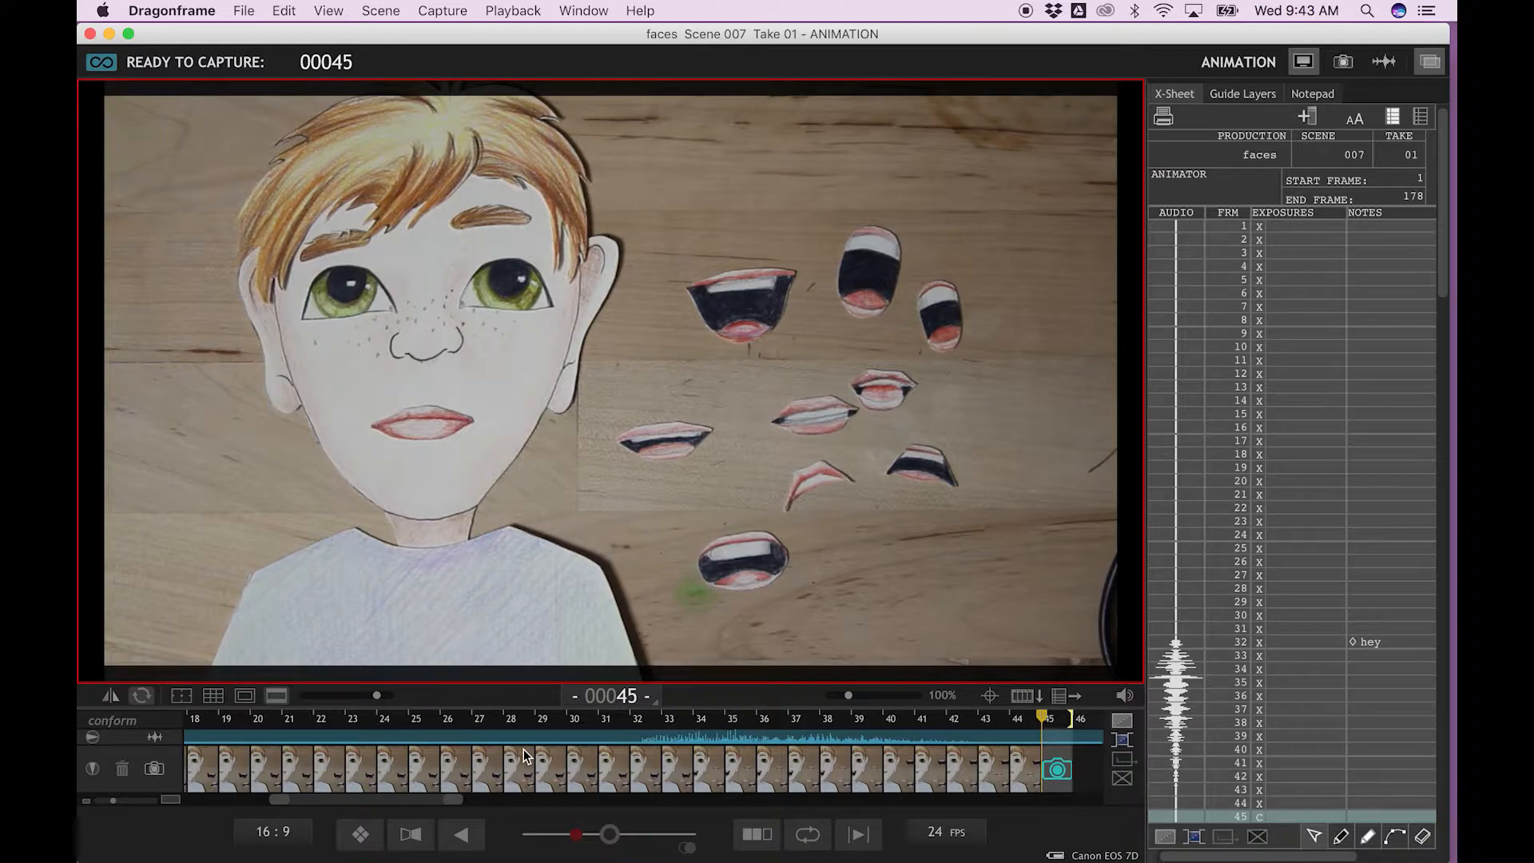
key("0")
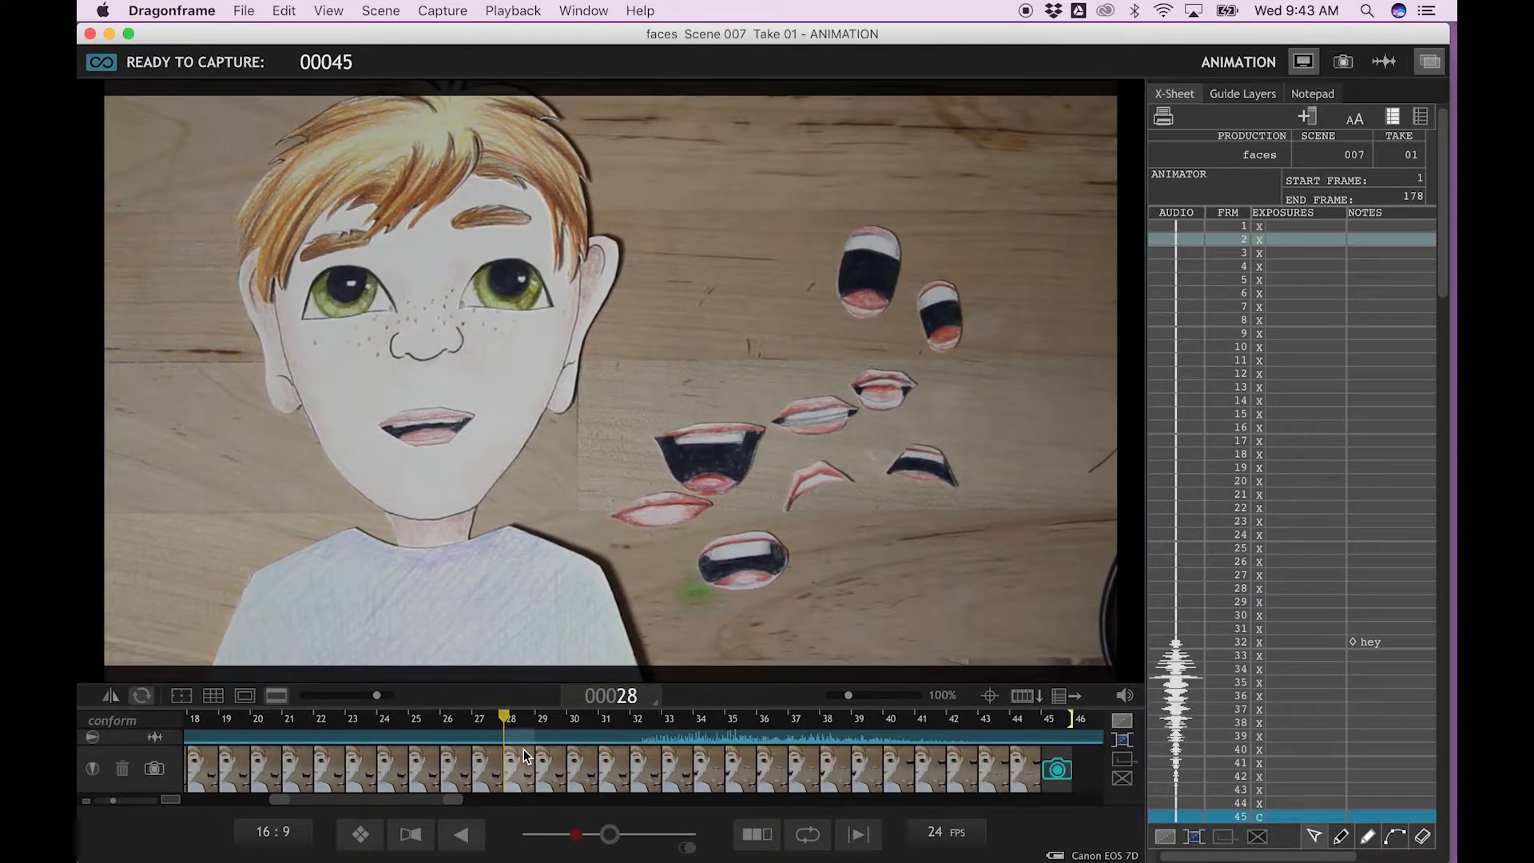
key("0")
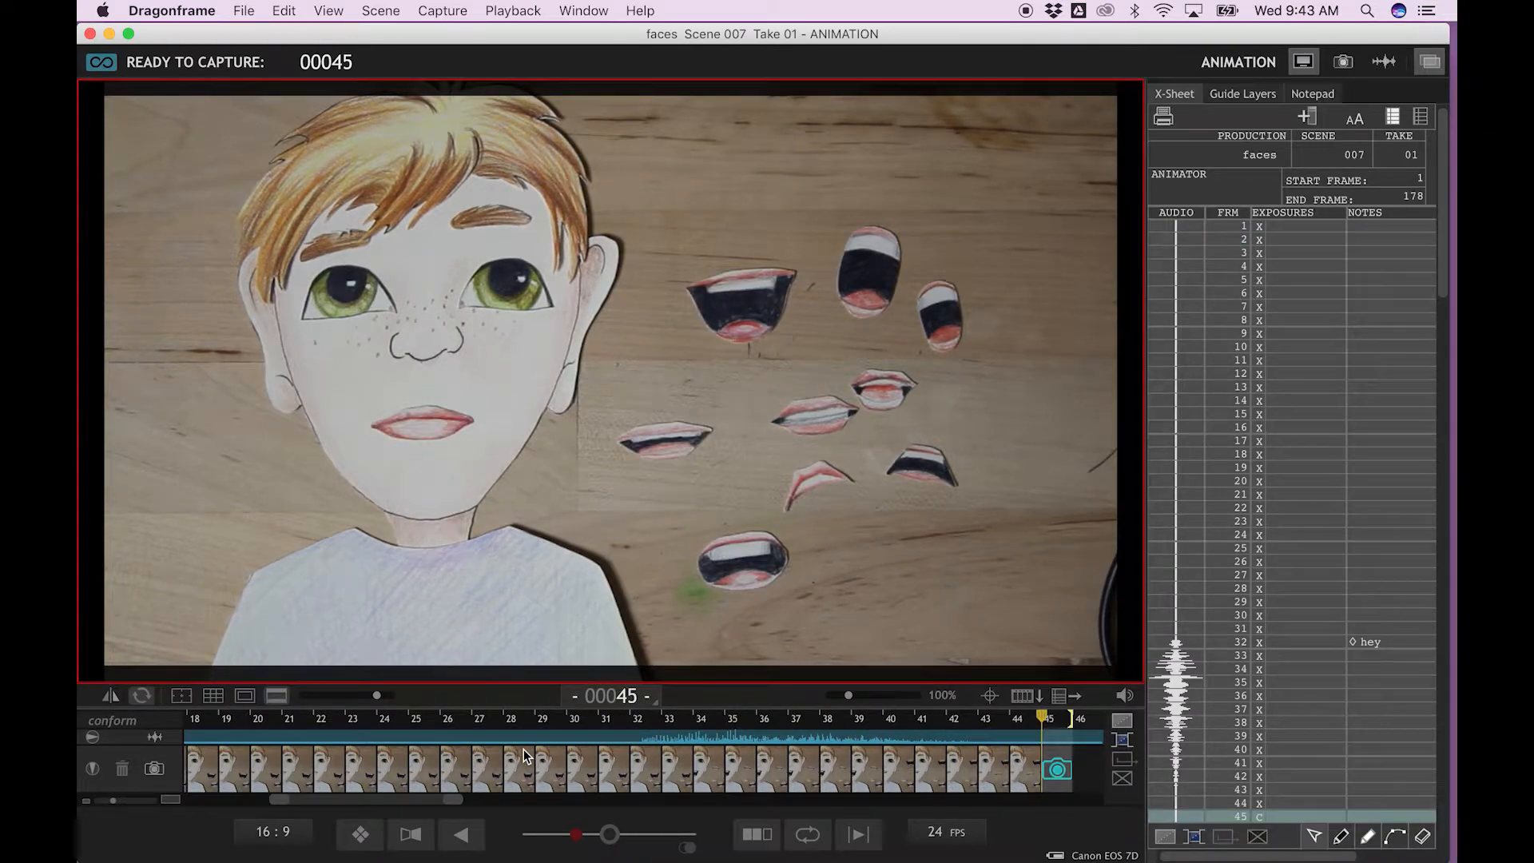
key("0")
Add the note "look" at frame 58 of the X-Sheet, where the waveform resumes after "hey"
scroll(1287, 674, "down", 4)
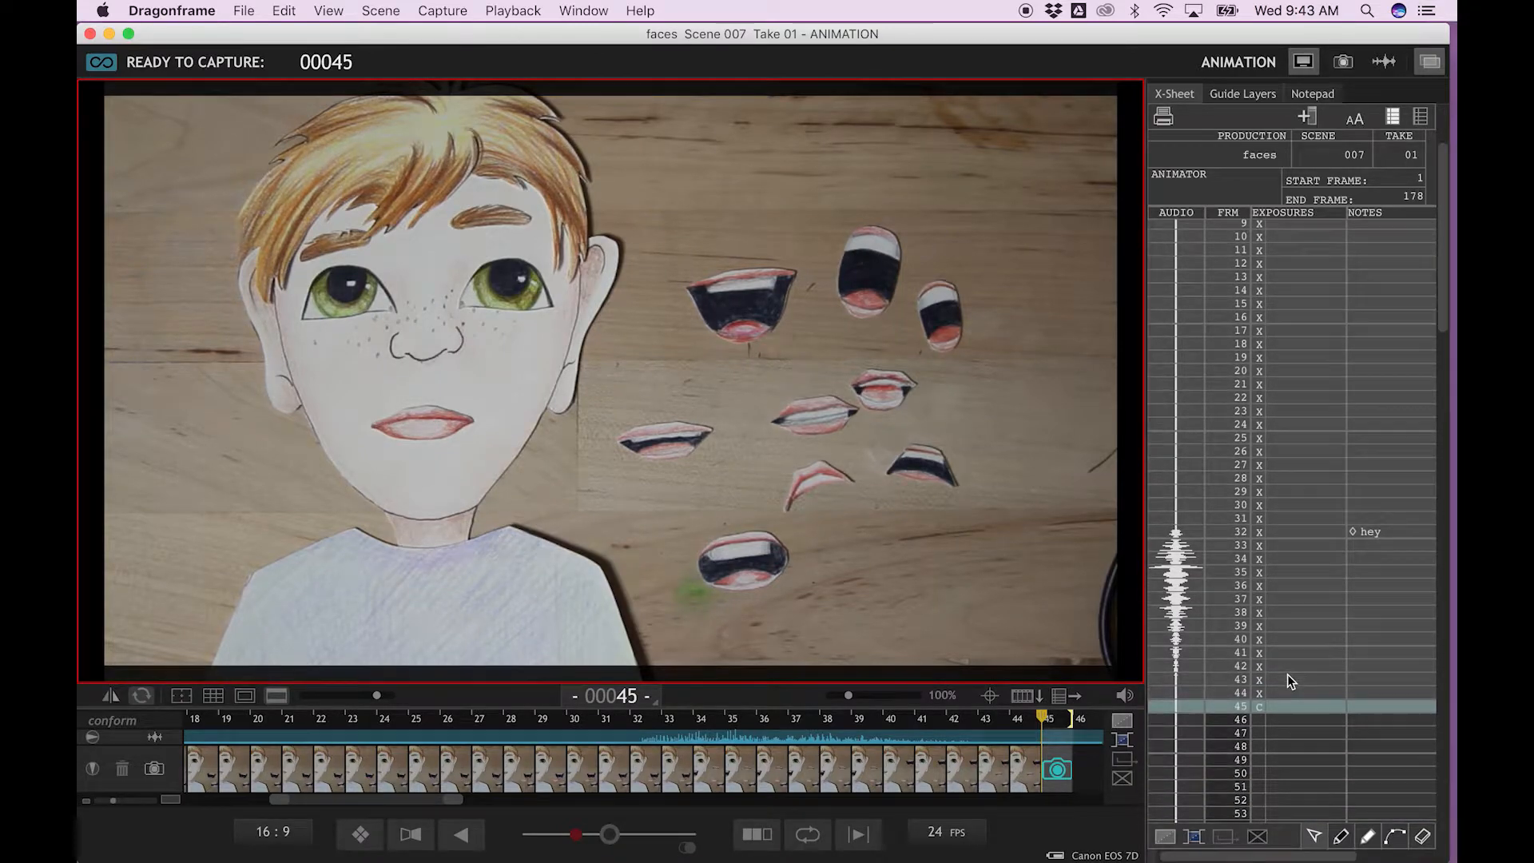
scroll(1287, 674, "down", 6)
scroll(1316, 647, "down", 2)
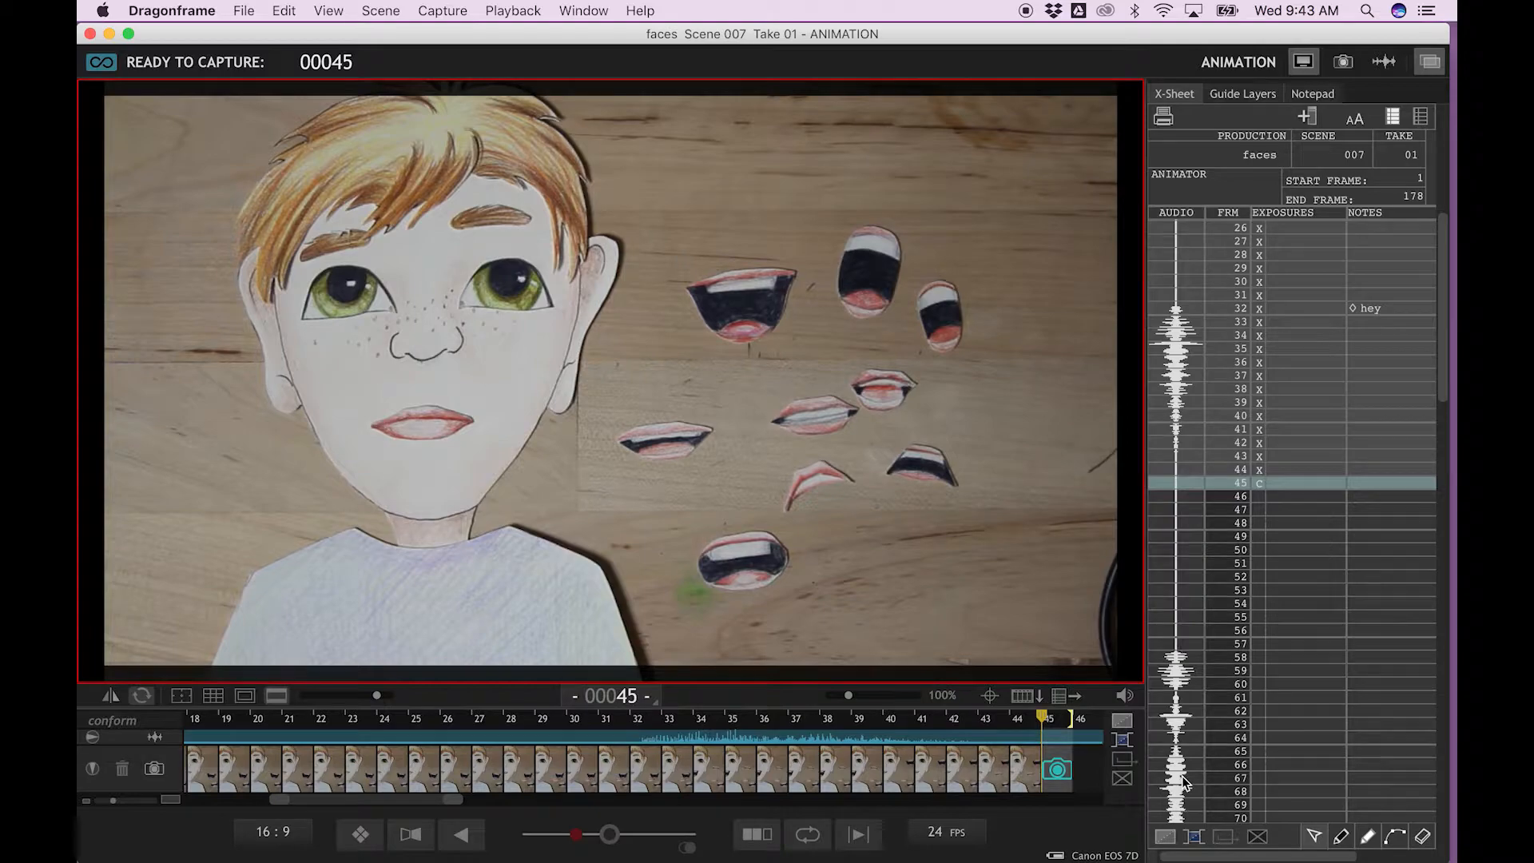
double_click(1368, 656)
type("look")
key("Return")
Add the note "at" at frame 62 of the X-Sheet
scroll(1369, 718, "right", 3)
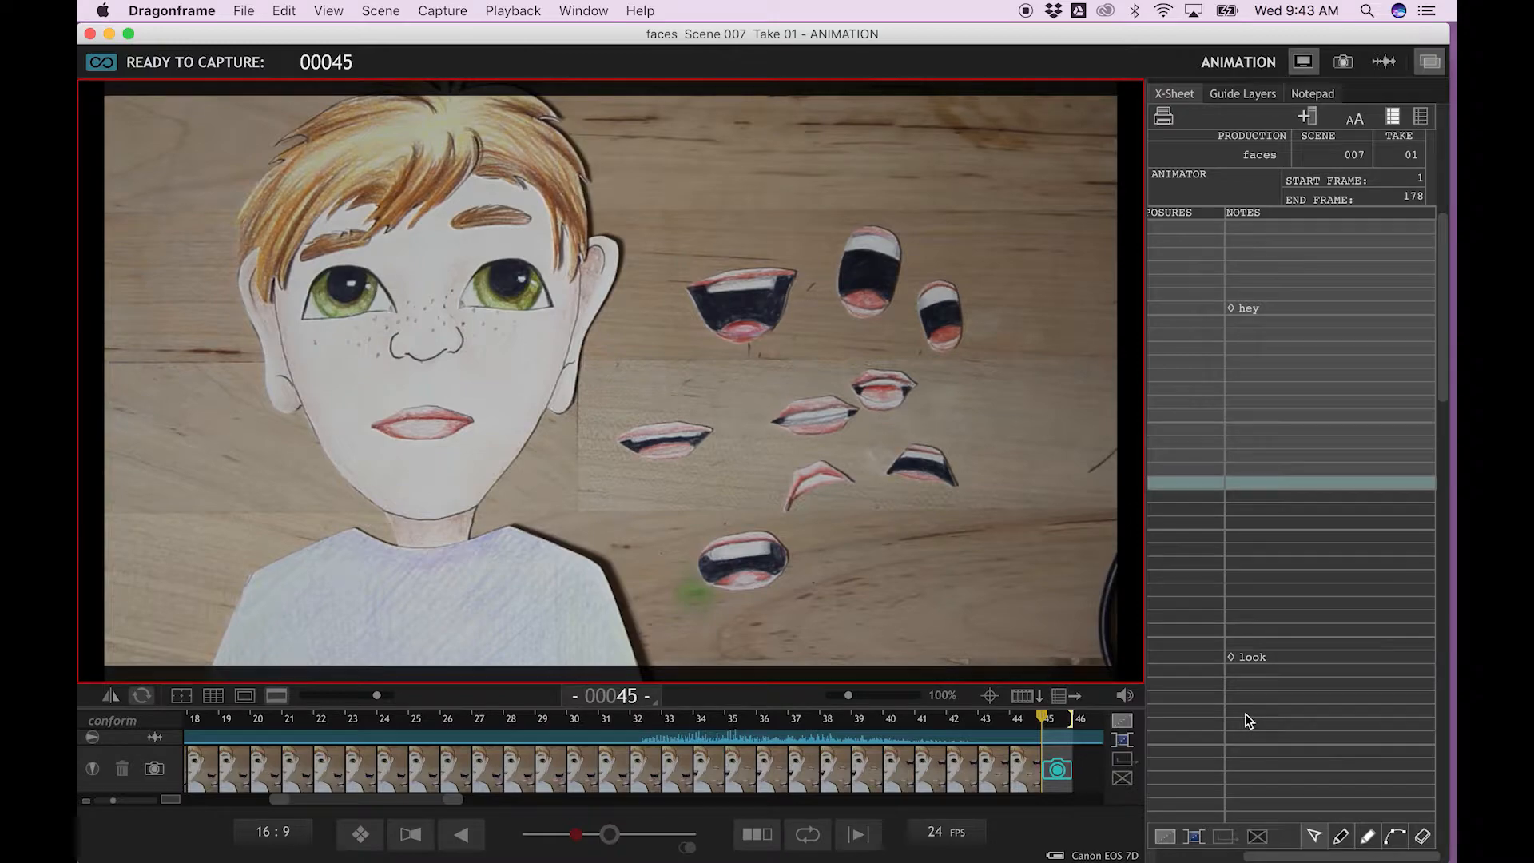
scroll(1244, 712, "left", 3)
double_click(1361, 714)
type("a")
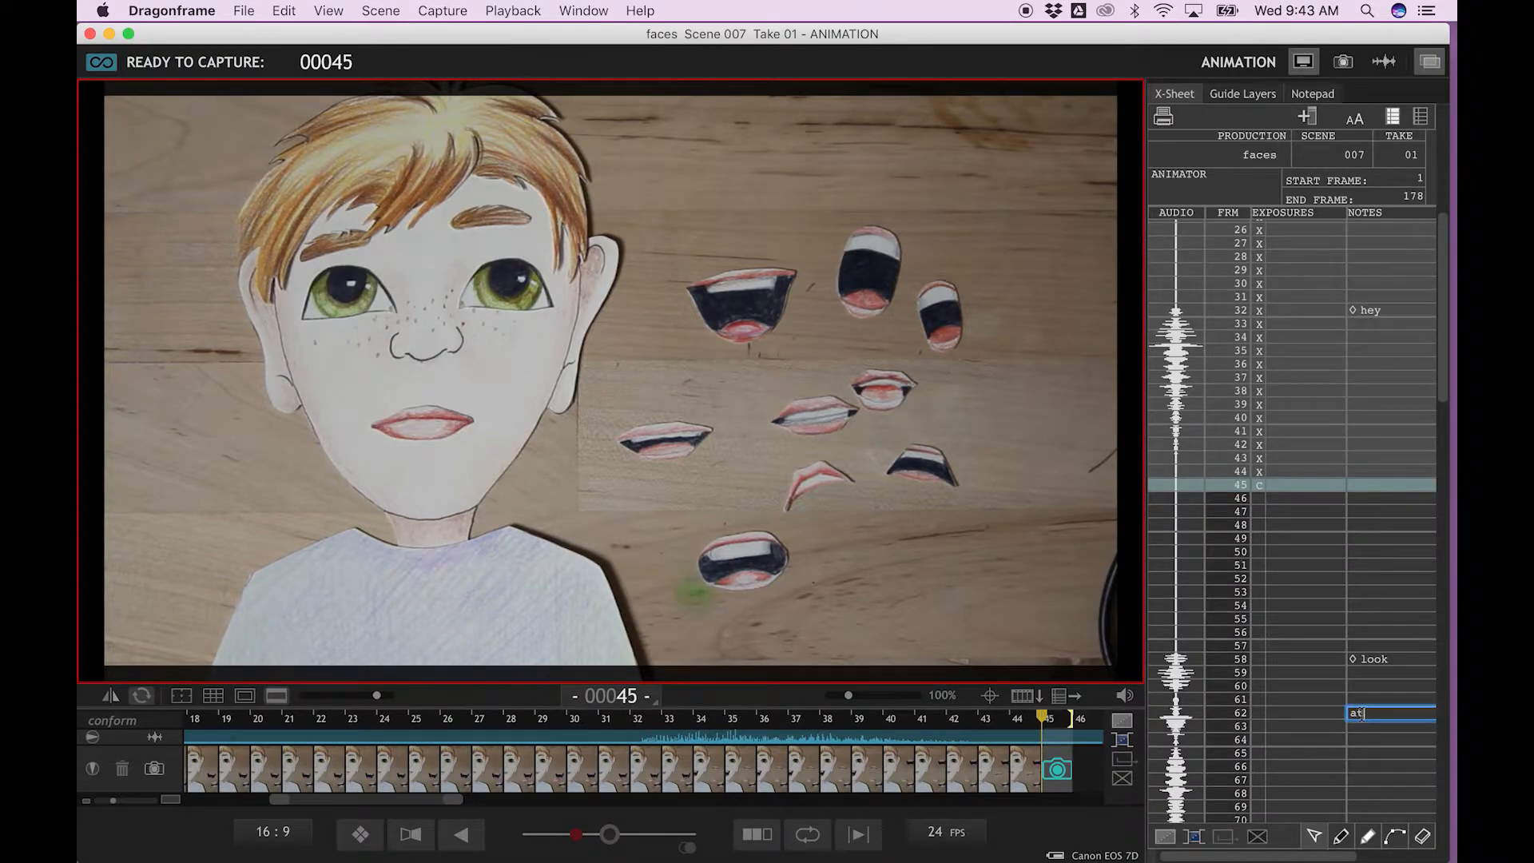
type("t")
left_click(1370, 756)
Add the note "me" at frame 65 of the X-Sheet
scroll(1358, 762, "right", 3)
double_click(1252, 754)
type("me")
scroll(1253, 754, "left", 3)
scroll(1248, 770, "down", 1)
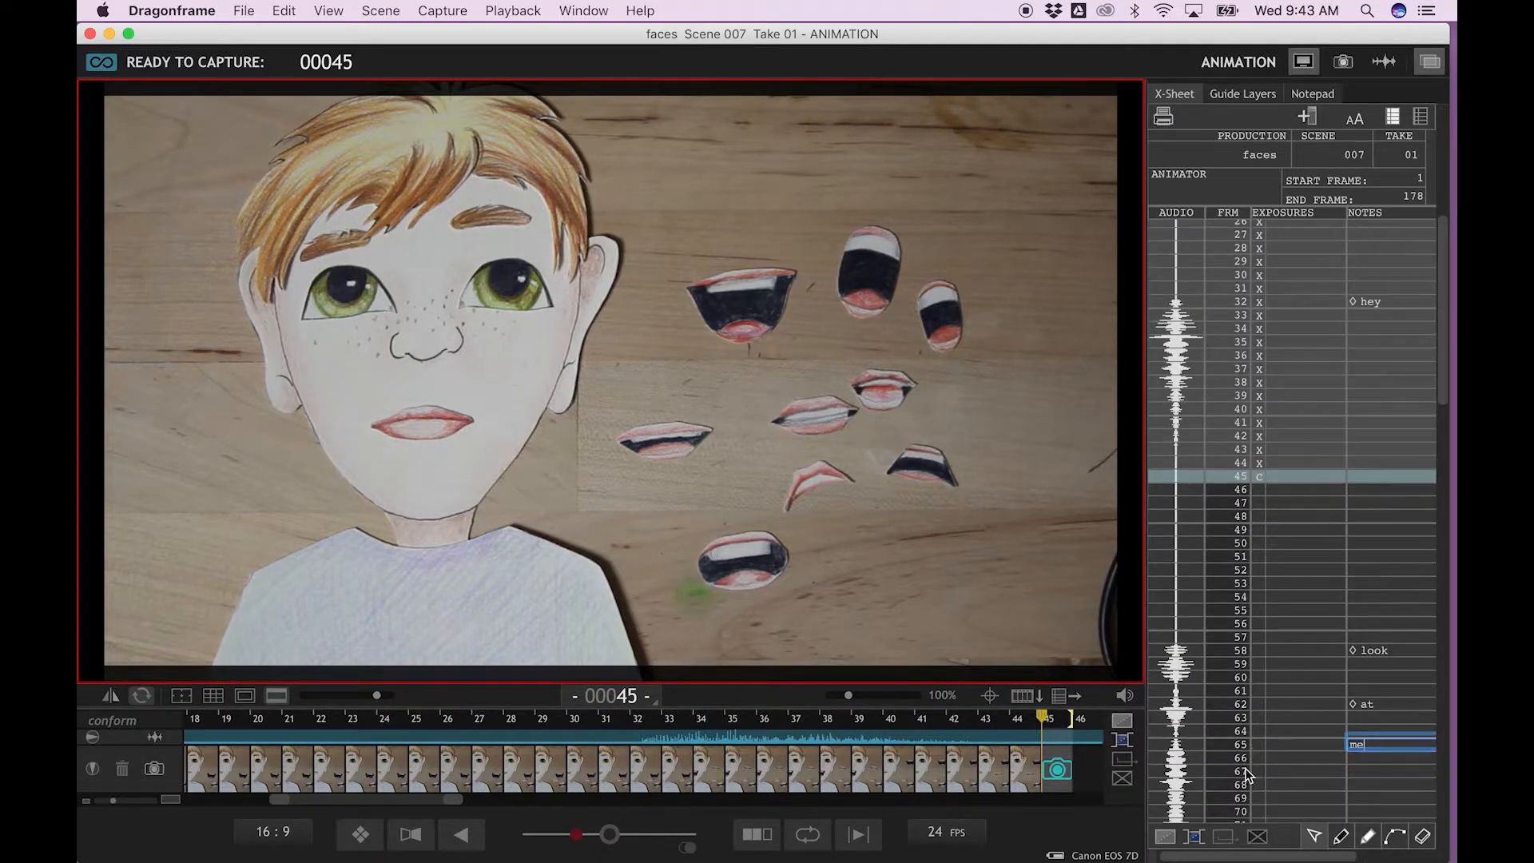
left_click(1299, 771)
Add the note "im" at frame 84 of the X-Sheet, where the next phrase starts in the waveform
scroll(1305, 775, "down", 7)
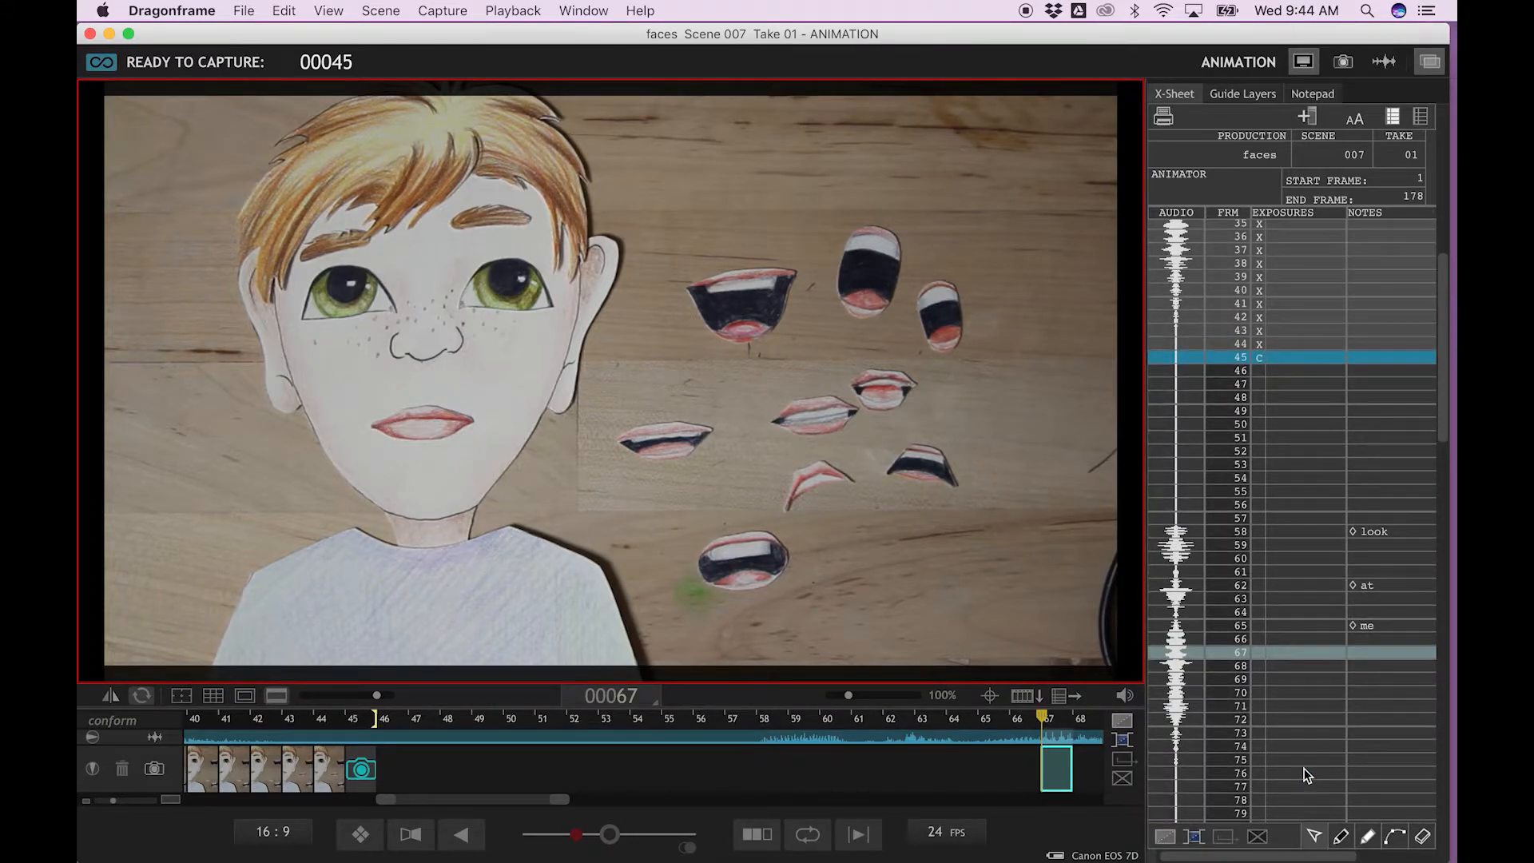
scroll(1306, 775, "down", 8)
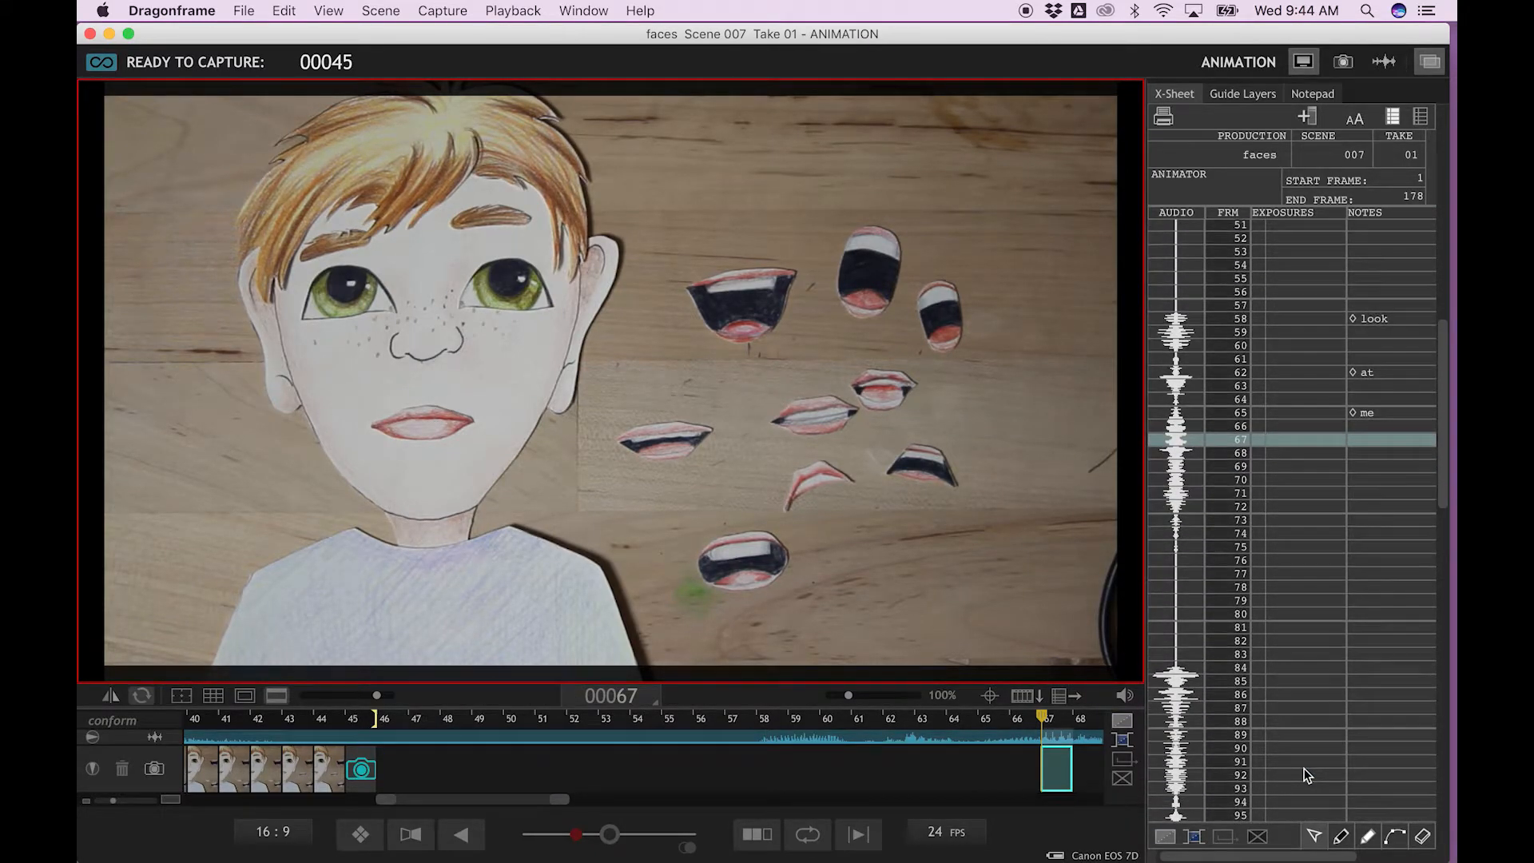
scroll(1306, 775, "up", 5)
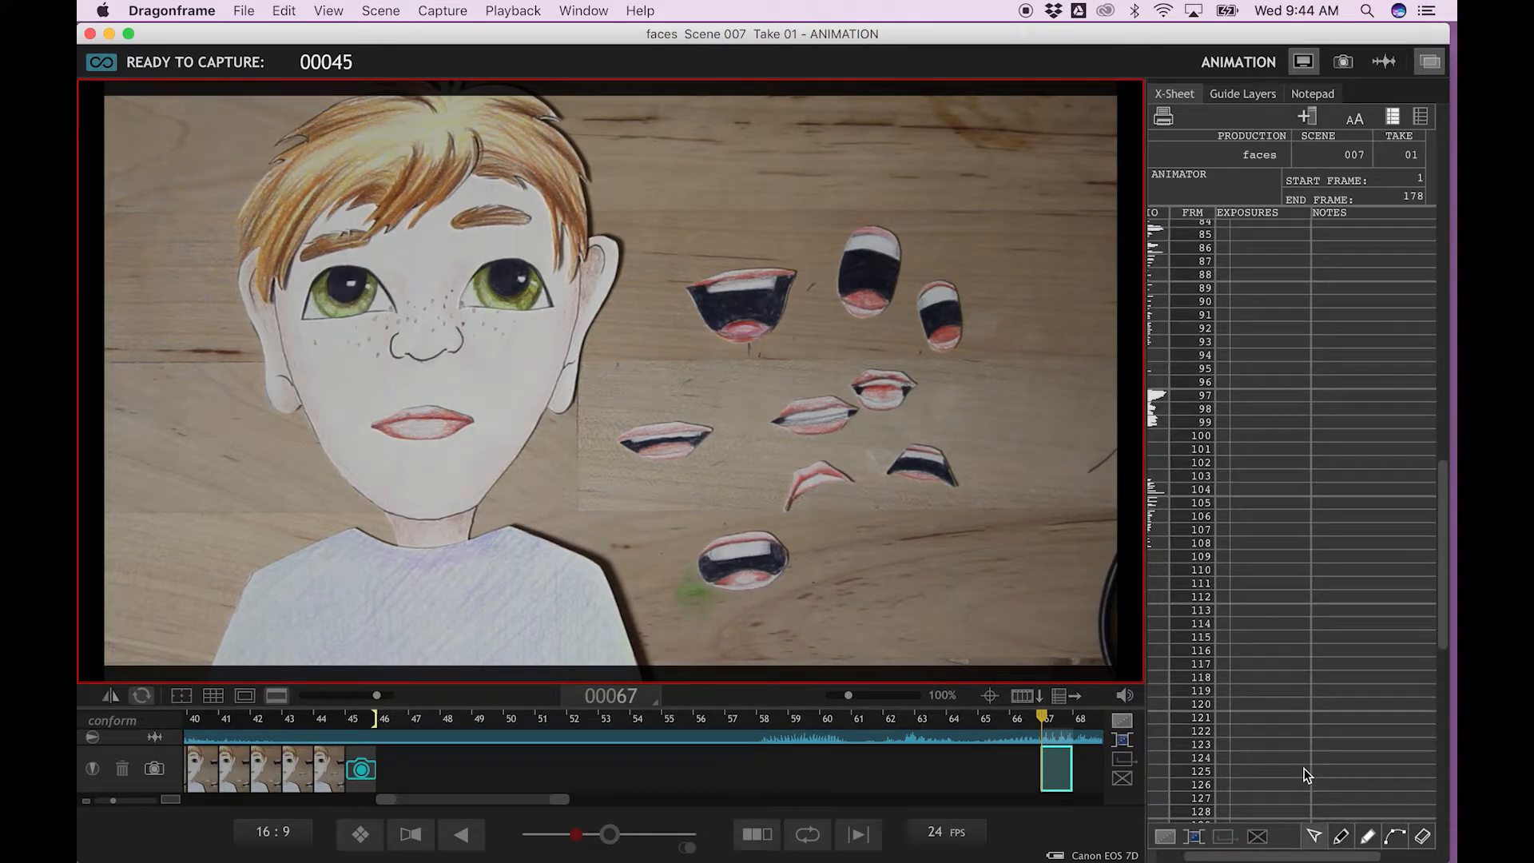
scroll(1306, 775, "up", 2)
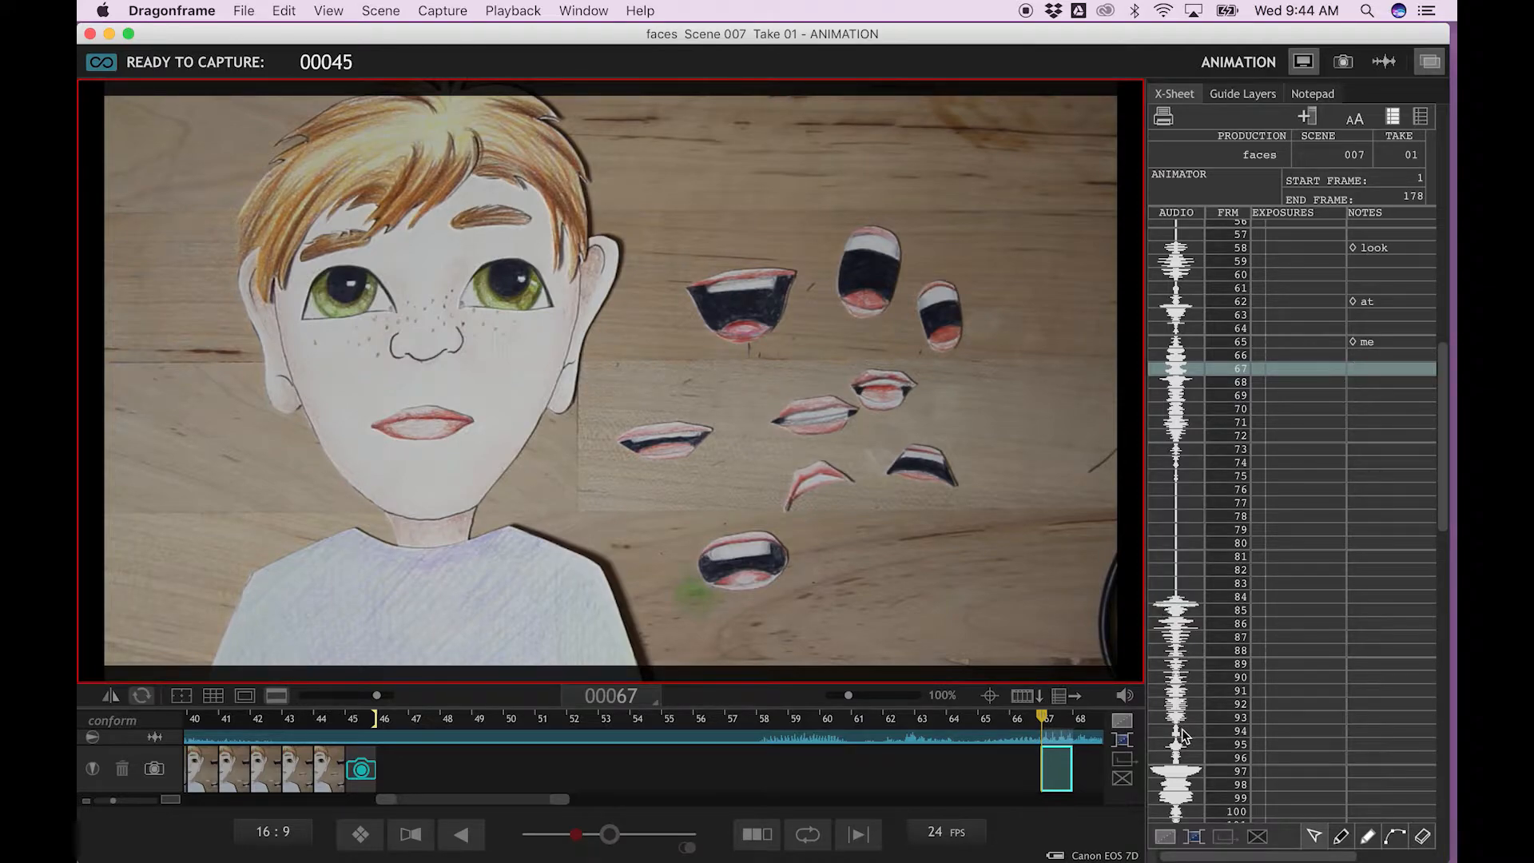
double_click(1368, 598)
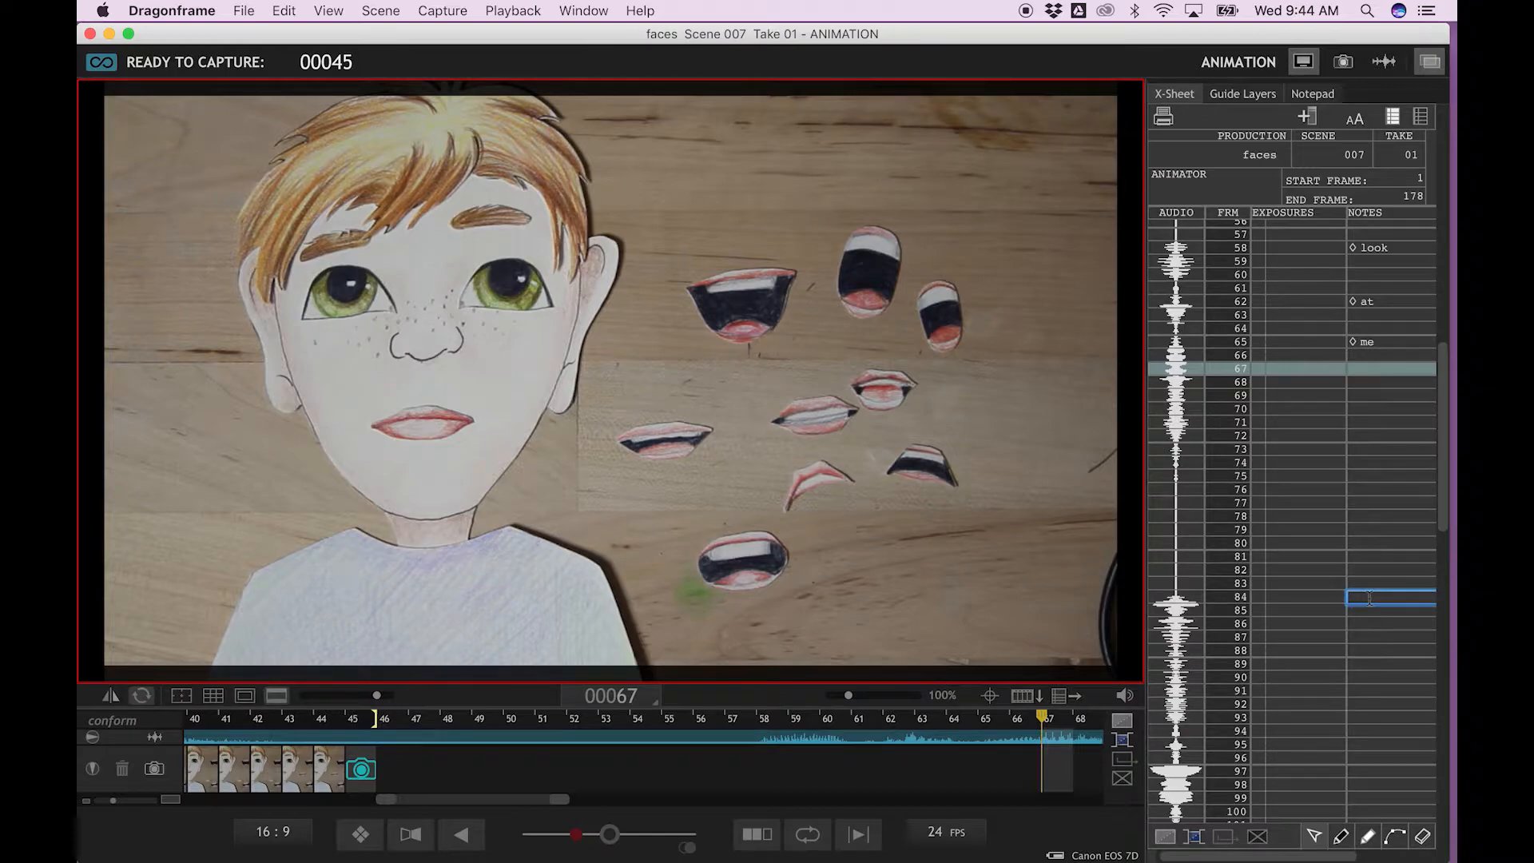
key("Return")
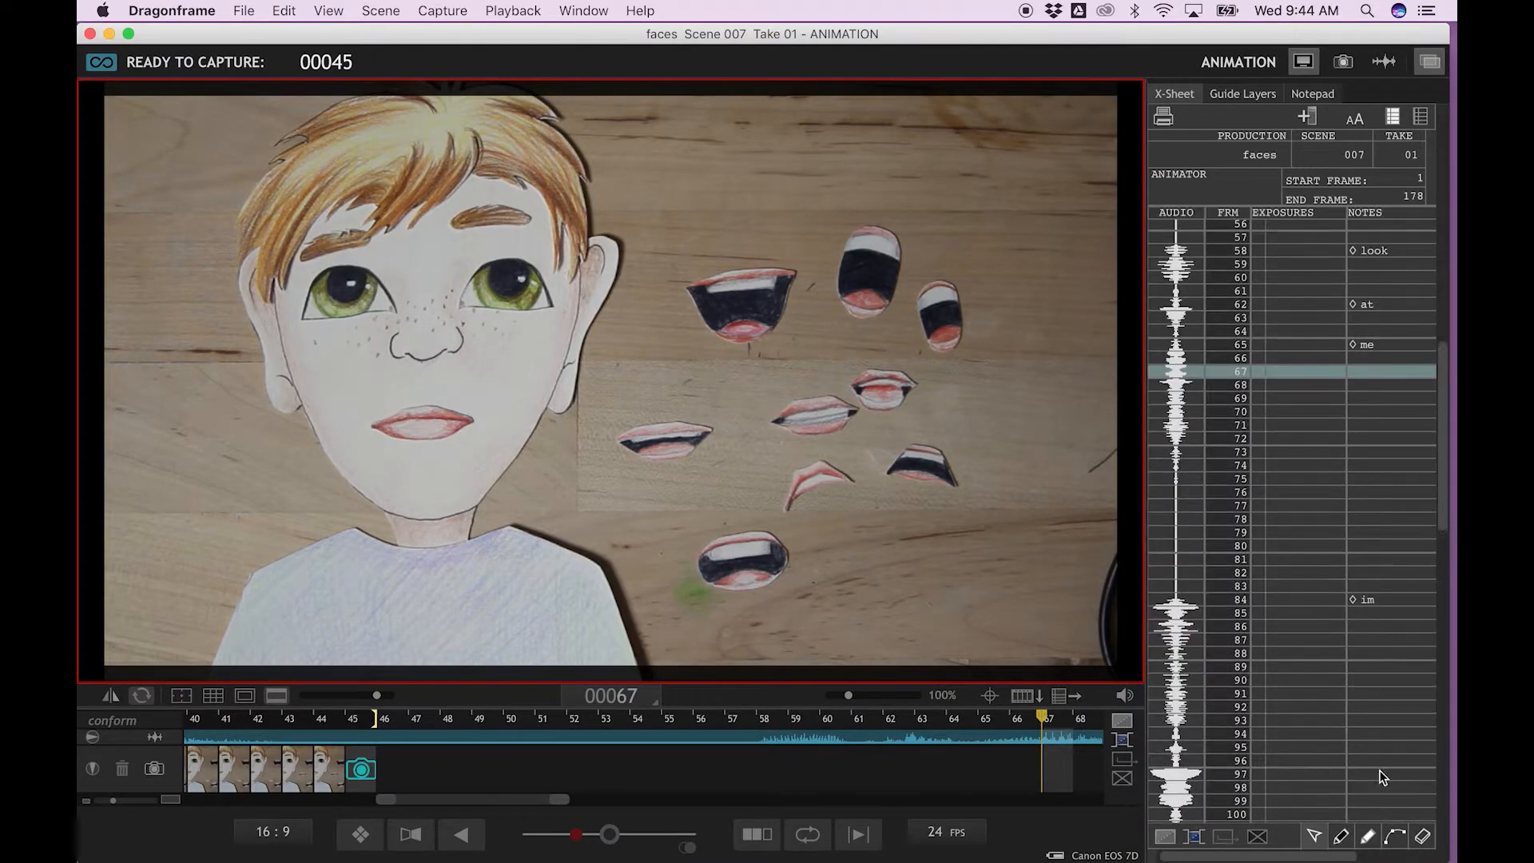
Mark the first syllable of "talking" with the note "tal" at frame 97 of the X-Sheet
double_click(1375, 773)
scroll(1390, 787, "down", 1)
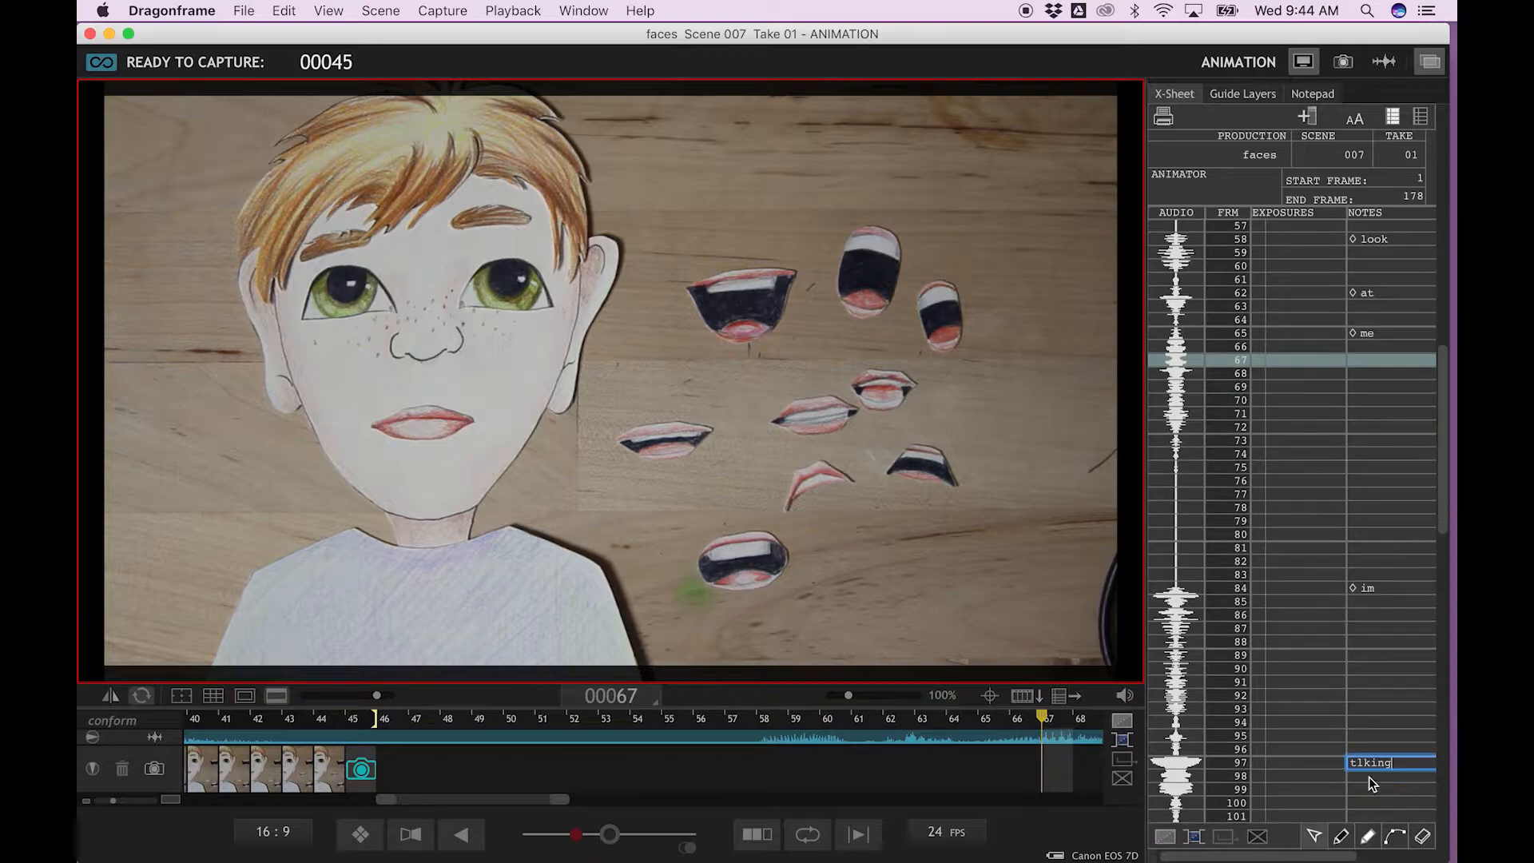
scroll(1373, 774, "down", 10)
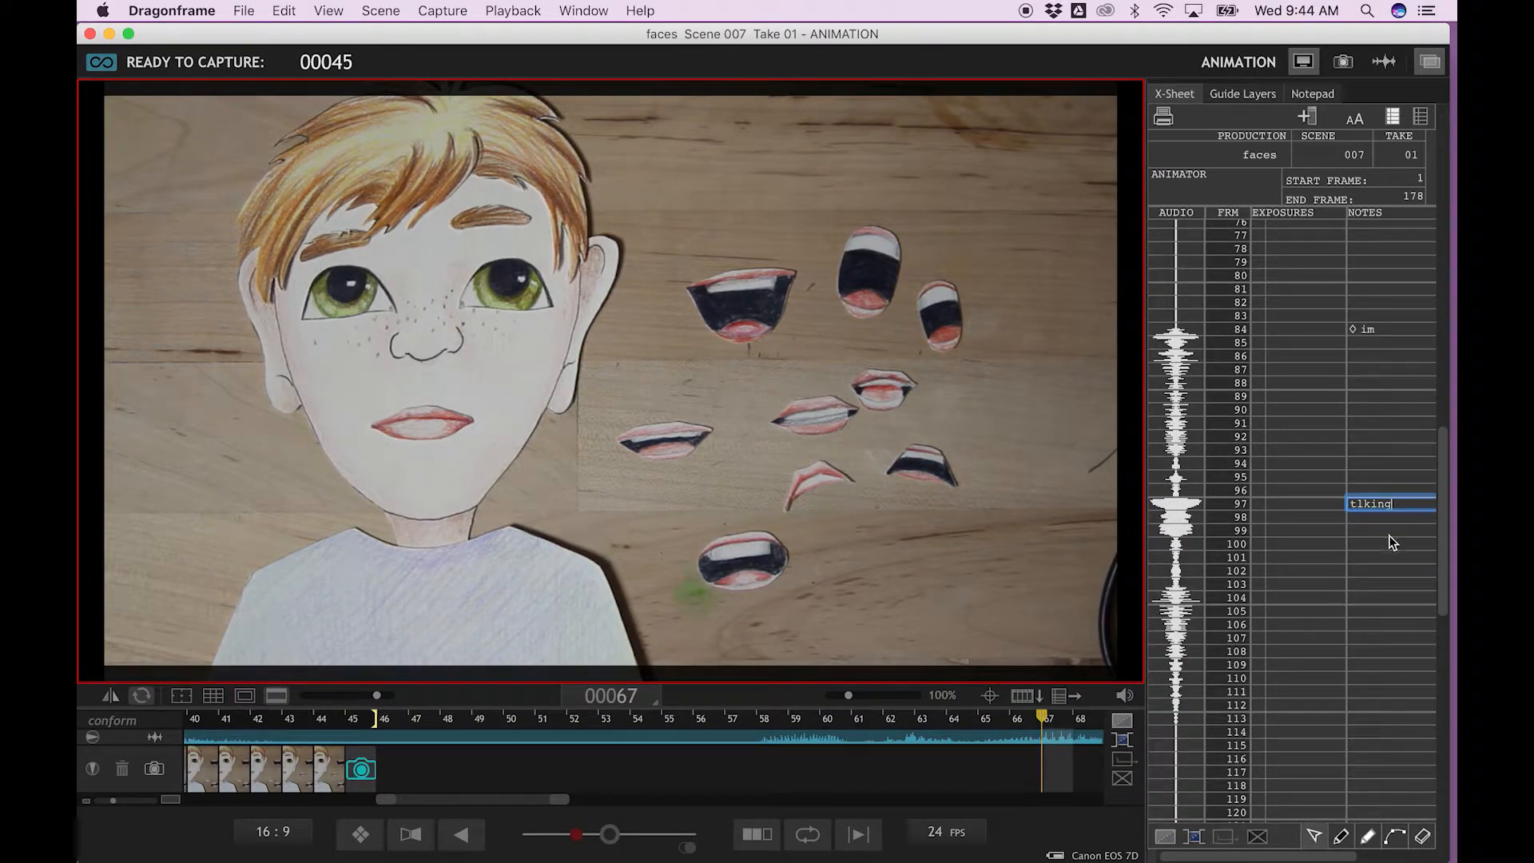
left_click(1391, 521)
scroll(1391, 521, "right", 5)
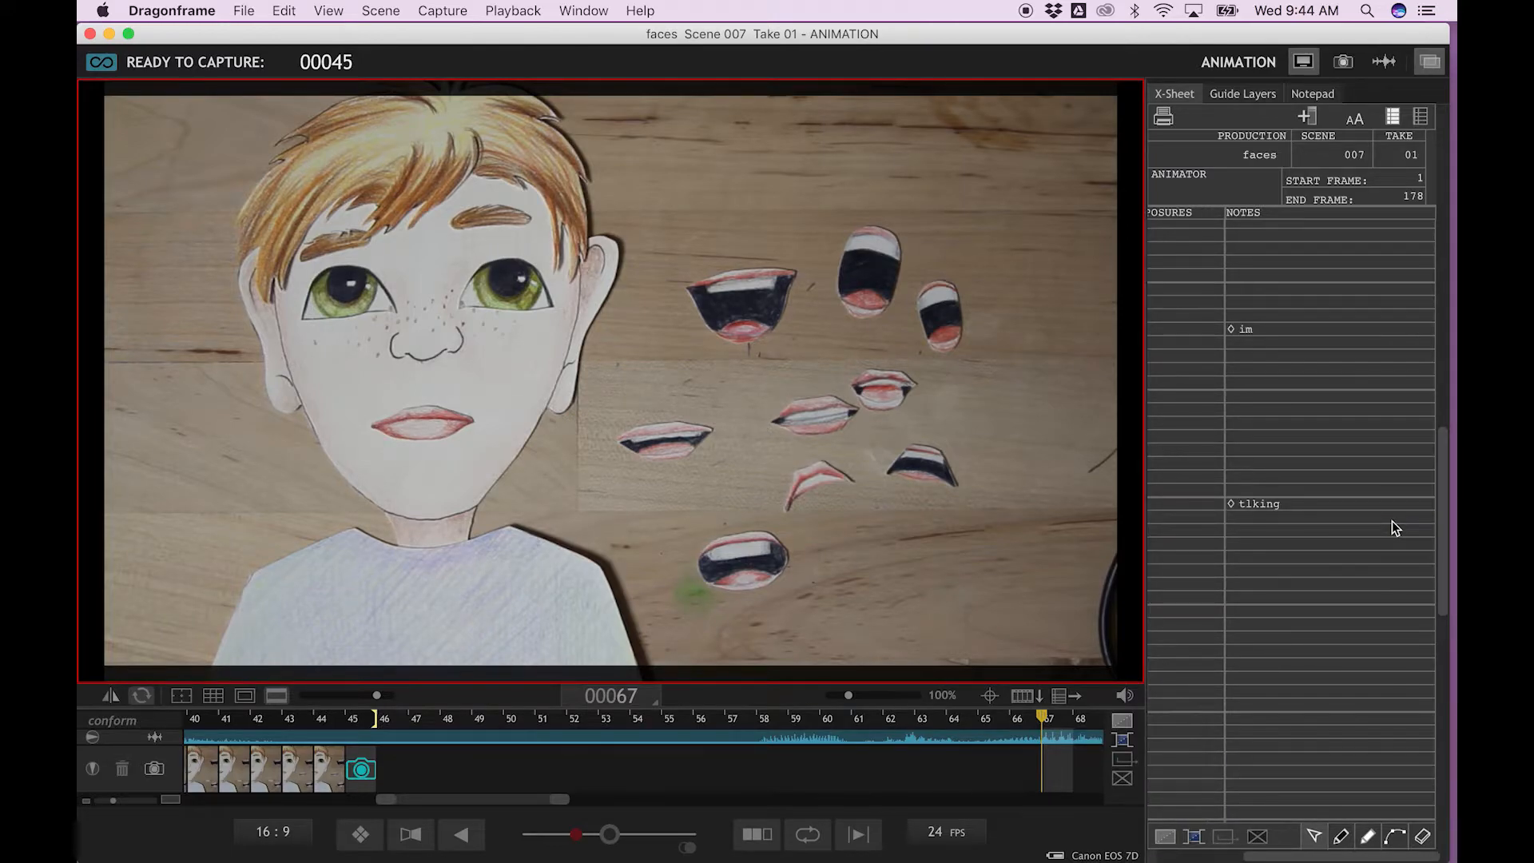
double_click(1268, 504)
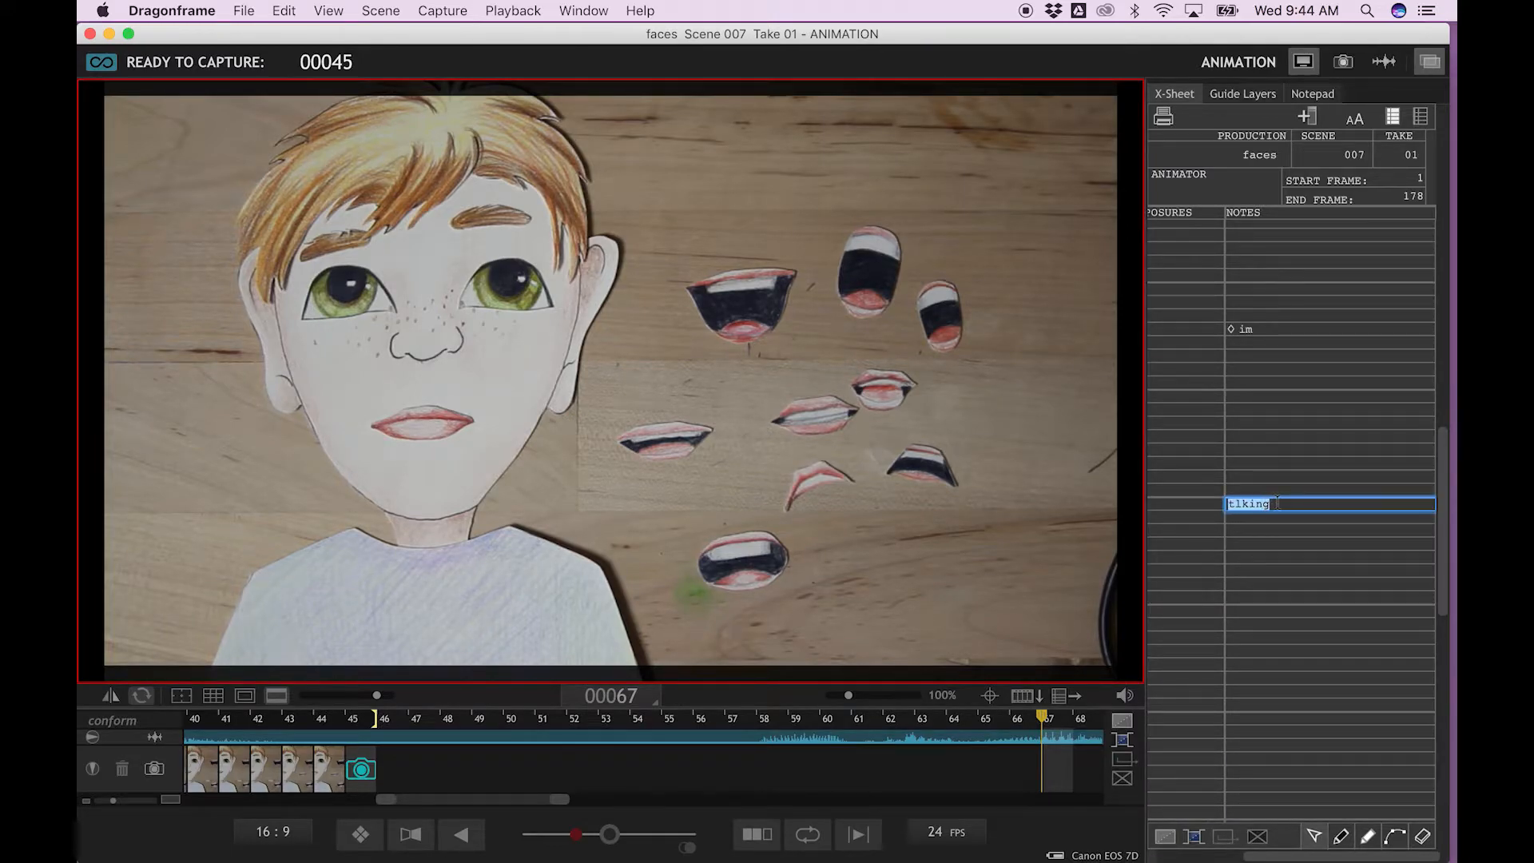
type("tal")
scroll(1305, 550, "left", 5)
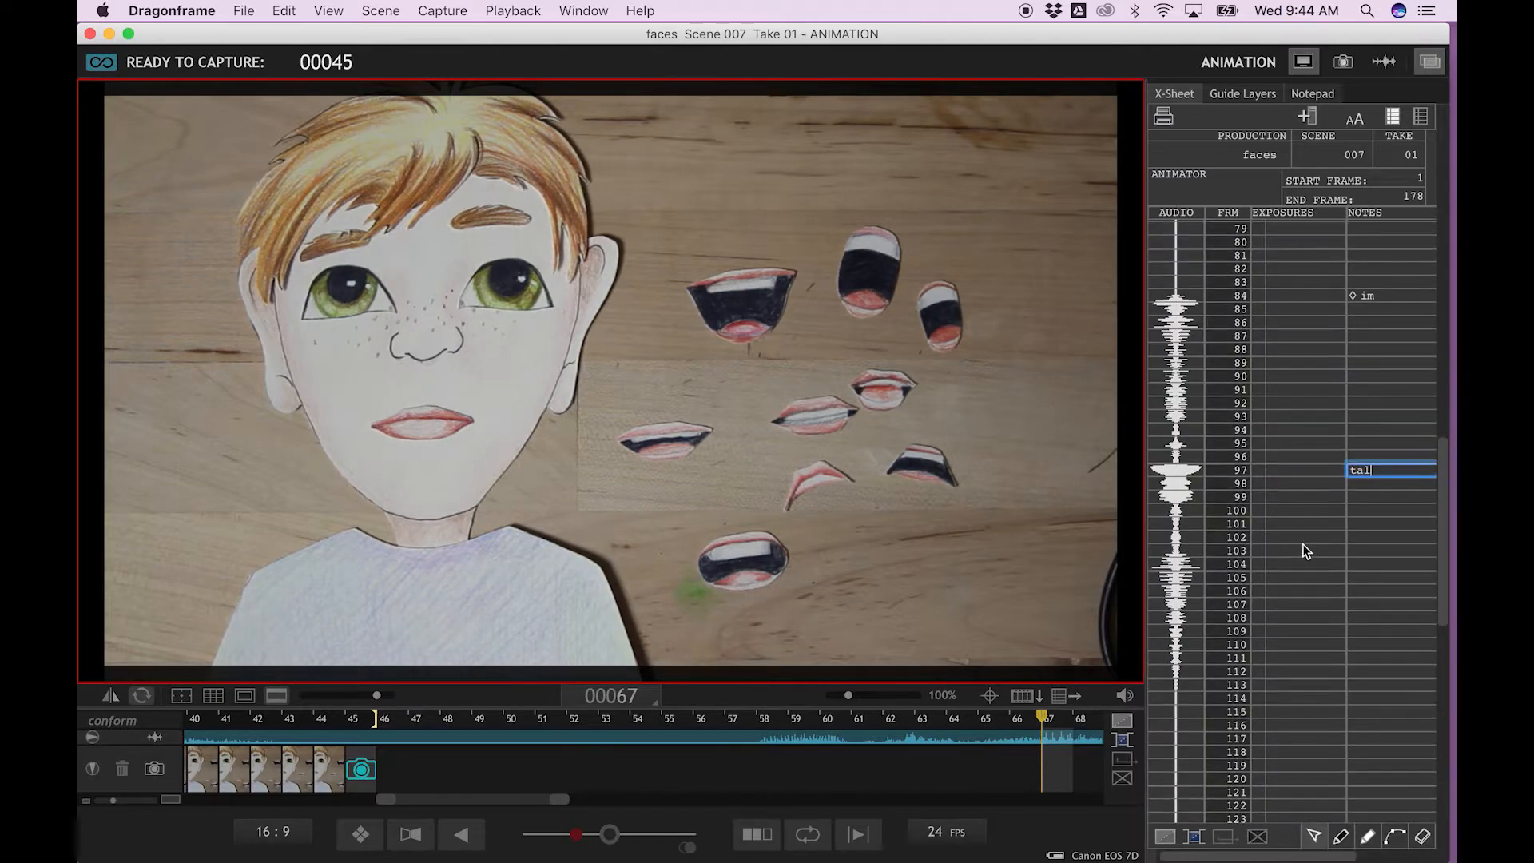
left_click(1363, 567)
Mark the second syllable of "talking" with the note "king" at frame 103 of the X-Sheet
scroll(1363, 567, "right", 5)
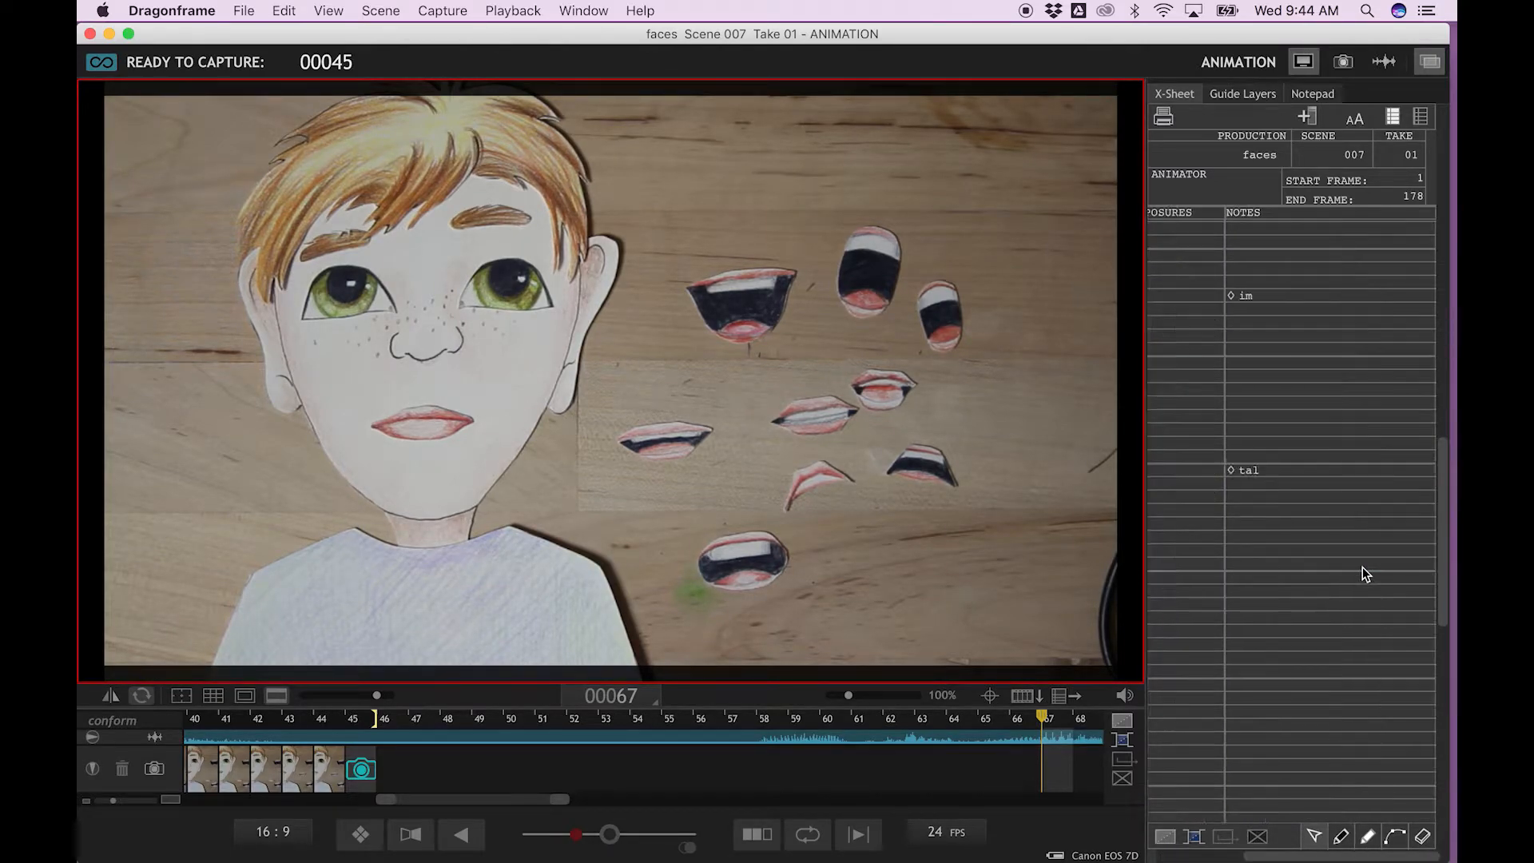
double_click(1248, 552)
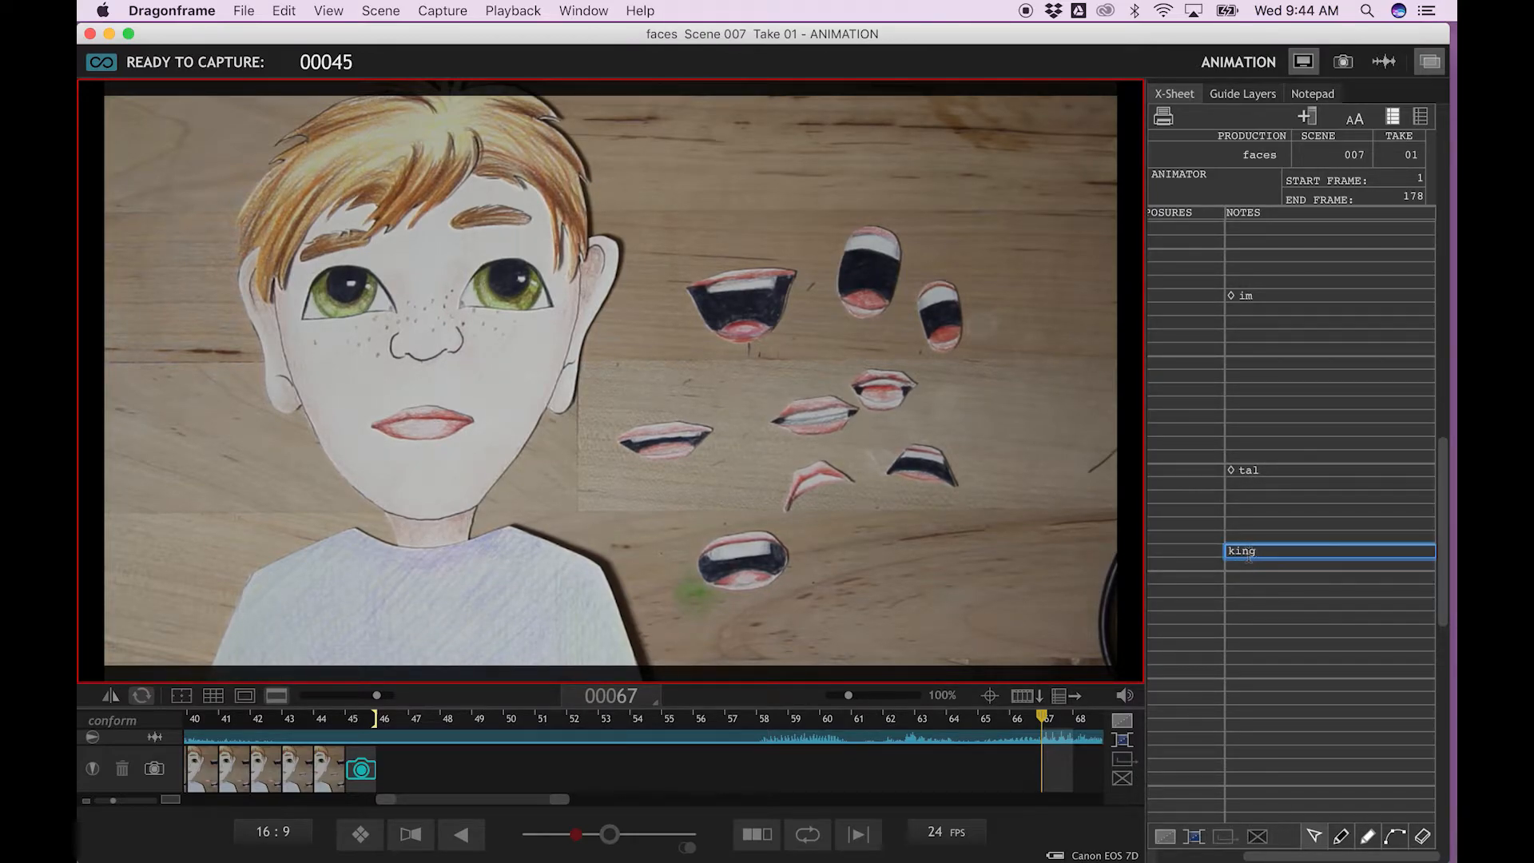
type("king")
left_click(1201, 632)
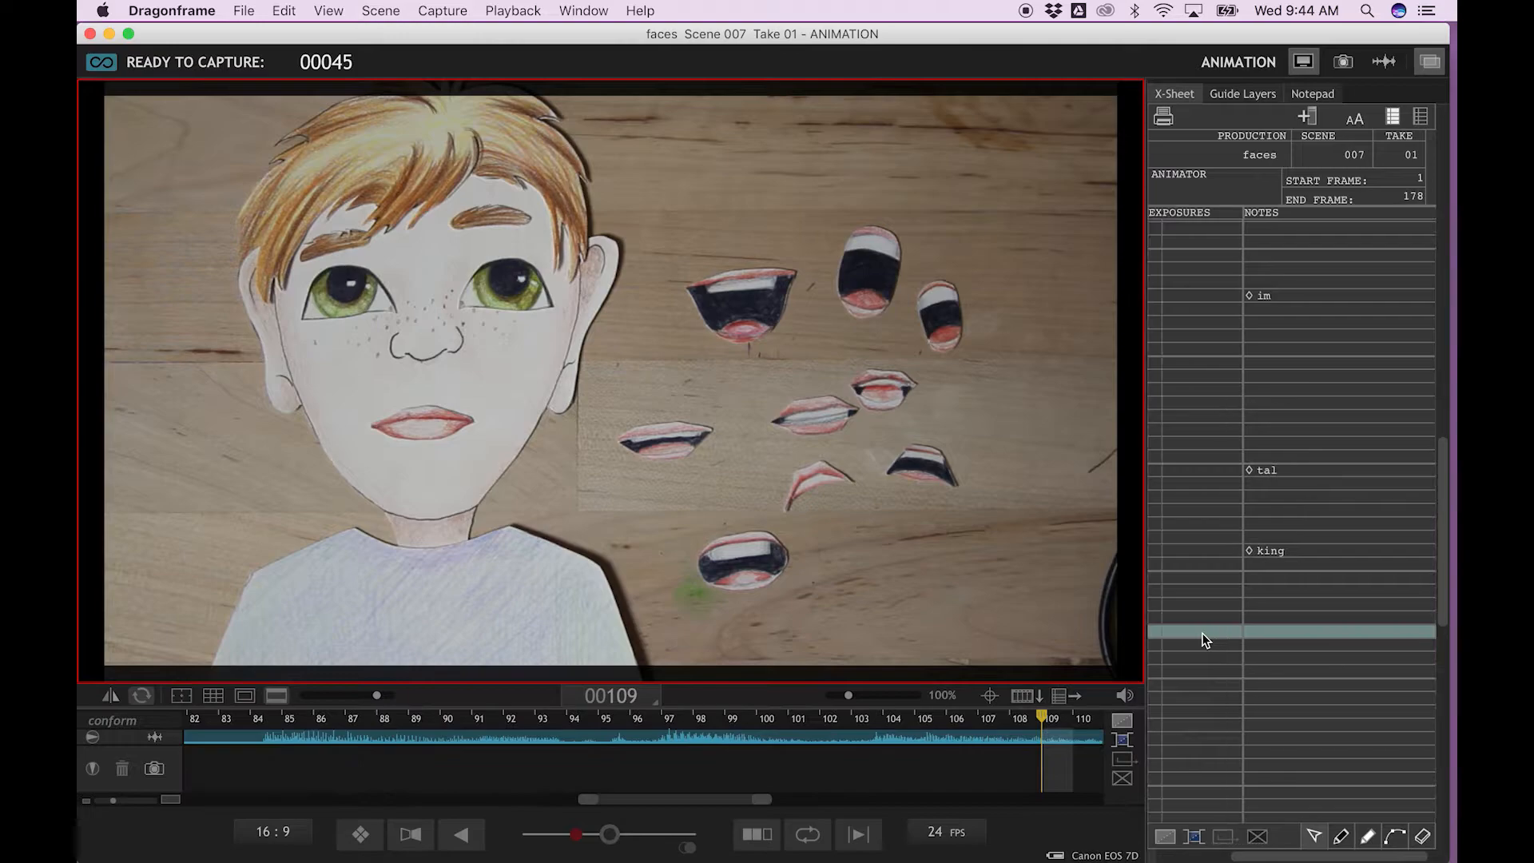
scroll(1201, 632, "left", 5)
scroll(1201, 632, "up", 6)
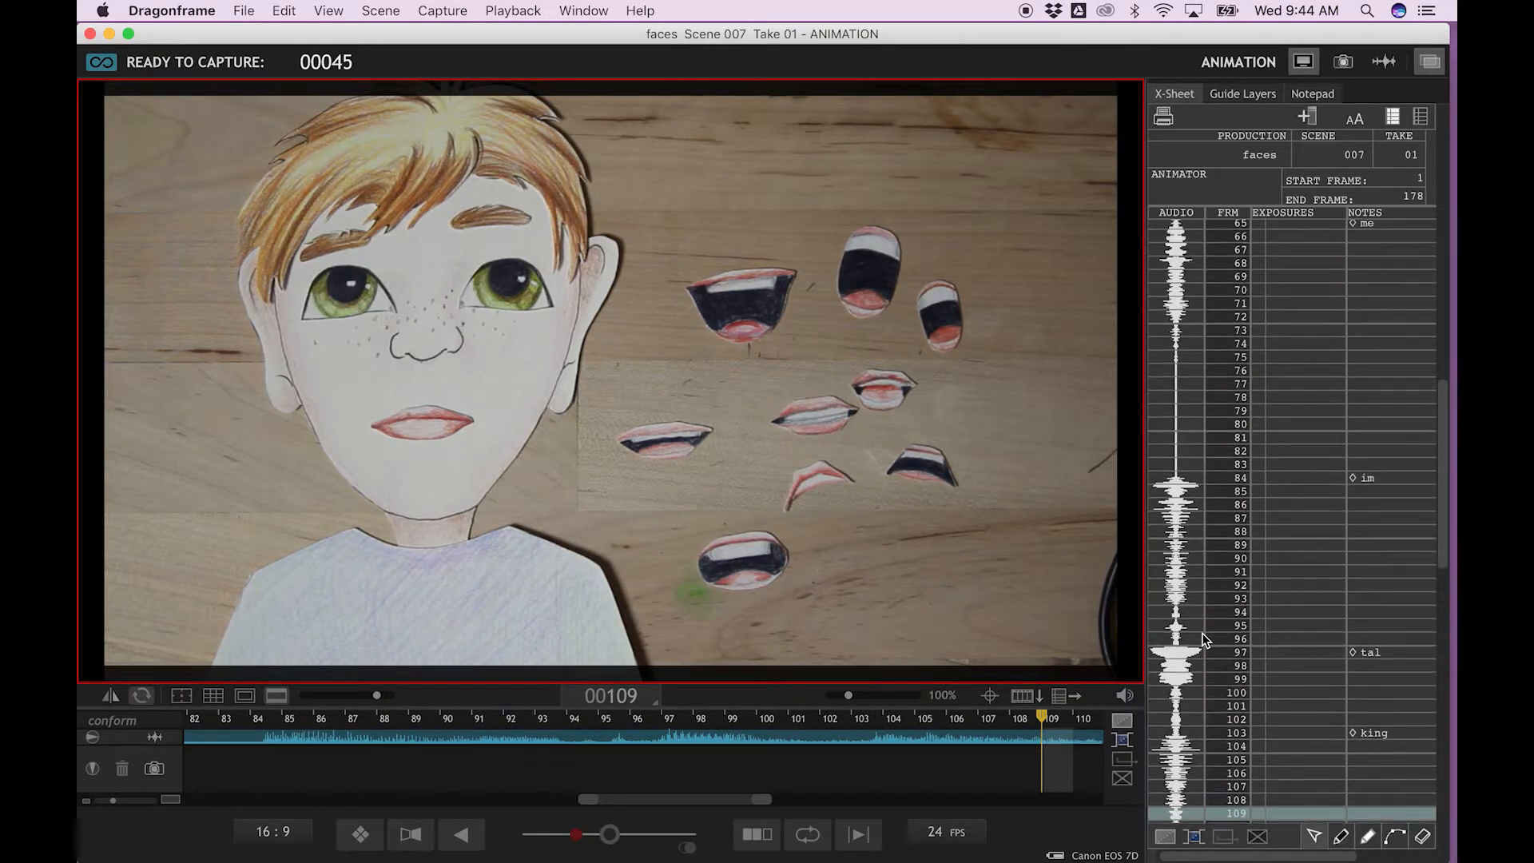
scroll(1201, 633, "up", 6)
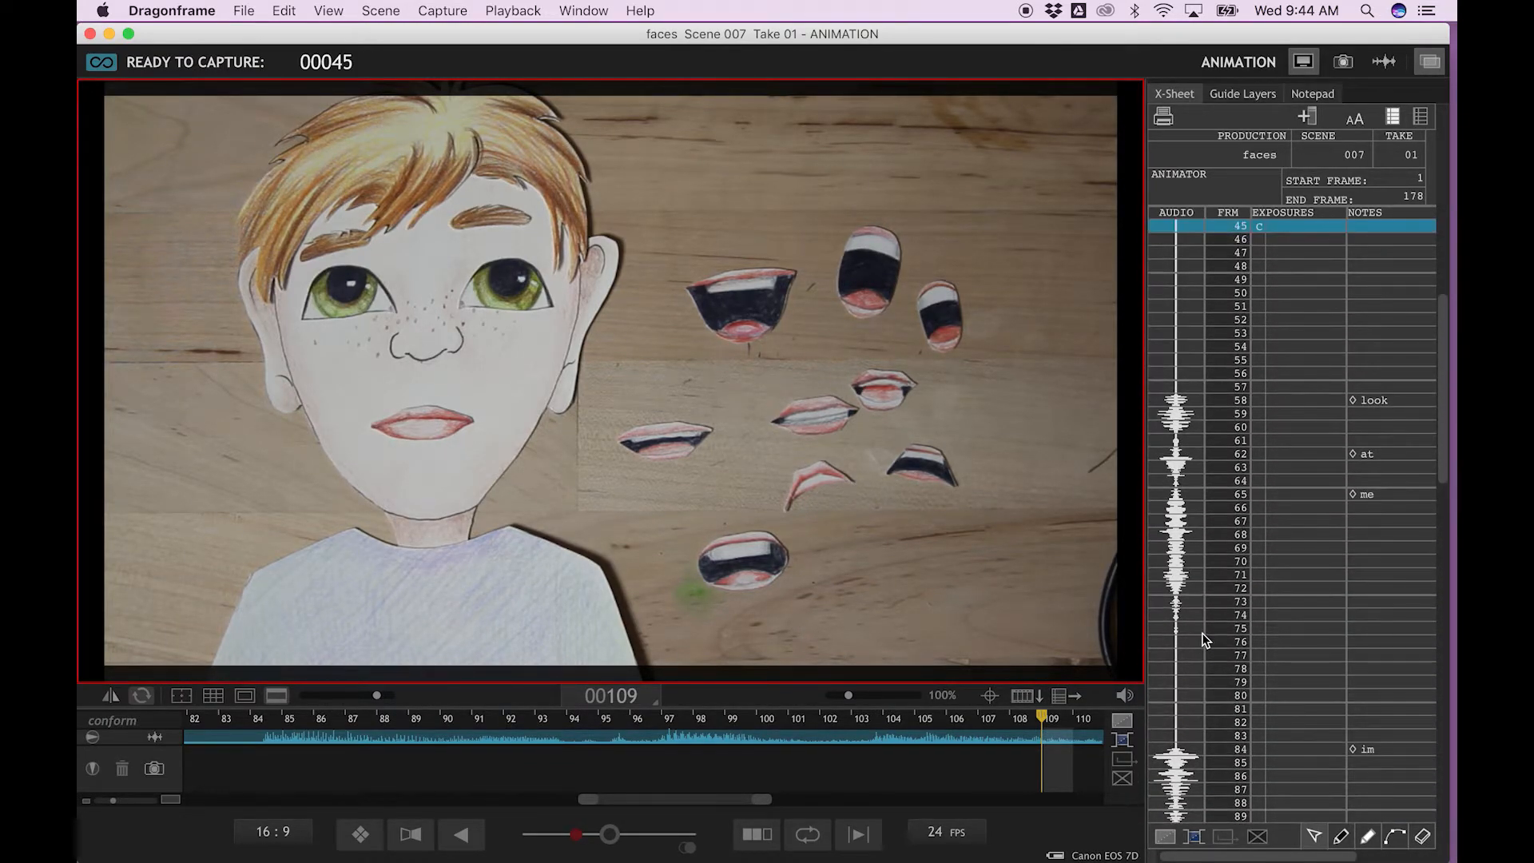
Add a character lip-sync track in the audio workspace, assign it the MOUTH SHAPES set and show its FRNT shapes
left_click(1386, 64)
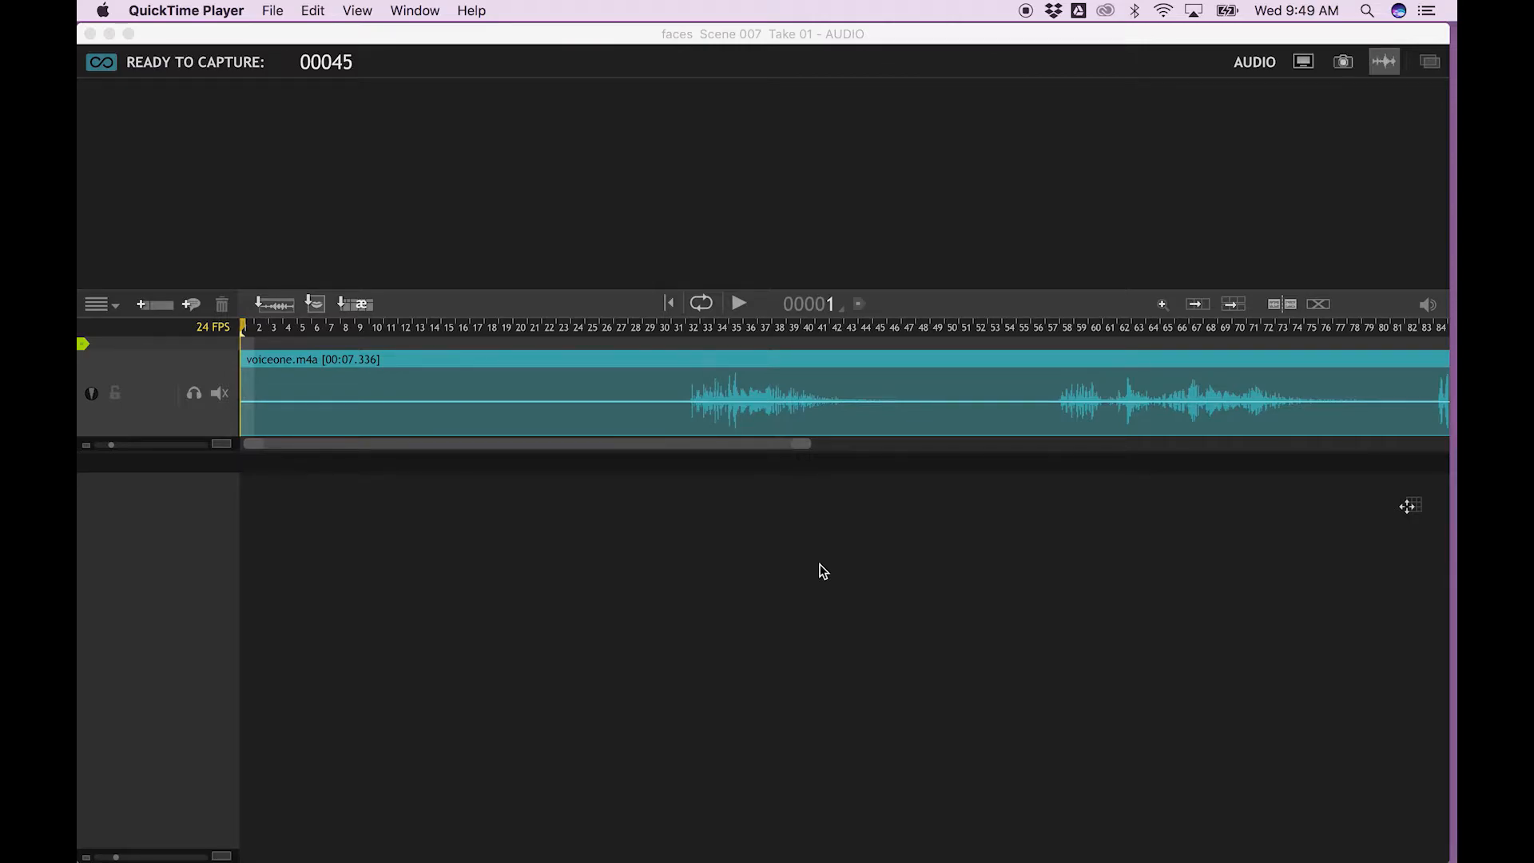
left_click(189, 307)
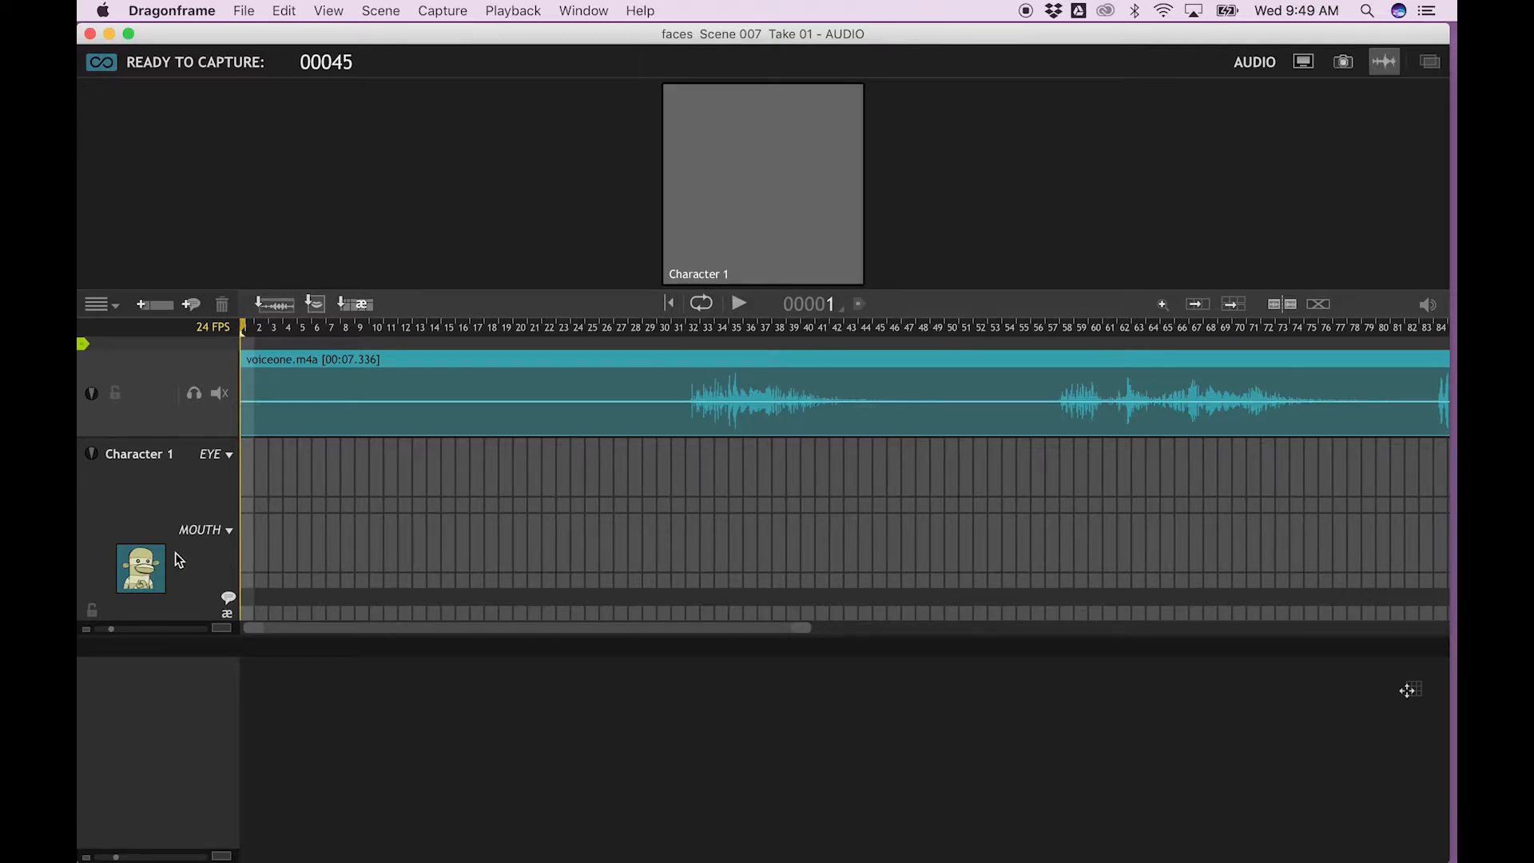
left_click(152, 570)
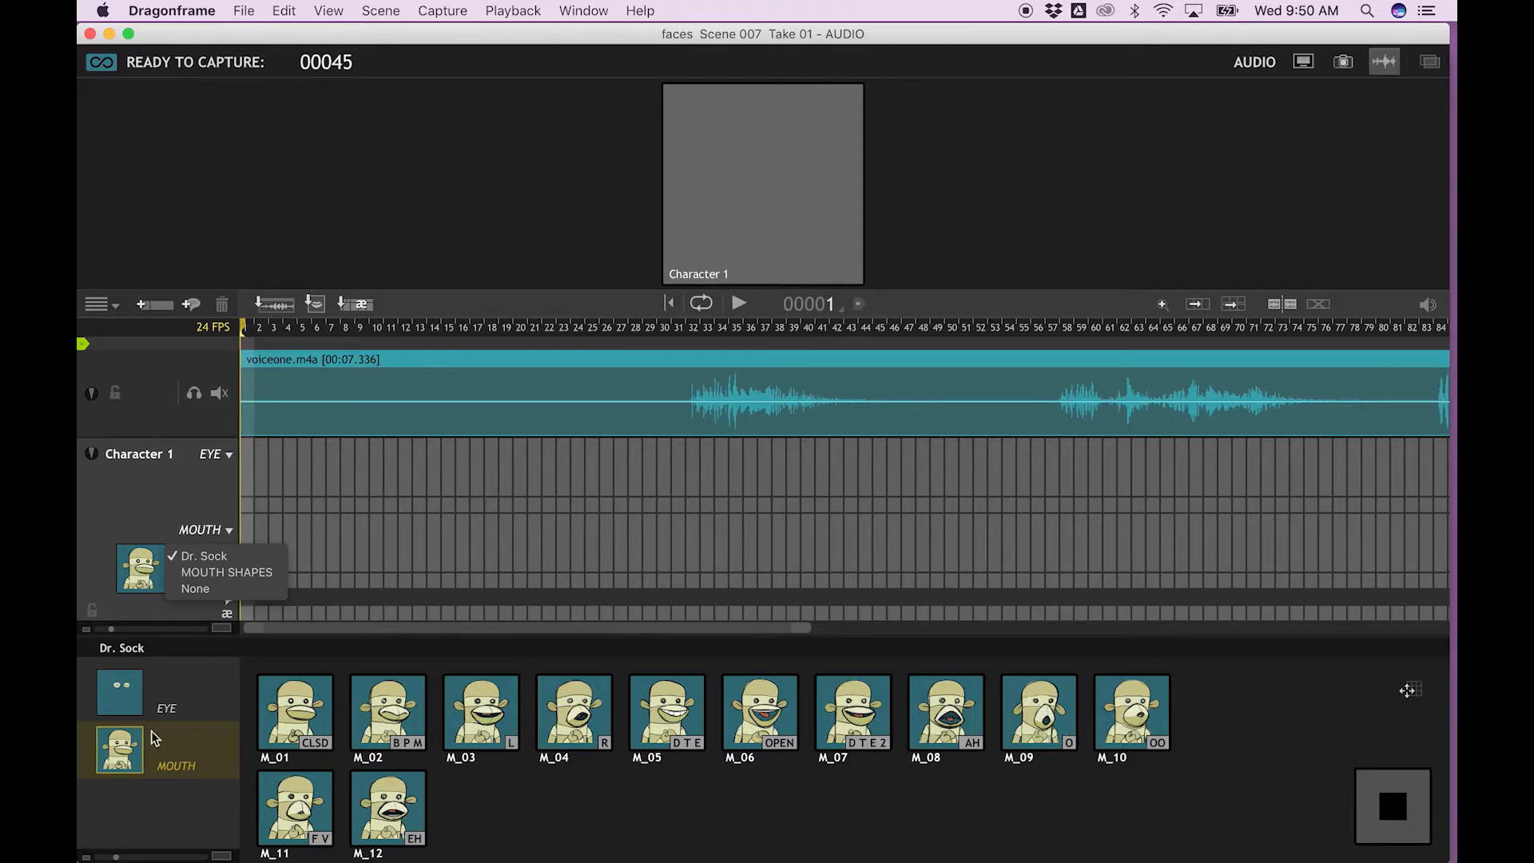
left_click(209, 572)
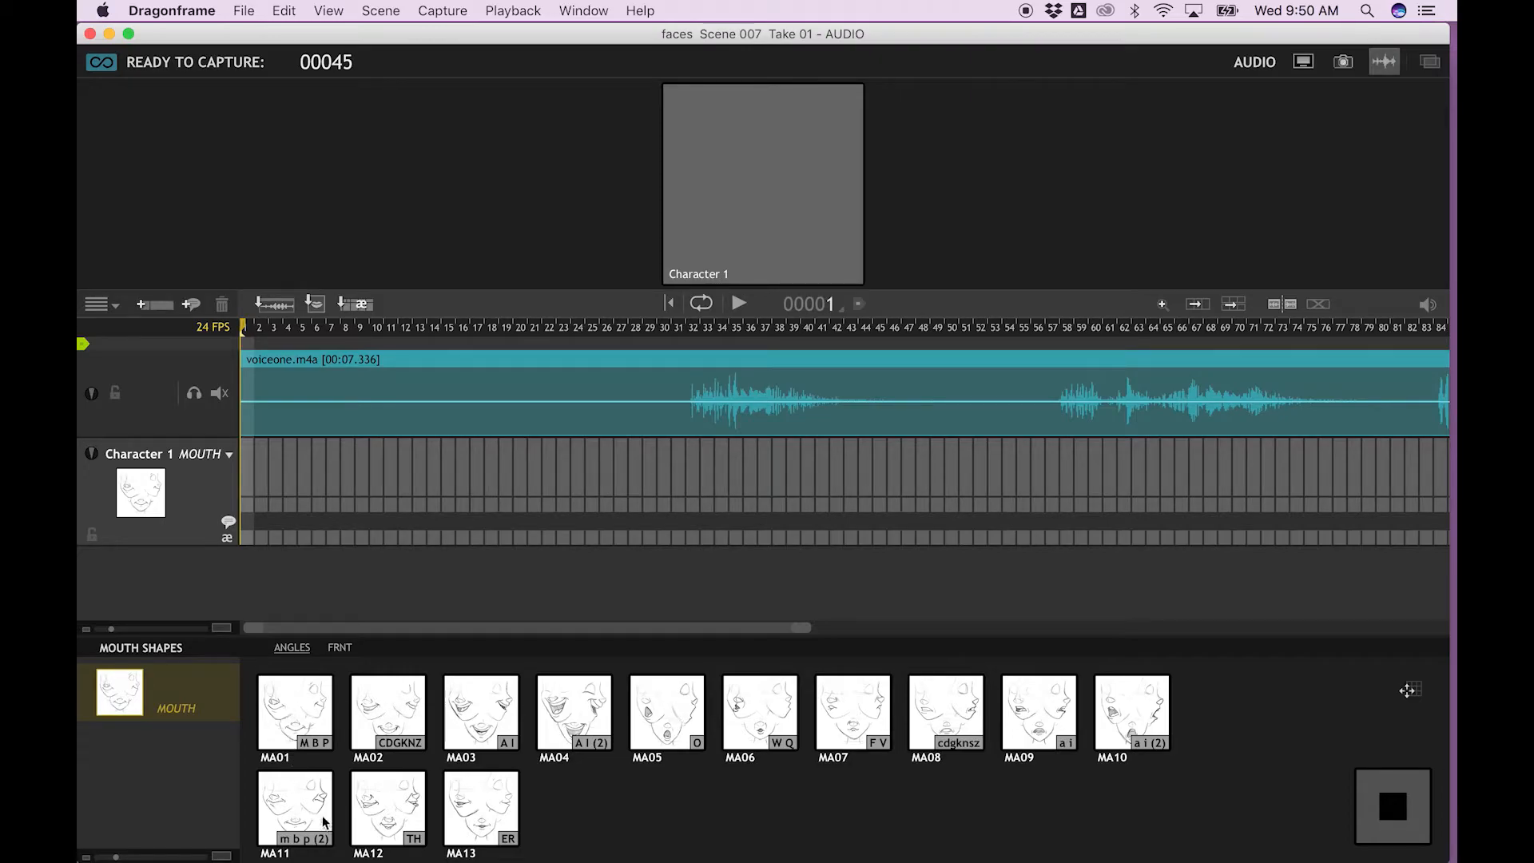
left_click(341, 649)
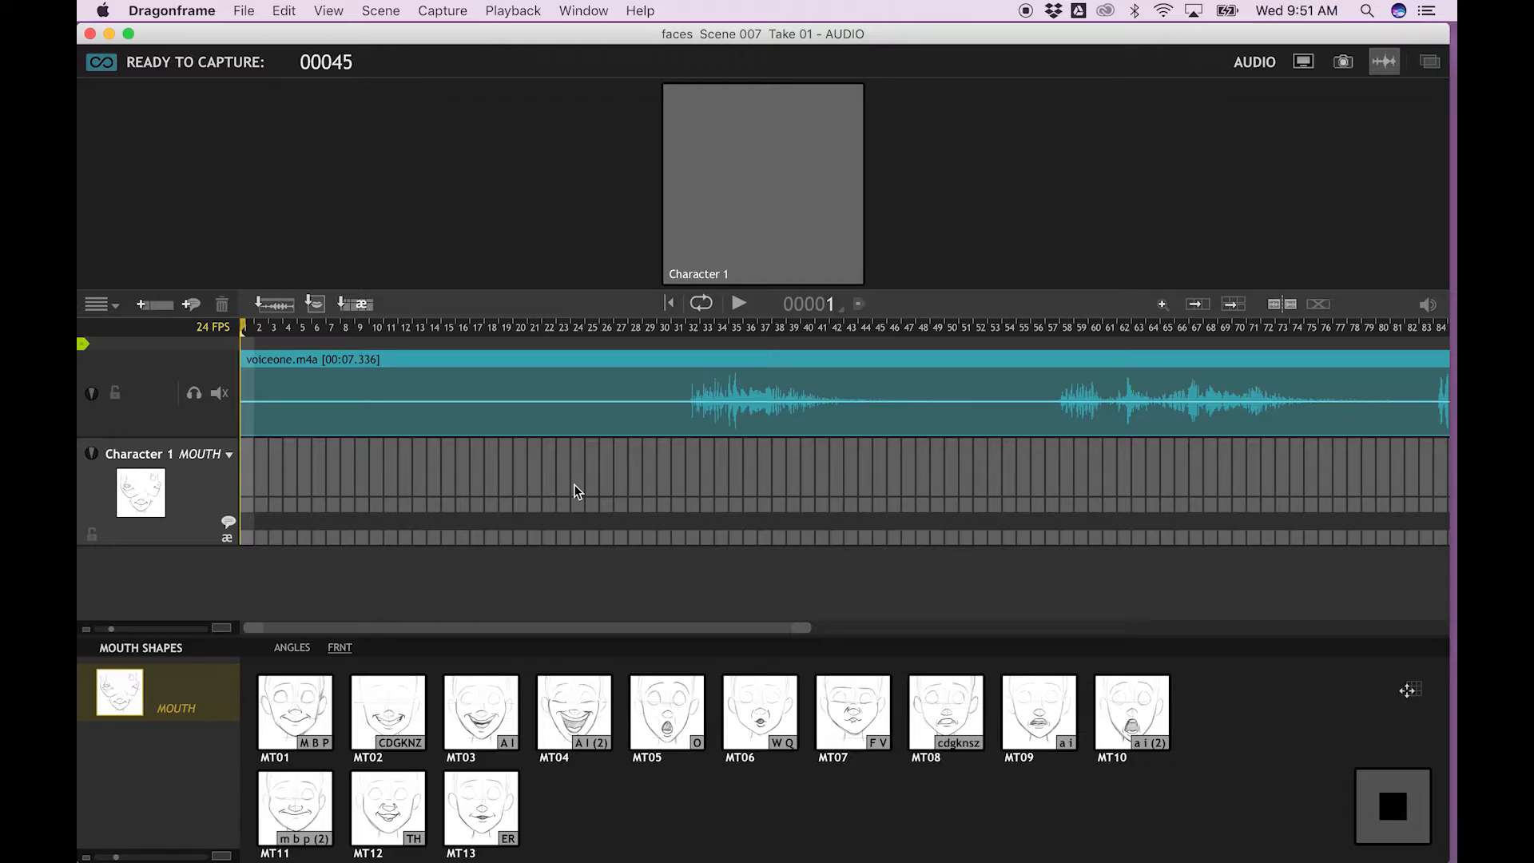
Return to the animation workspace and capture frames 45 to 48 with the closed-eyes face for a blink
left_click(1303, 62)
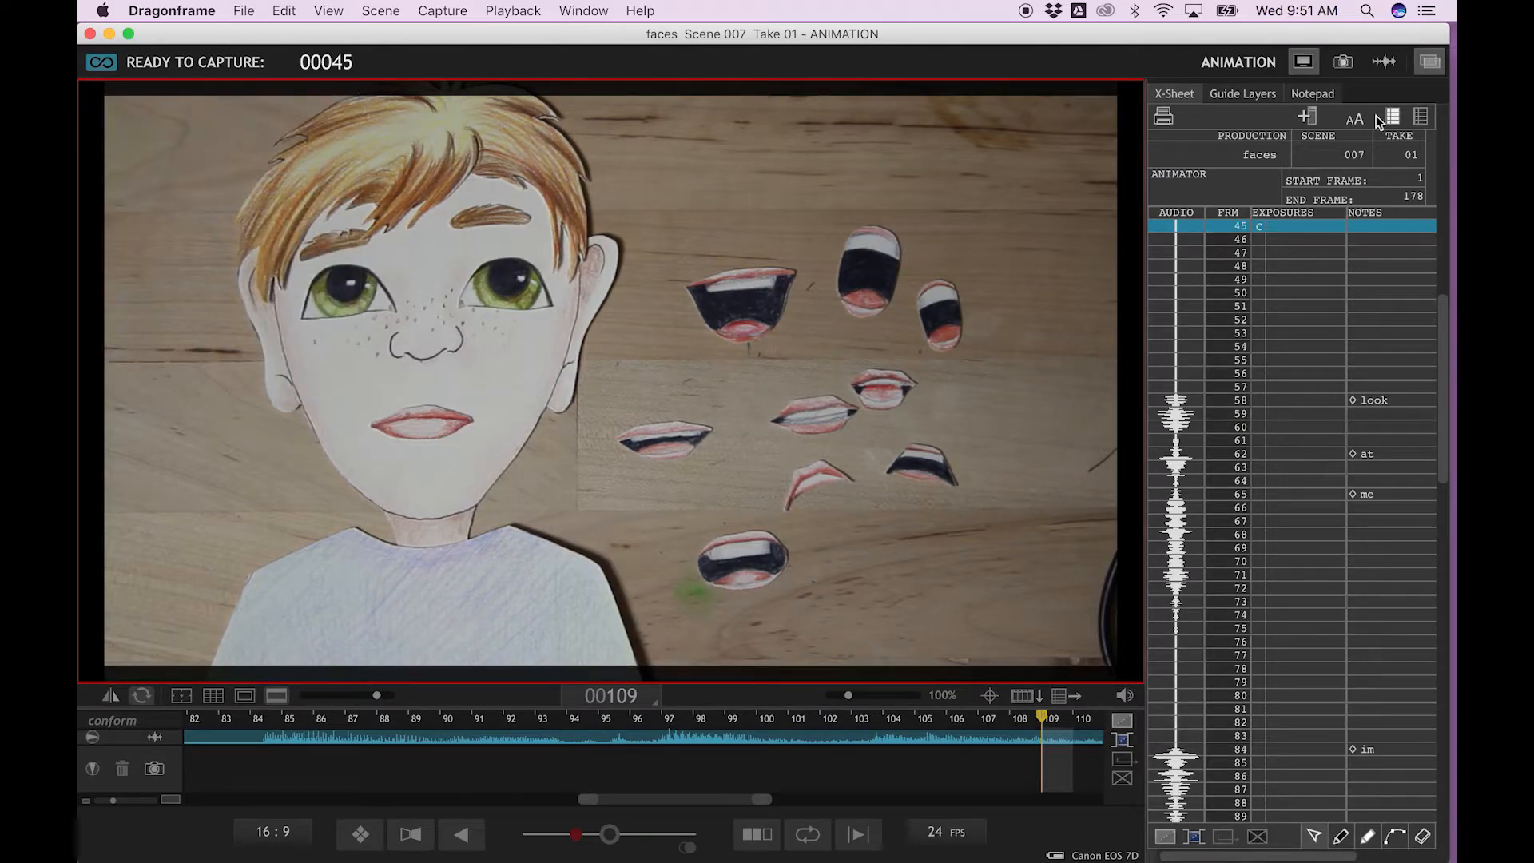
left_click(1384, 61)
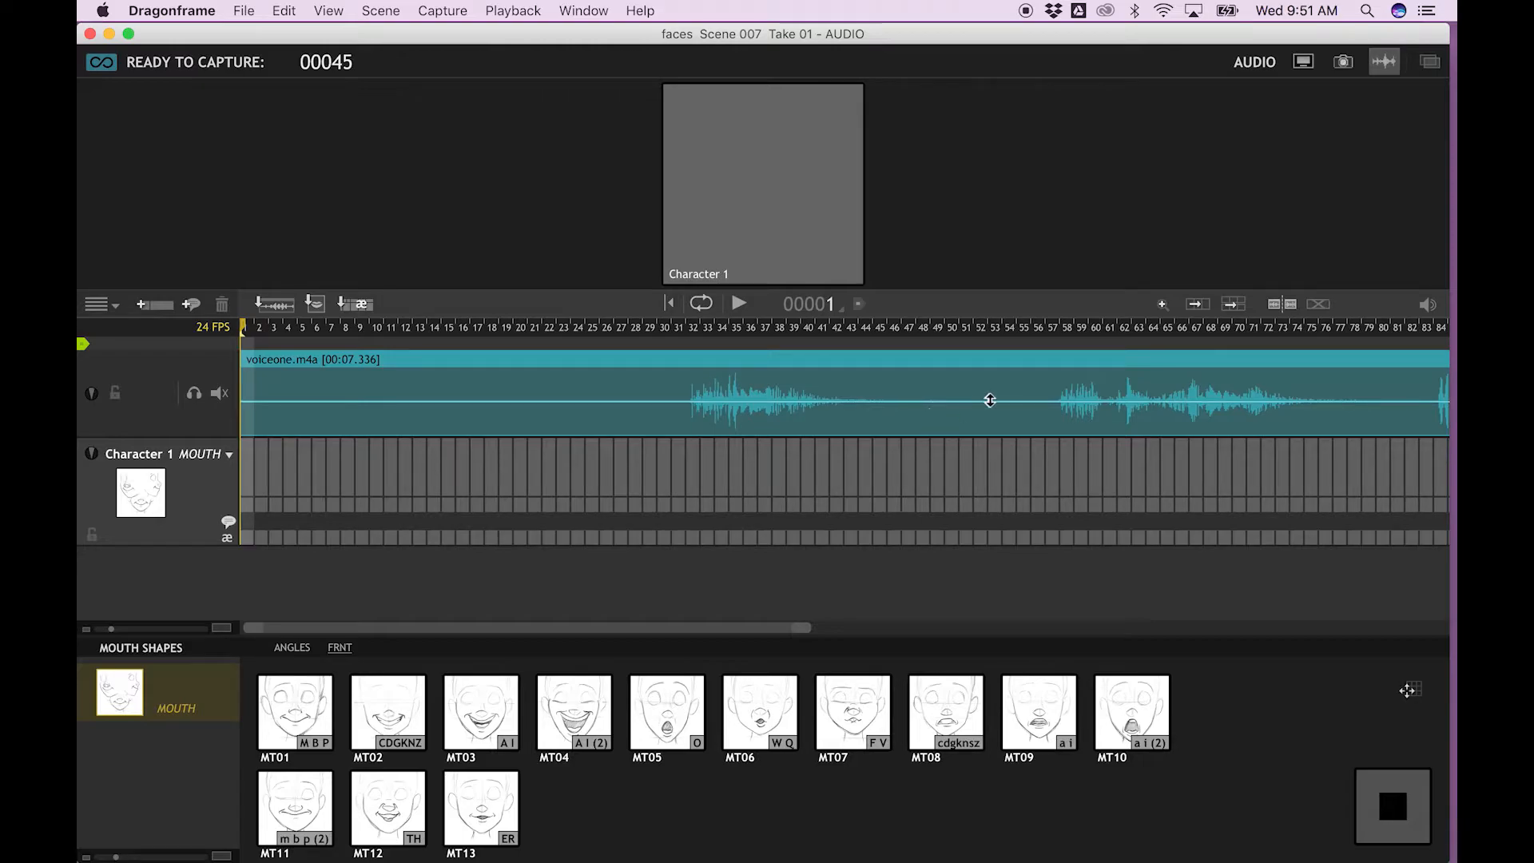
left_click(1303, 62)
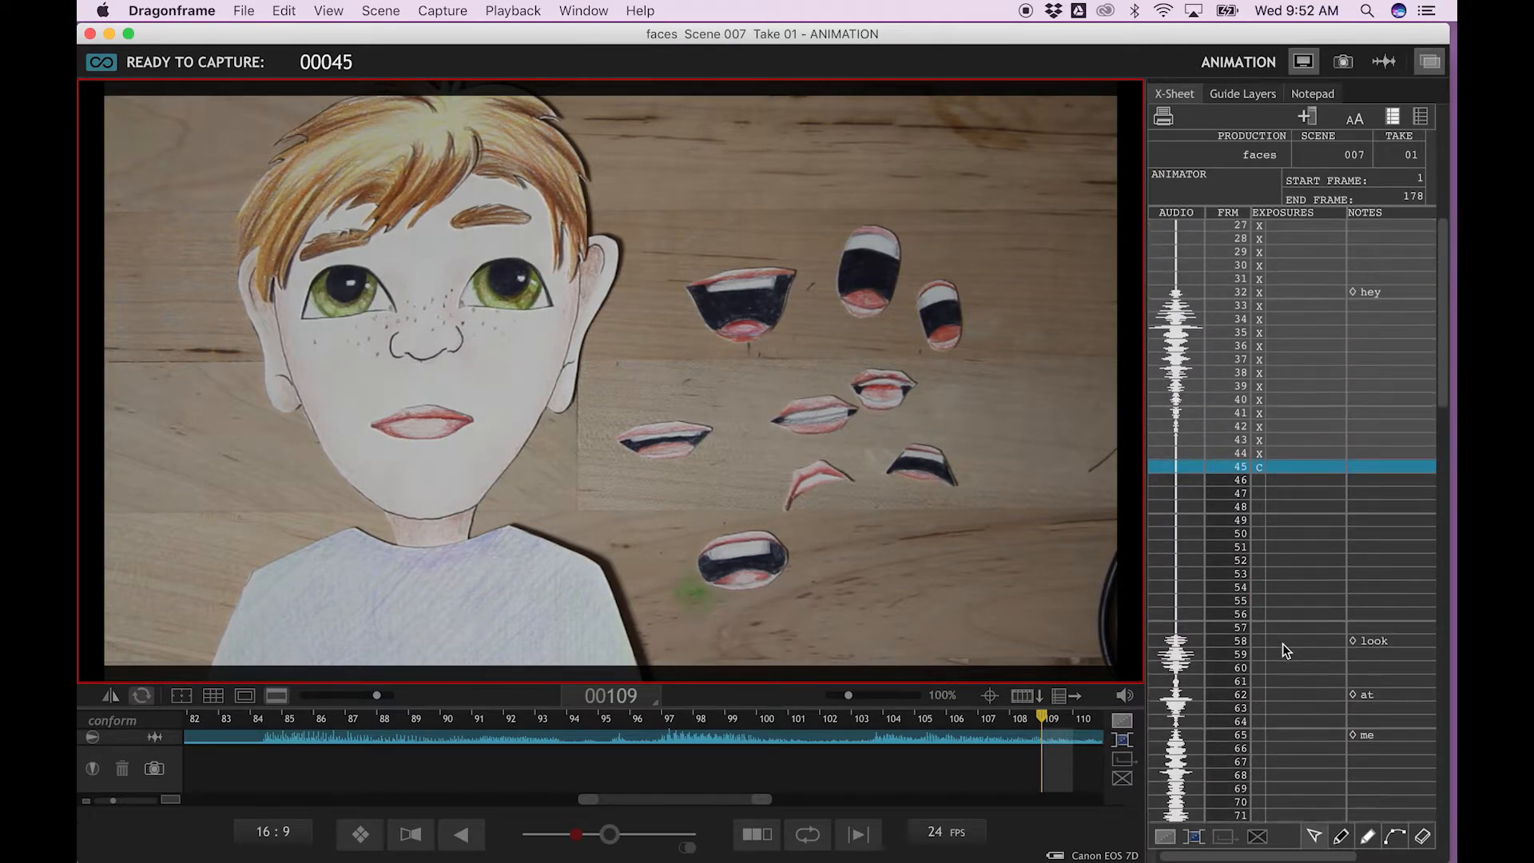
scroll(1281, 644, "up", 1)
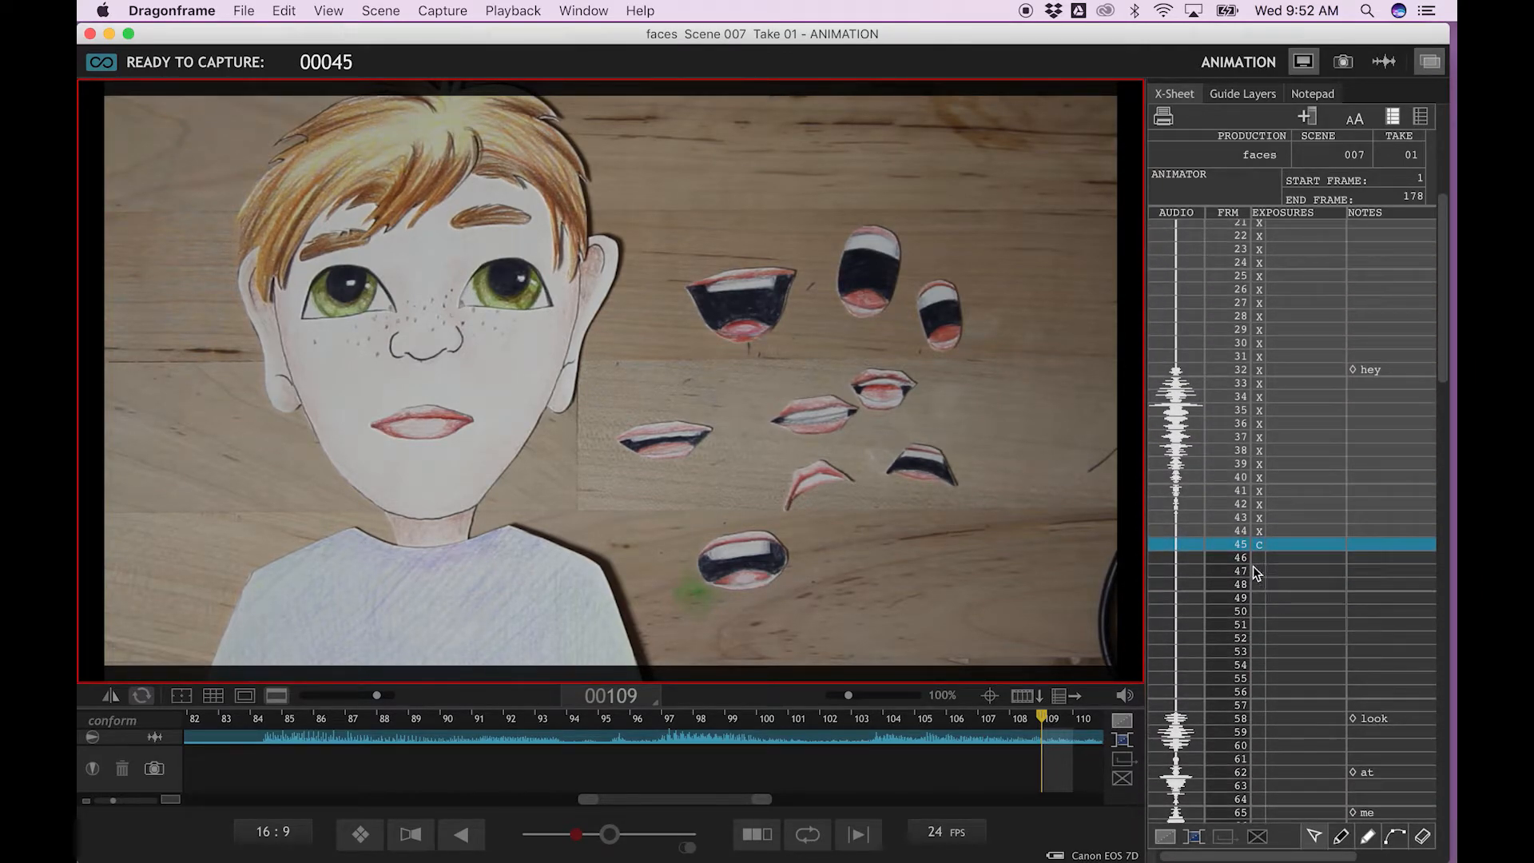
left_click(1277, 548)
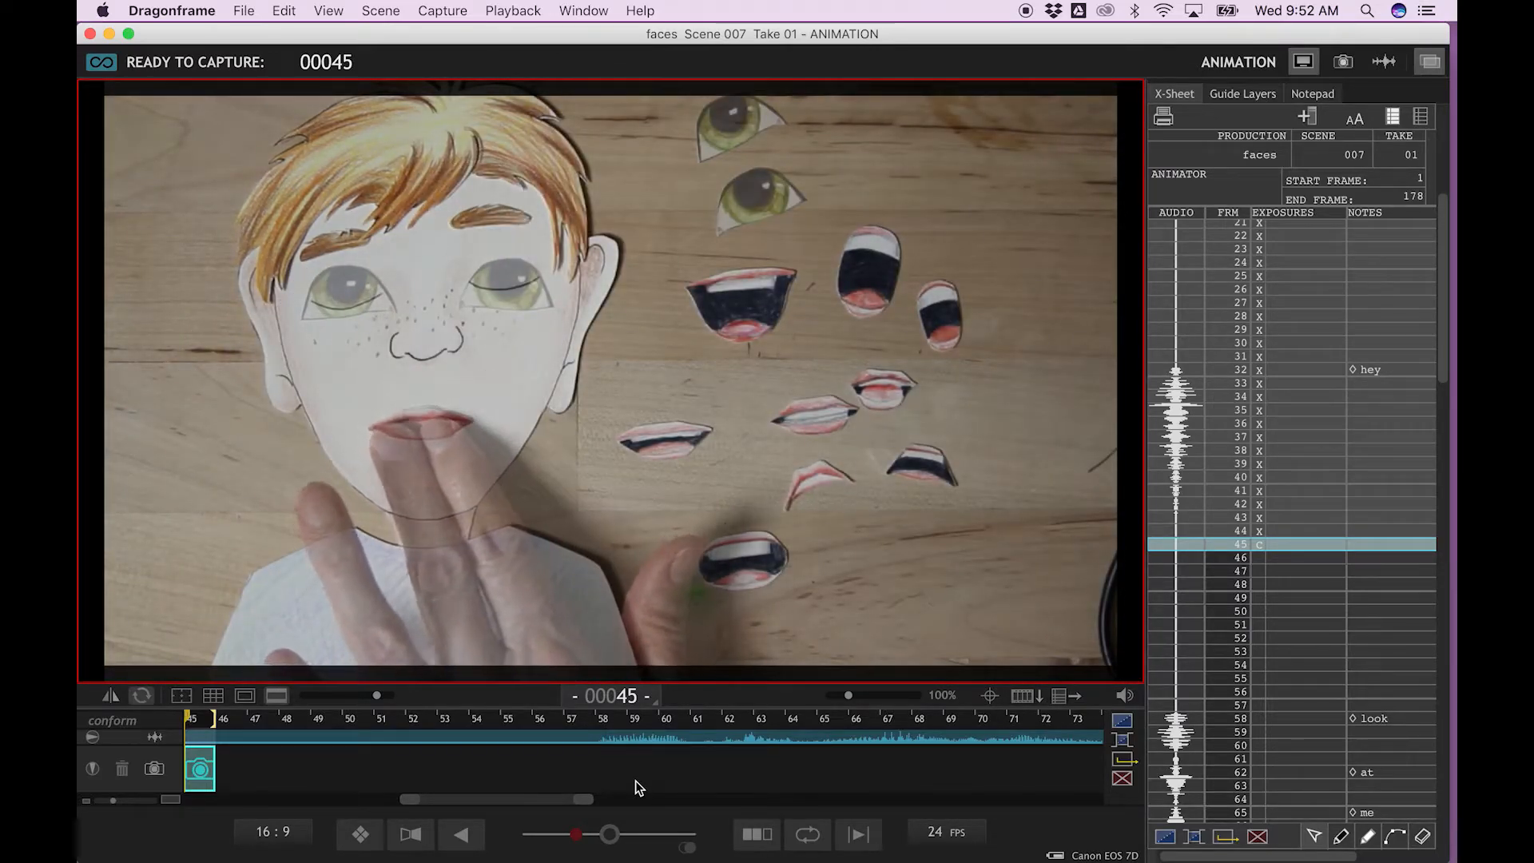
key("Return")
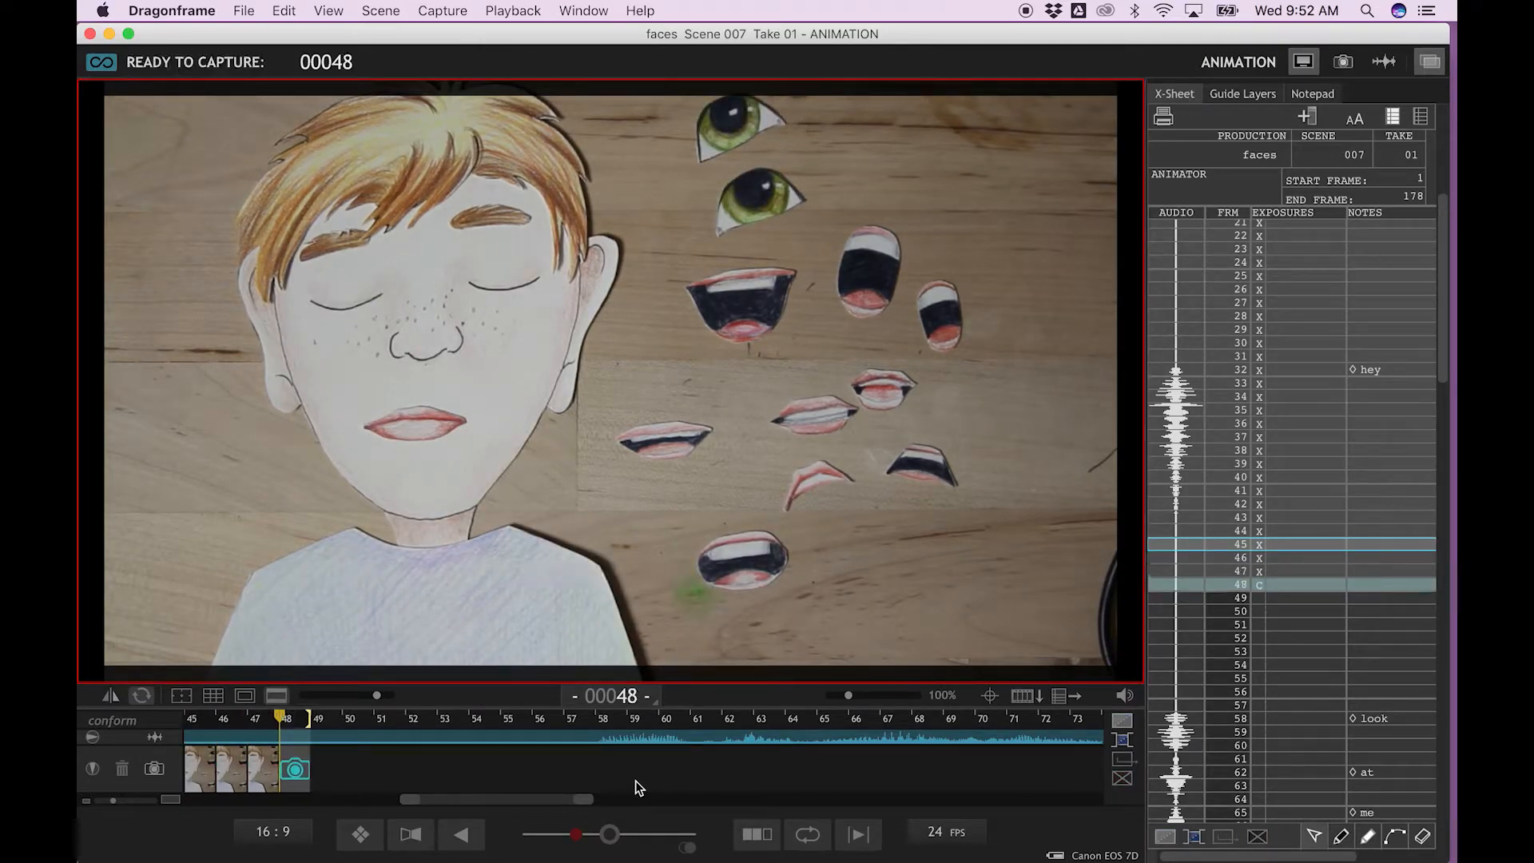
key("Return")
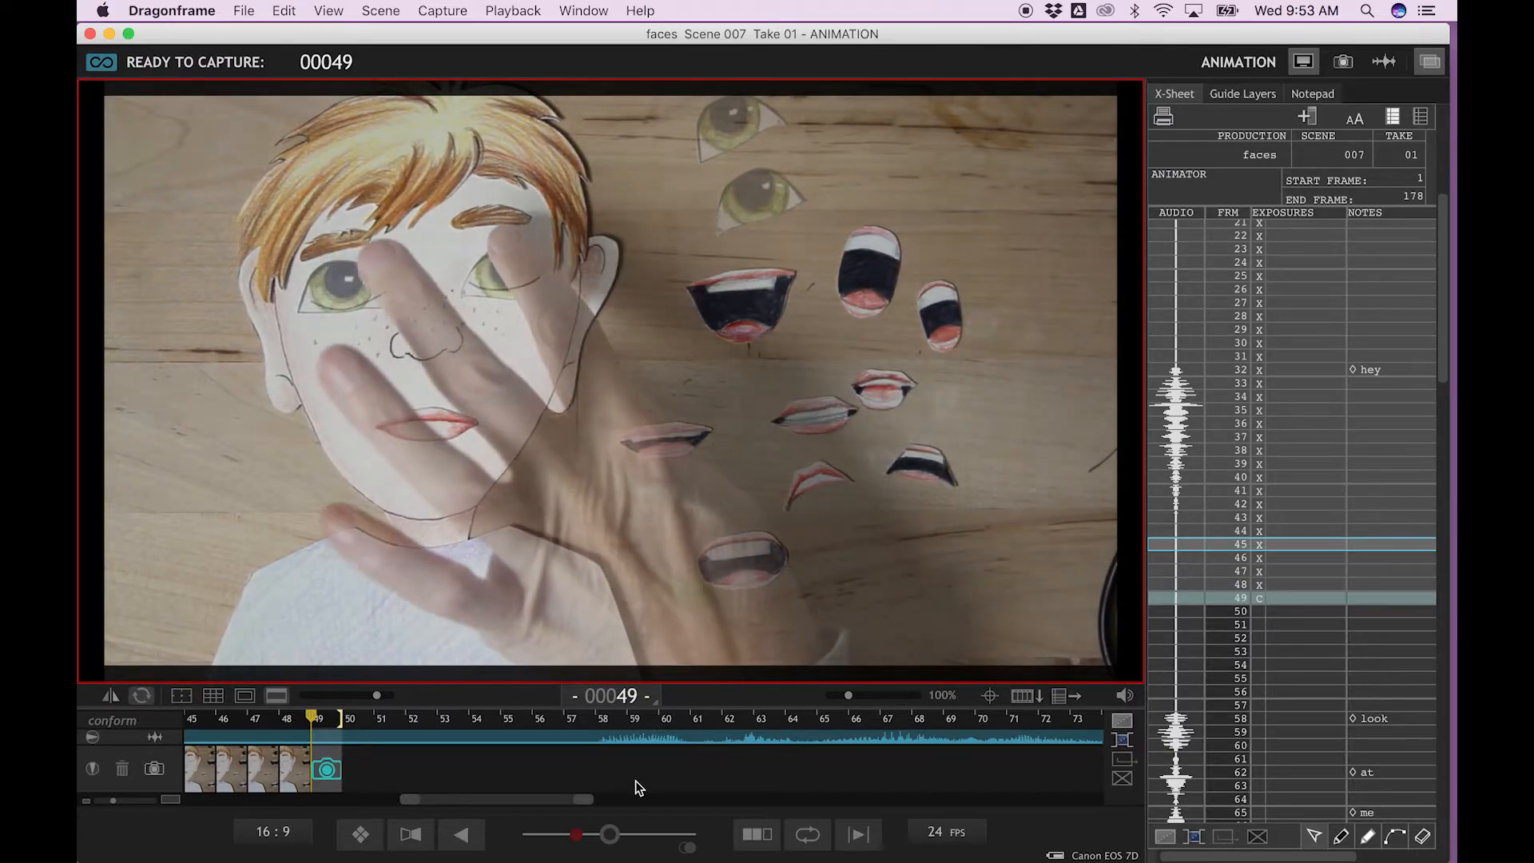
Capture frames 49 to 54 with the green eyes open and the closed mouth in place
key("Return")
key("Return")
key("Return")
key("Return")
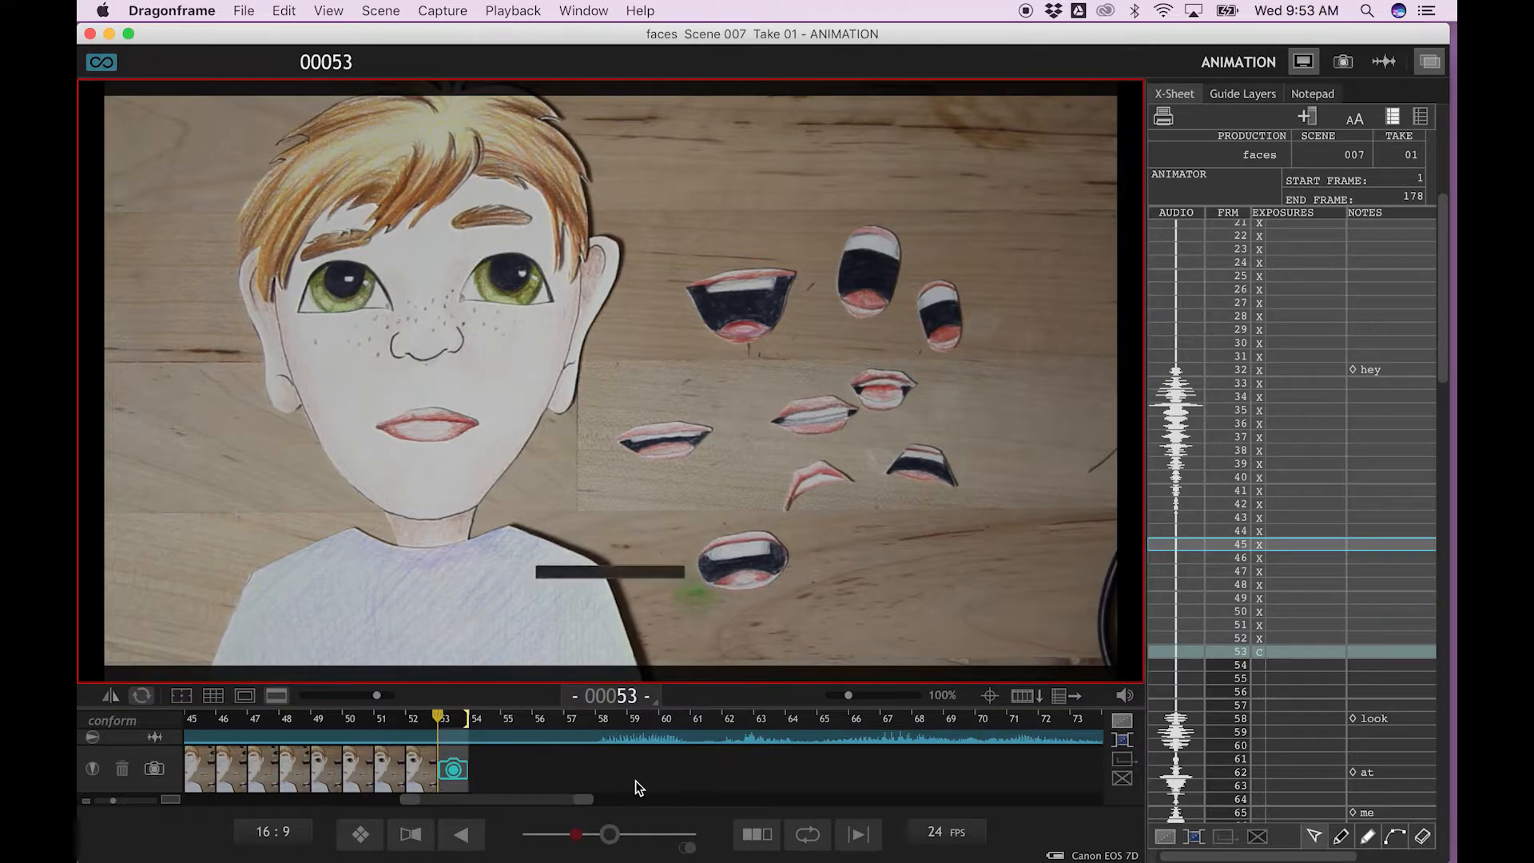
key("Return")
key("Return")
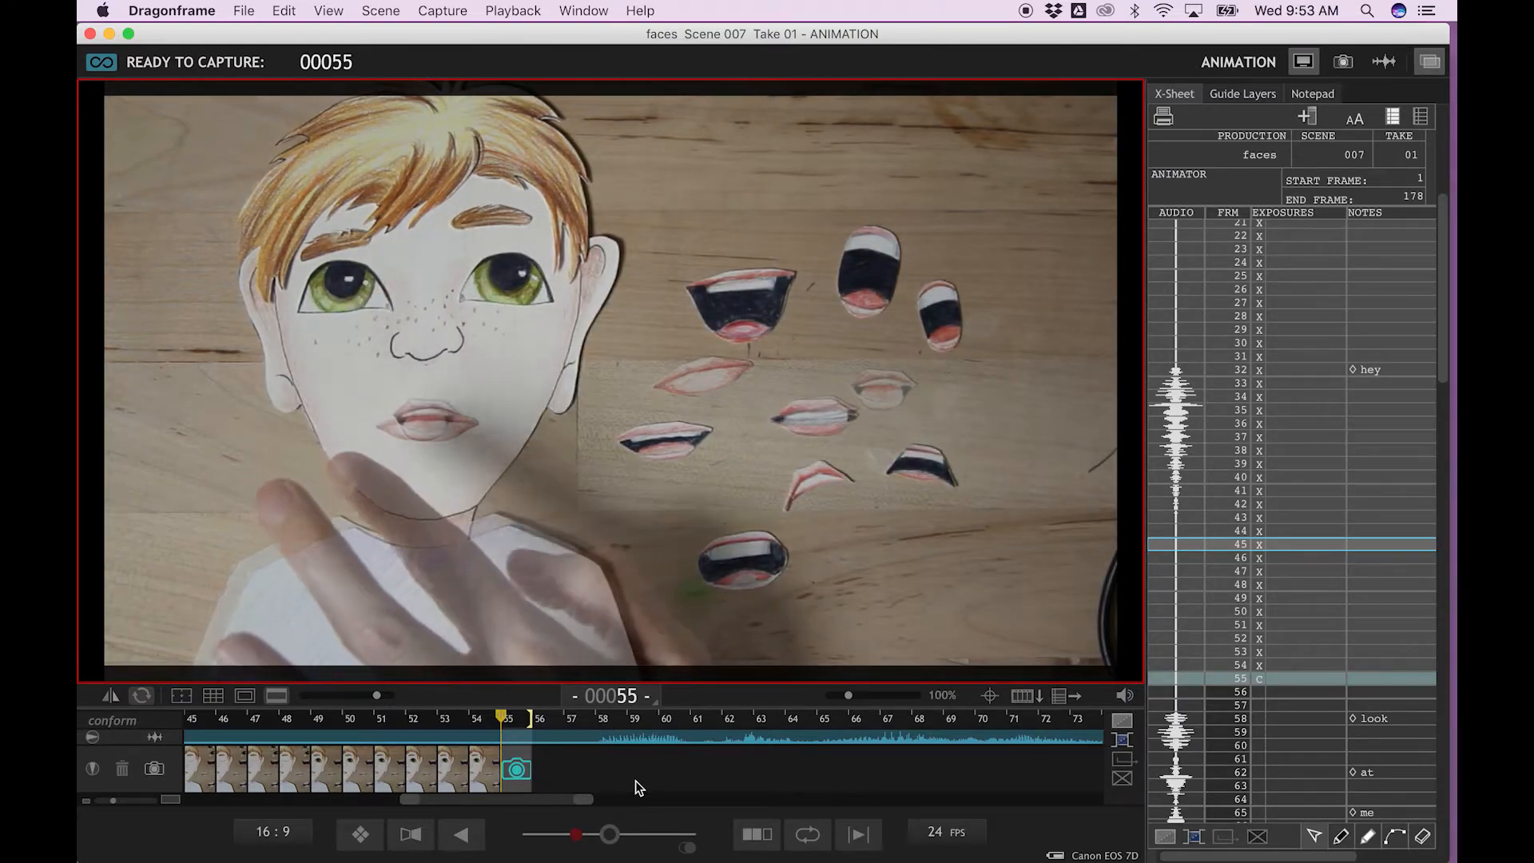
Capture the word "look", using the tongue mouth for frames 55 to 57 and the small round open mouth for frames 58 to 60
key("Return")
key("Return")
key("Return")
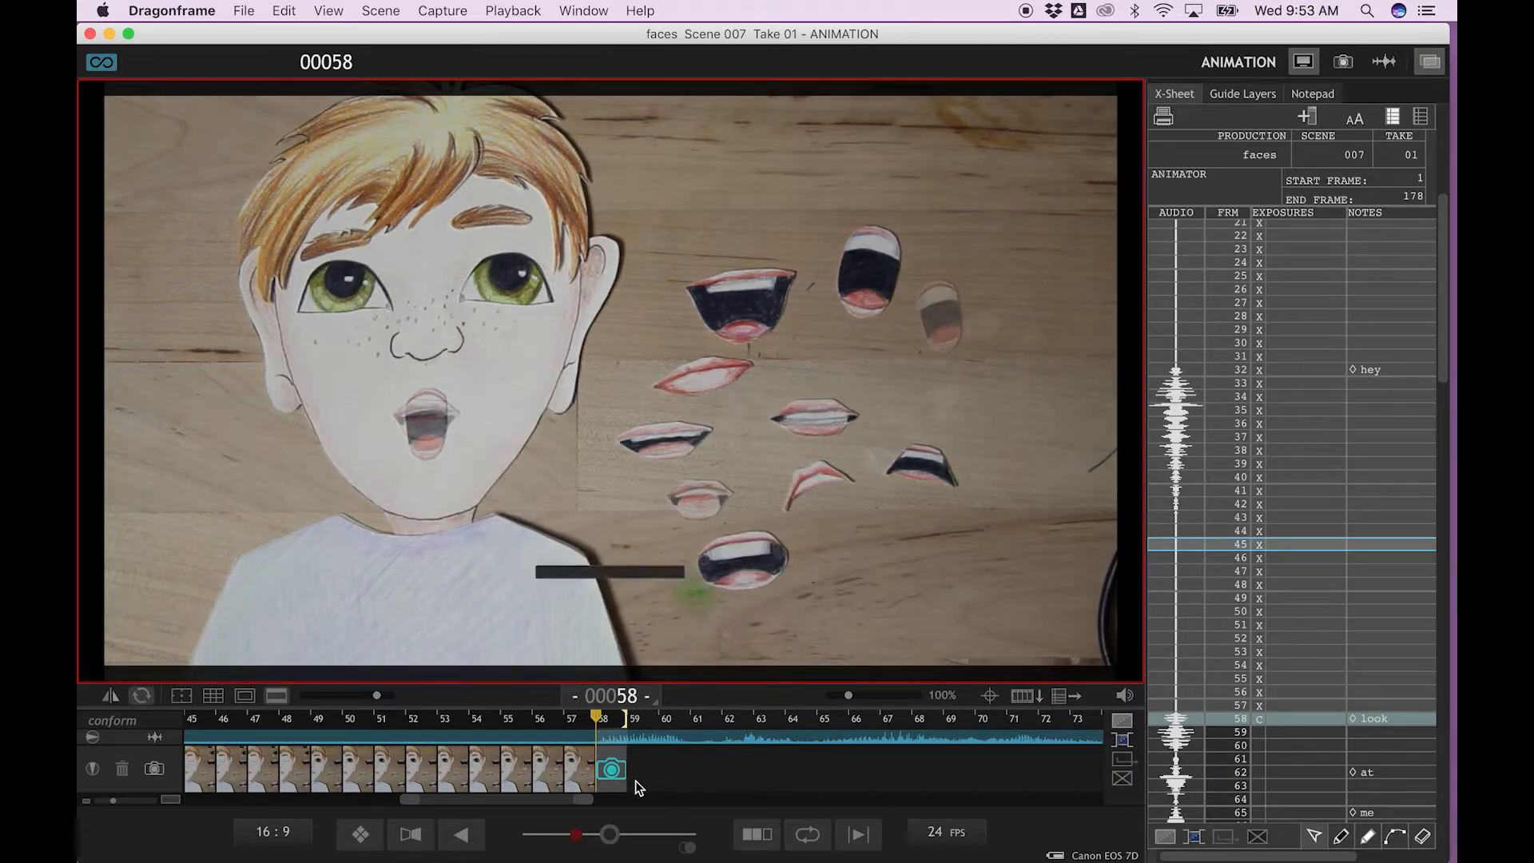
key("Return")
key("Return")
key("Return")
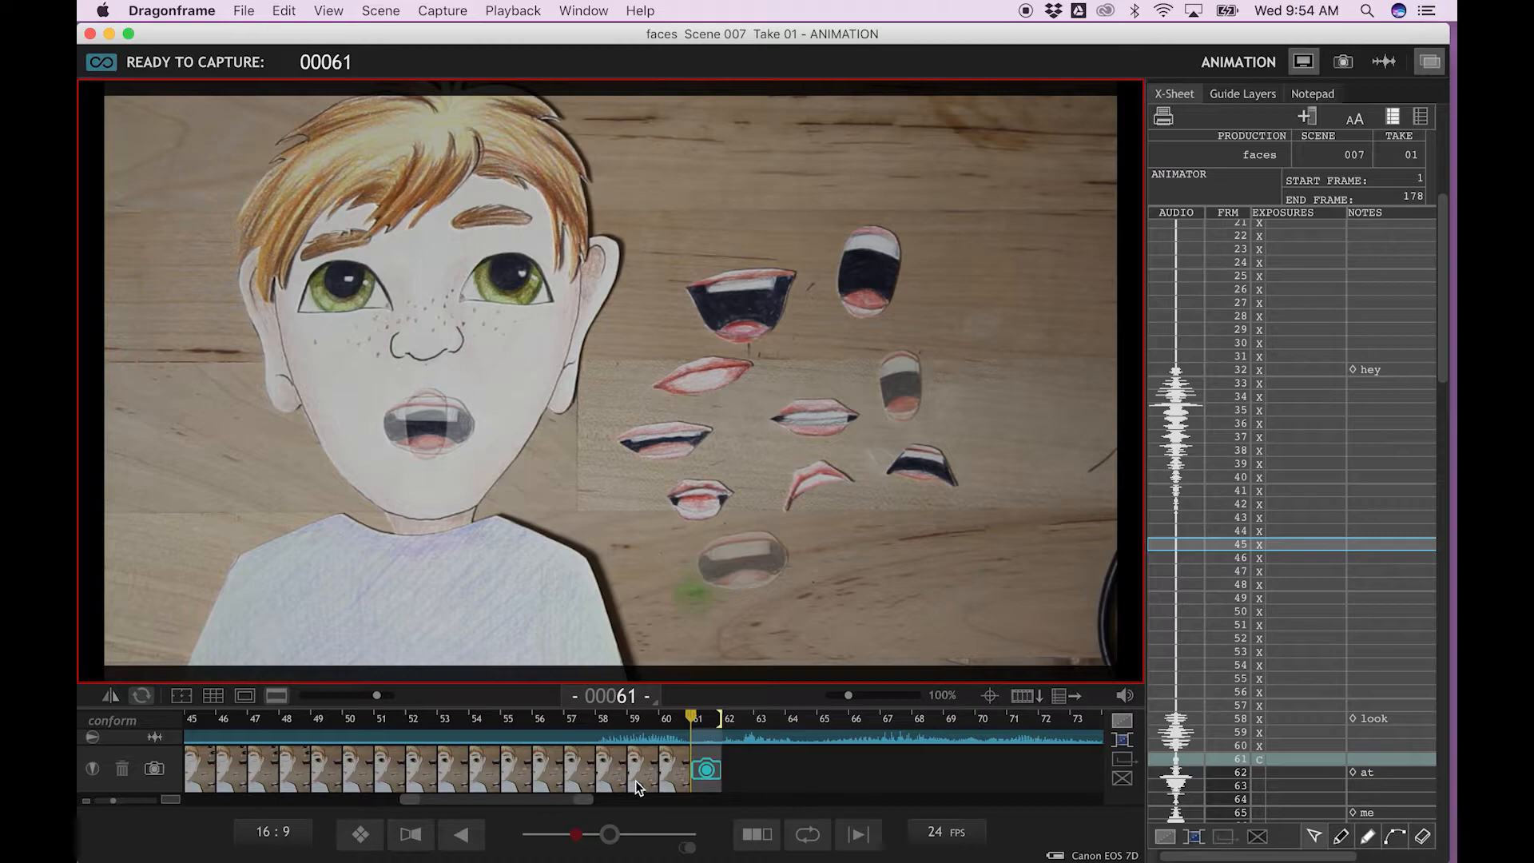
Capture the word "at", using the wide open mouth for frames 61 to 63 and the slightly open mouth for frame 64
key("Return")
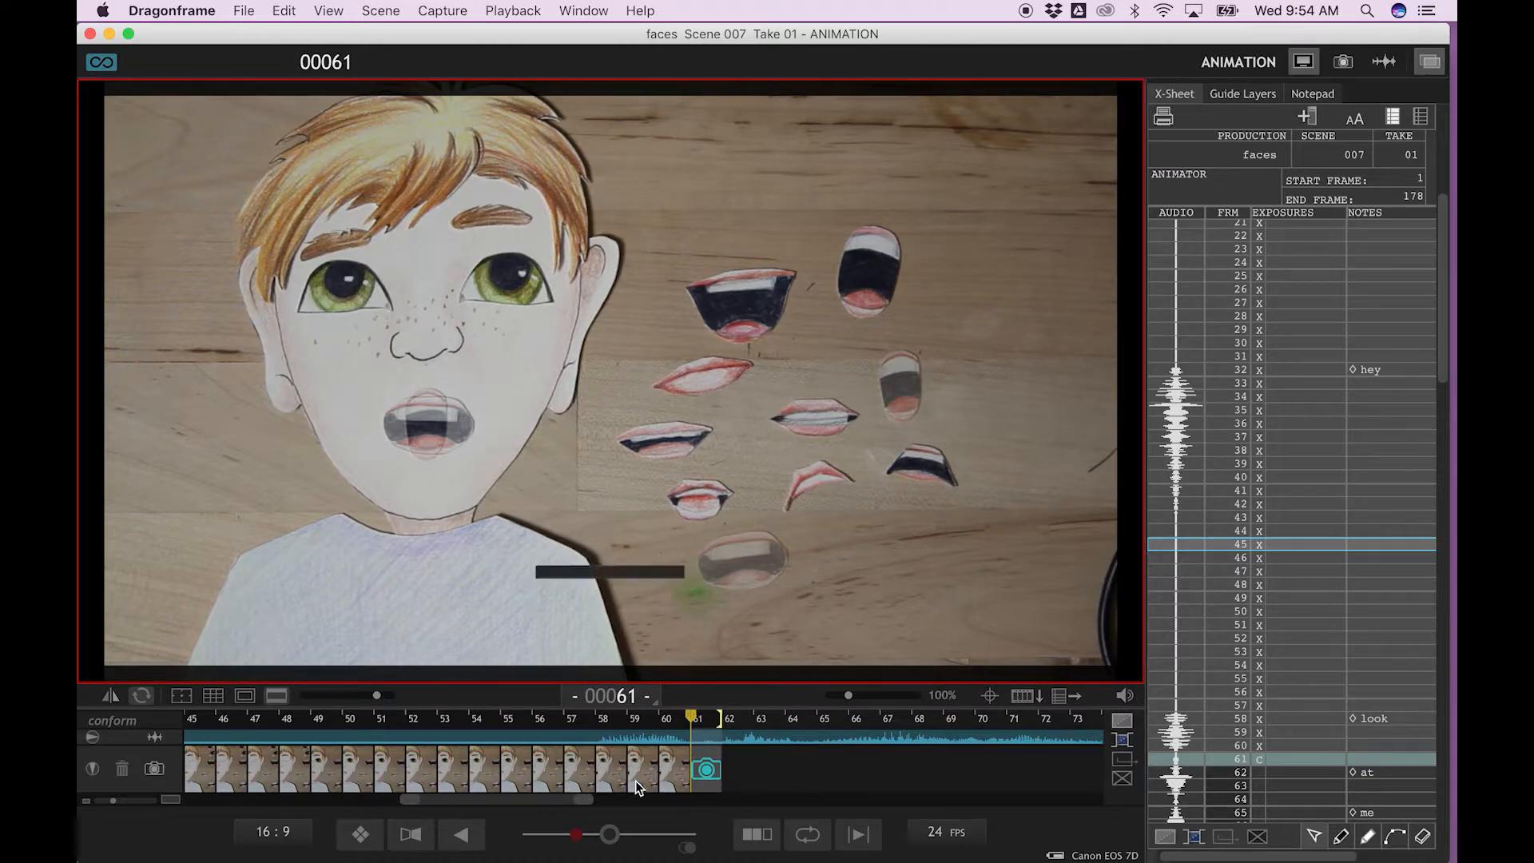
key("Return")
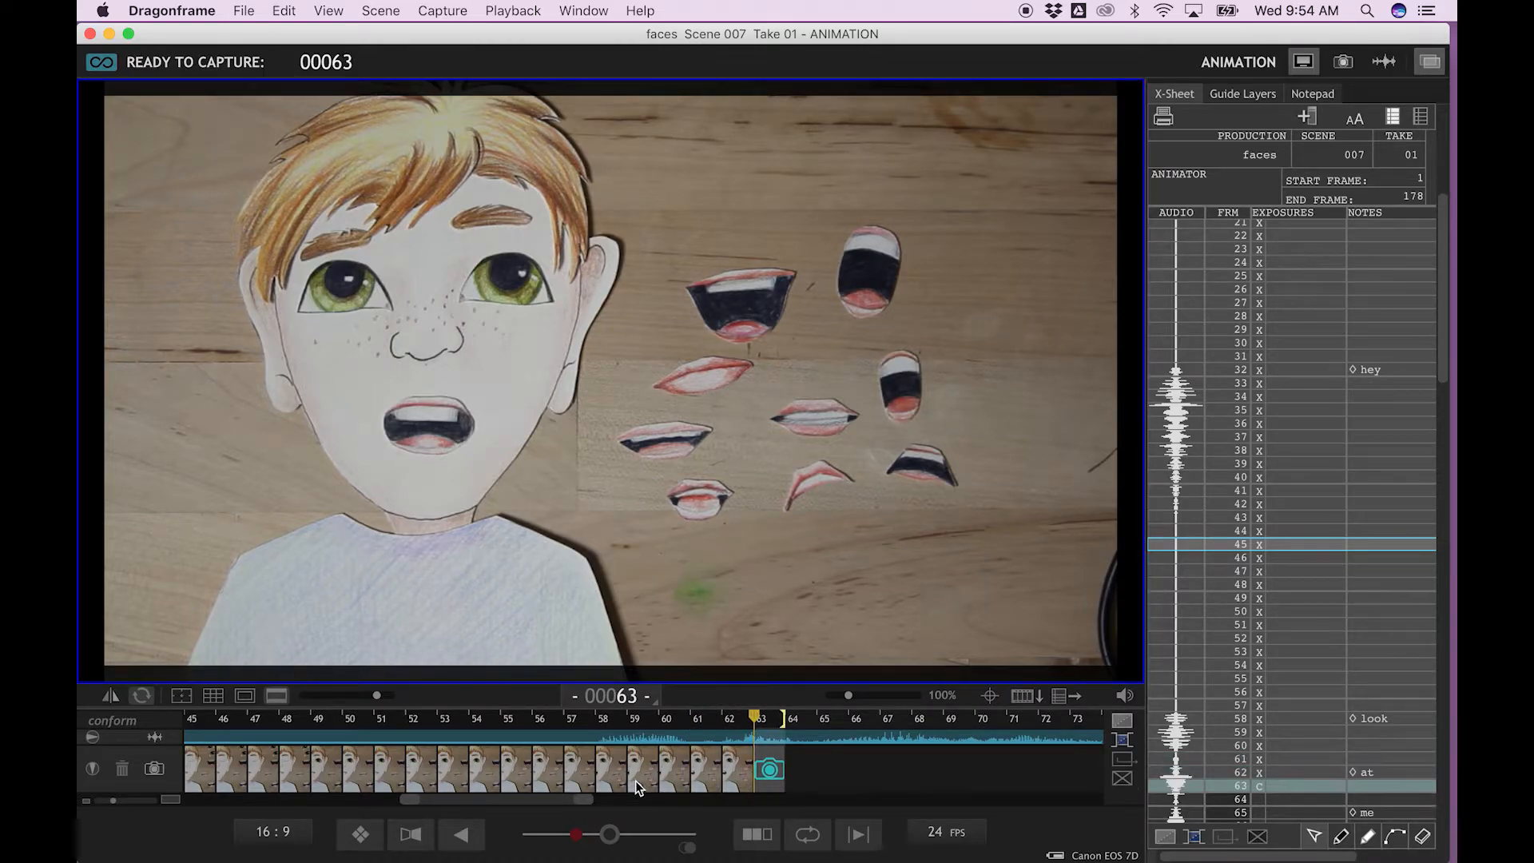
key("Return")
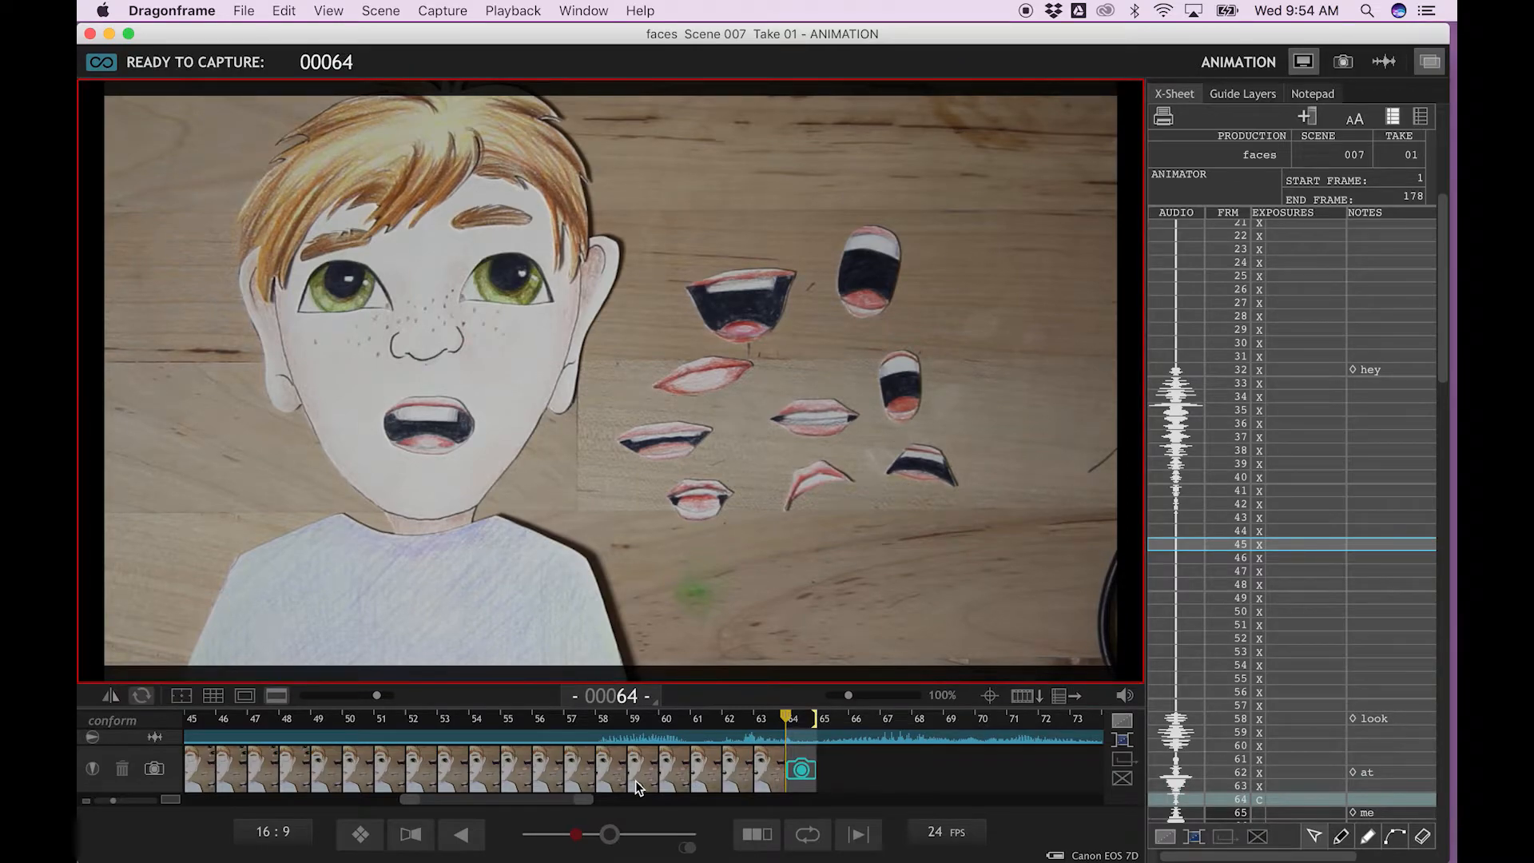
key("0")
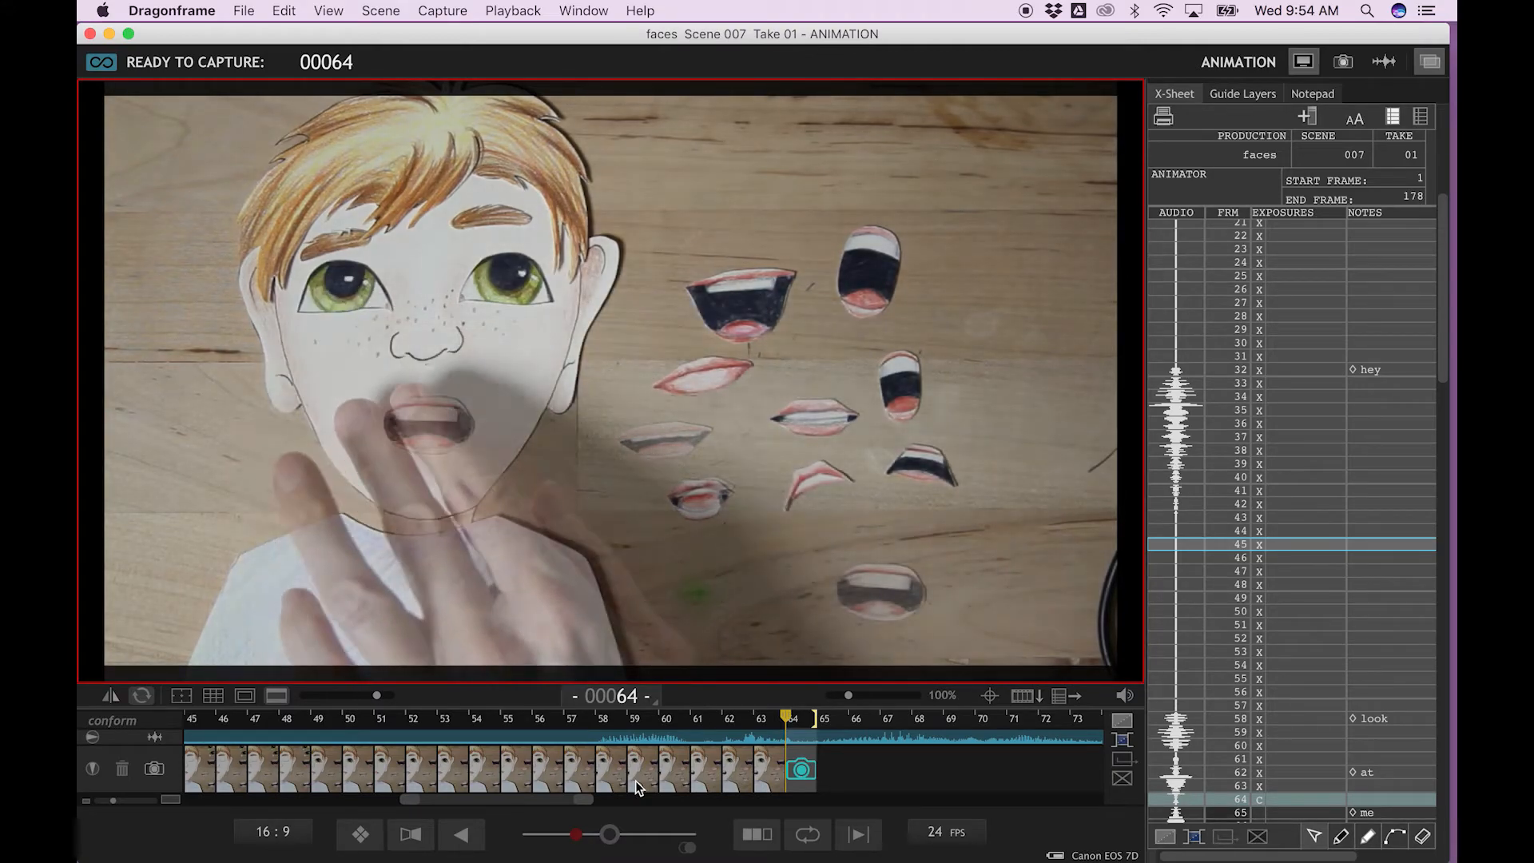
key("Return")
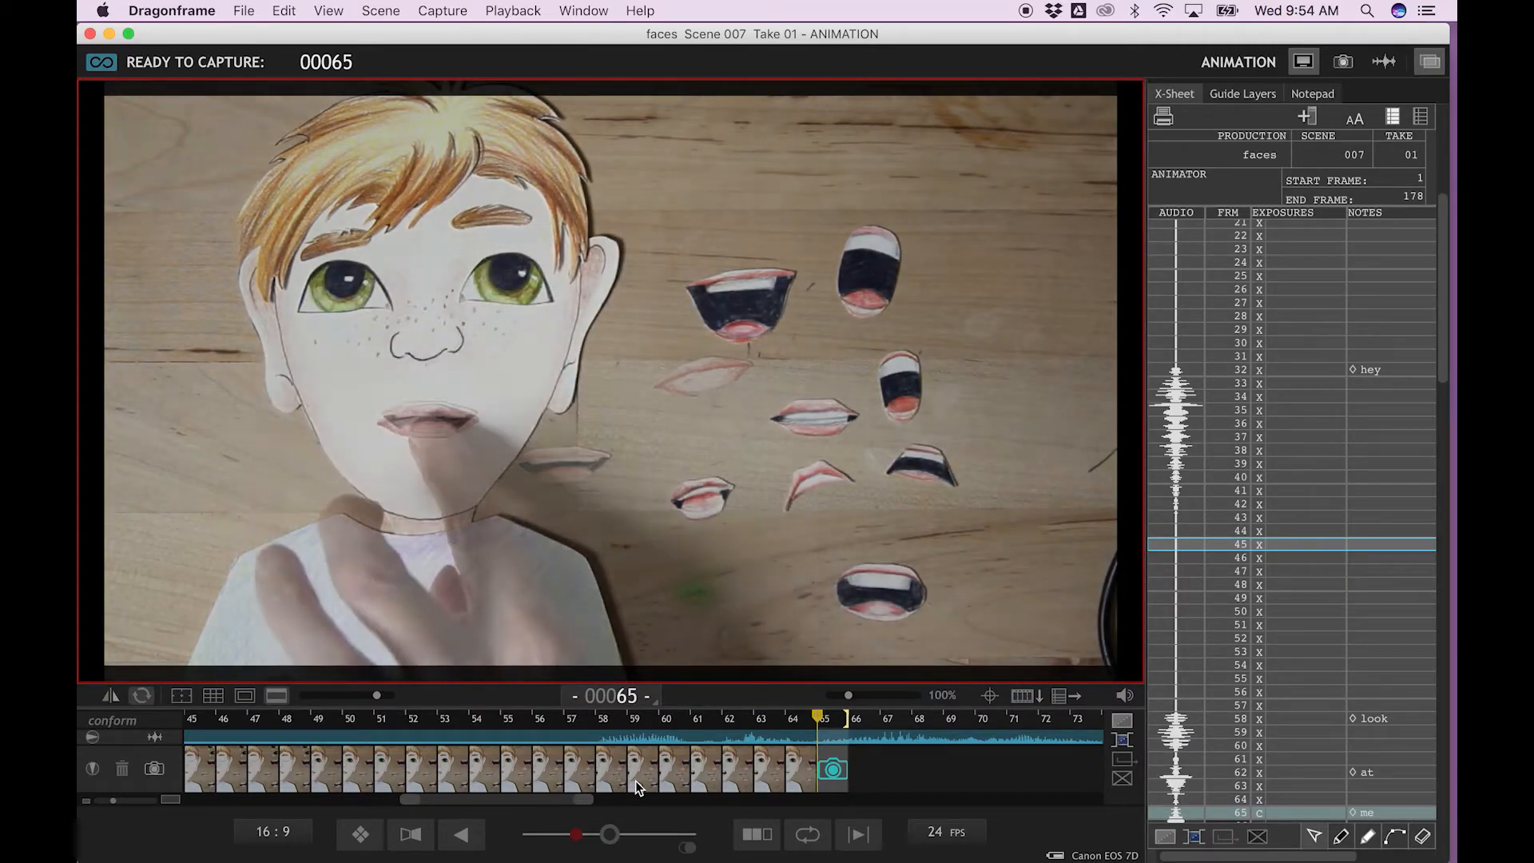
Capture the word "me", using the closed lips for frames 65 and 66 and the slightly open mouth for frames 67 to 71
key("Return")
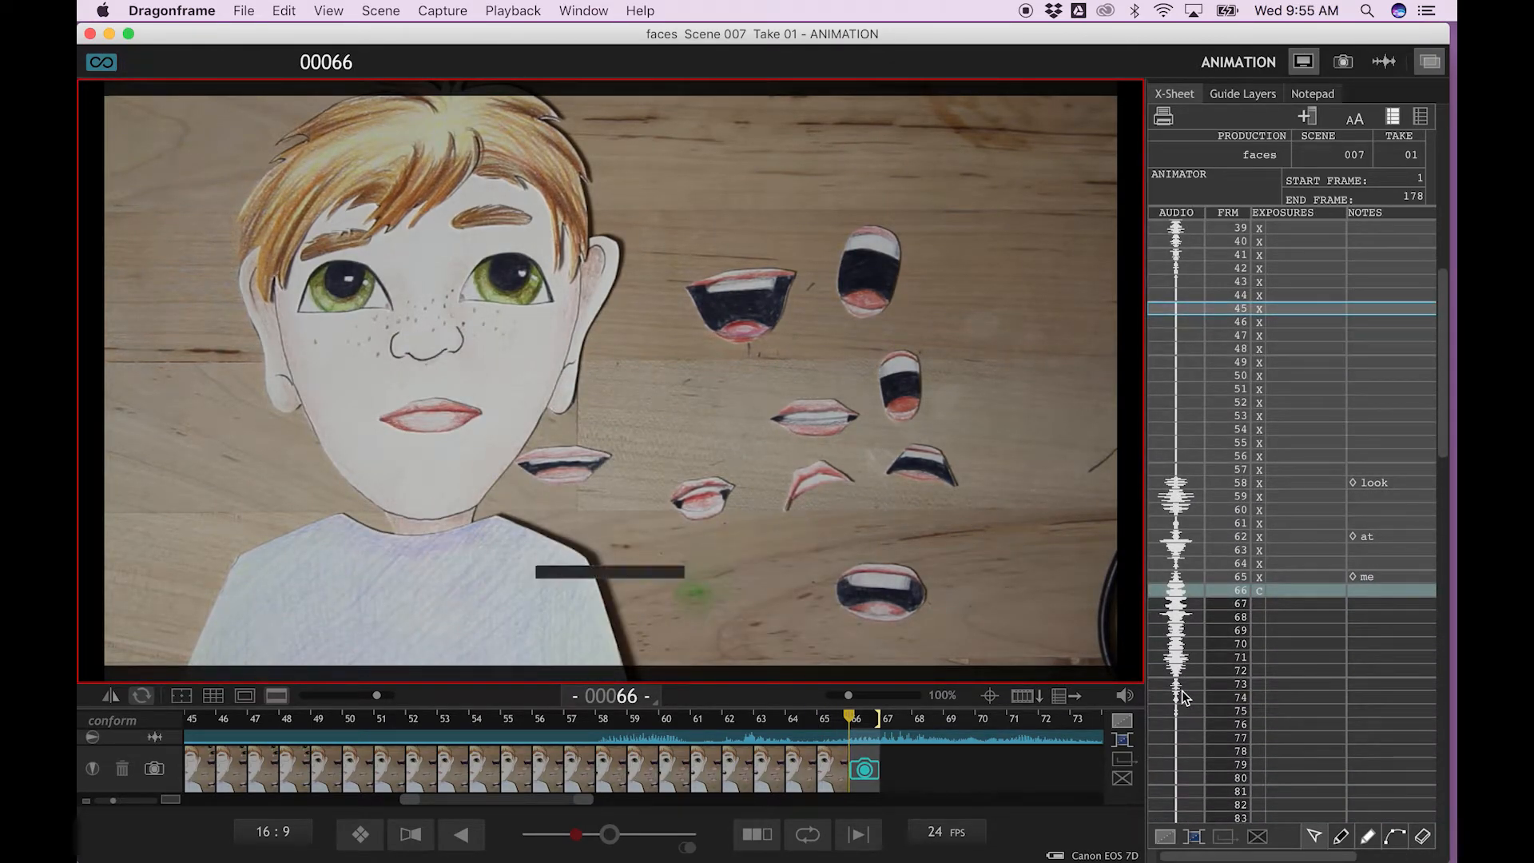
key("Return")
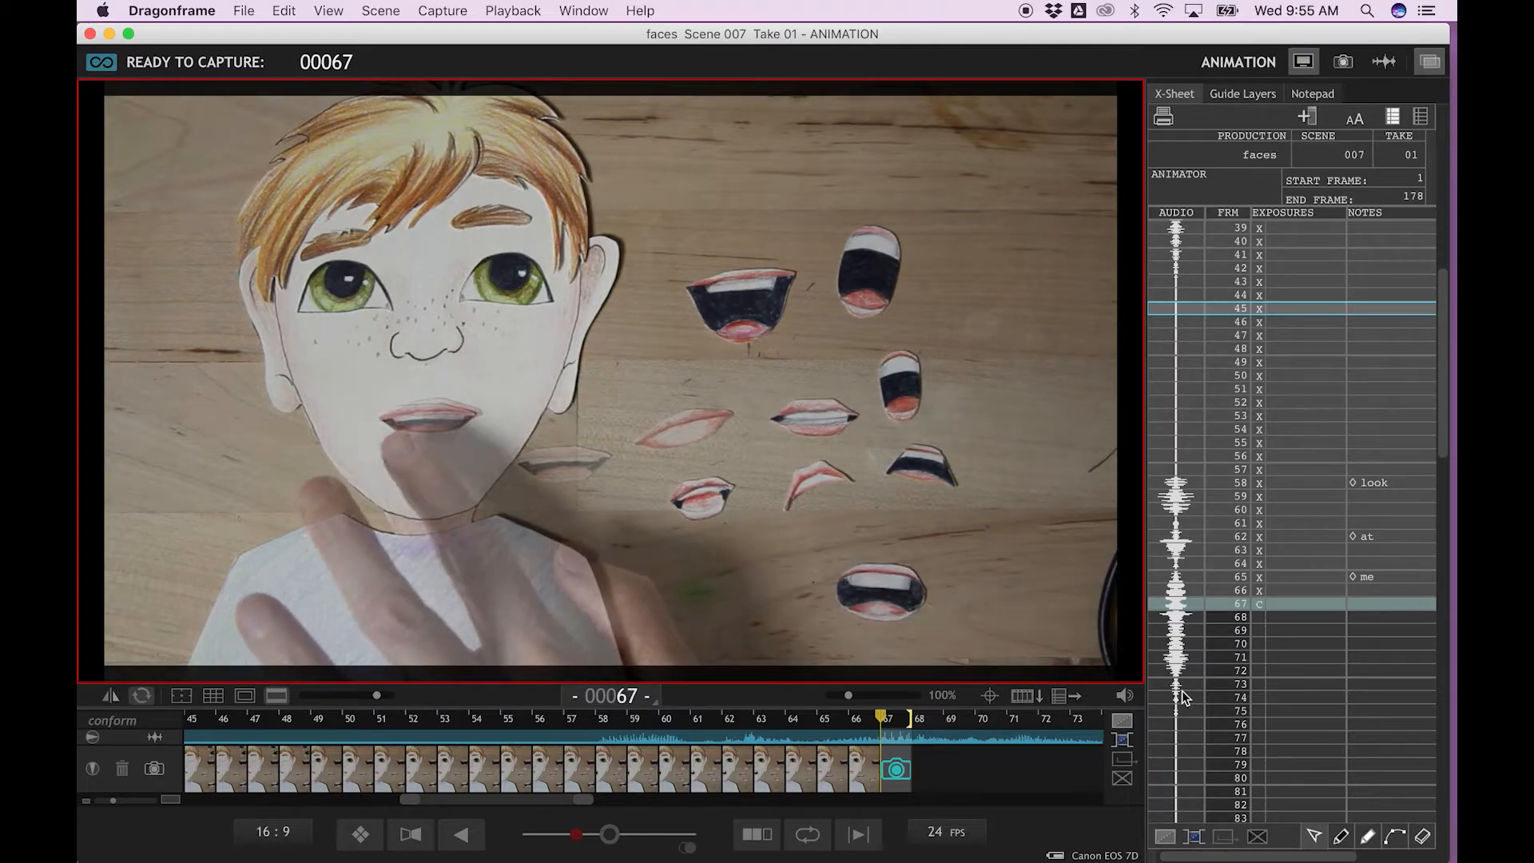
key("Return")
key("Return")
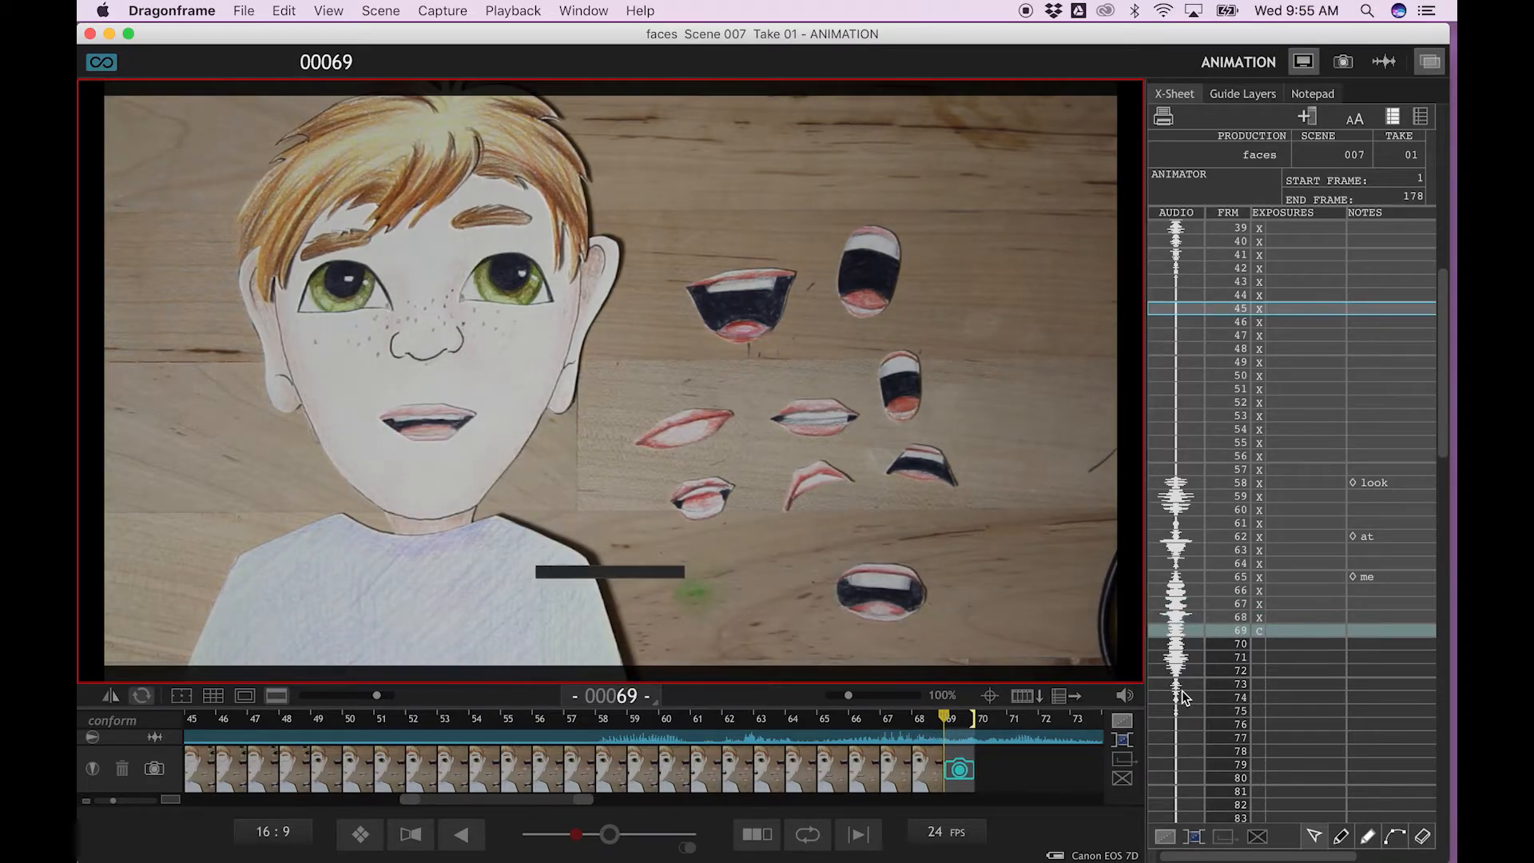
key("Return")
key("Return")
key("Return")
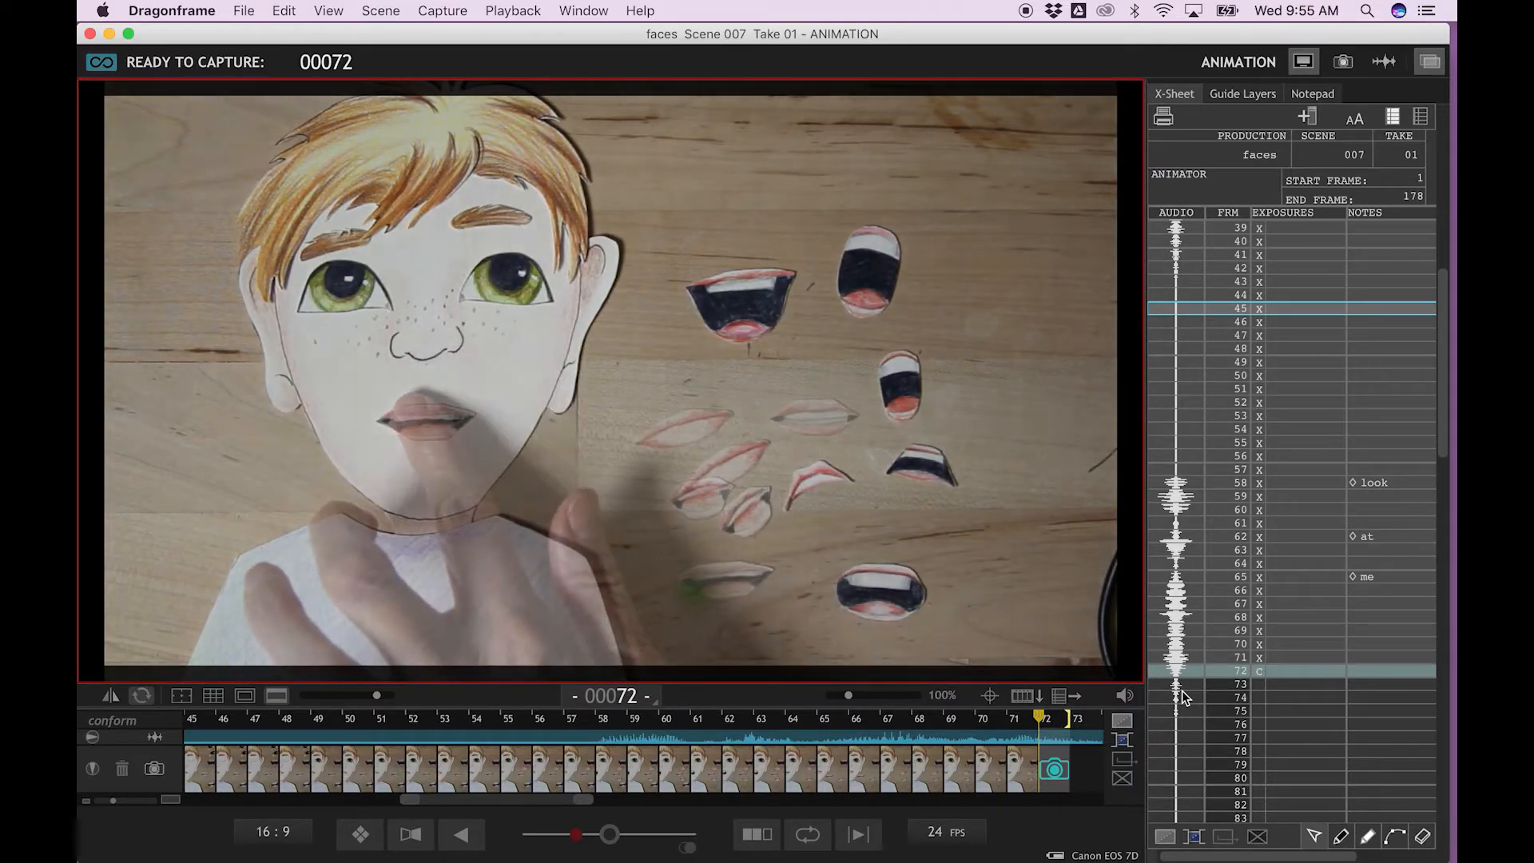
Finish the word "me" with the narrow teeth-showing mouth for frames 72 to 74 and the closed lips for frames 75 to 77
key("Return")
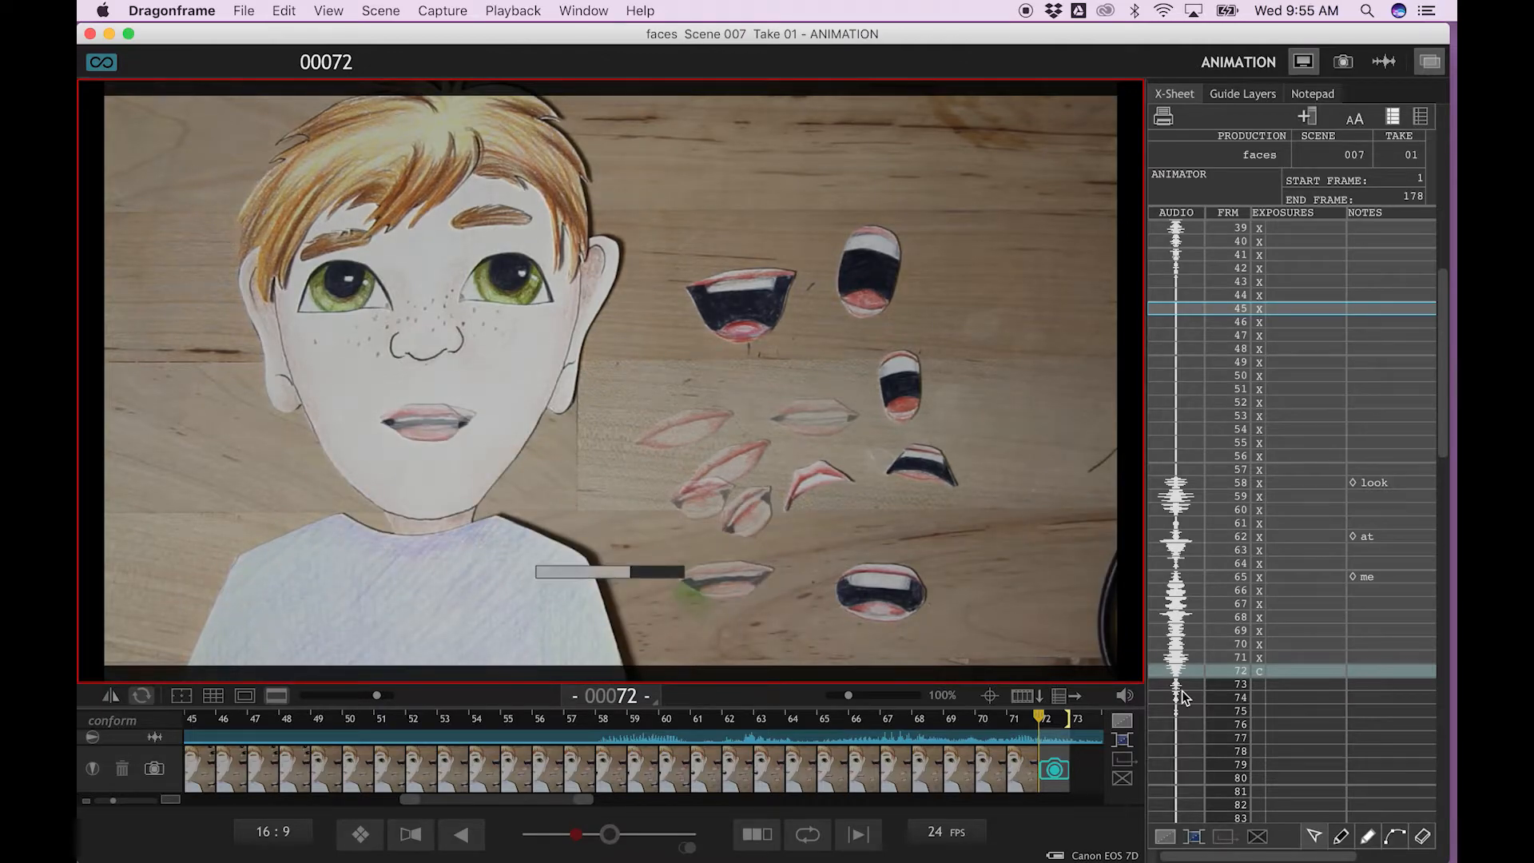
key("Return")
key("Return")
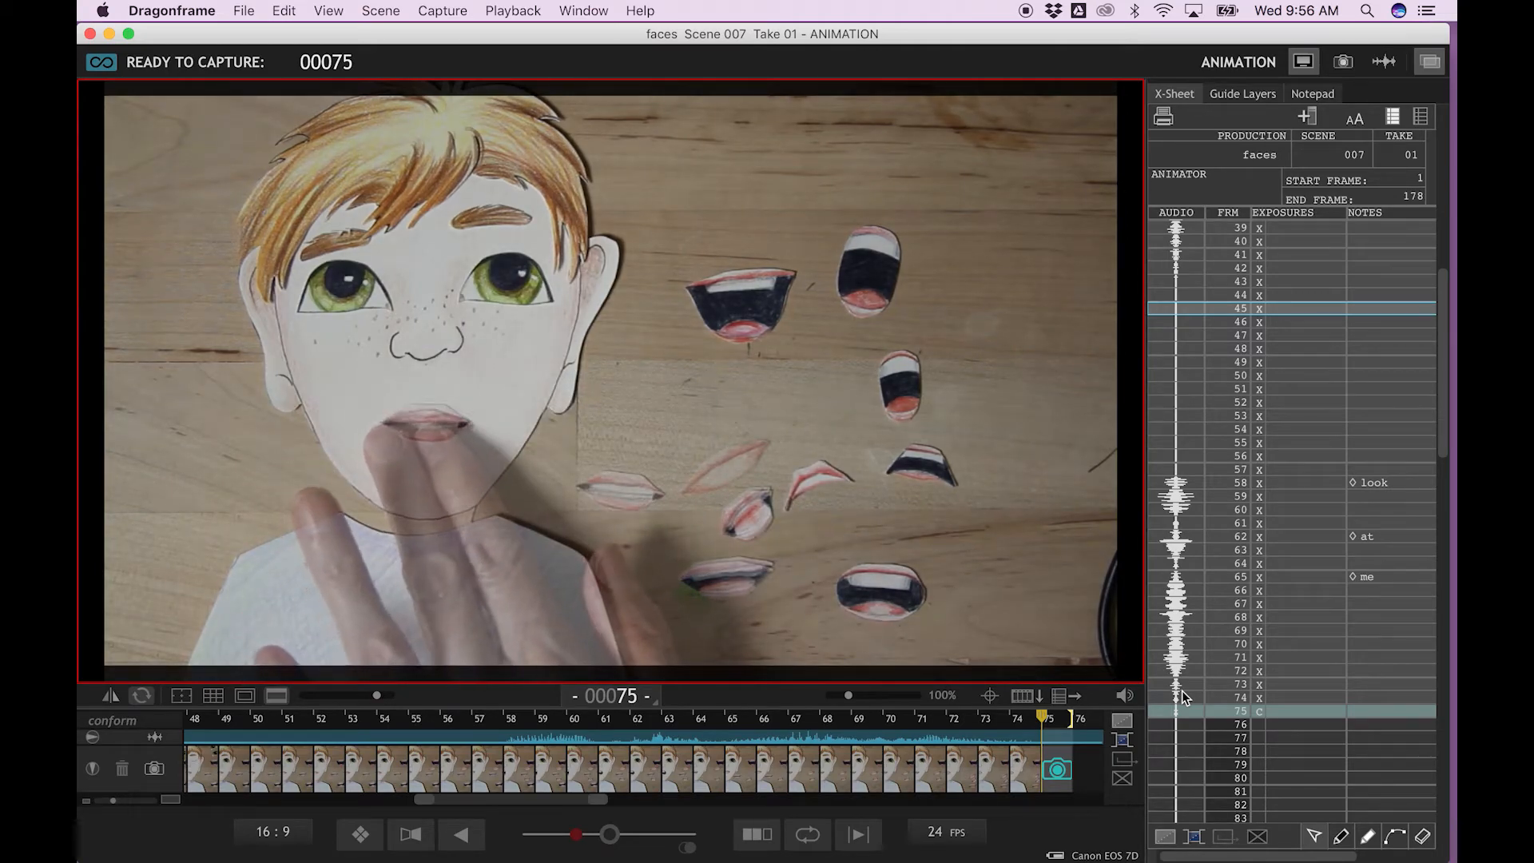
key("Return")
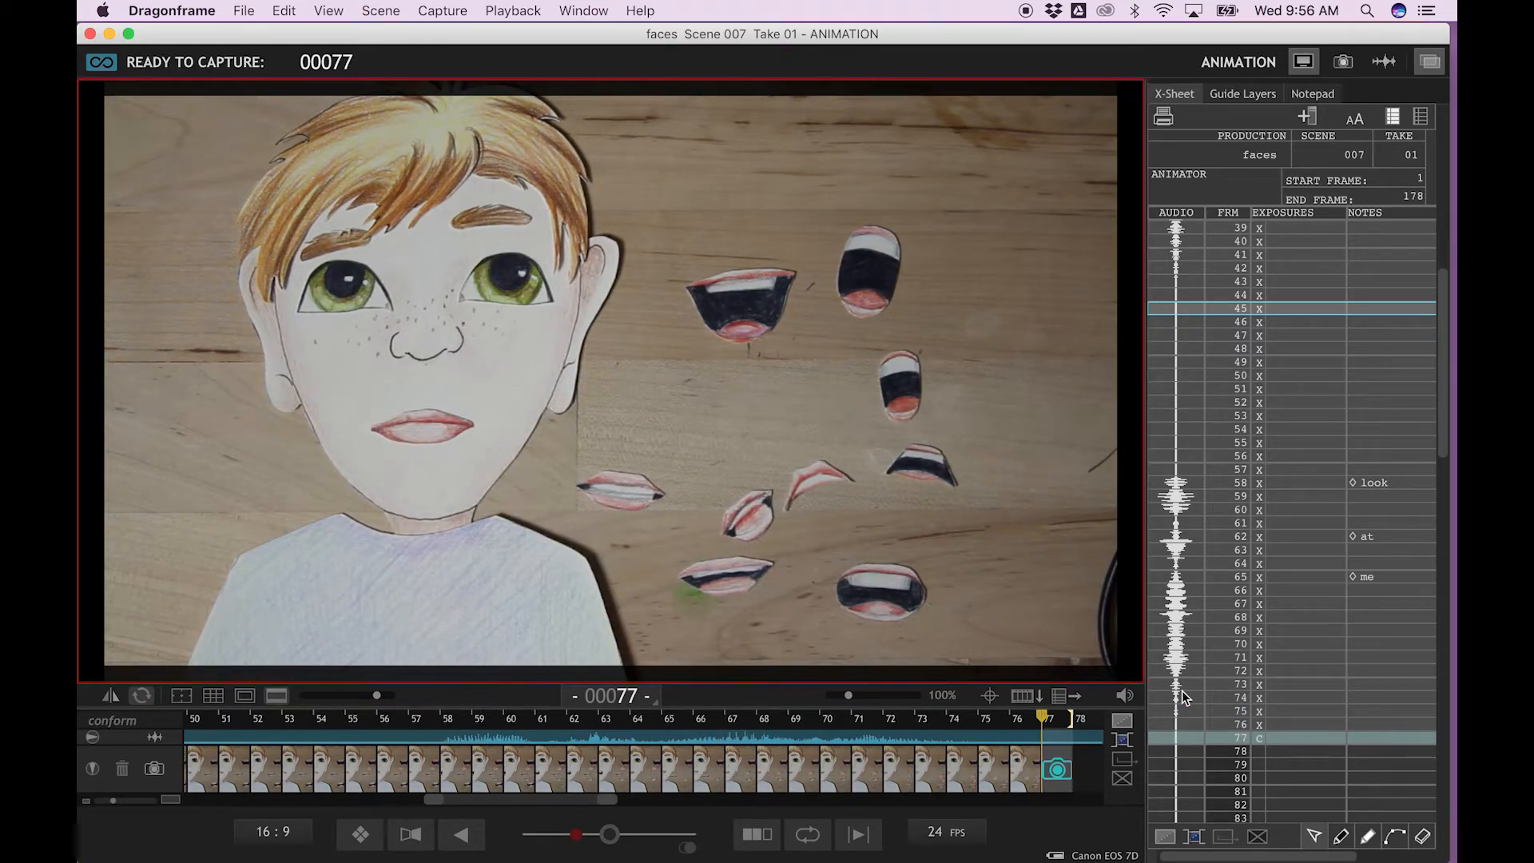
key("Return")
key("Return")
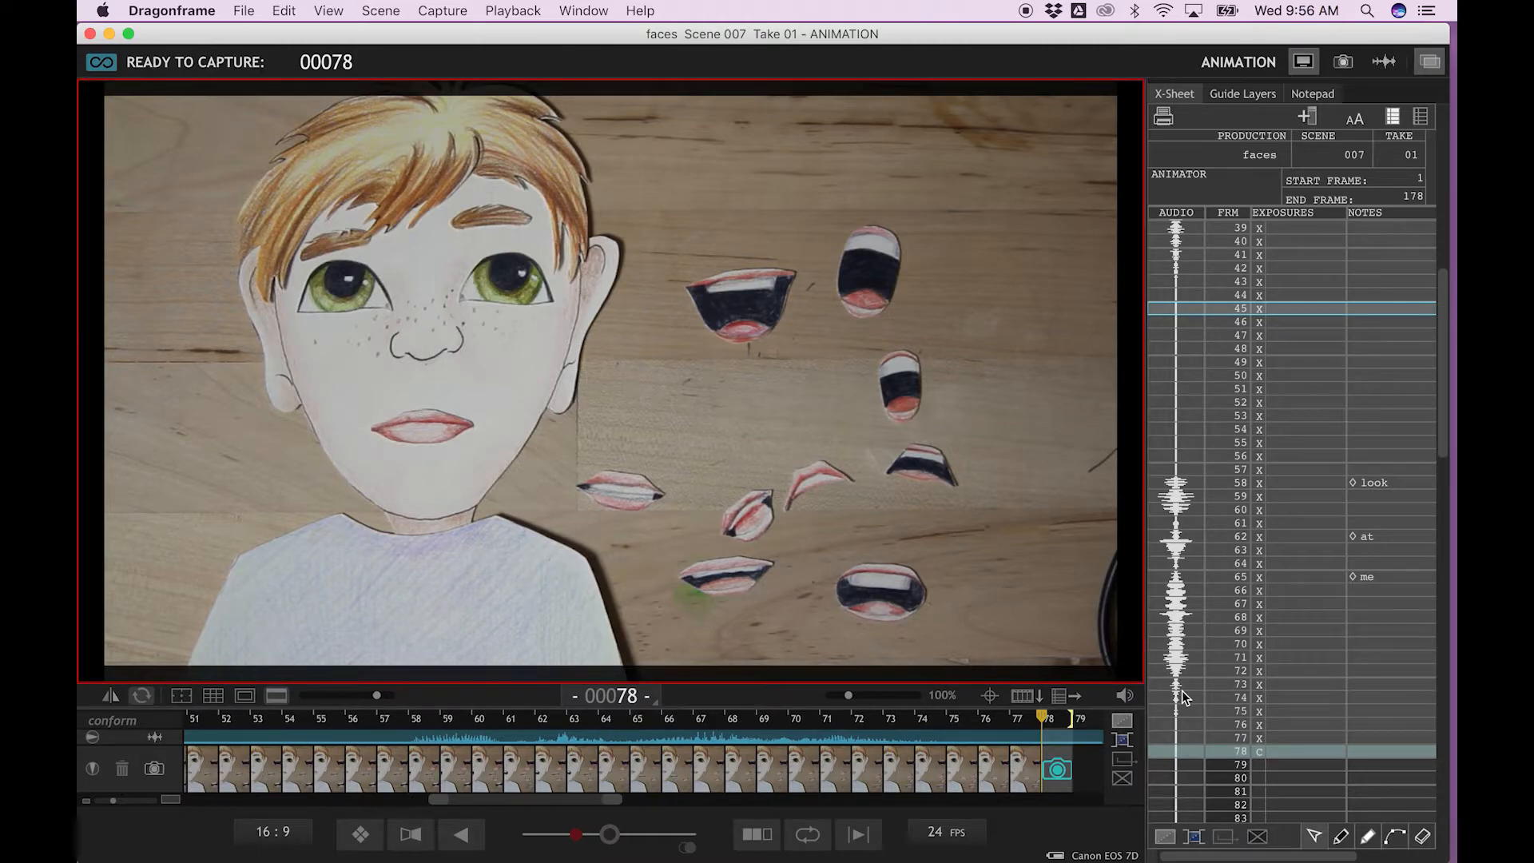
key("space")
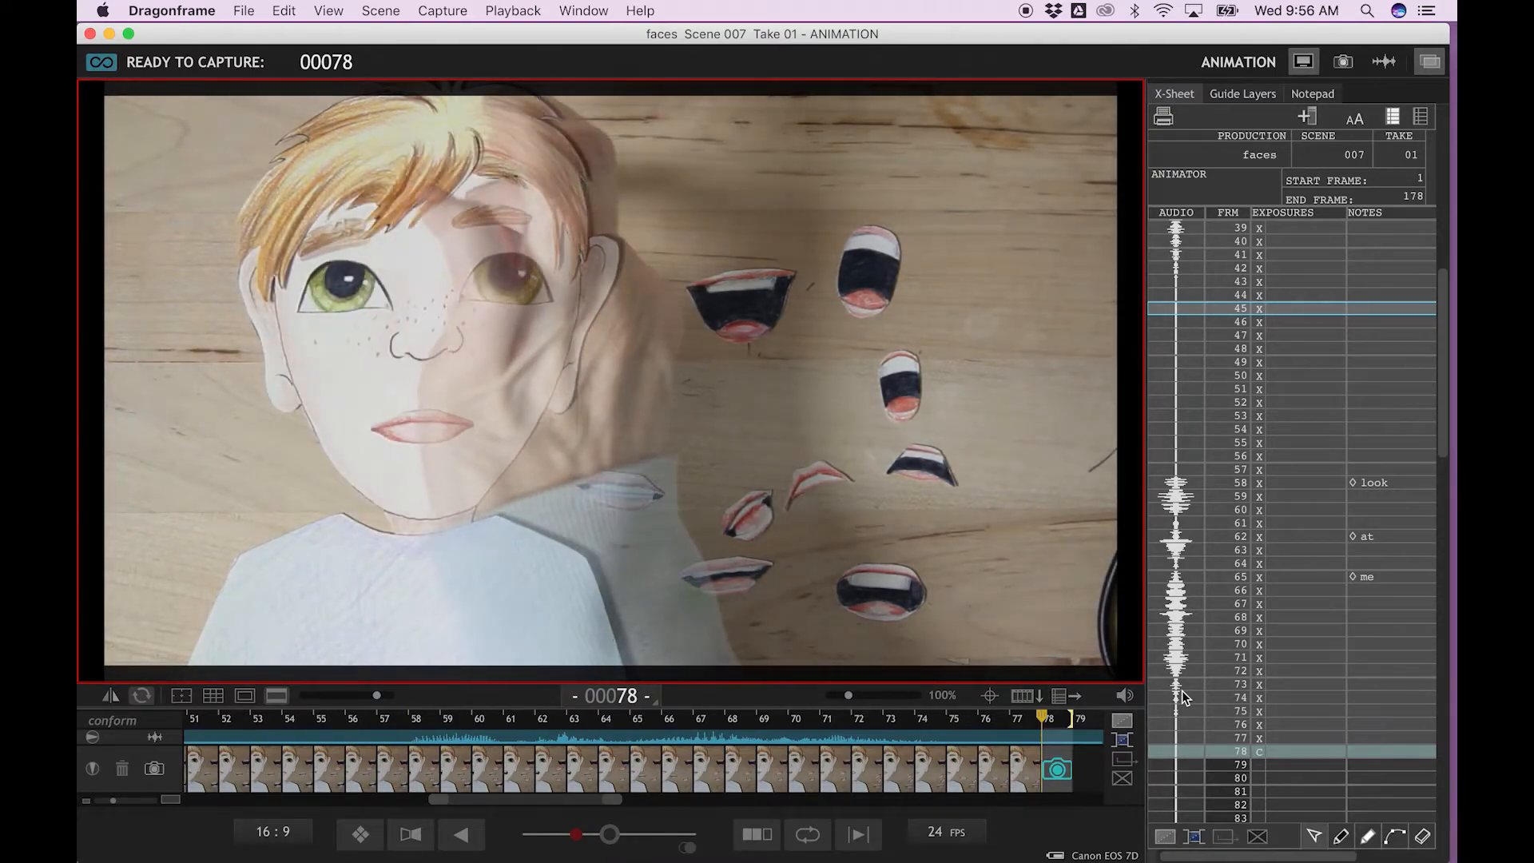
Hold the closed lips on the face while capturing frames 78 to 81
key("Return")
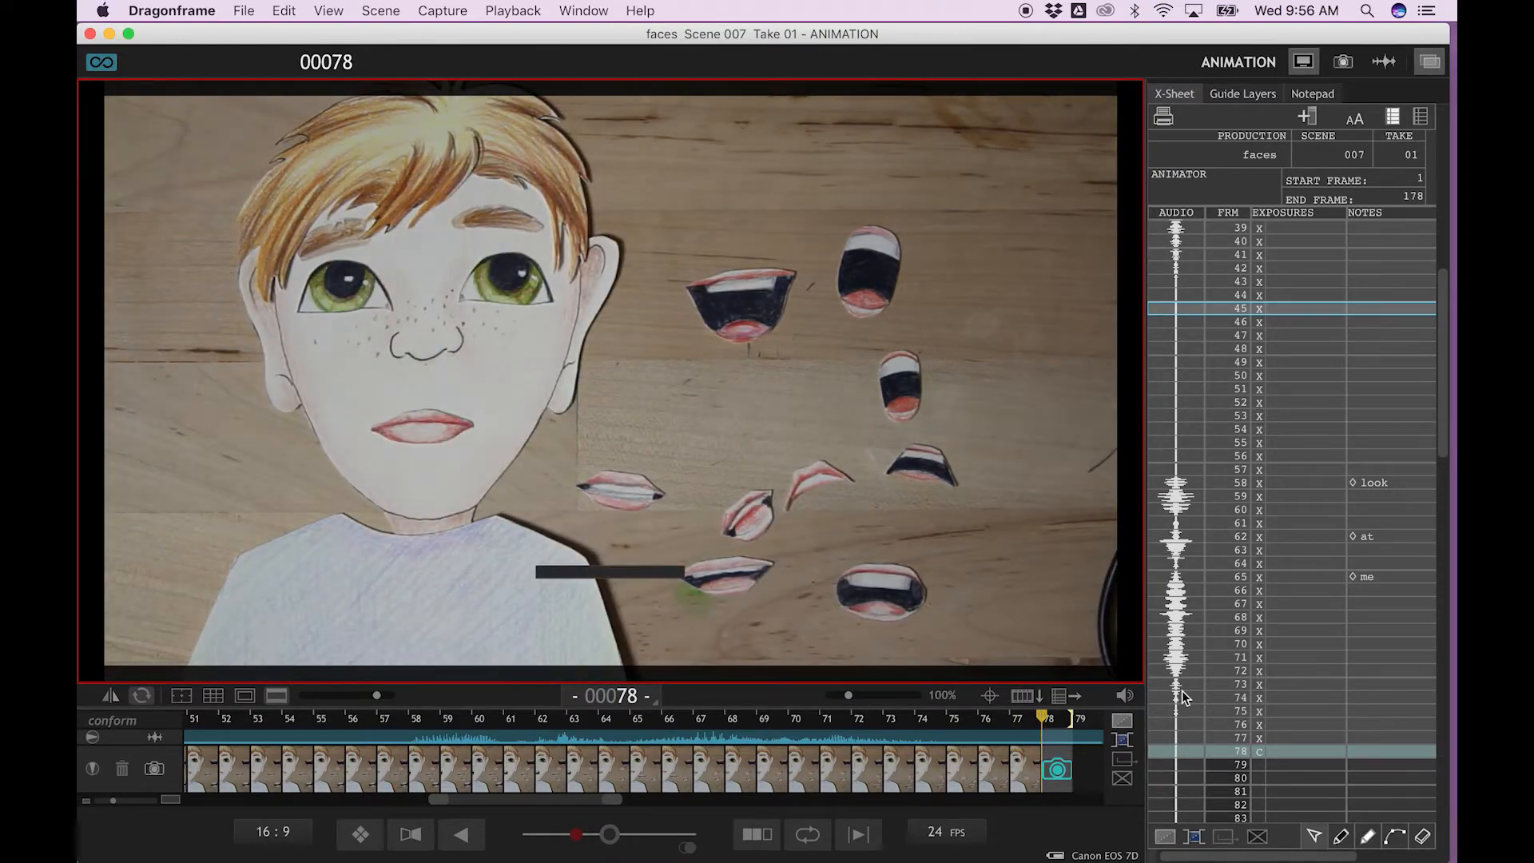
key("Return")
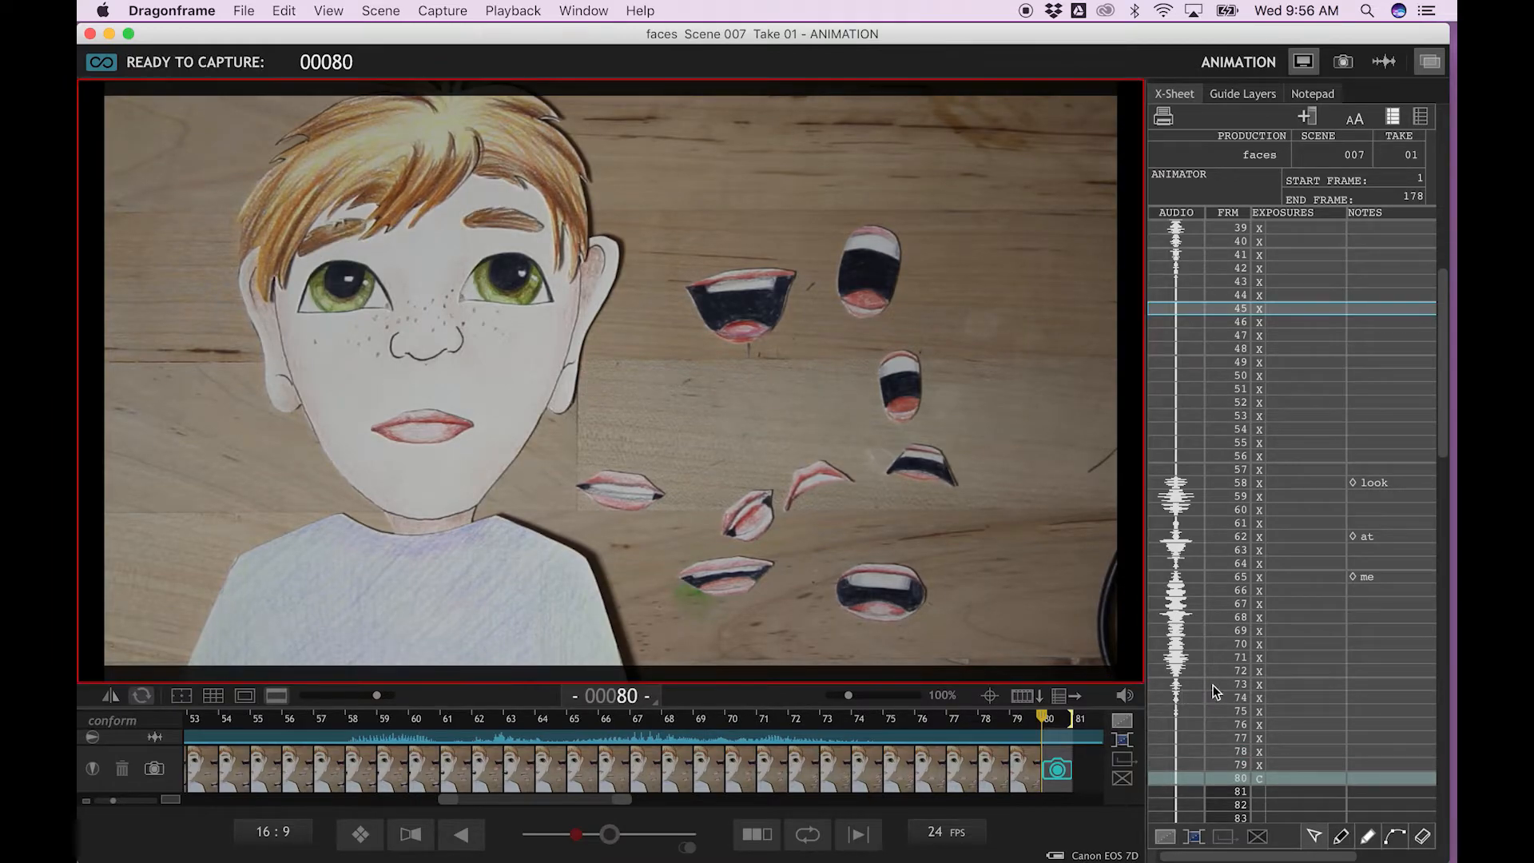
left_click(1213, 684)
scroll(1213, 684, "down", 3)
scroll(1212, 687, "down", 2)
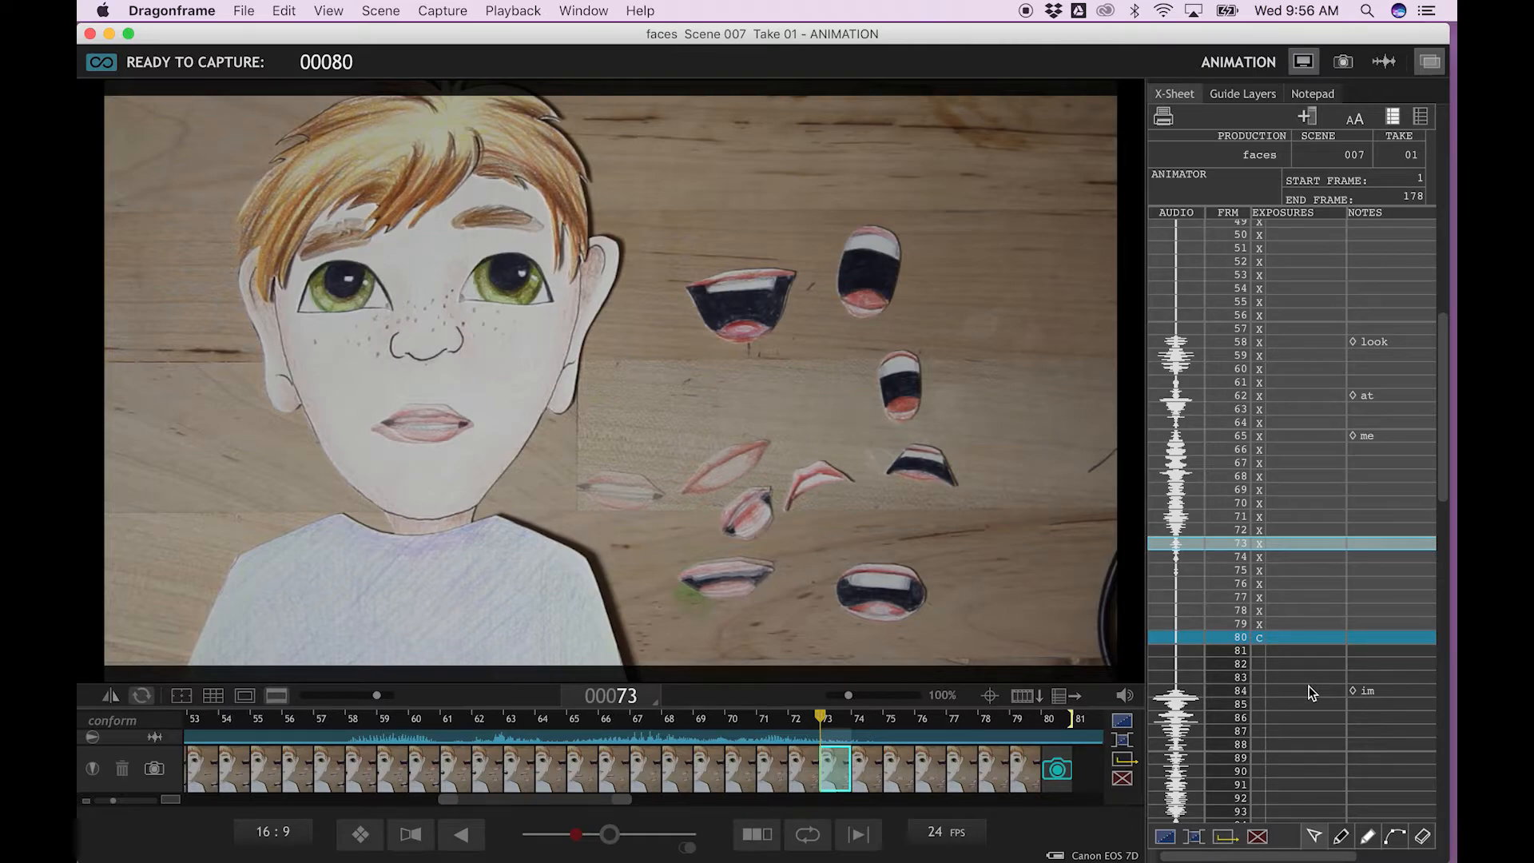
left_click(1277, 639)
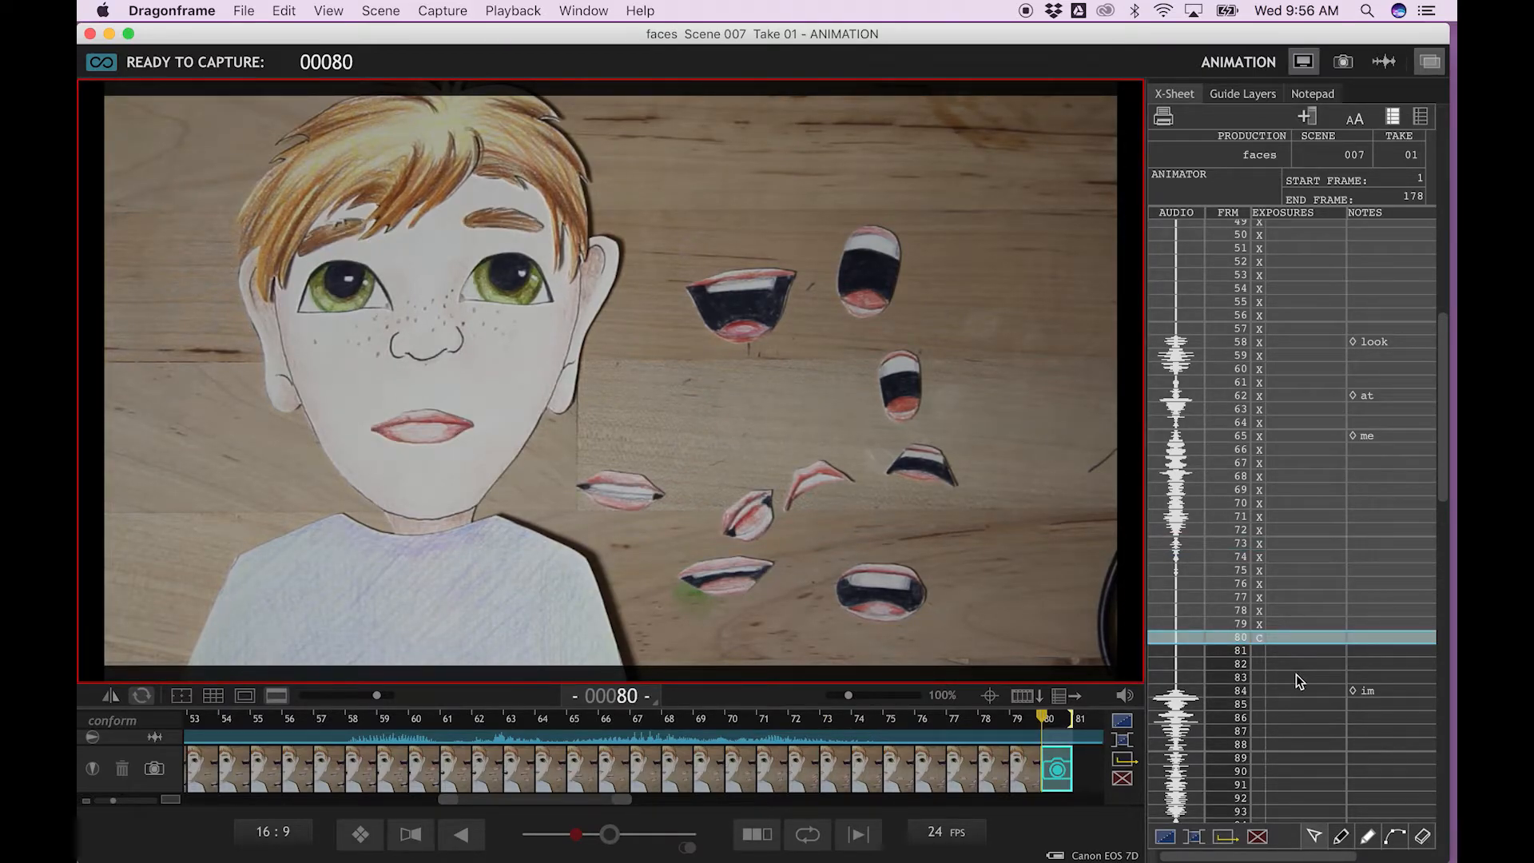
key("Return")
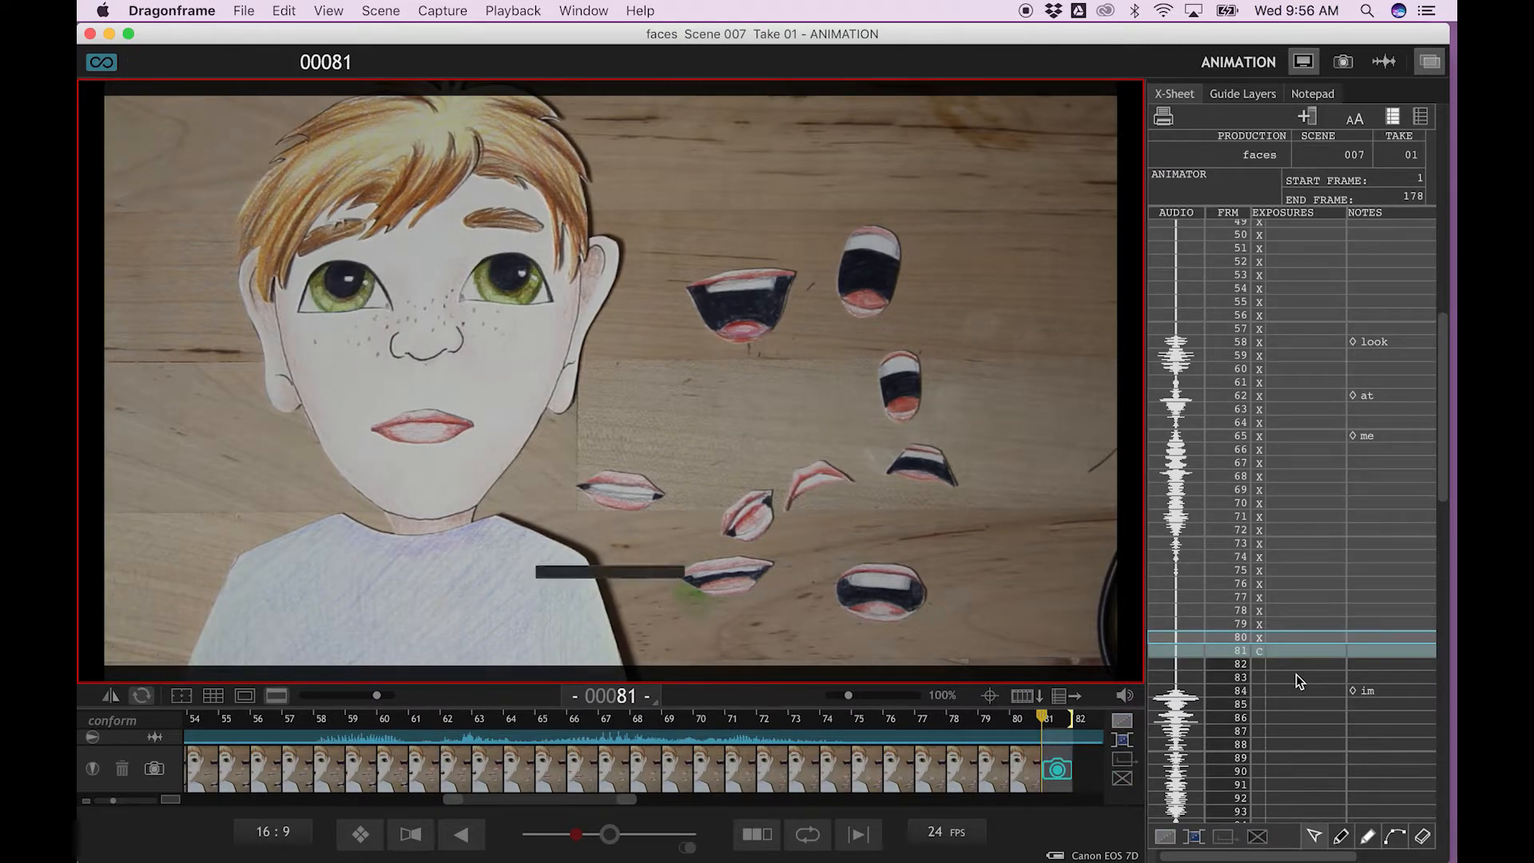
key("Return")
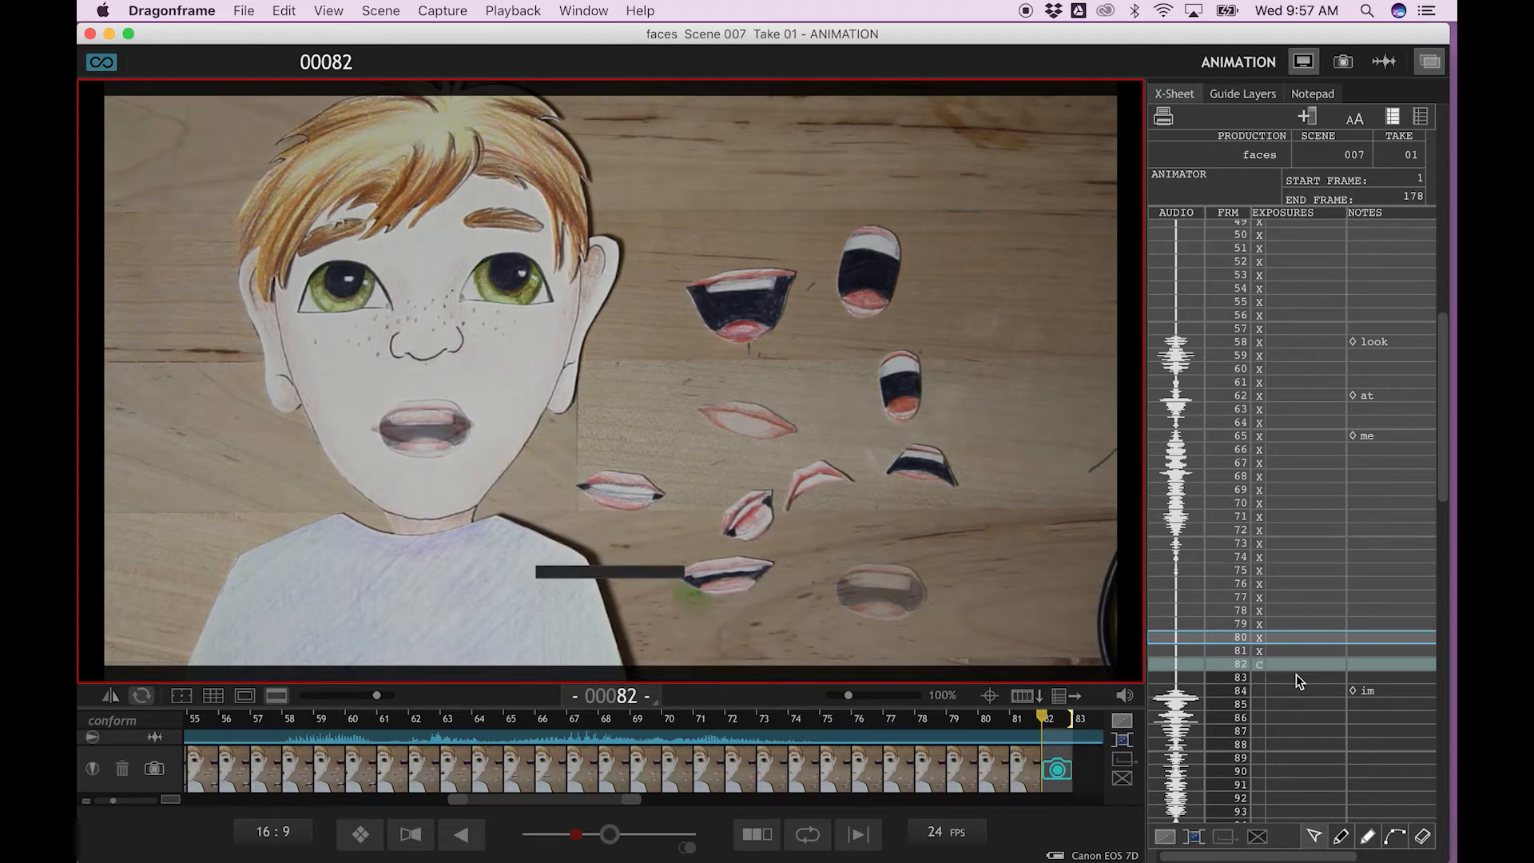
Capture the start of the word "im", using the medium open mouth with upper teeth for frames 82 to 86
key("Return")
key("Return")
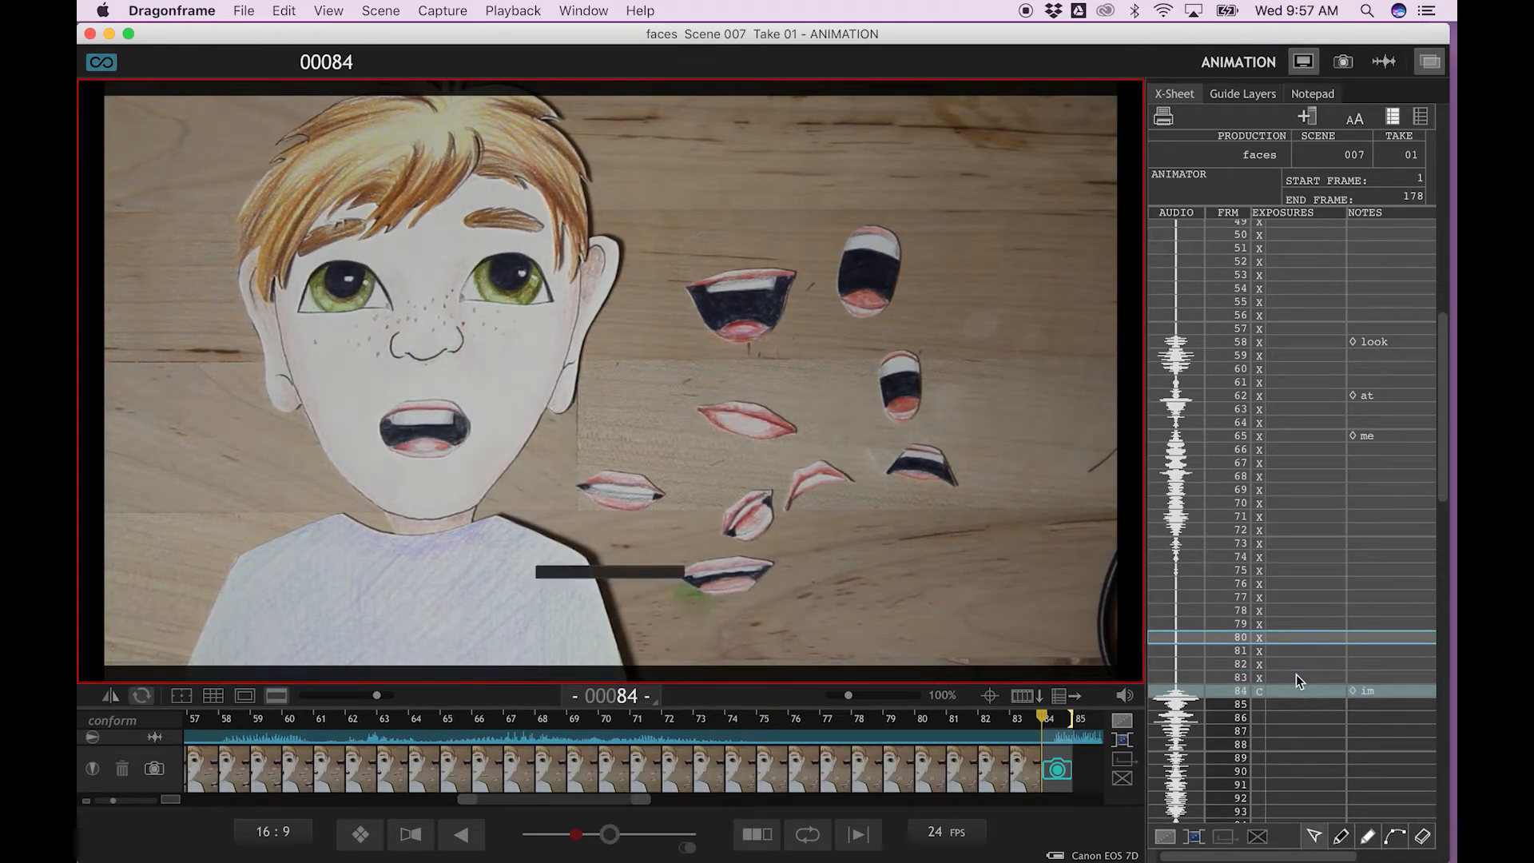
key("Return")
key("Return")
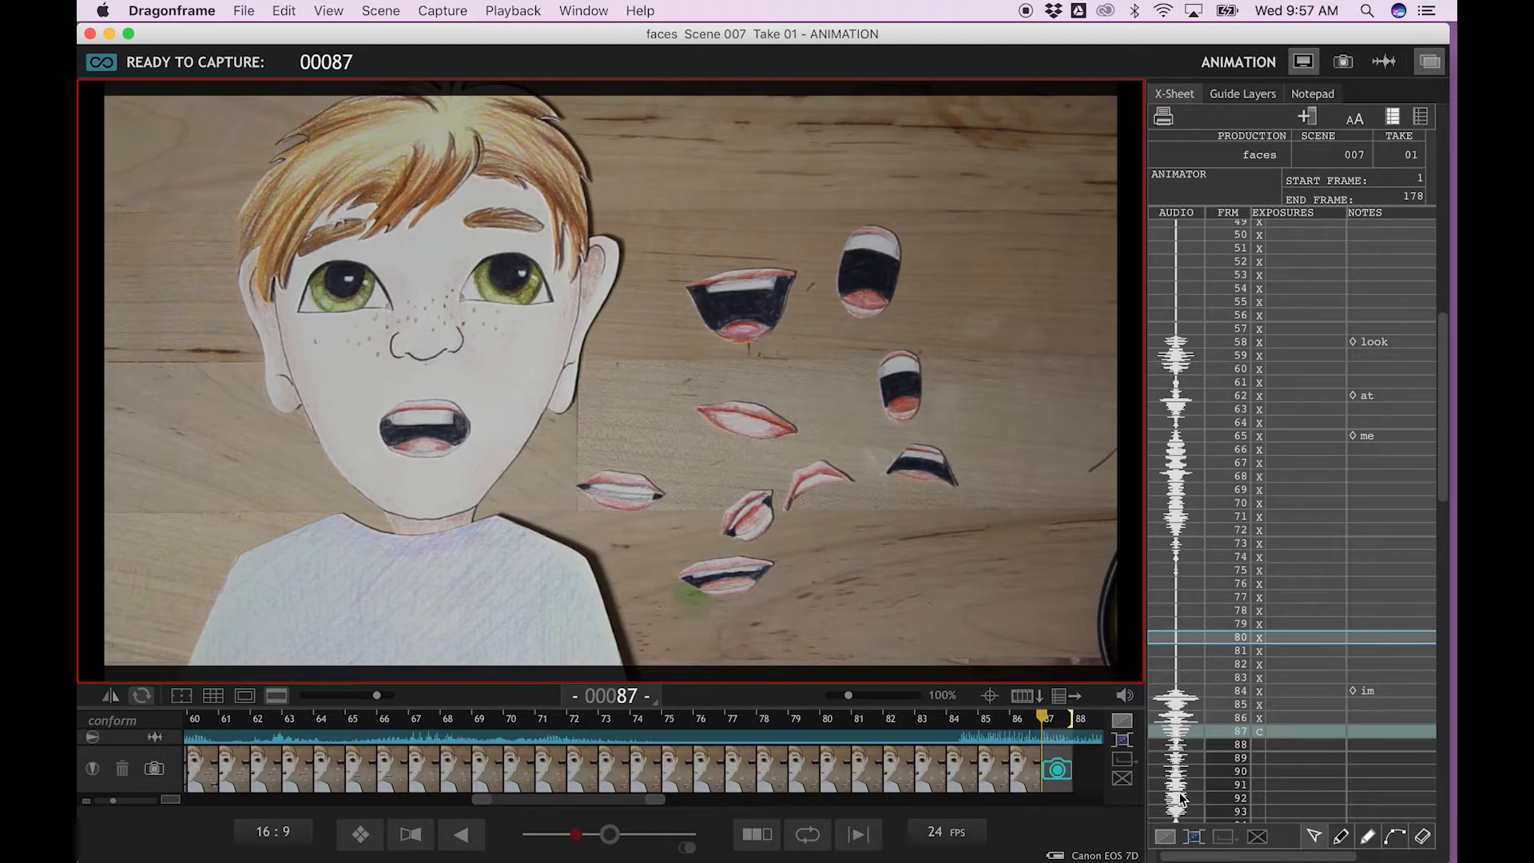
Check the X-Sheet notes from "im" to "king" and the voice waveform with its mouth track in the Audio workspace
scroll(1181, 766, "down", 5)
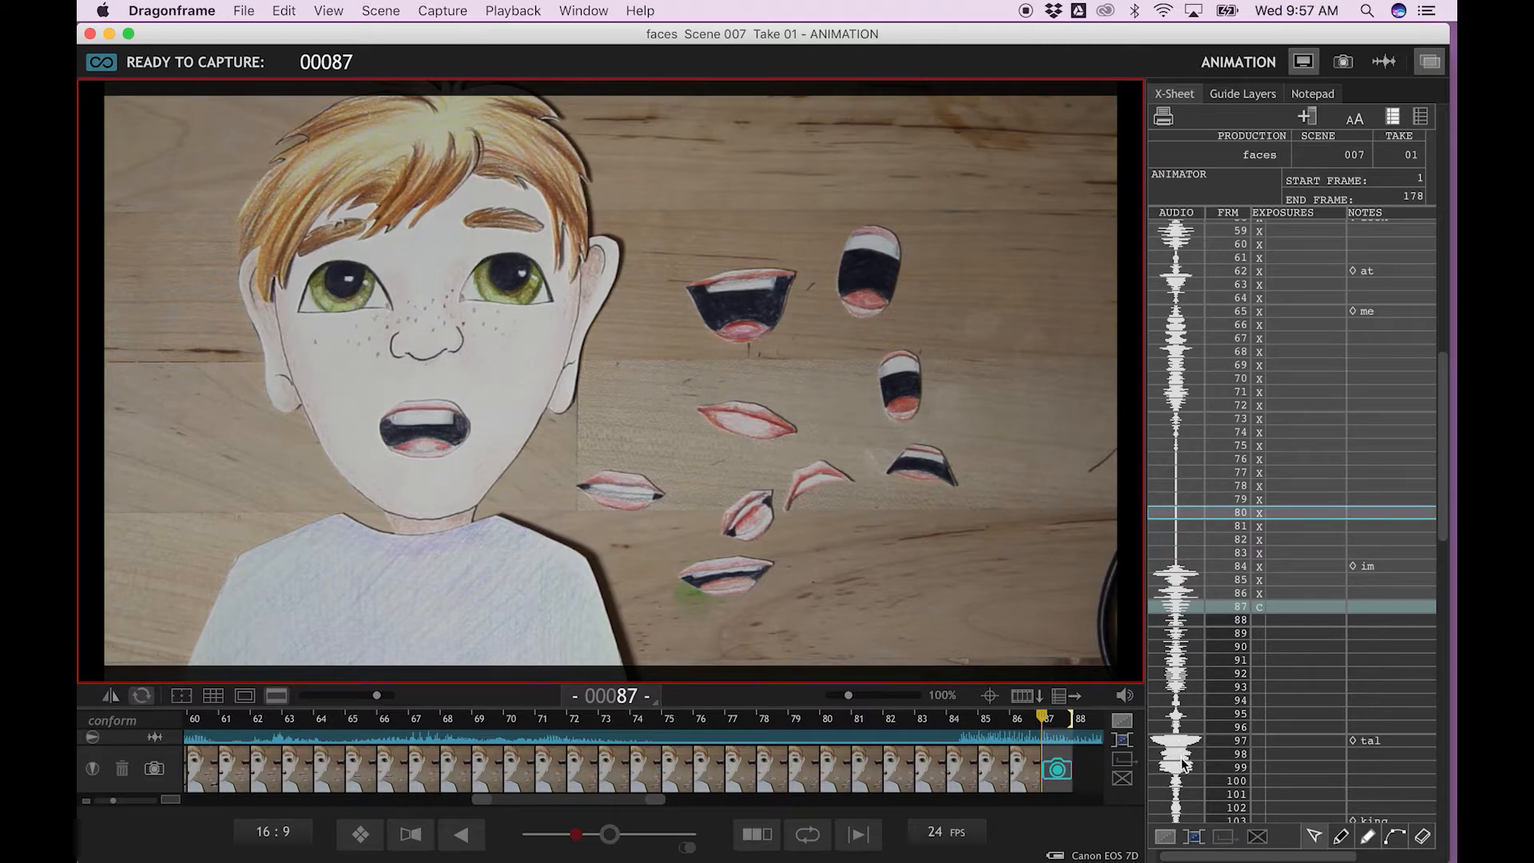
scroll(1184, 777, "down", 3)
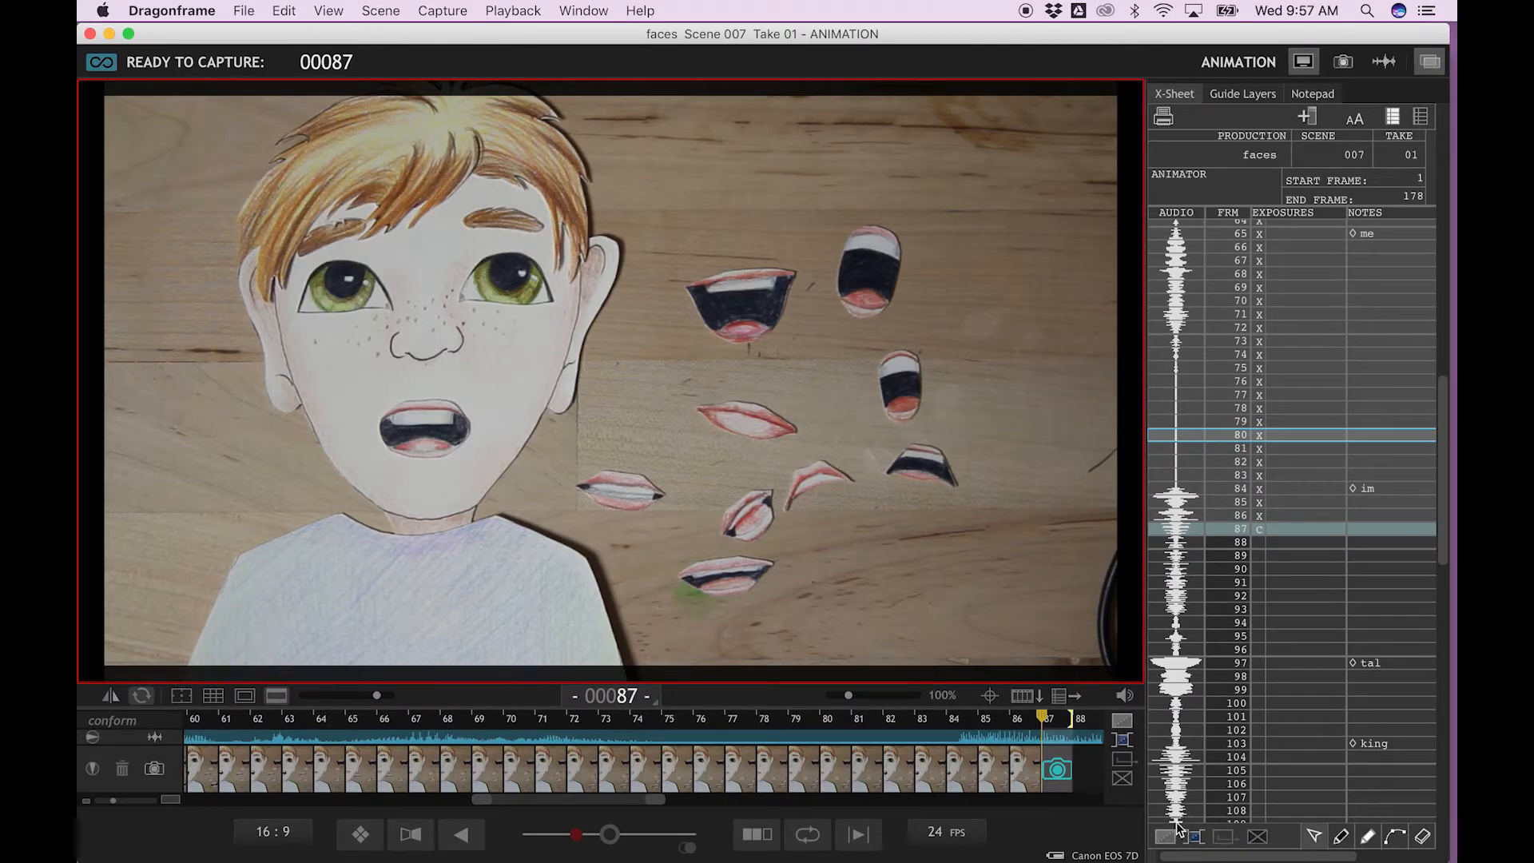
scroll(1185, 754, "up", 5)
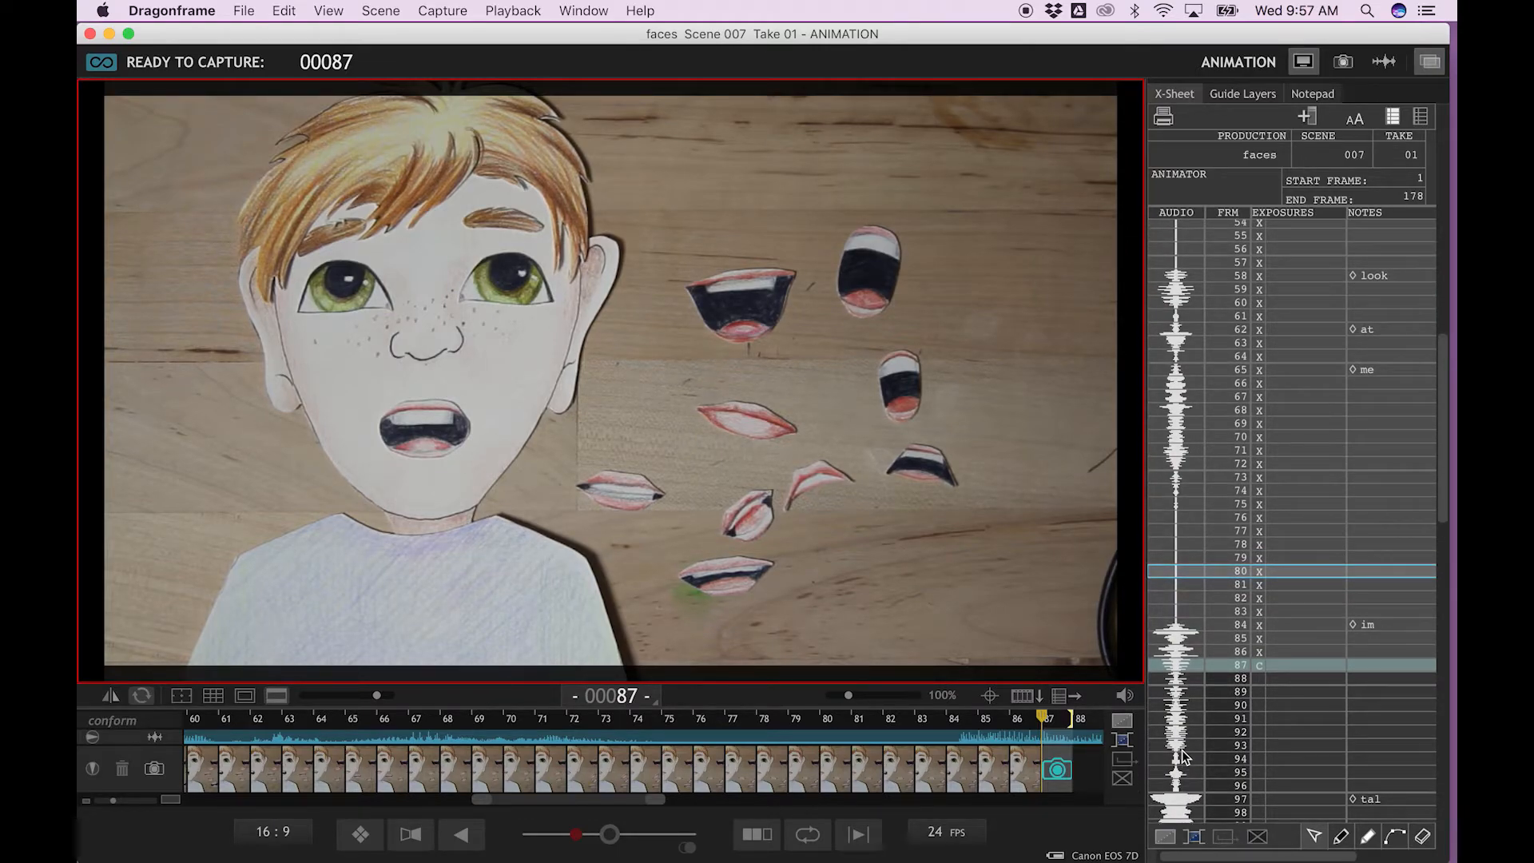
left_click(1386, 62)
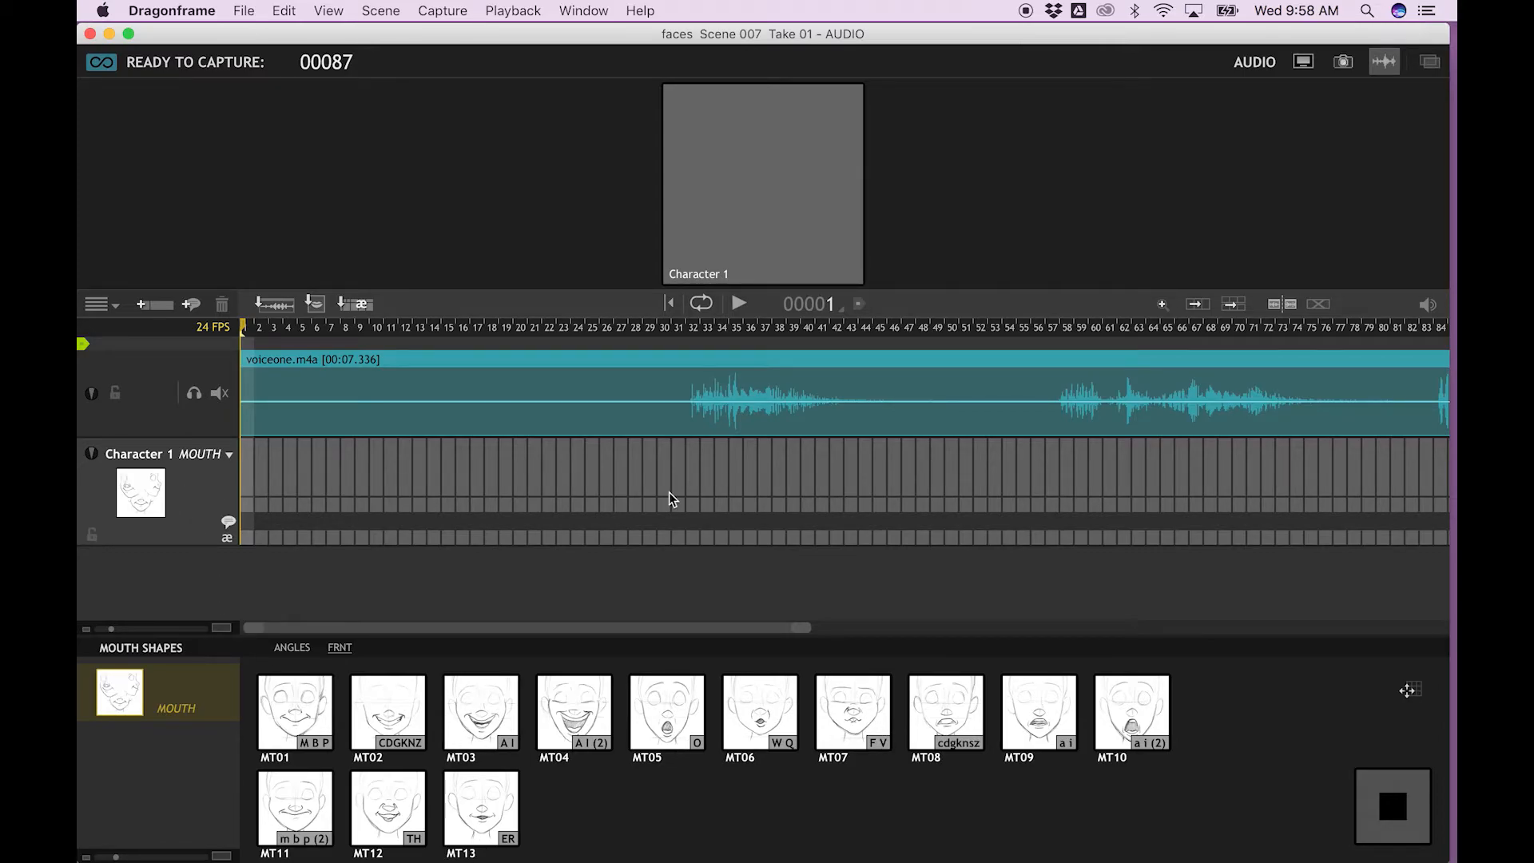
left_click(705, 480)
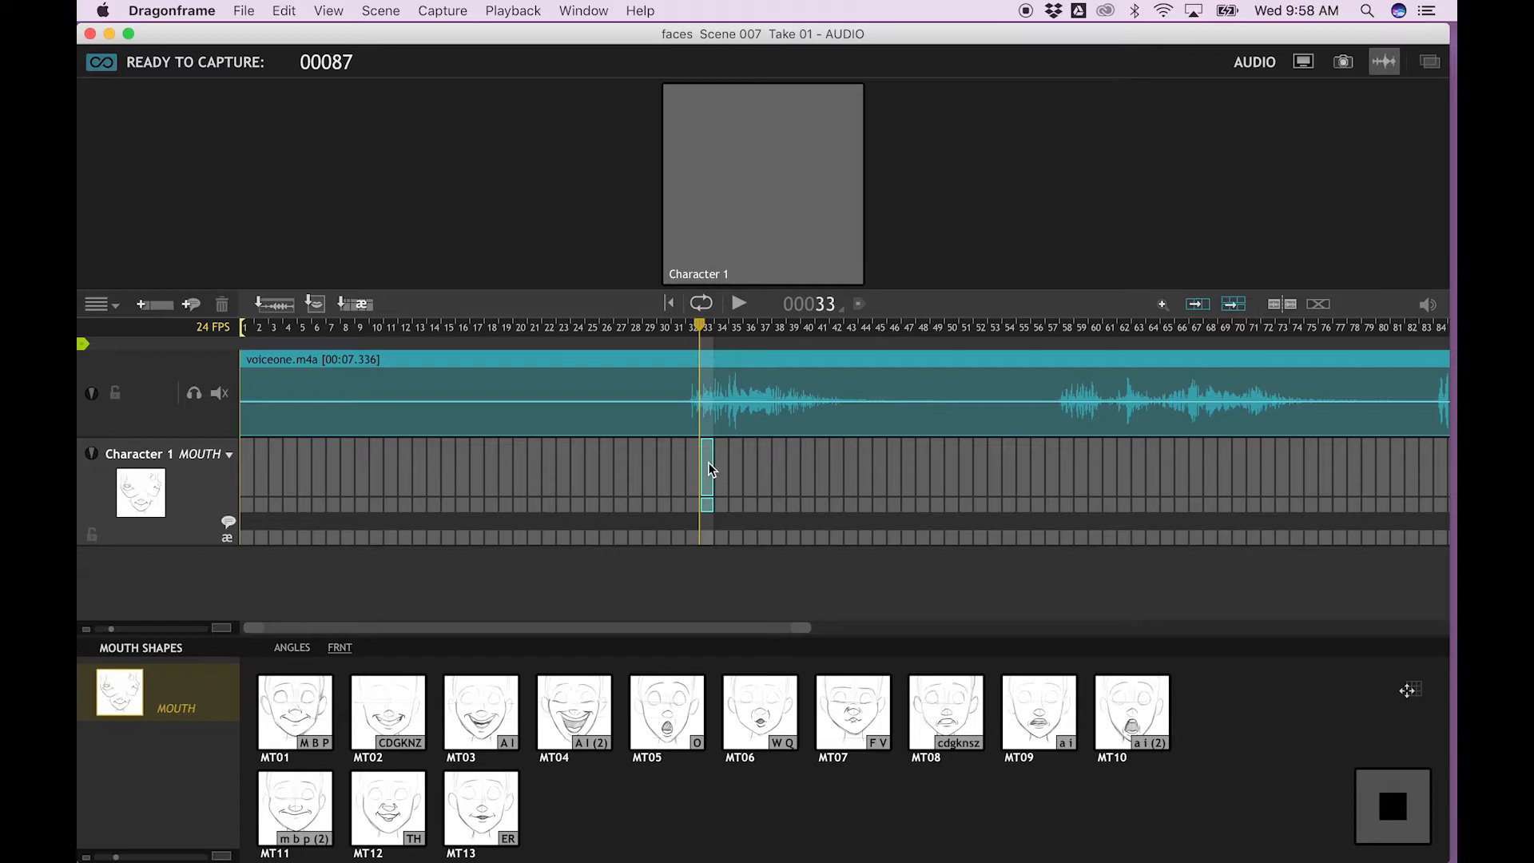
scroll(708, 470, "right", 1)
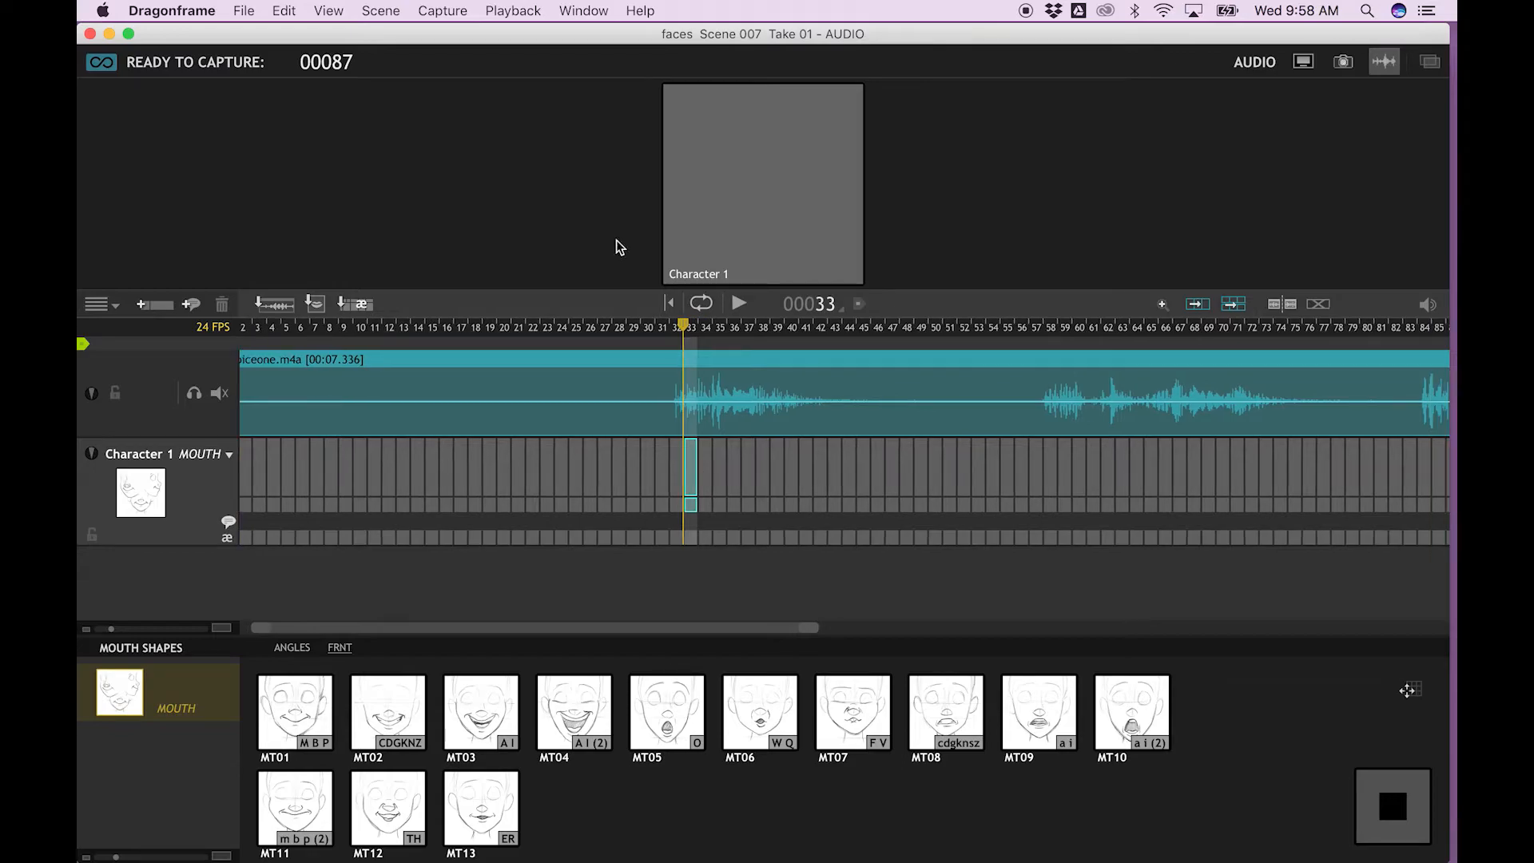
left_click(1303, 63)
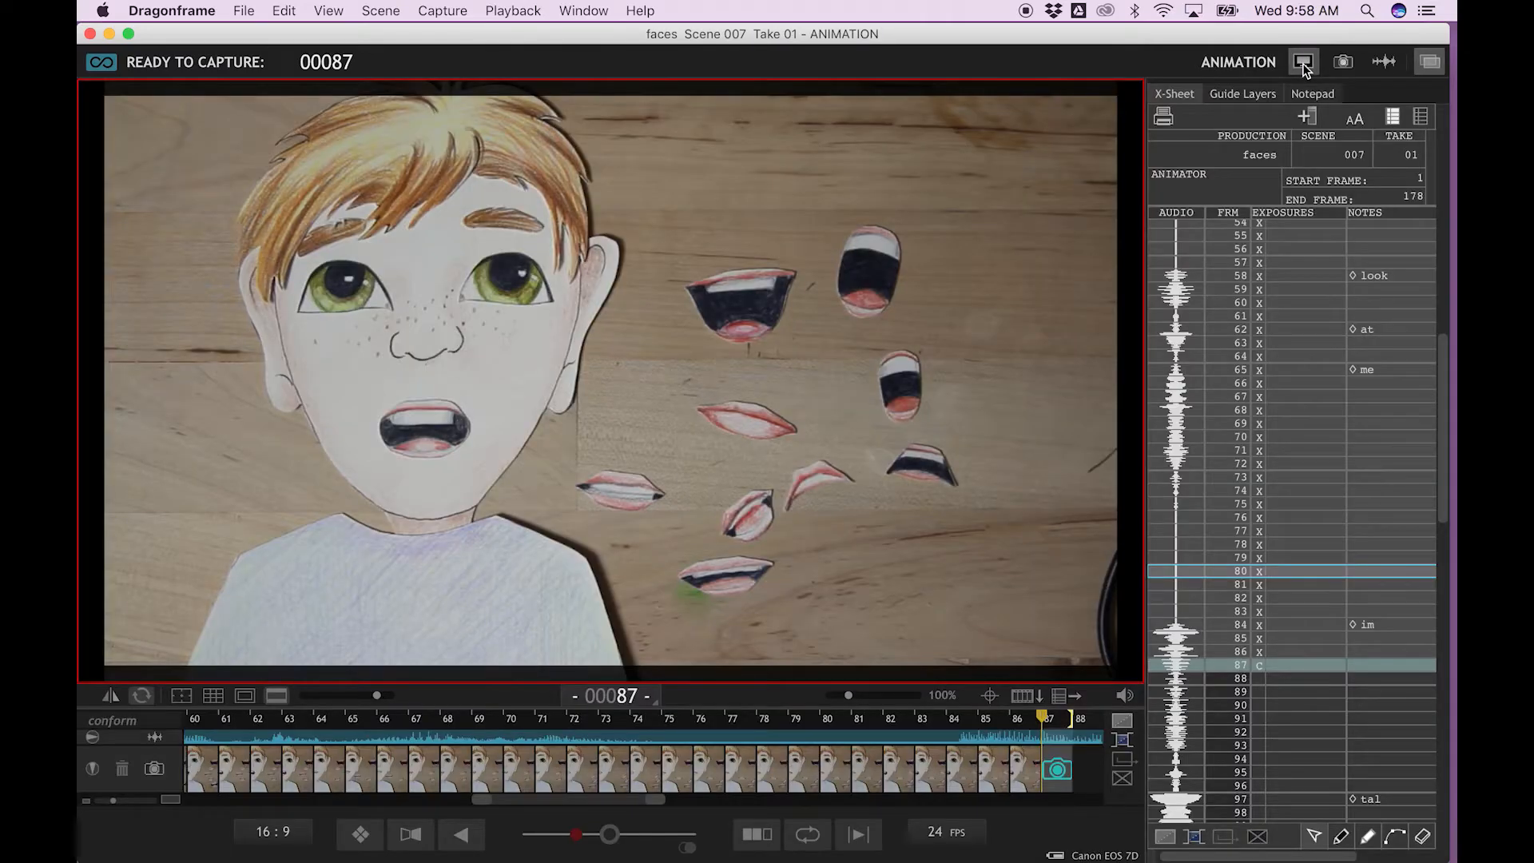
Finish the word "im", using the slightly open mouth for frames 87 and 88 and the closed lips for frames 89 to 95
left_click(1291, 665)
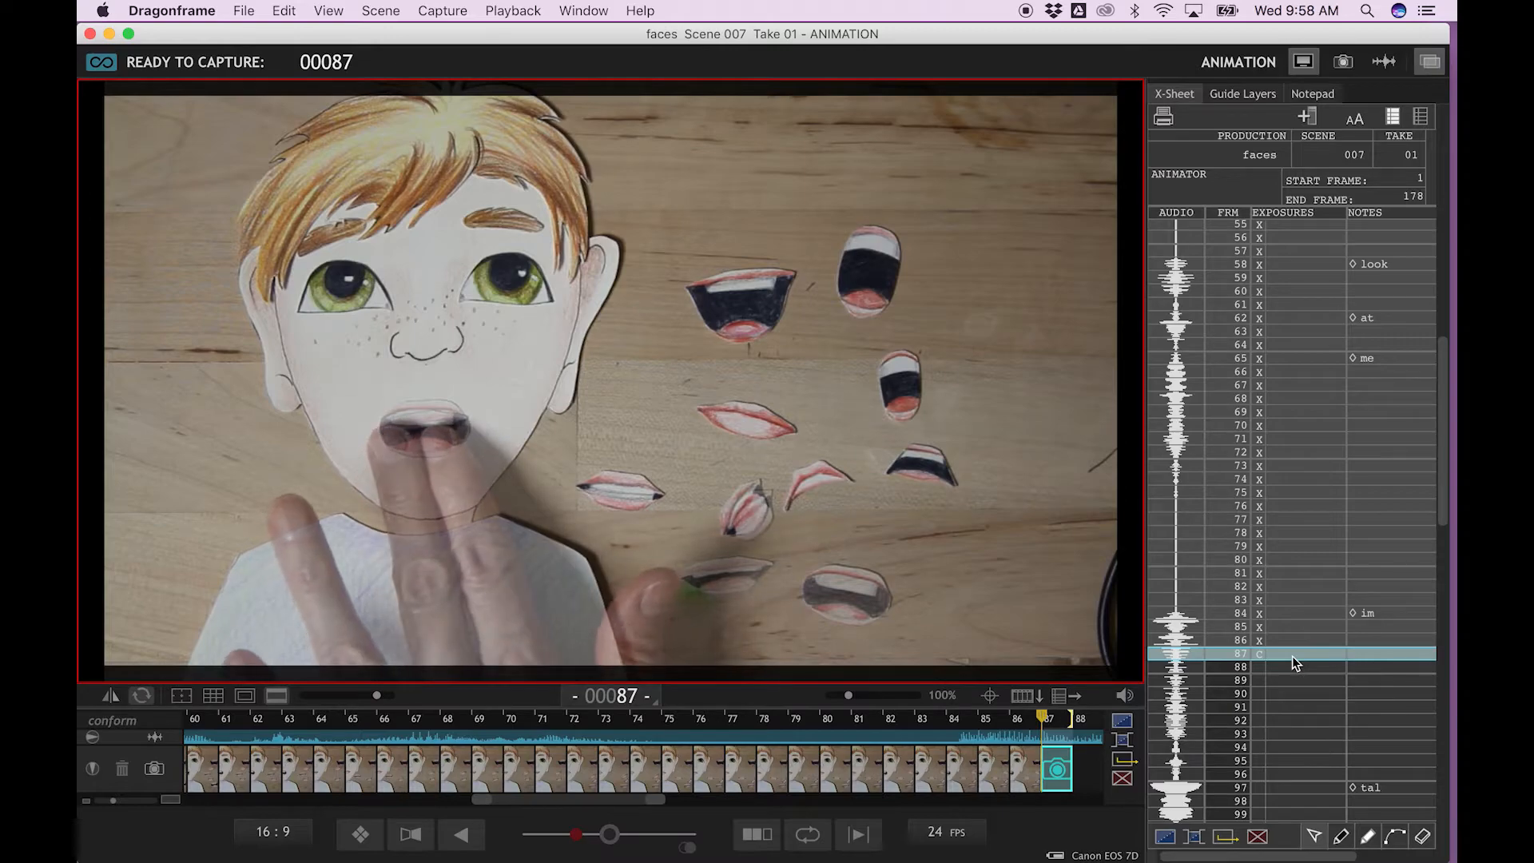
key("Return")
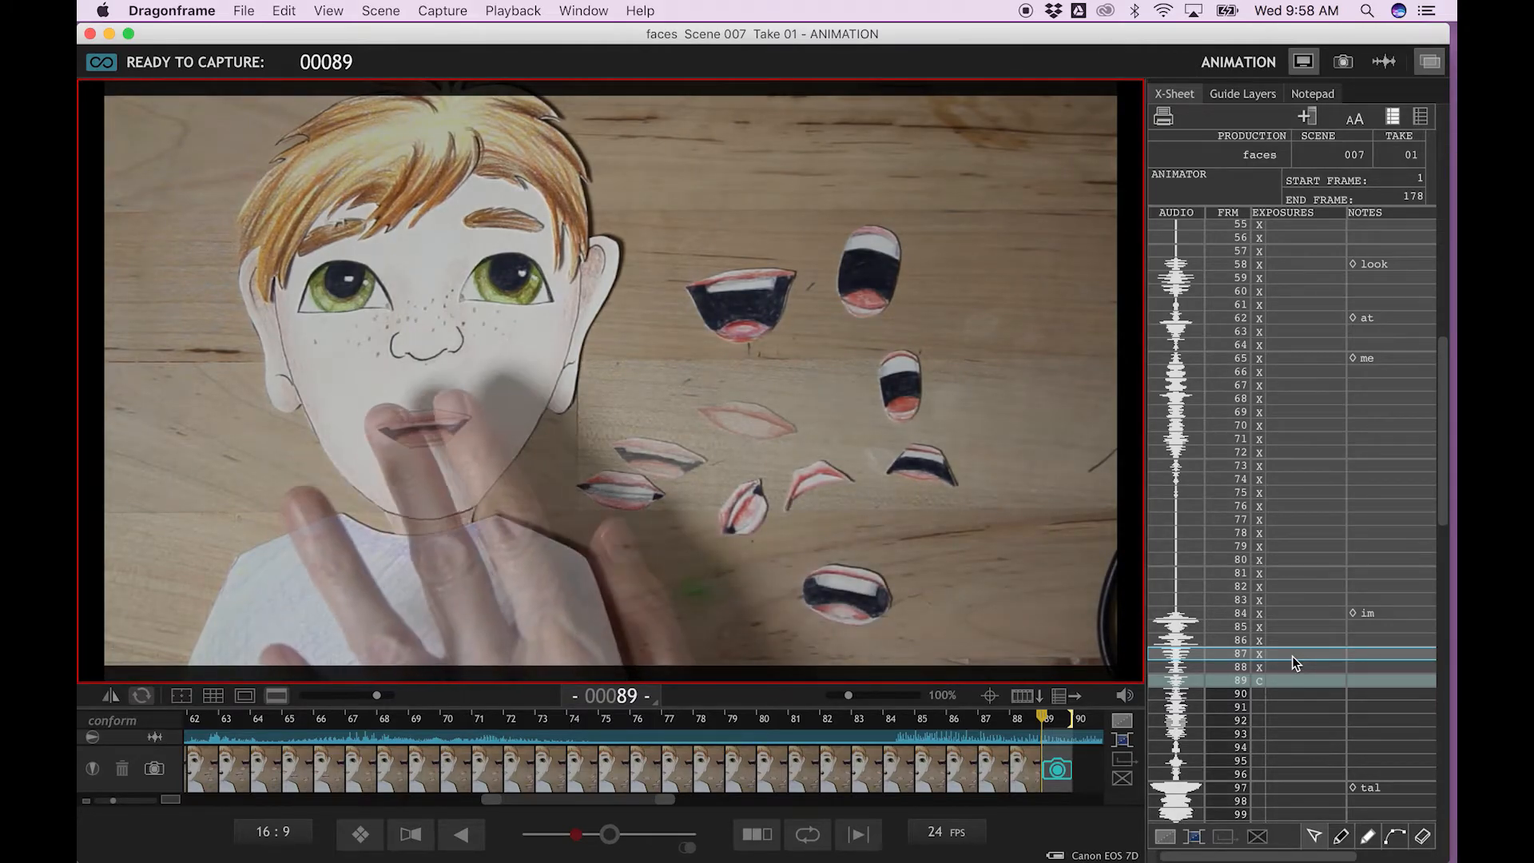
key("Return")
key("Return")
key("Return")
key("Return")
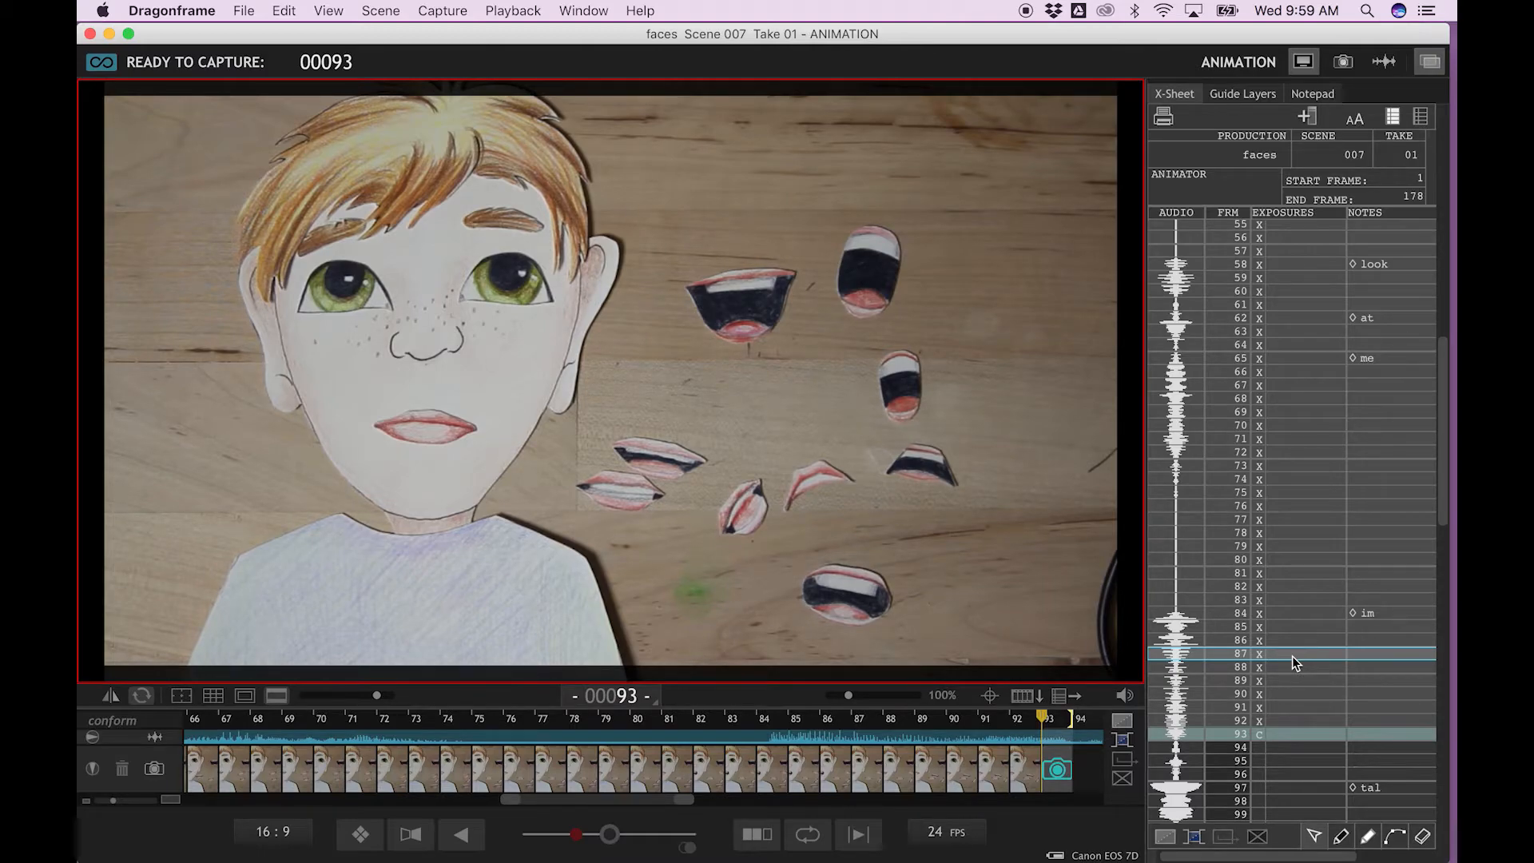
key("0")
key("Return")
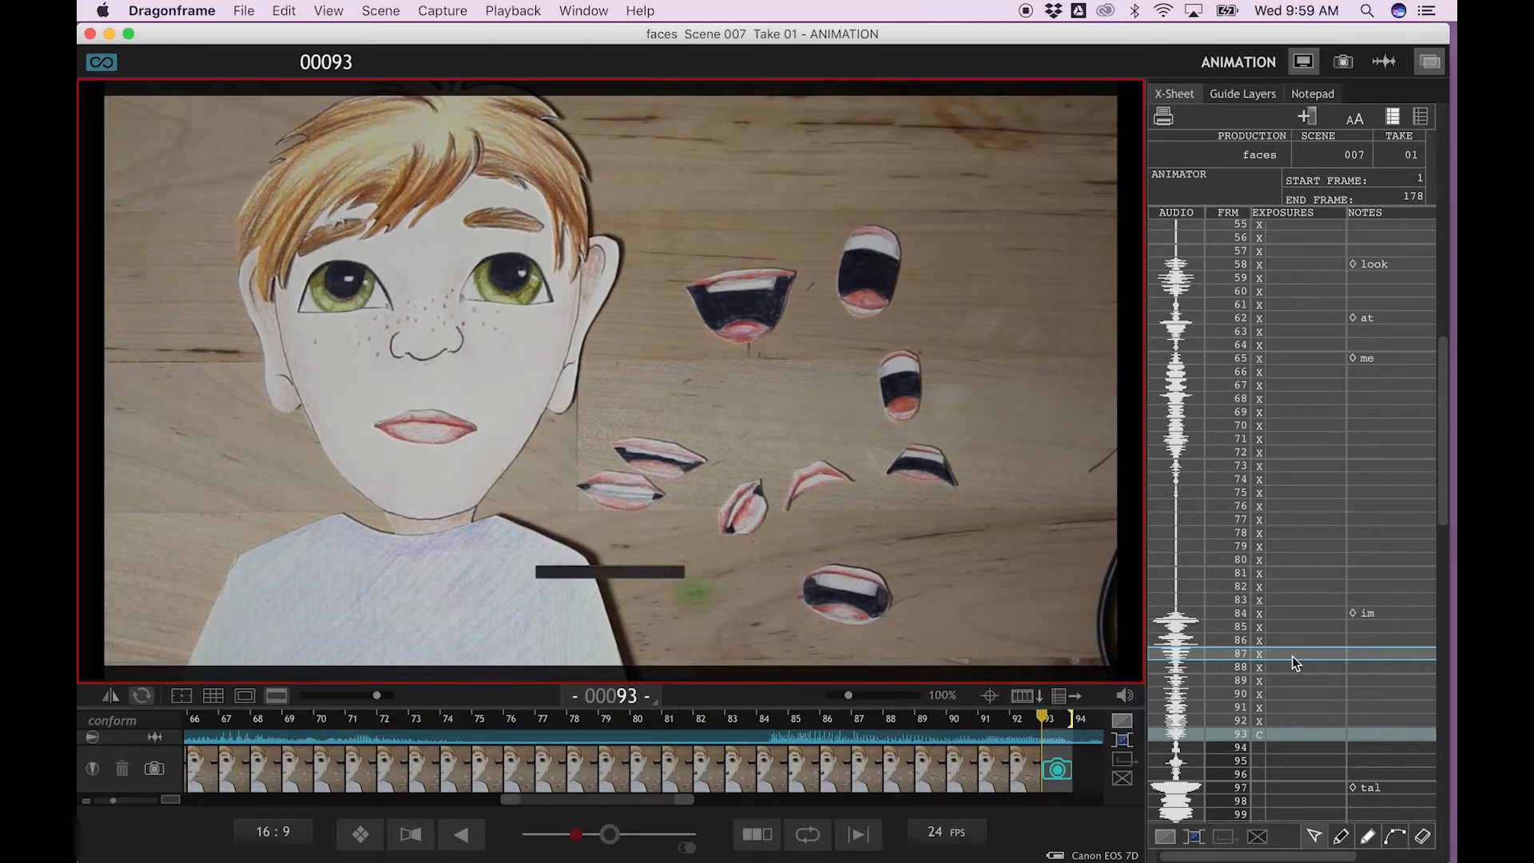
key("Return")
key("Return")
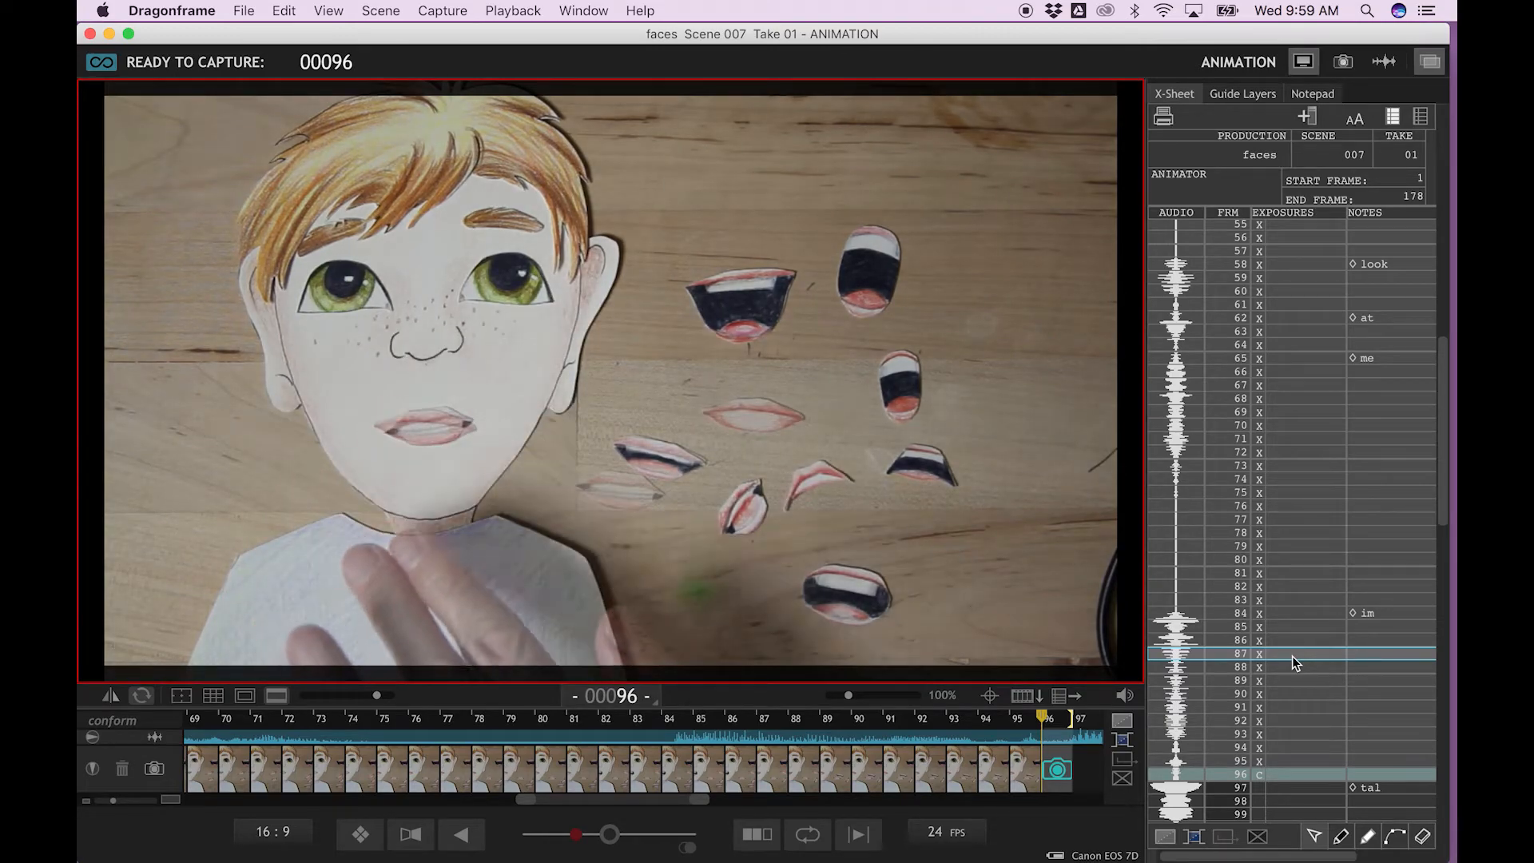
Capture the syllable "tal", using the narrow teeth-showing mouth for frames 96 and 97 and the widest open mouth for frames 98 to 100
key("Return")
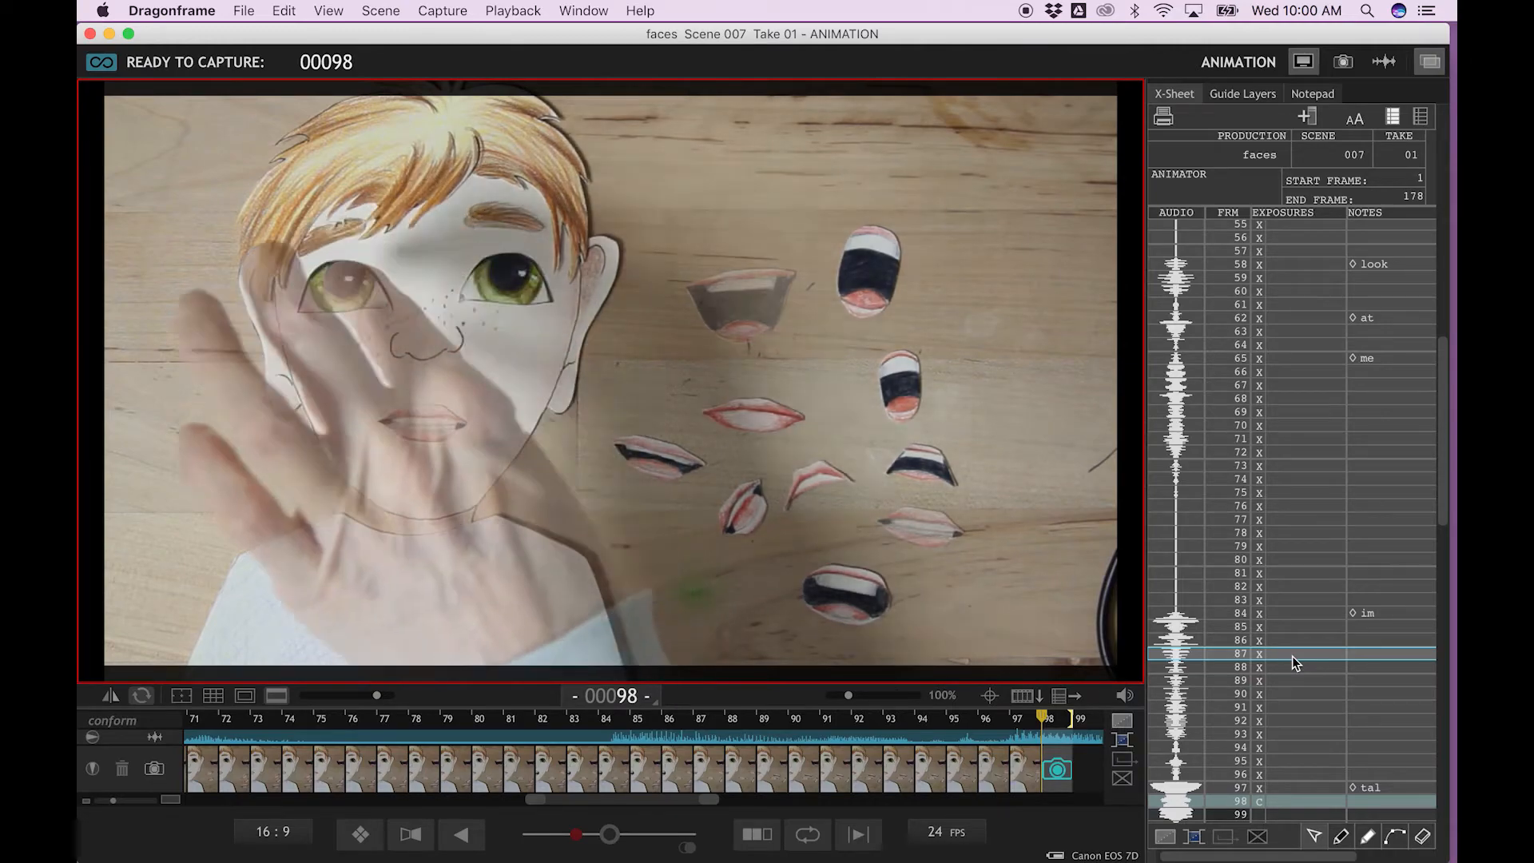
key("Return")
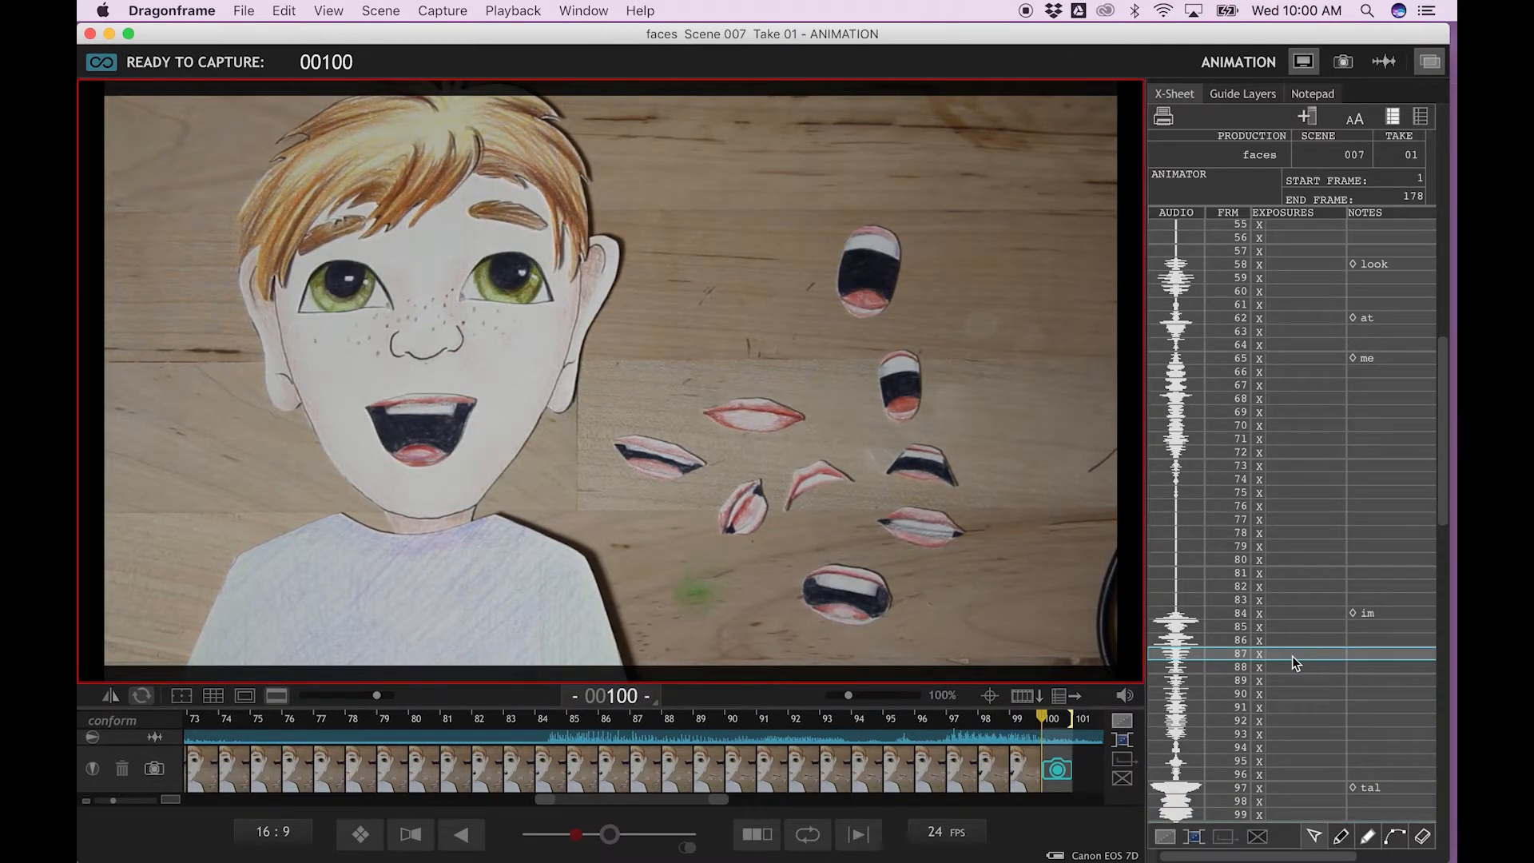
key("Return")
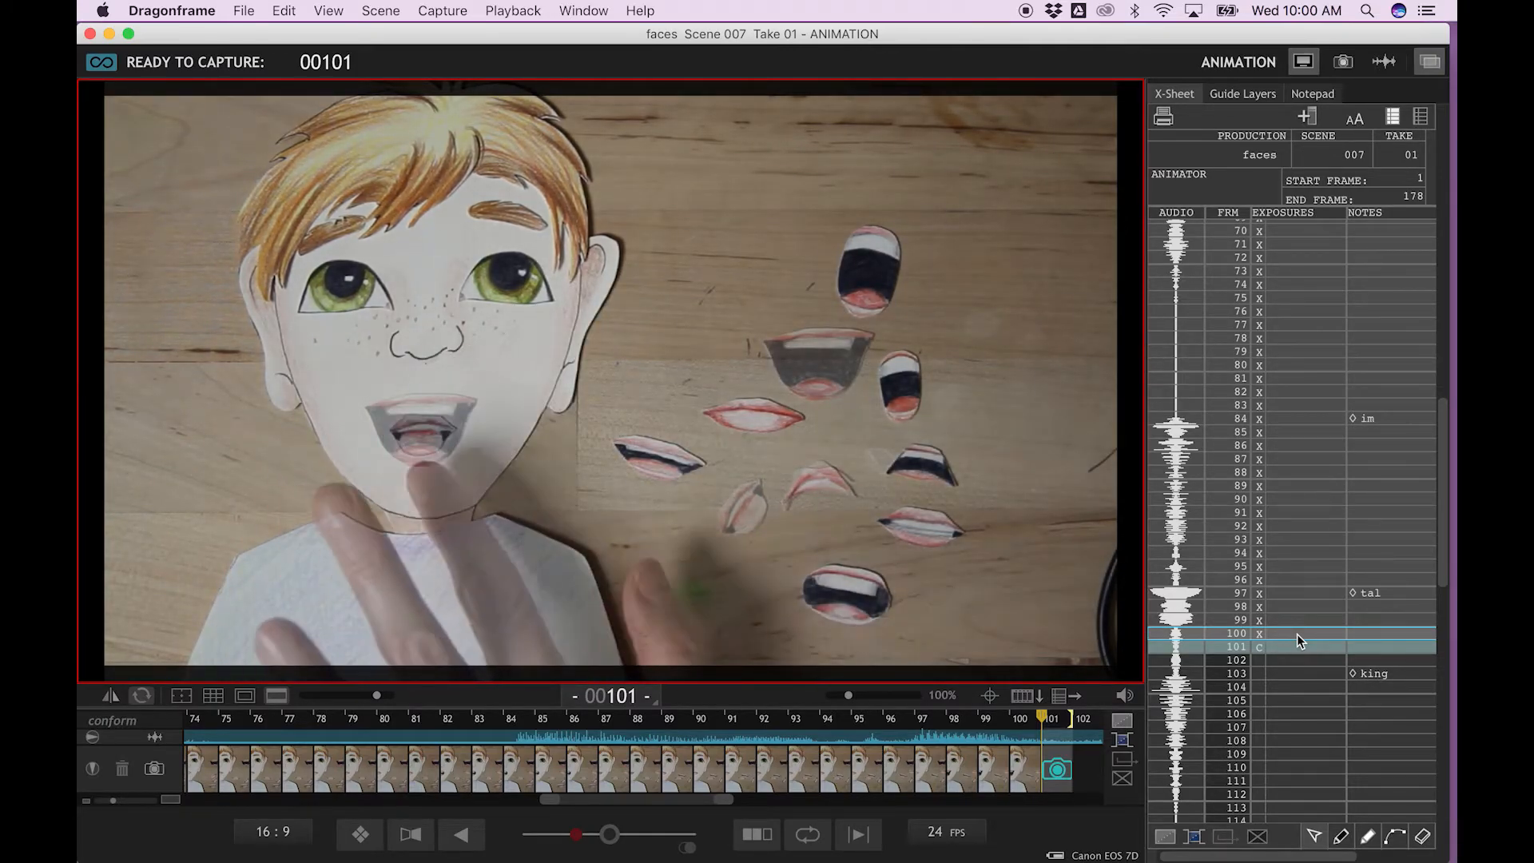
Lead into the syllable "king" with the tongue mouth for frames 101 and 102 and the slightly open mouth for frames 103 and 104
key("Return")
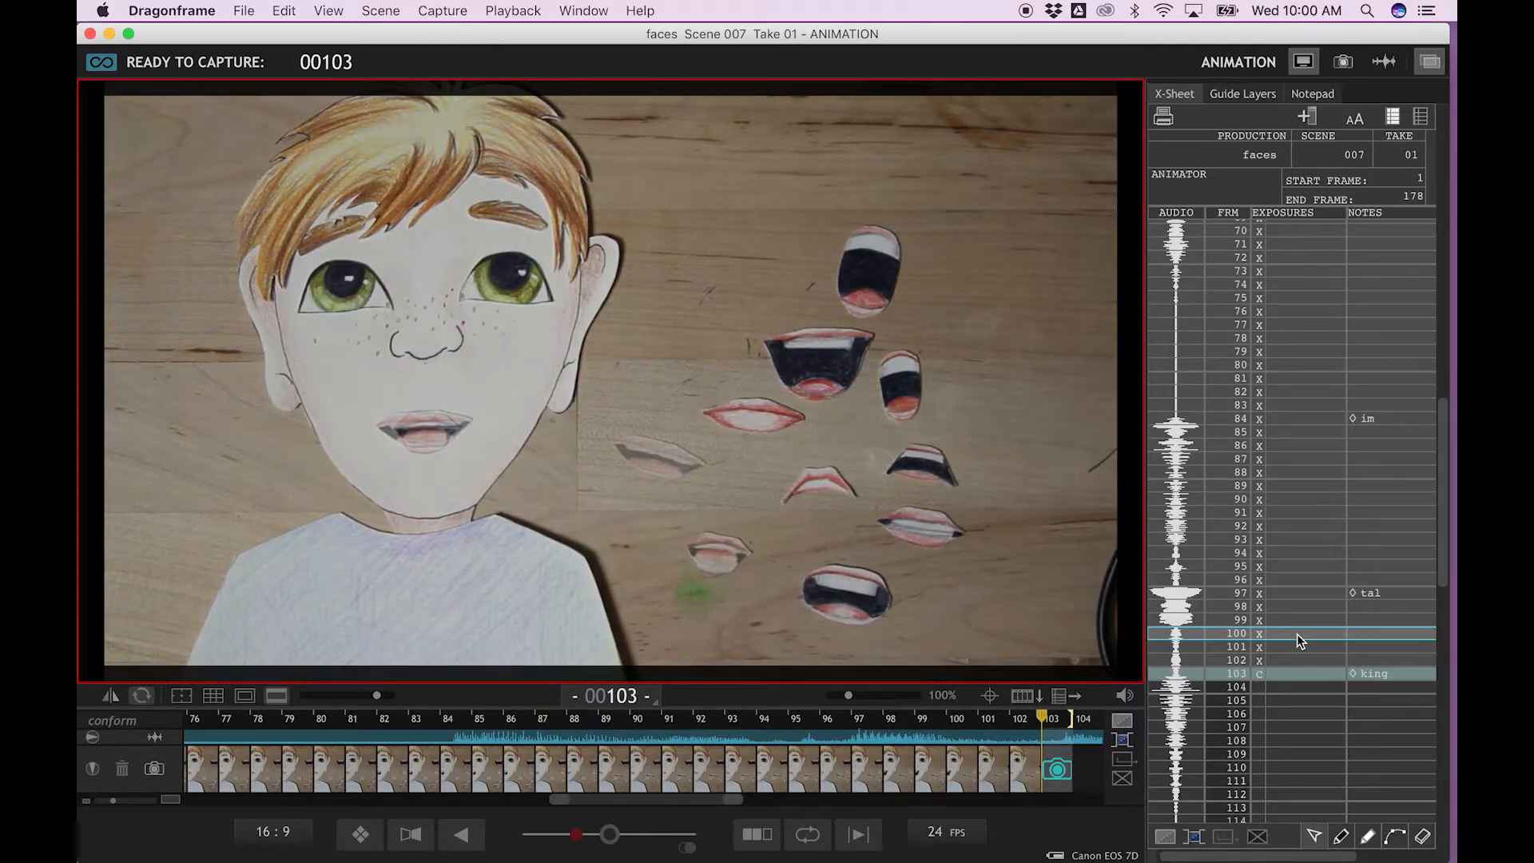
key("Return")
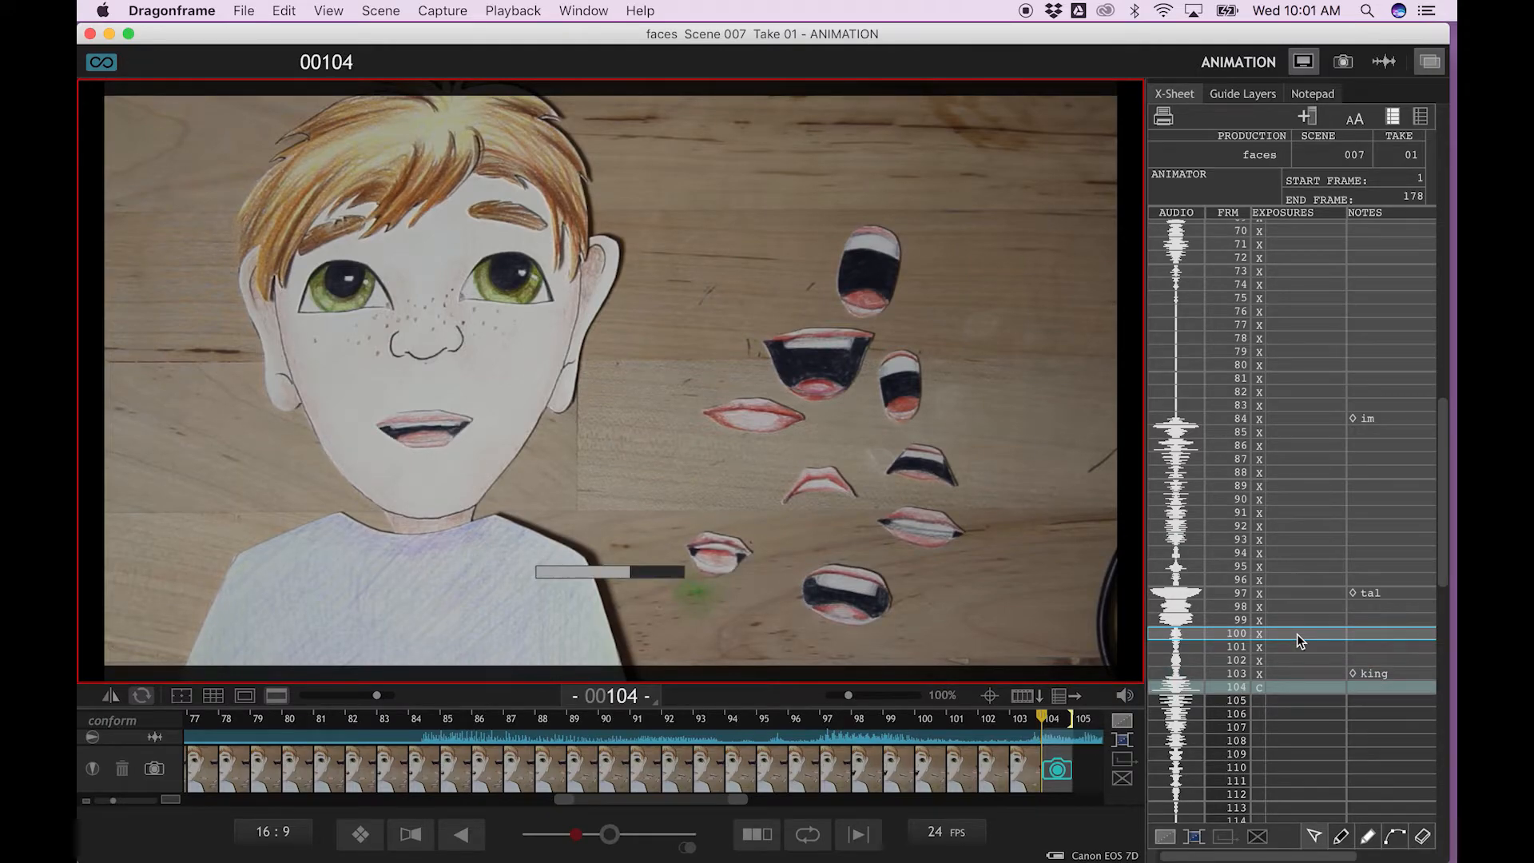
key("Return")
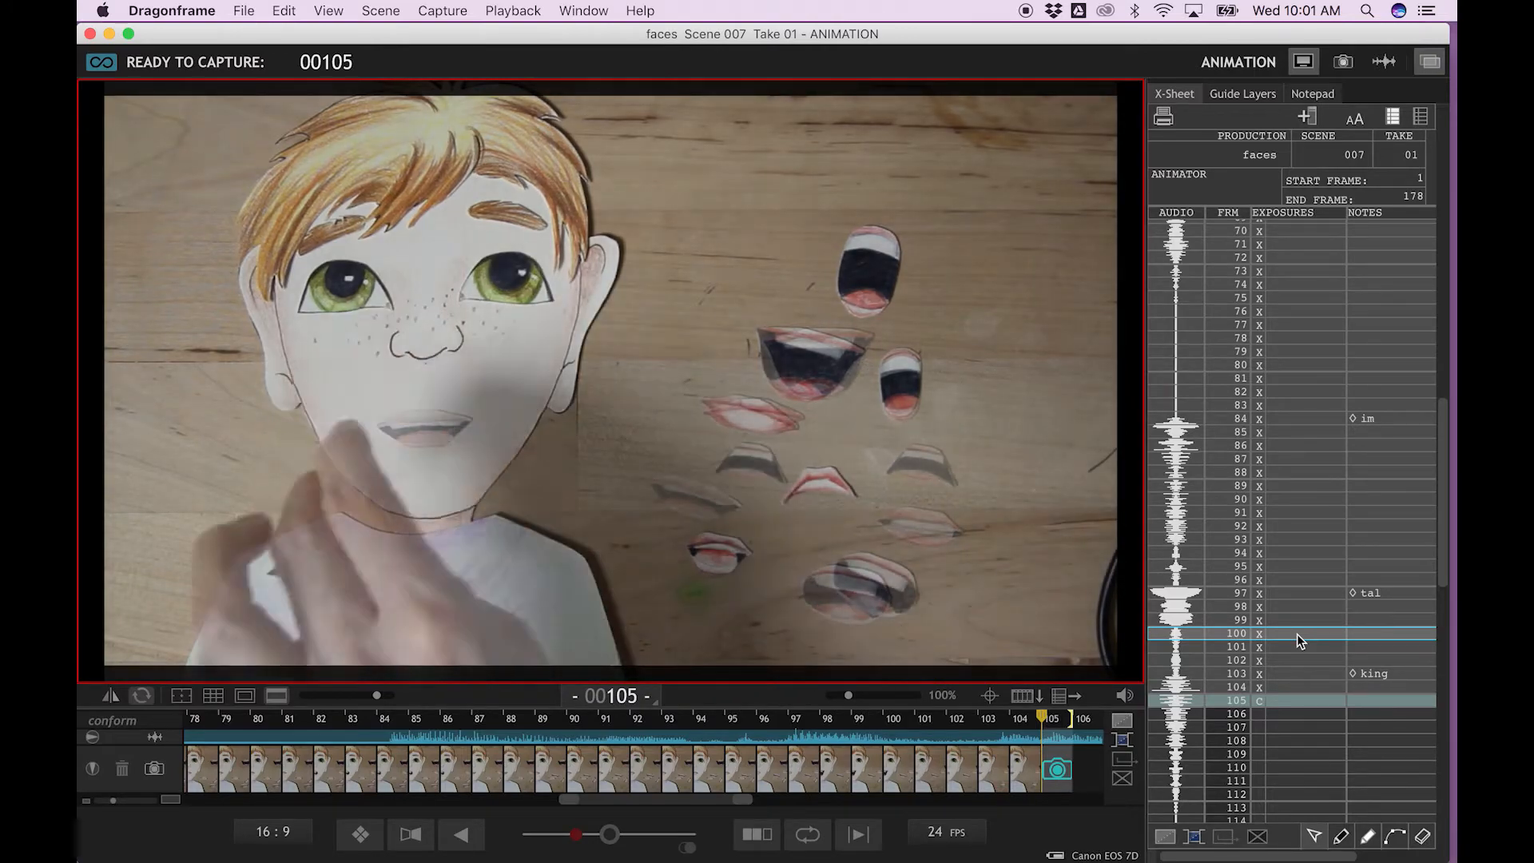
Continue "king" with the narrow teeth-showing mouth for frames 105 to 110, and close the eyes in a blink for frames 111 to 113
key("Return")
key("Return")
key("Return")
key("Return")
key("Return")
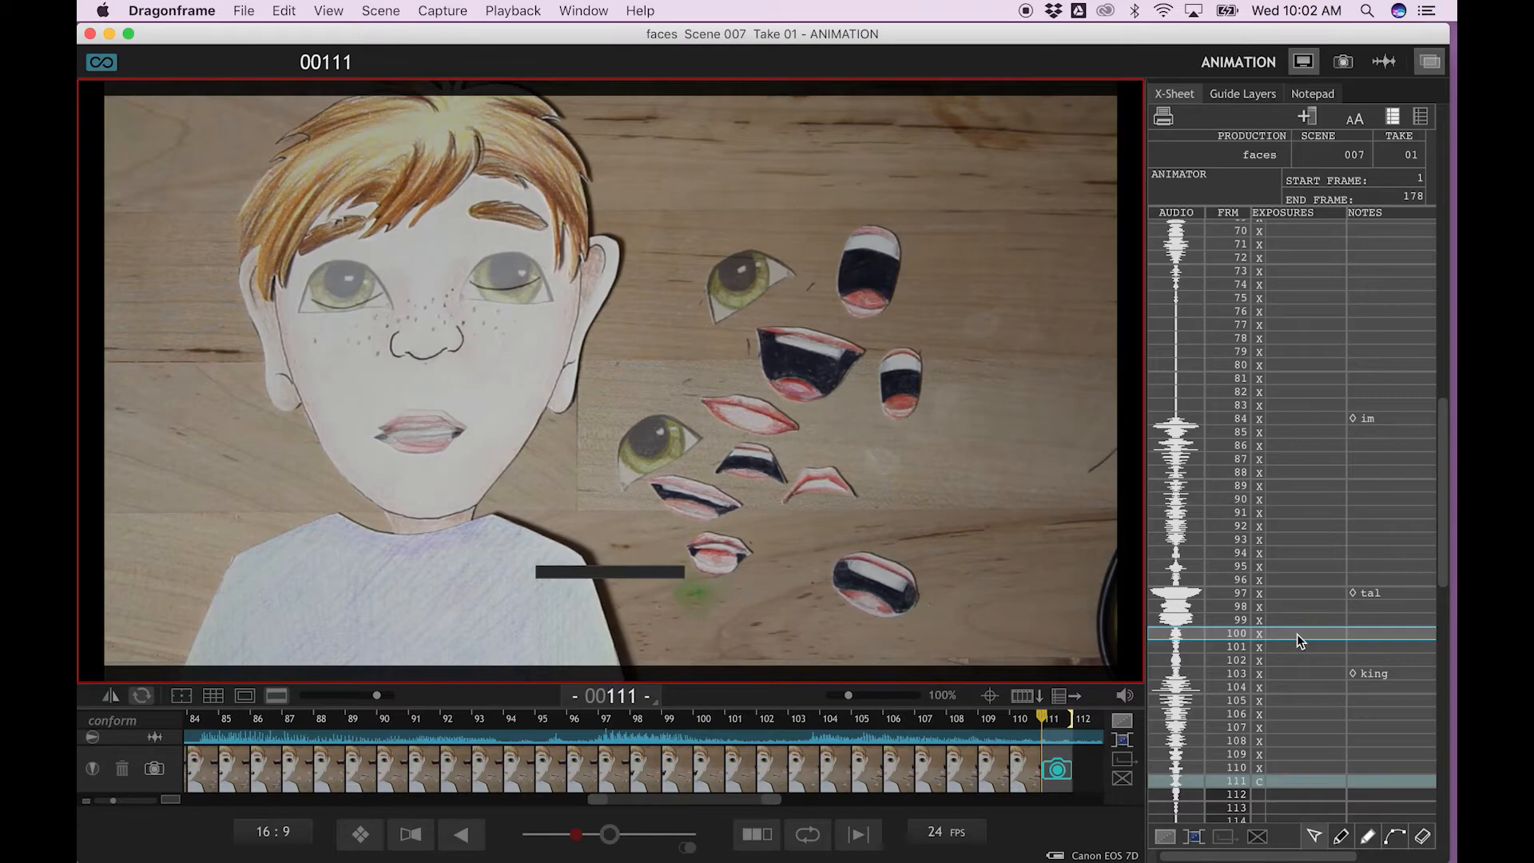
key("Return")
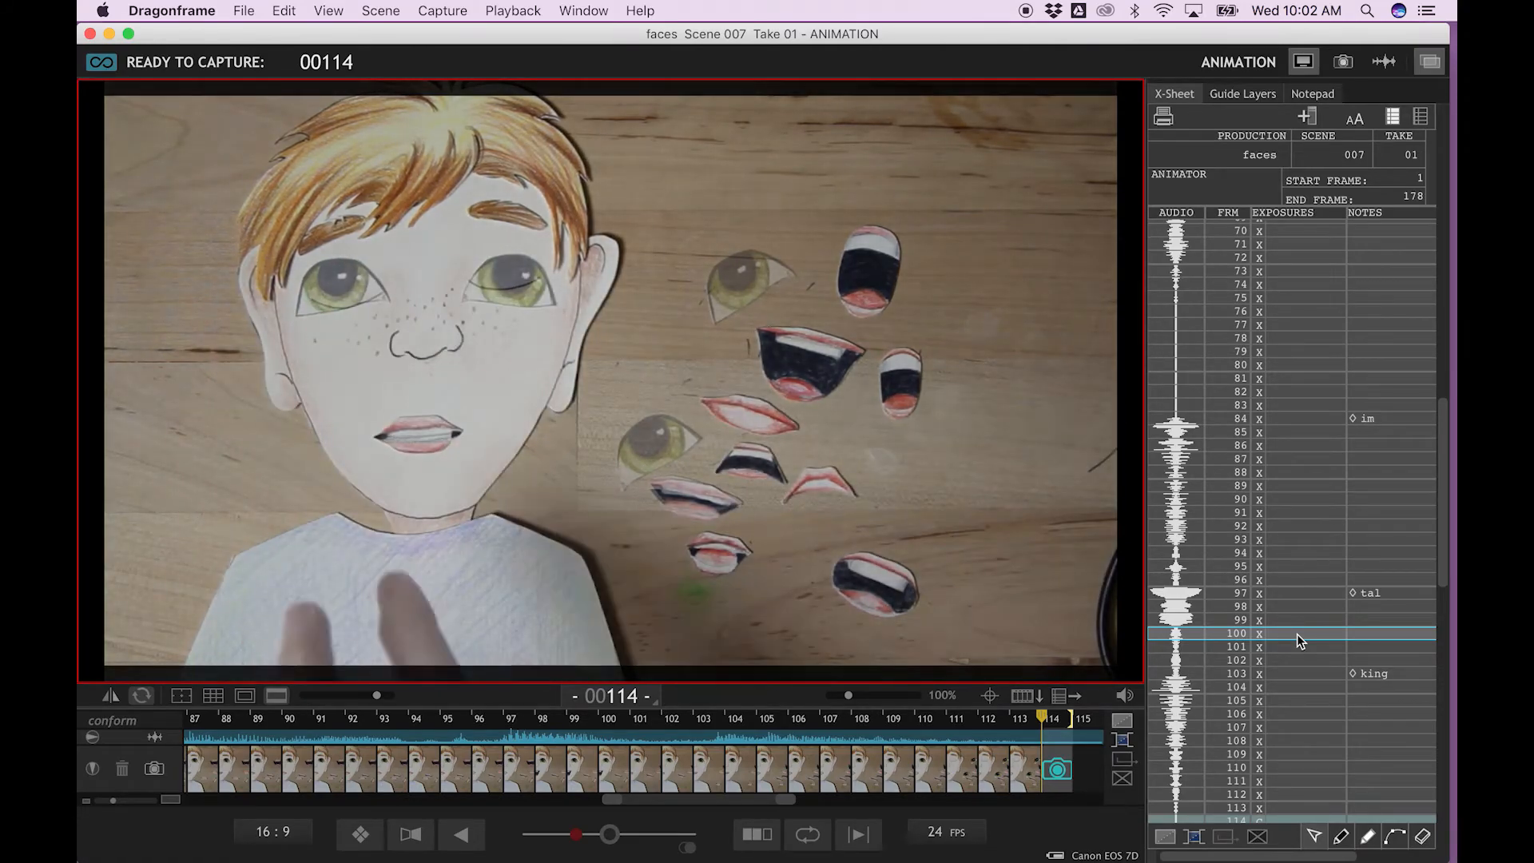
Capture frames 114 and 115 with the eyes open again, and frames 116 and 117 with the closed lips
key("Return")
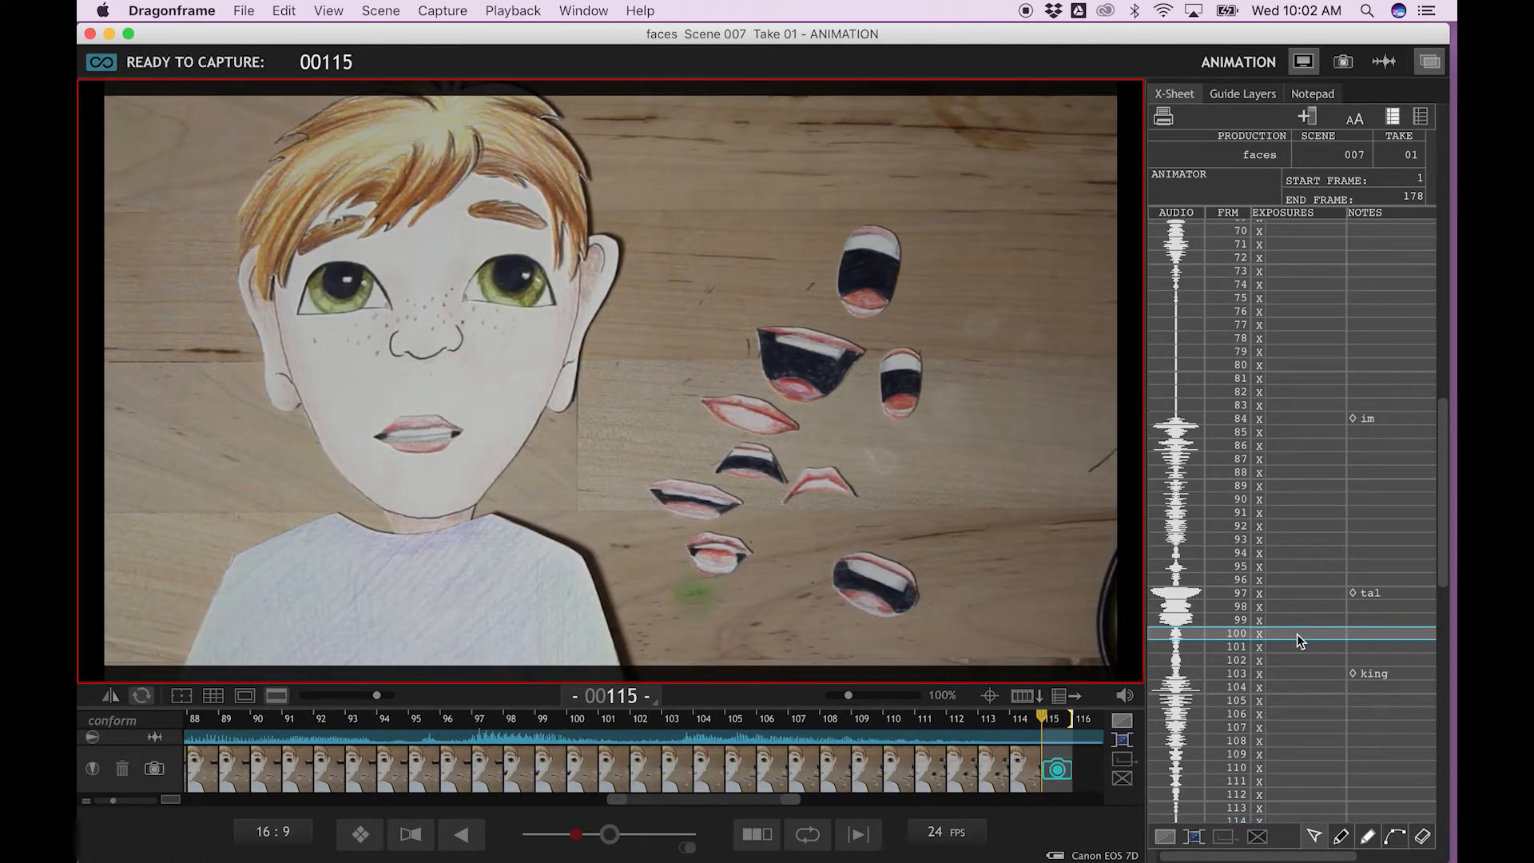
key("Return")
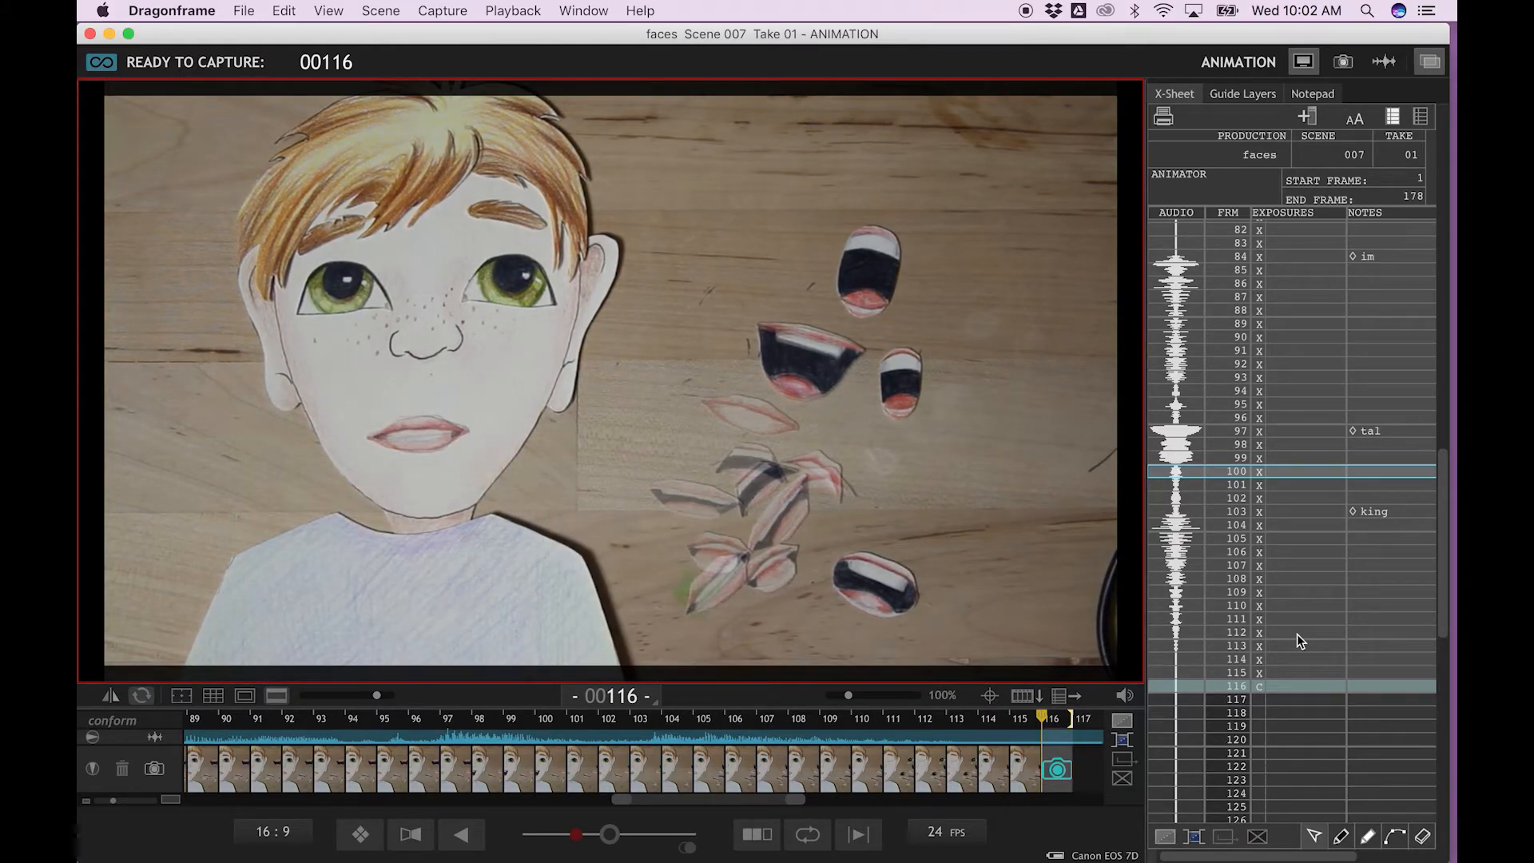
key("Return")
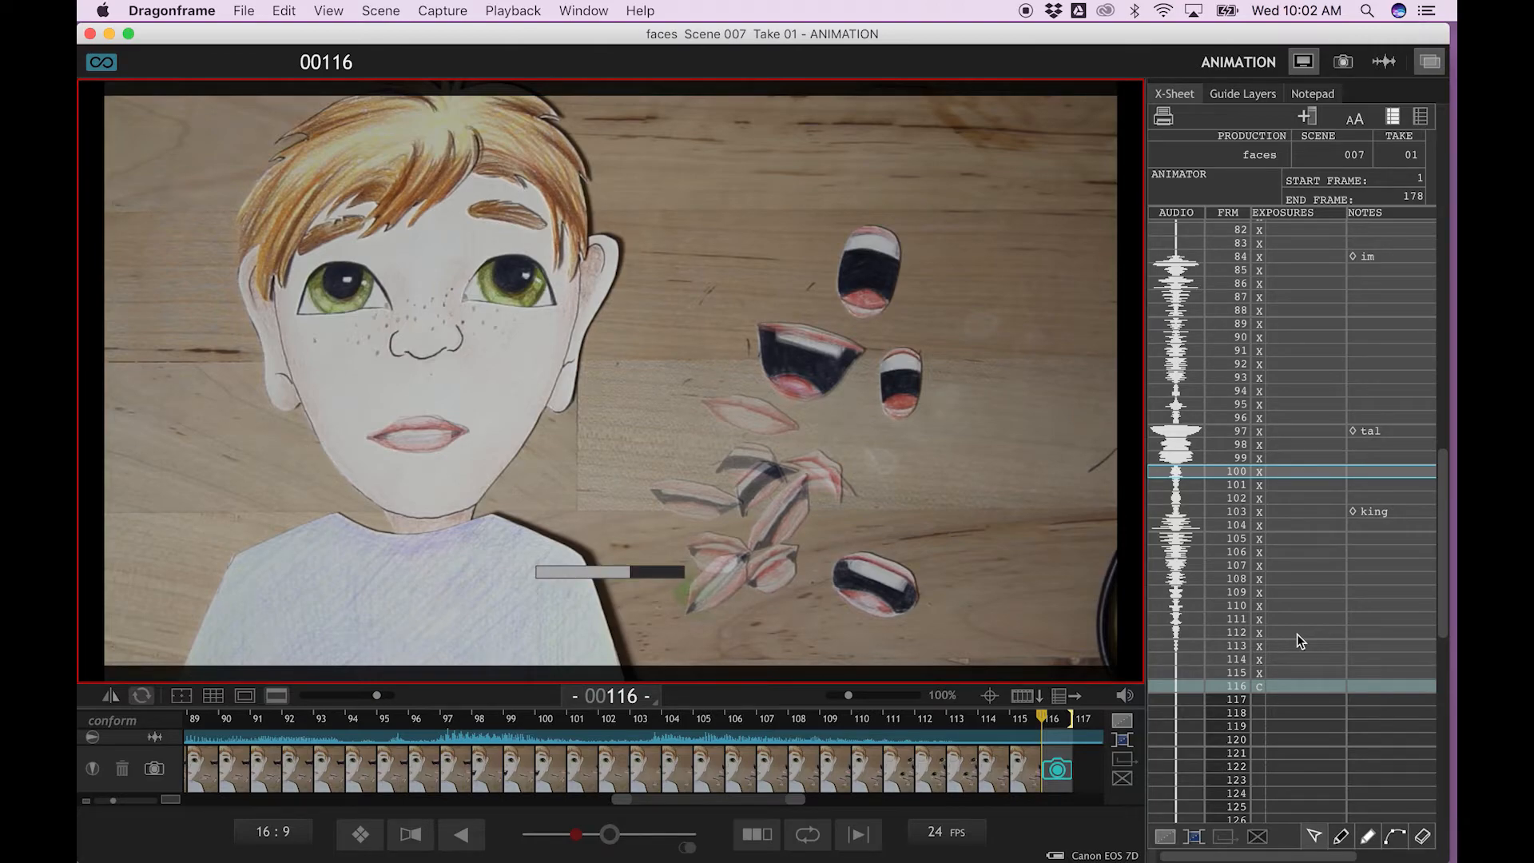
key("0")
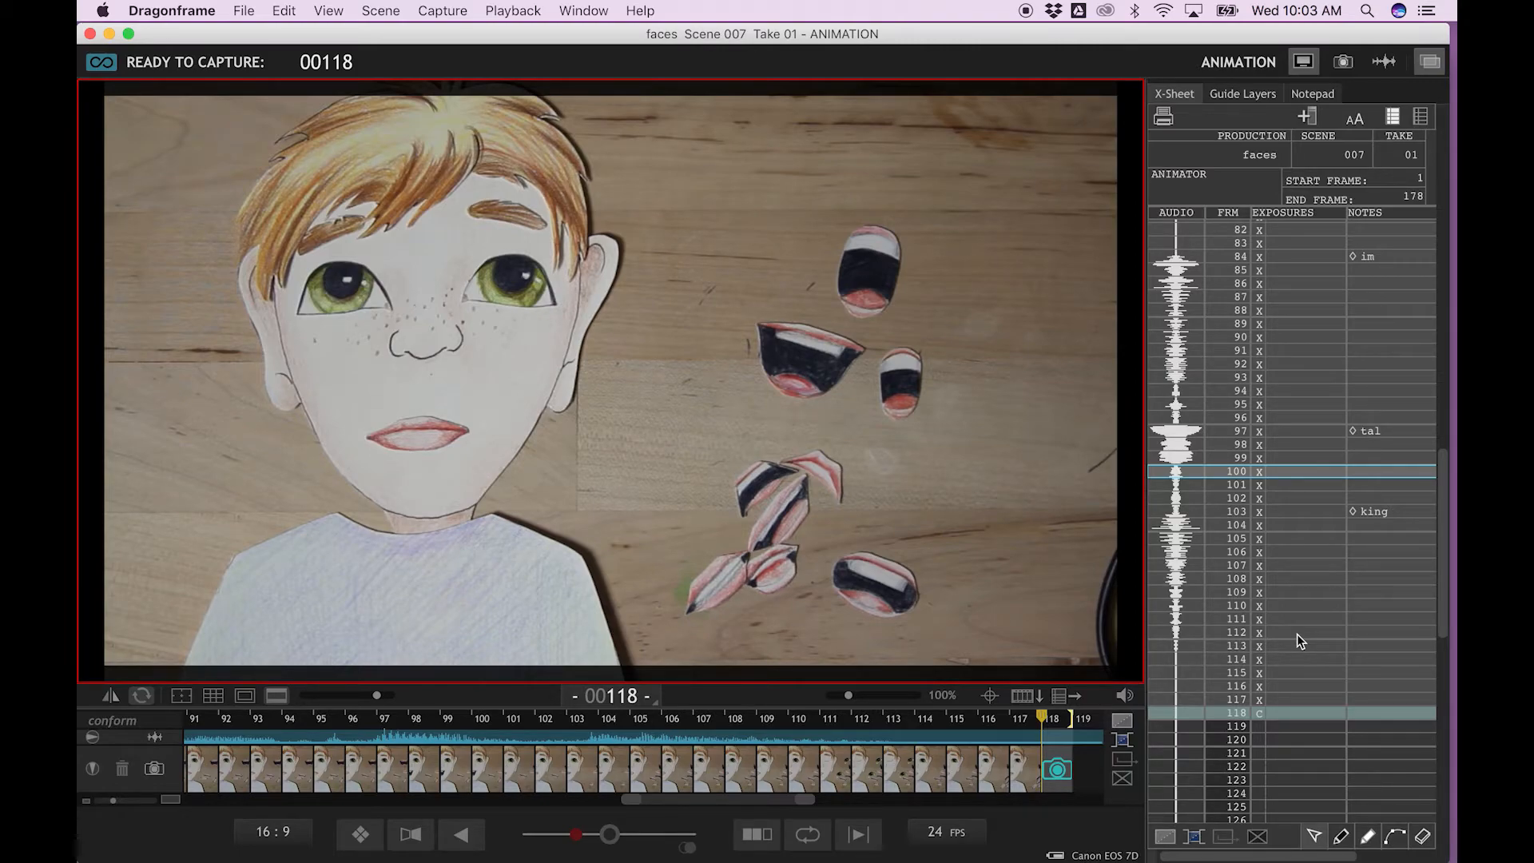
Play back the take and check the captured mouth at frame 96 against the X-Sheet note "tal", blending between live and captured views
key("0")
left_click(1386, 430)
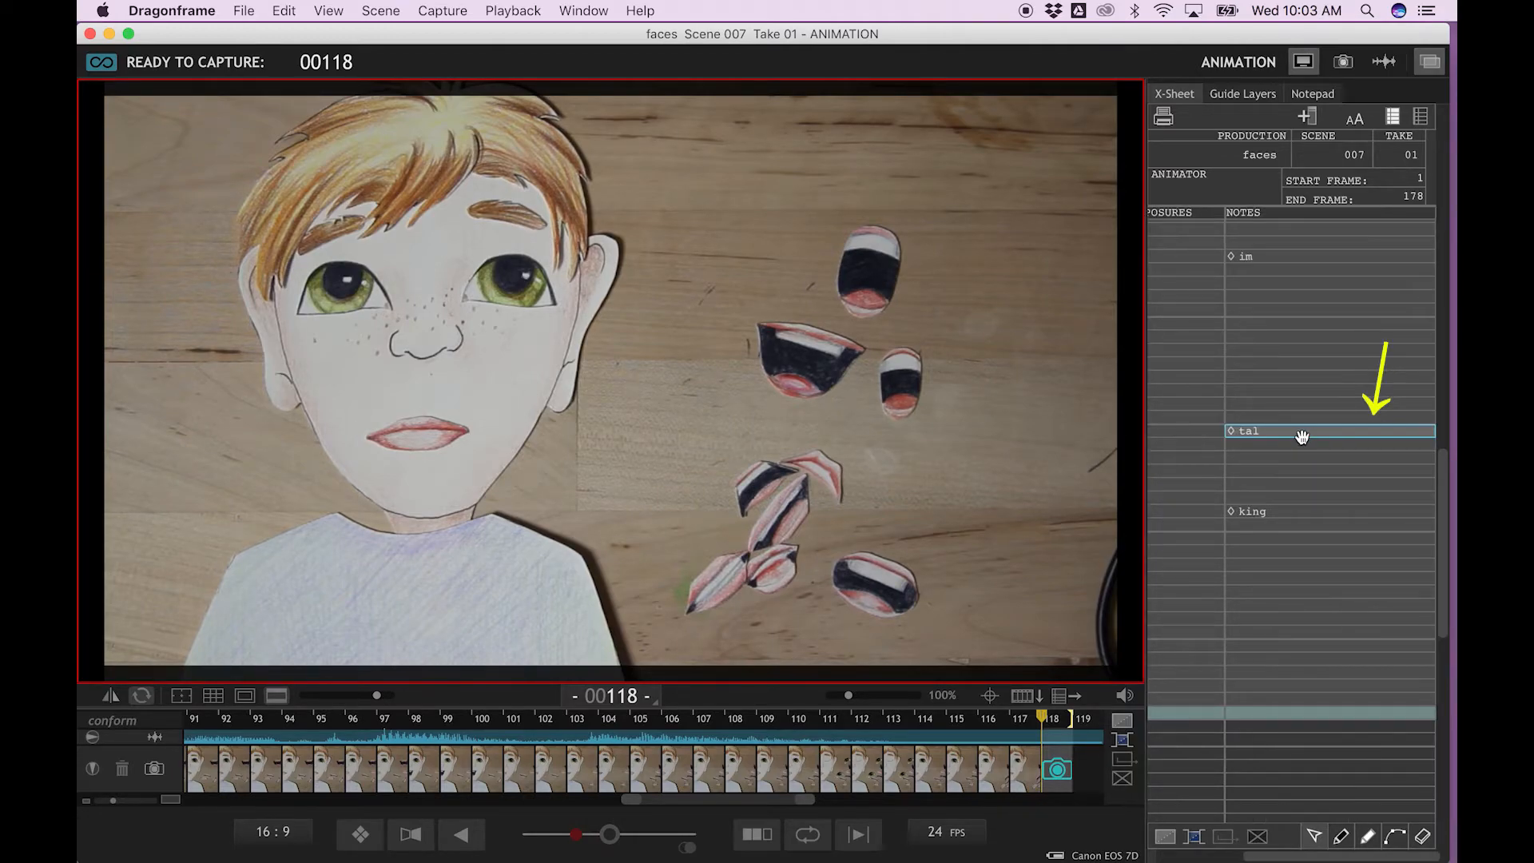
left_click(1217, 444)
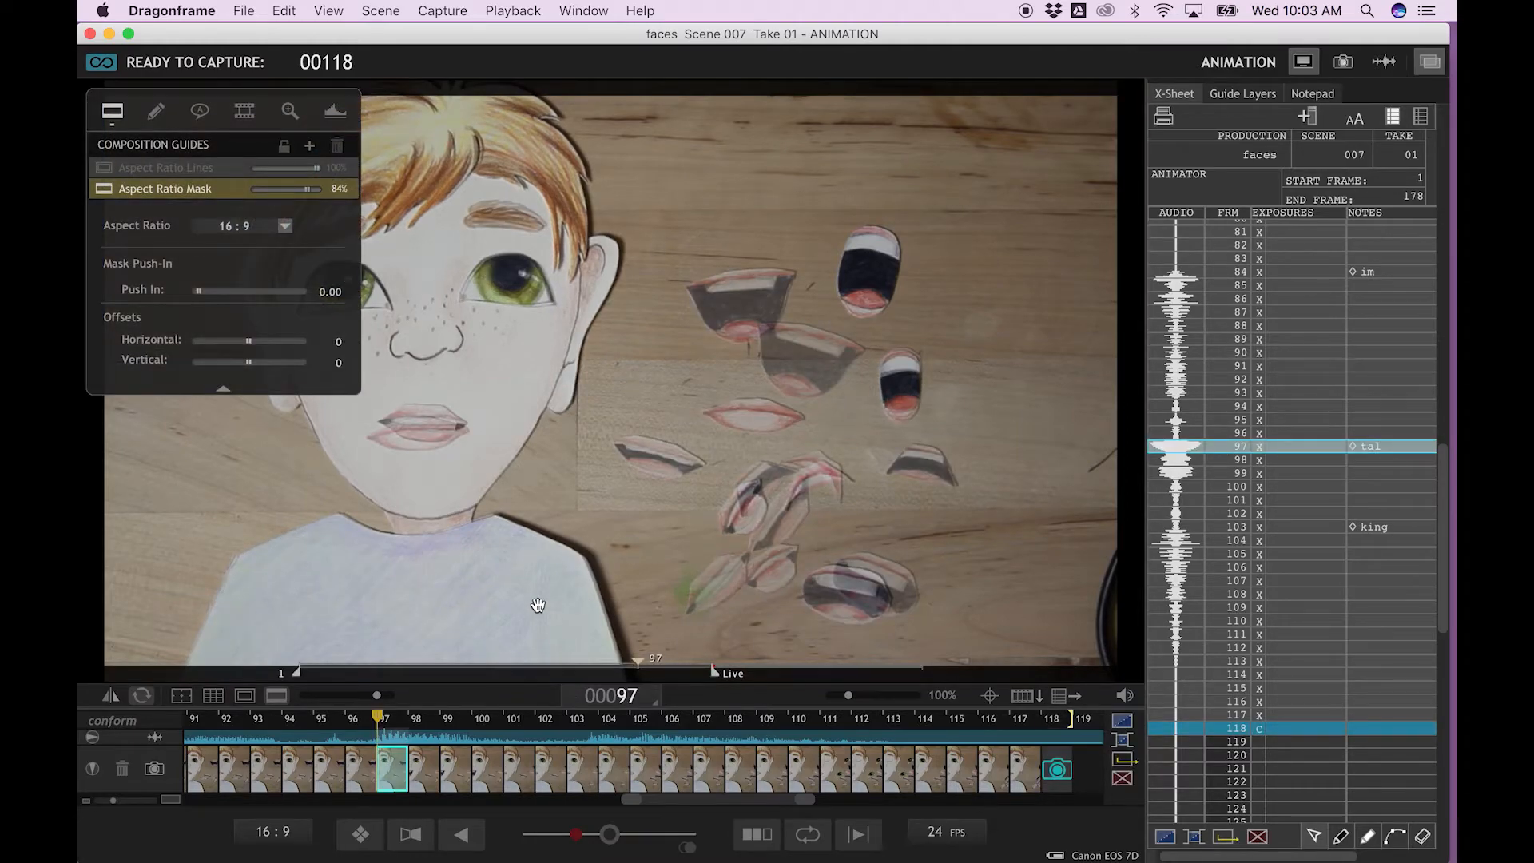
left_click(357, 770)
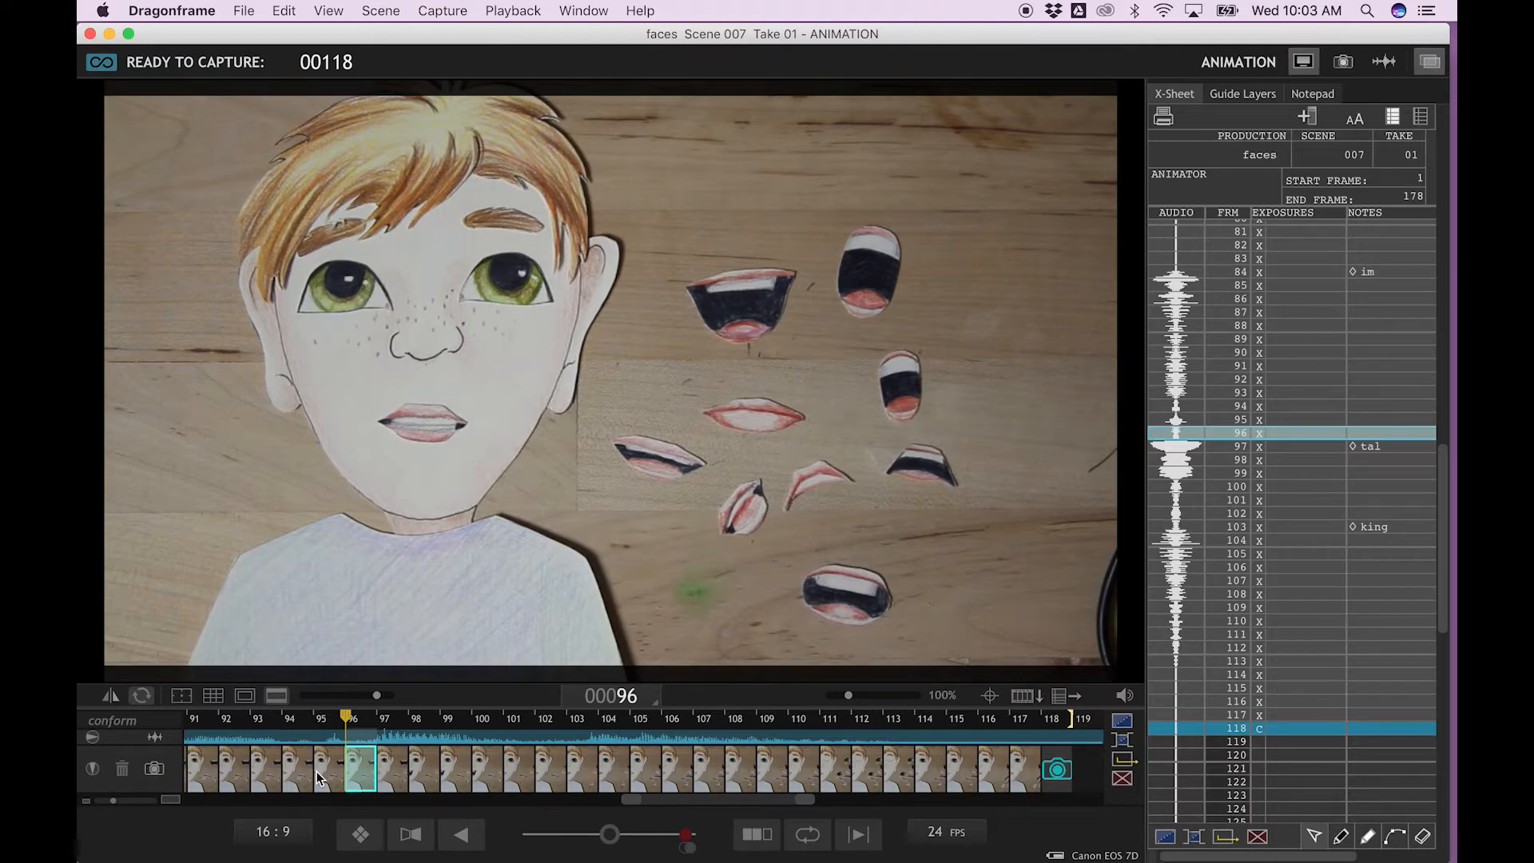
left_click_drag(685, 834, 614, 837)
left_click_drag(612, 835, 715, 842)
Compare the mouth shapes in captured frames 95, 96 and 97 leading into the syllable "tal"
left_click(382, 774)
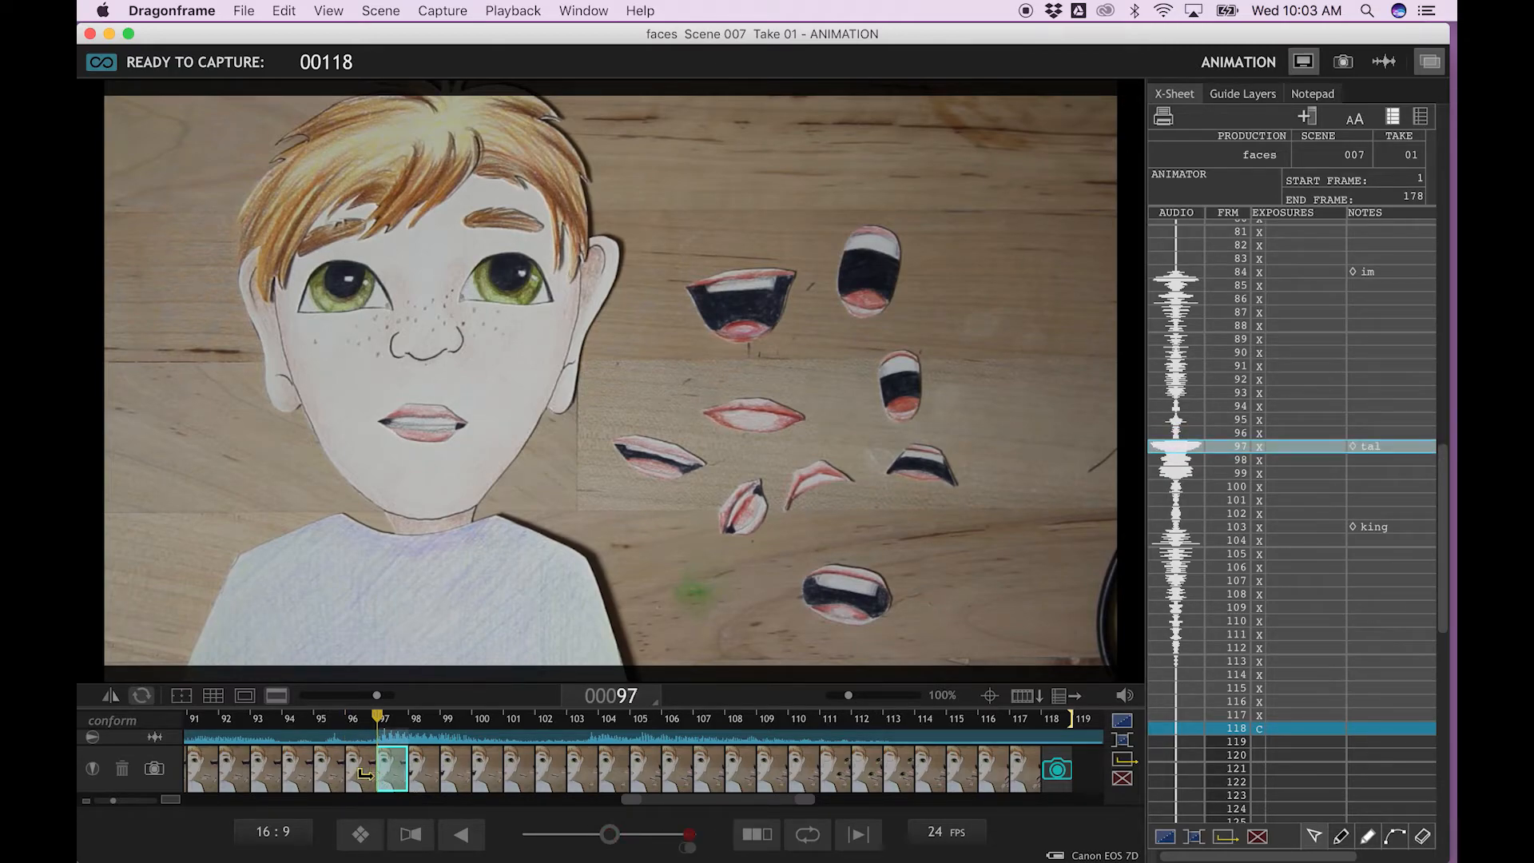
left_click(364, 773)
left_click(327, 777)
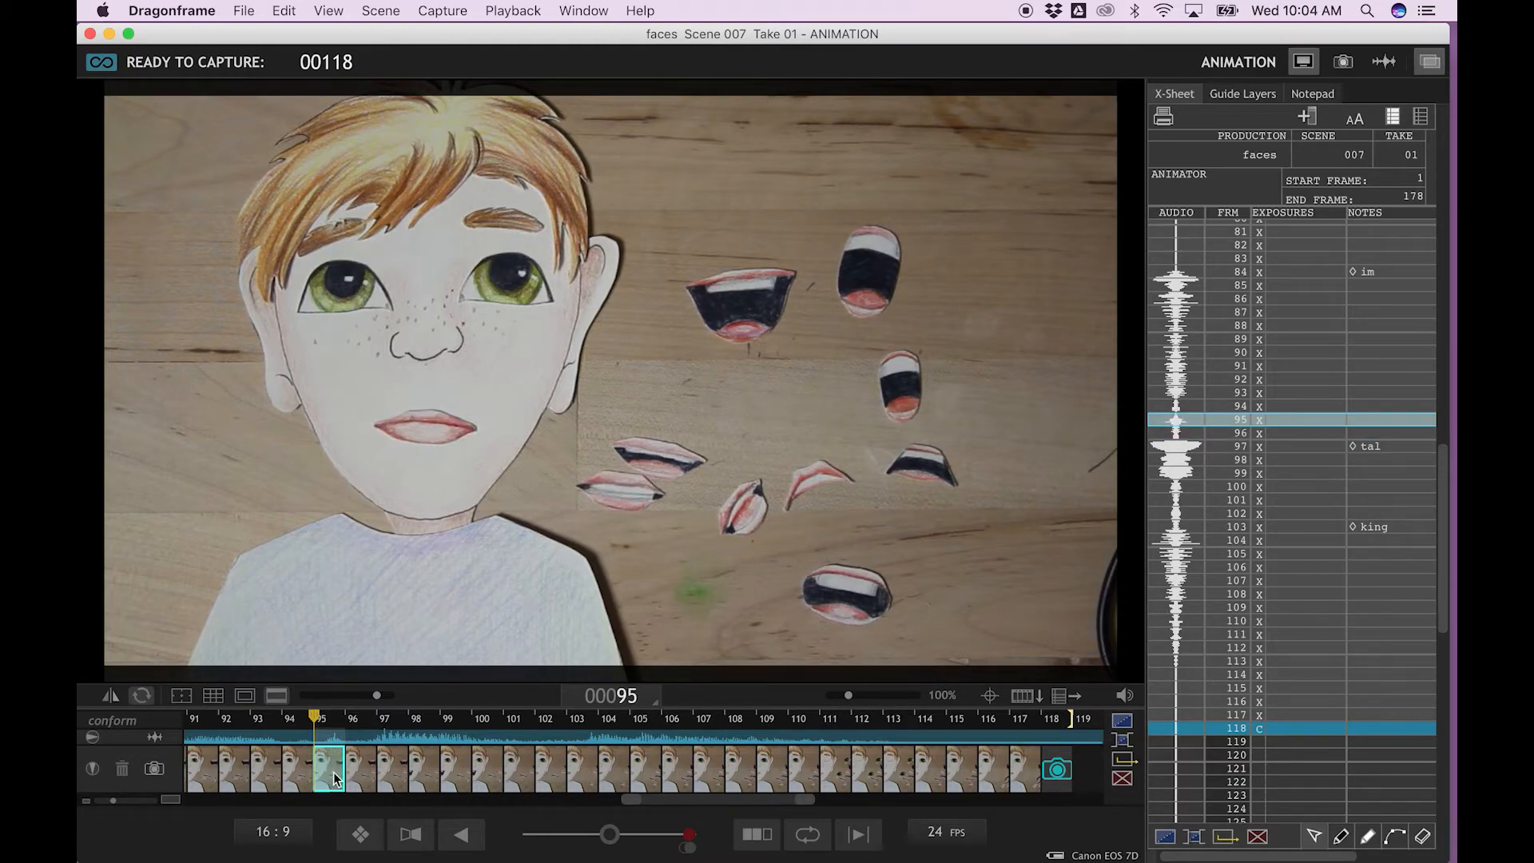
left_click(358, 773)
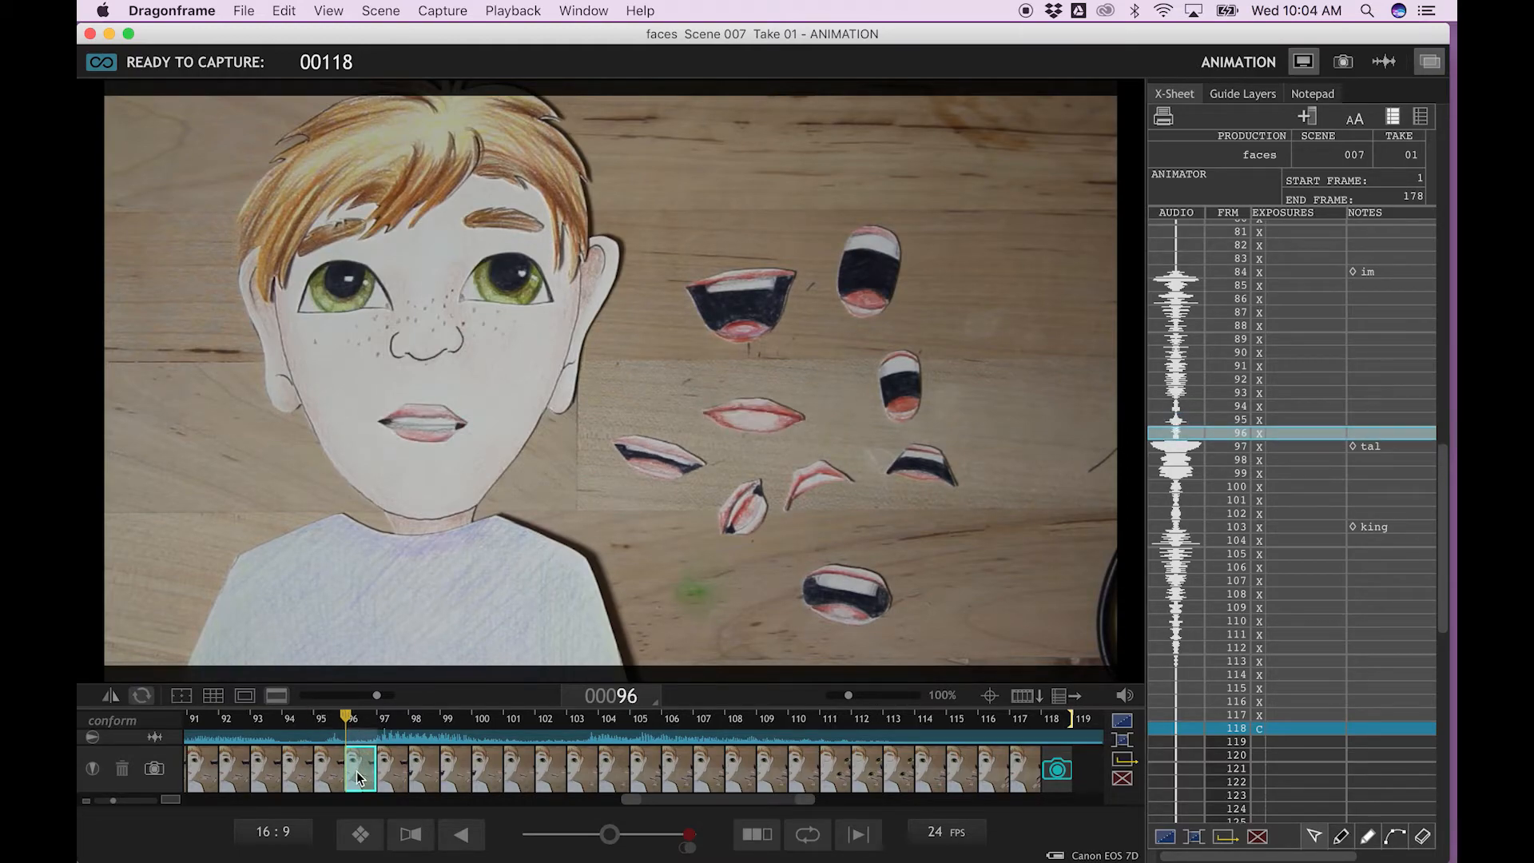
left_click(327, 774)
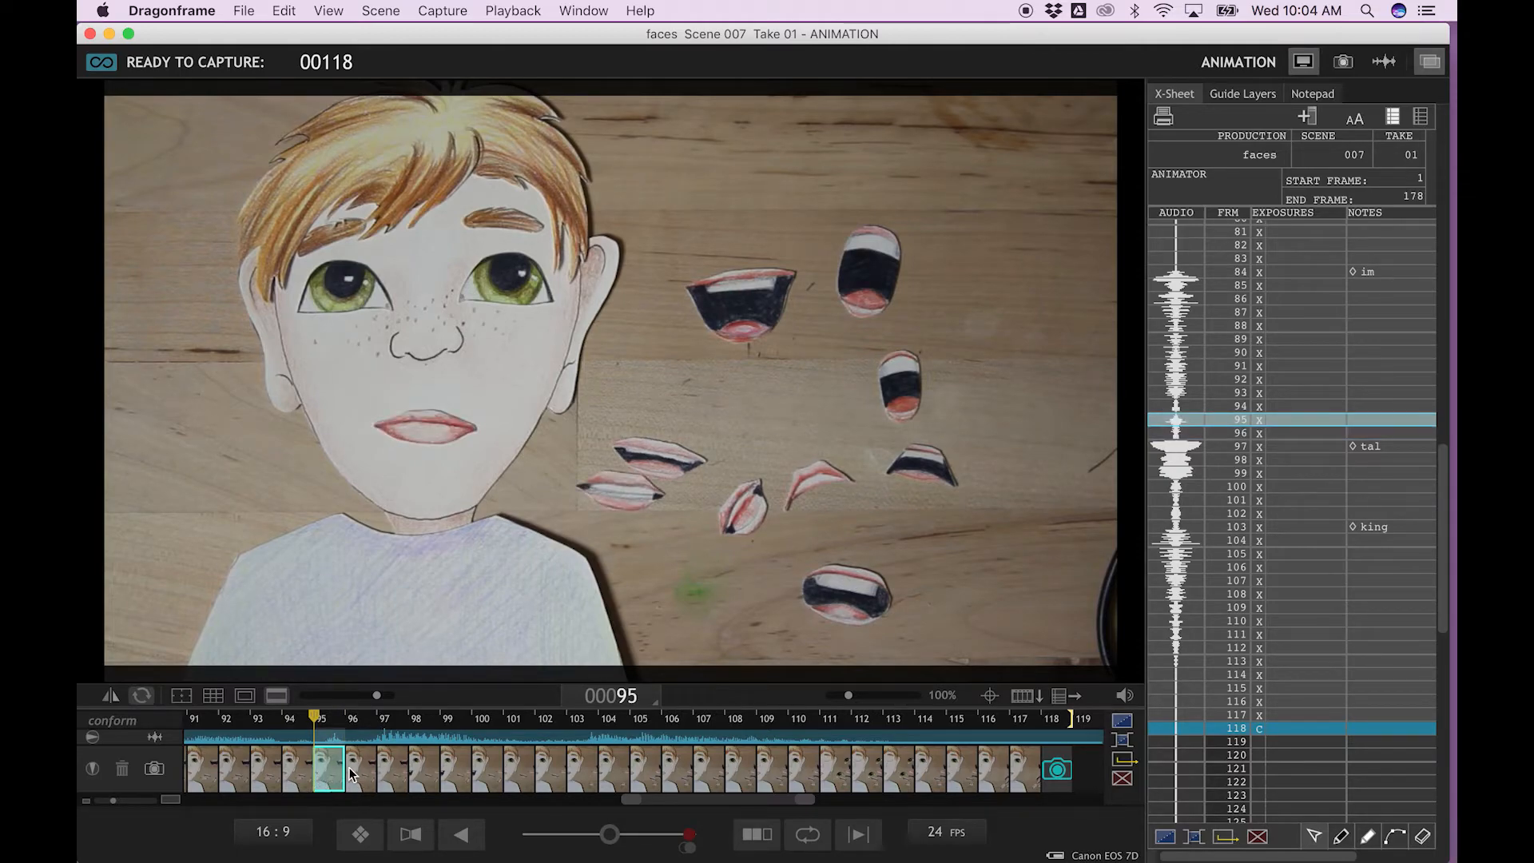
left_click(350, 771)
left_click(328, 768)
left_click(361, 782)
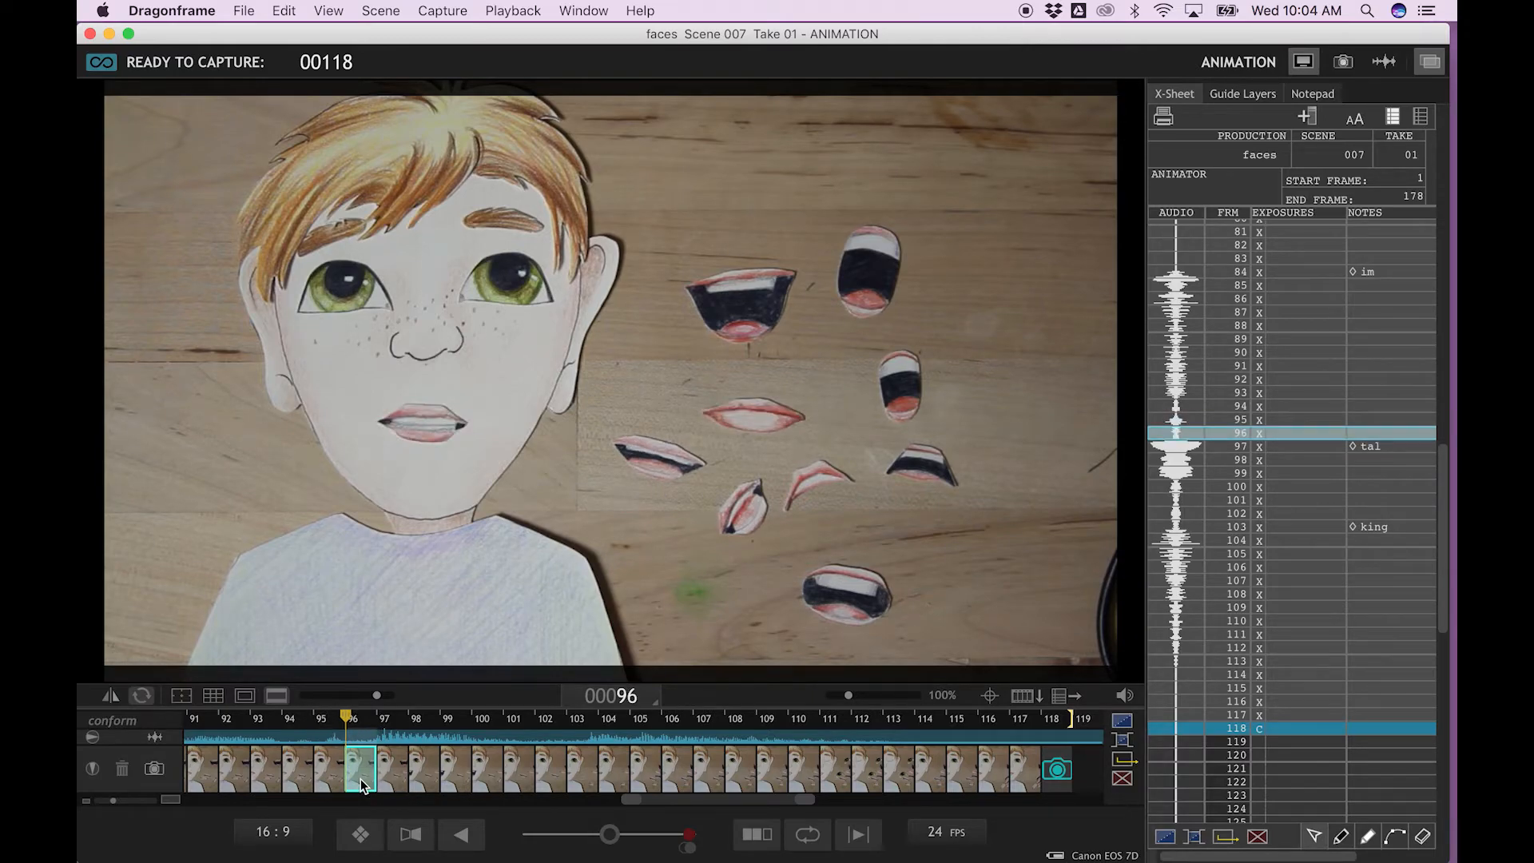
Copy frame 96 with the narrow teeth-showing mouth and insert one duplicate of it at the same spot
right_click(361, 783)
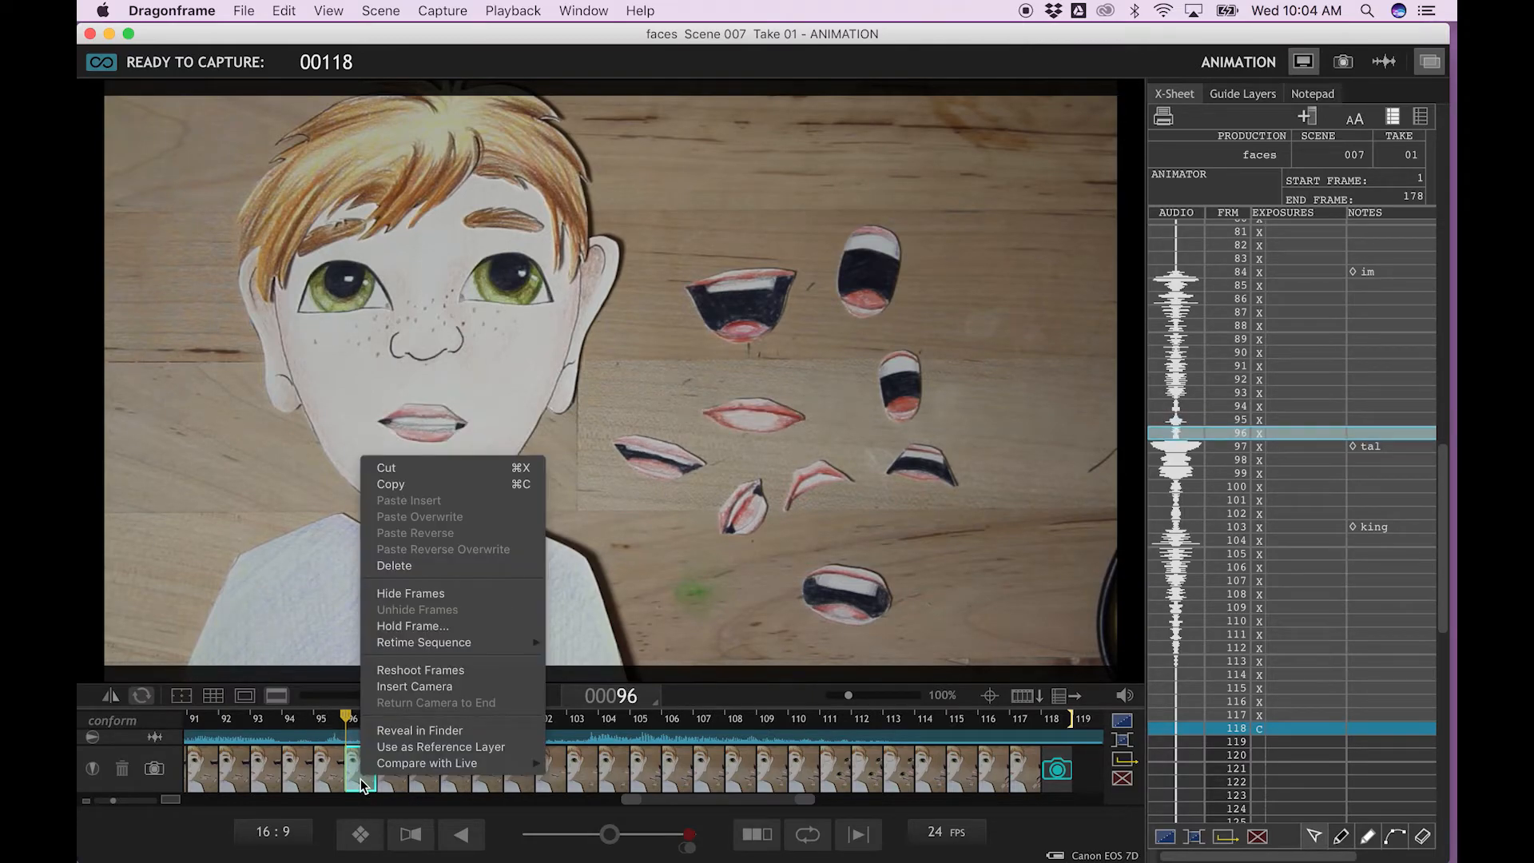
left_click(415, 484)
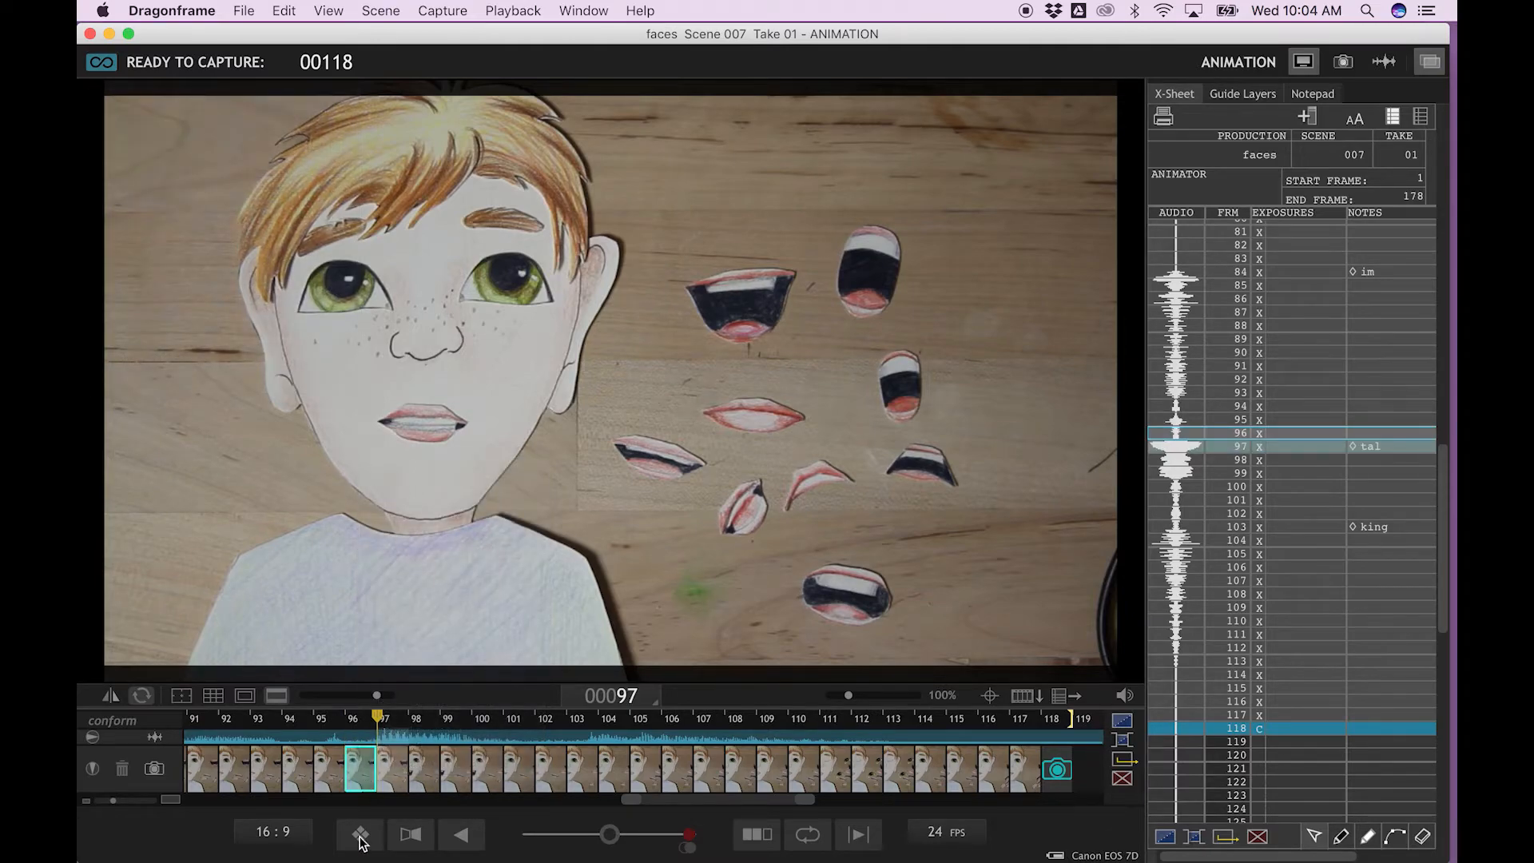
left_click(358, 778)
right_click(357, 778)
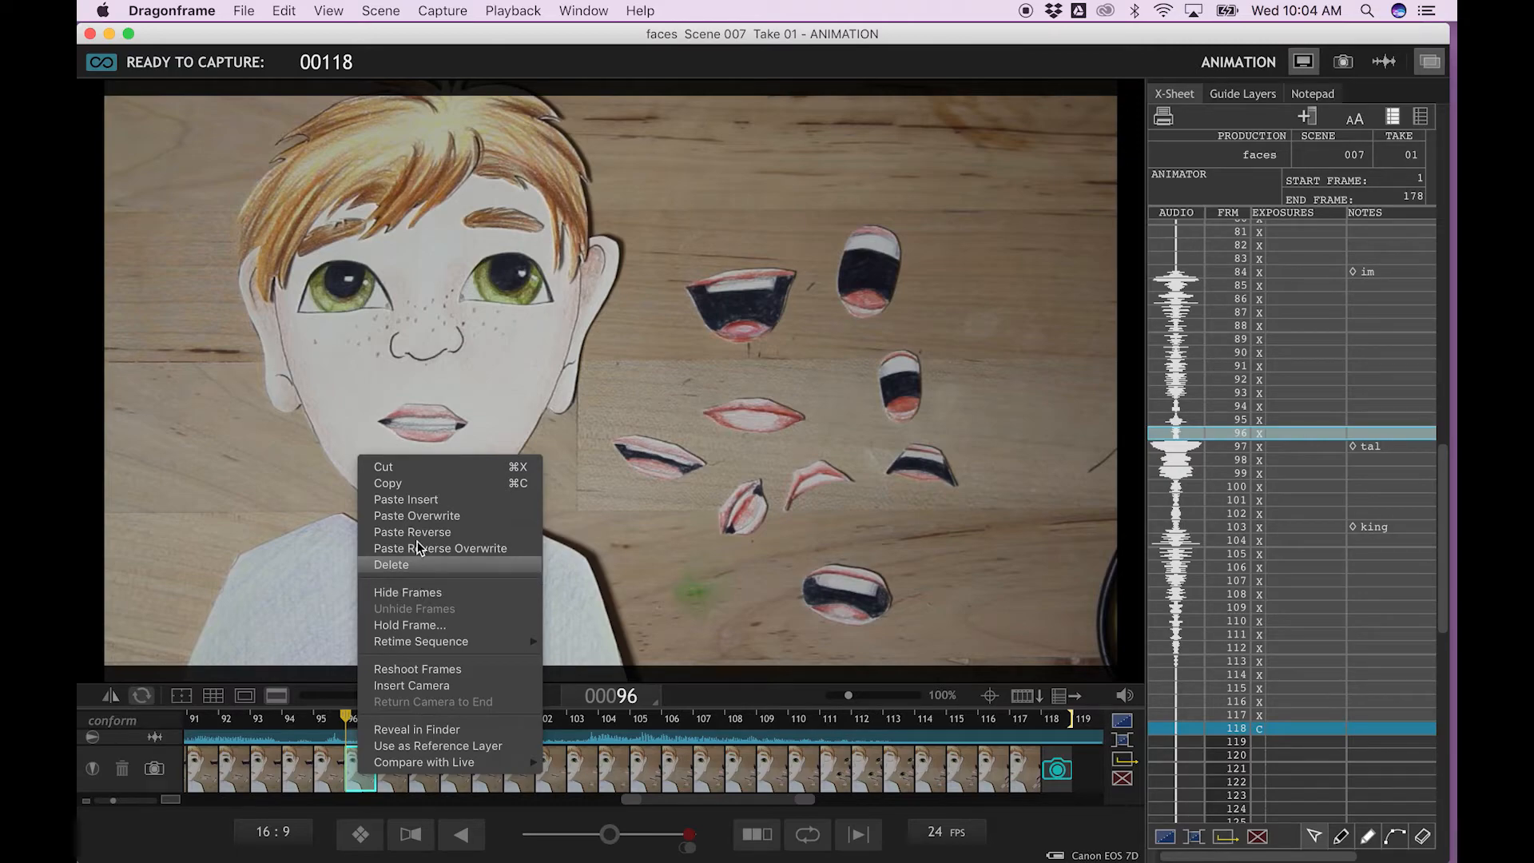
left_click(409, 504)
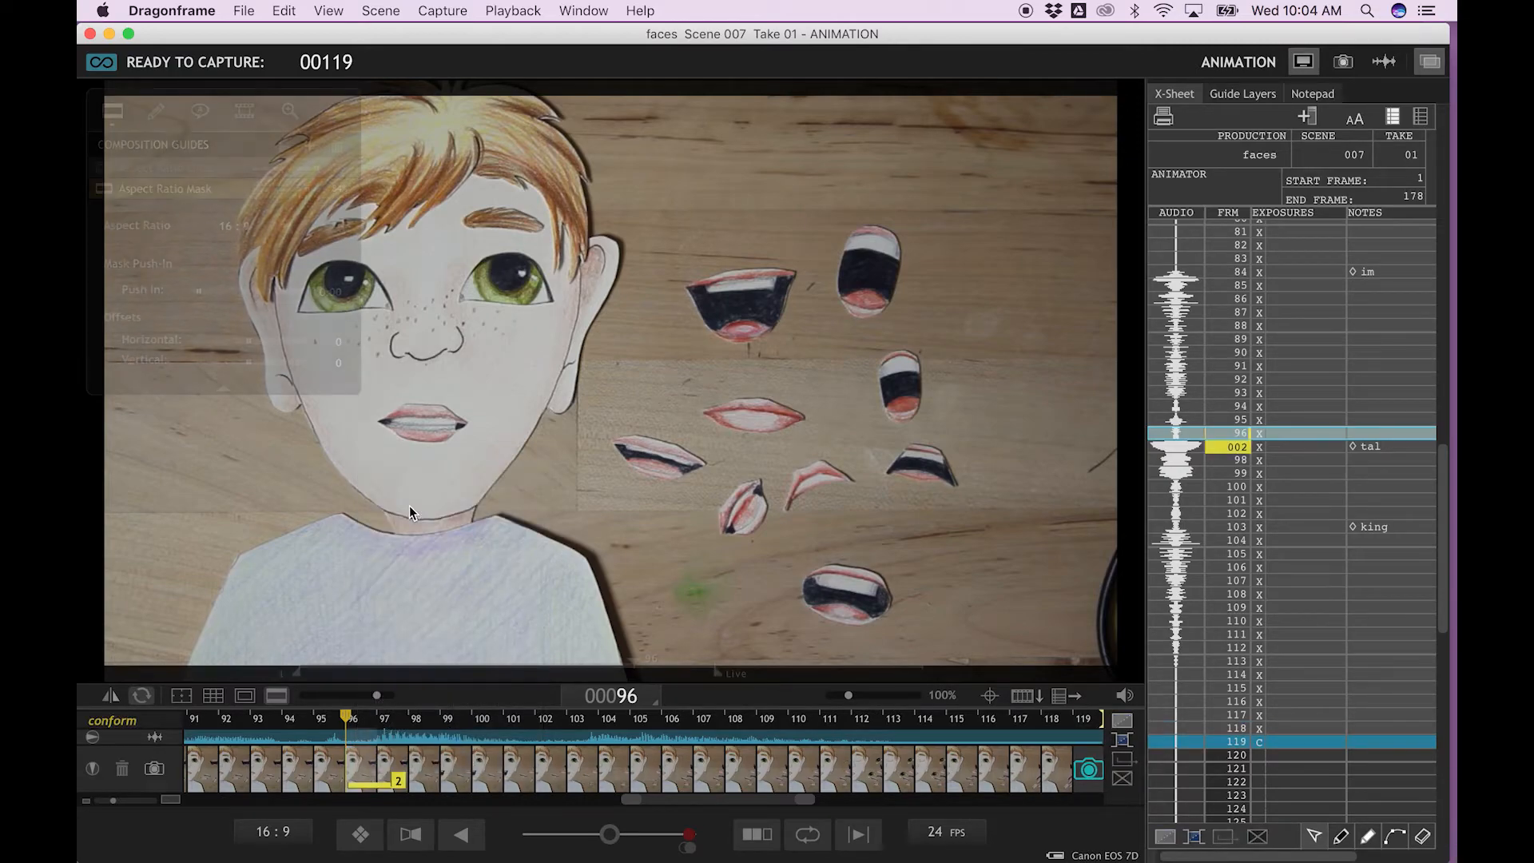
left_click(339, 764)
left_click(359, 766)
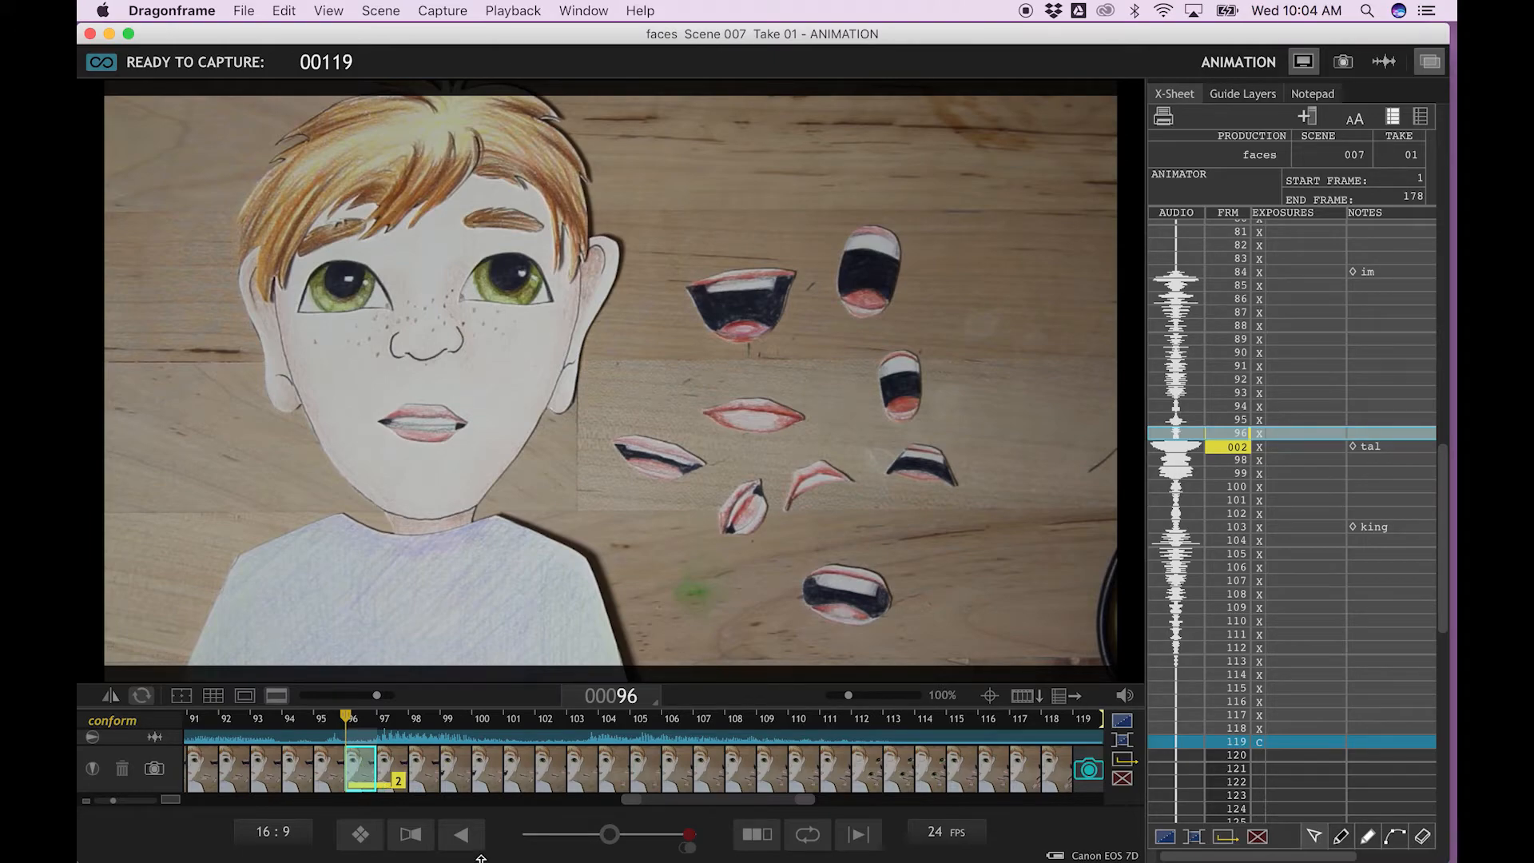
Play back the take with the live view blended in to check the duplicated frame, and return to captured frame 96
left_click_drag(688, 834, 581, 839)
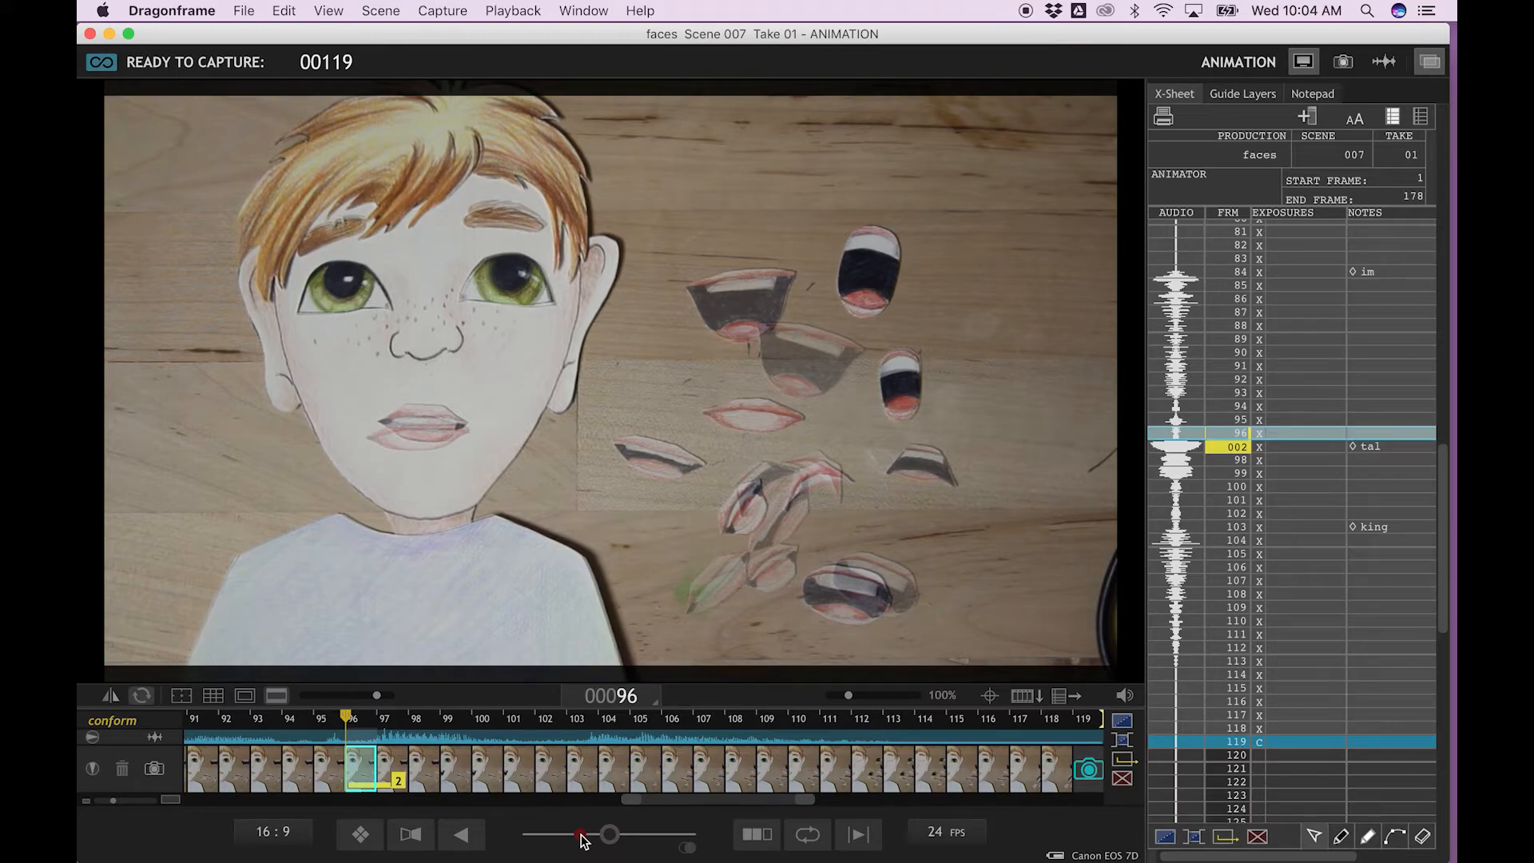
key("0")
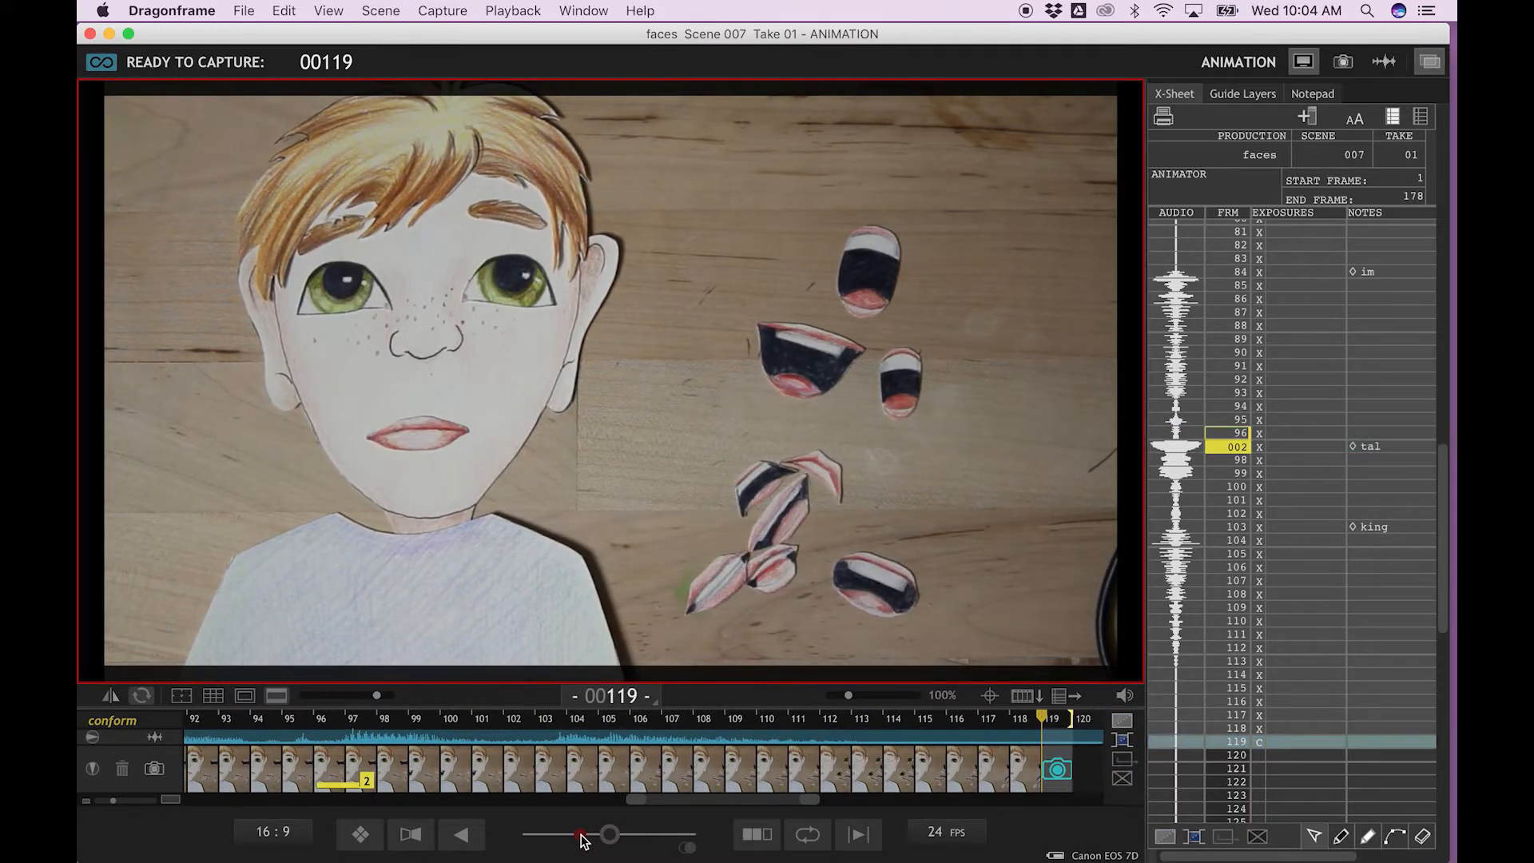
key("0")
left_click(327, 768)
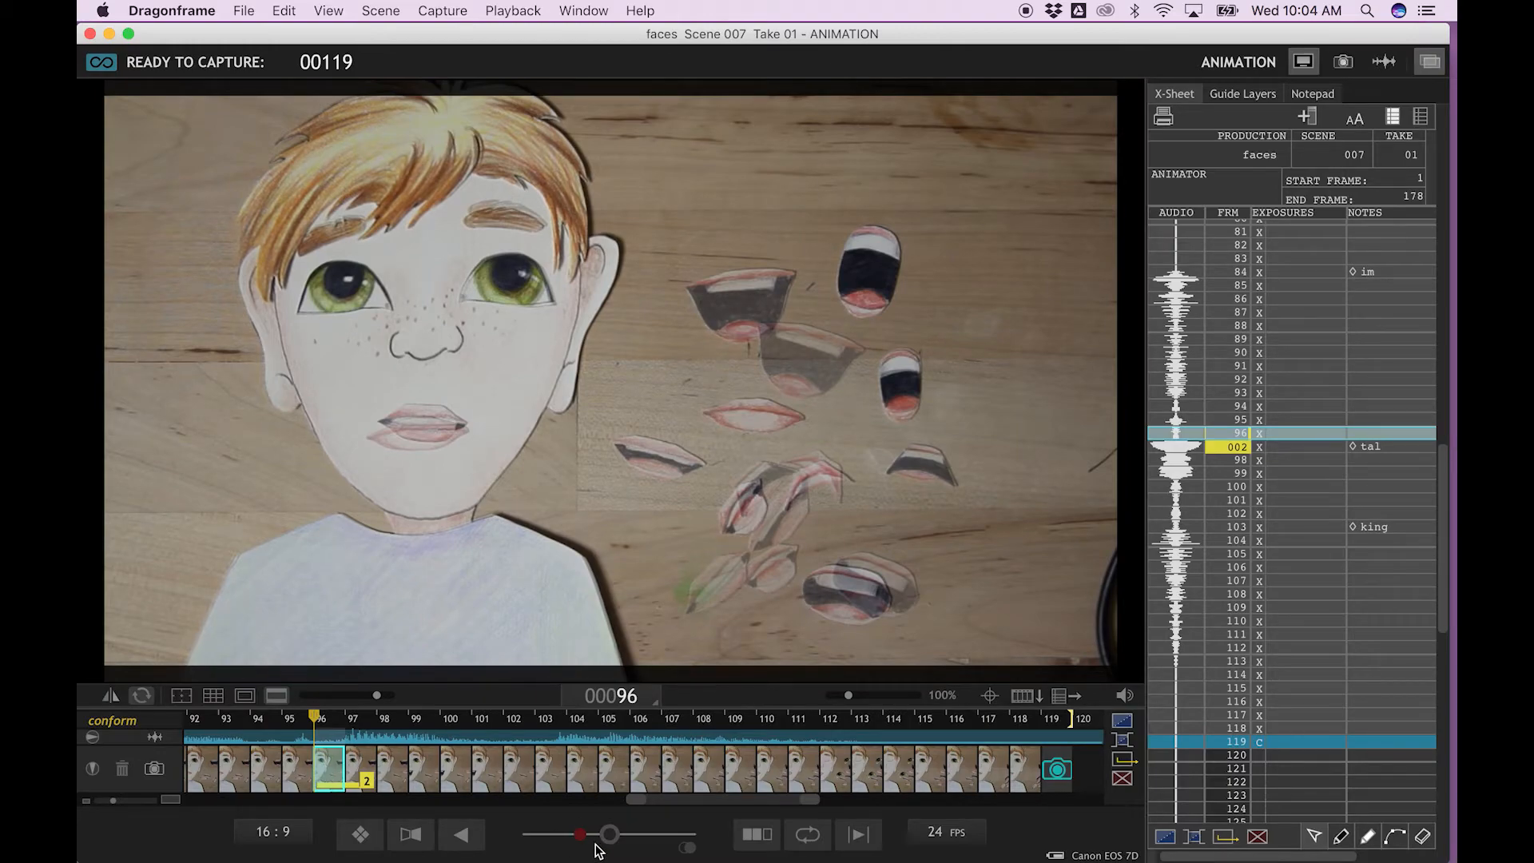
left_click_drag(577, 840, 690, 840)
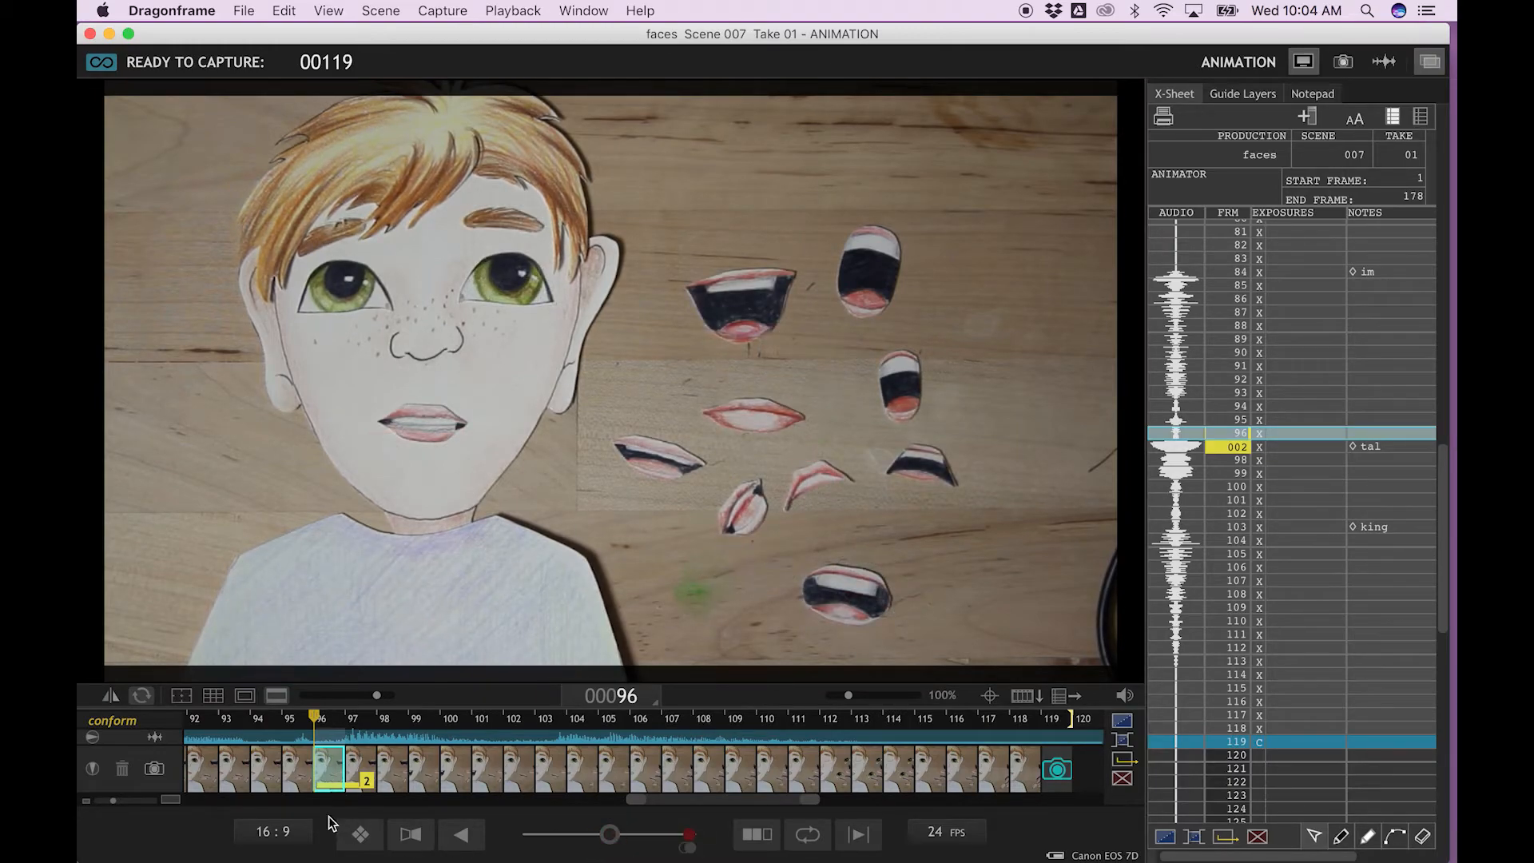
Insert four more copies of frame 96 so the teeth-showing mouth is held for six frames
left_click(294, 771)
left_click(330, 771)
right_click(333, 771)
left_click(383, 484)
right_click(336, 769)
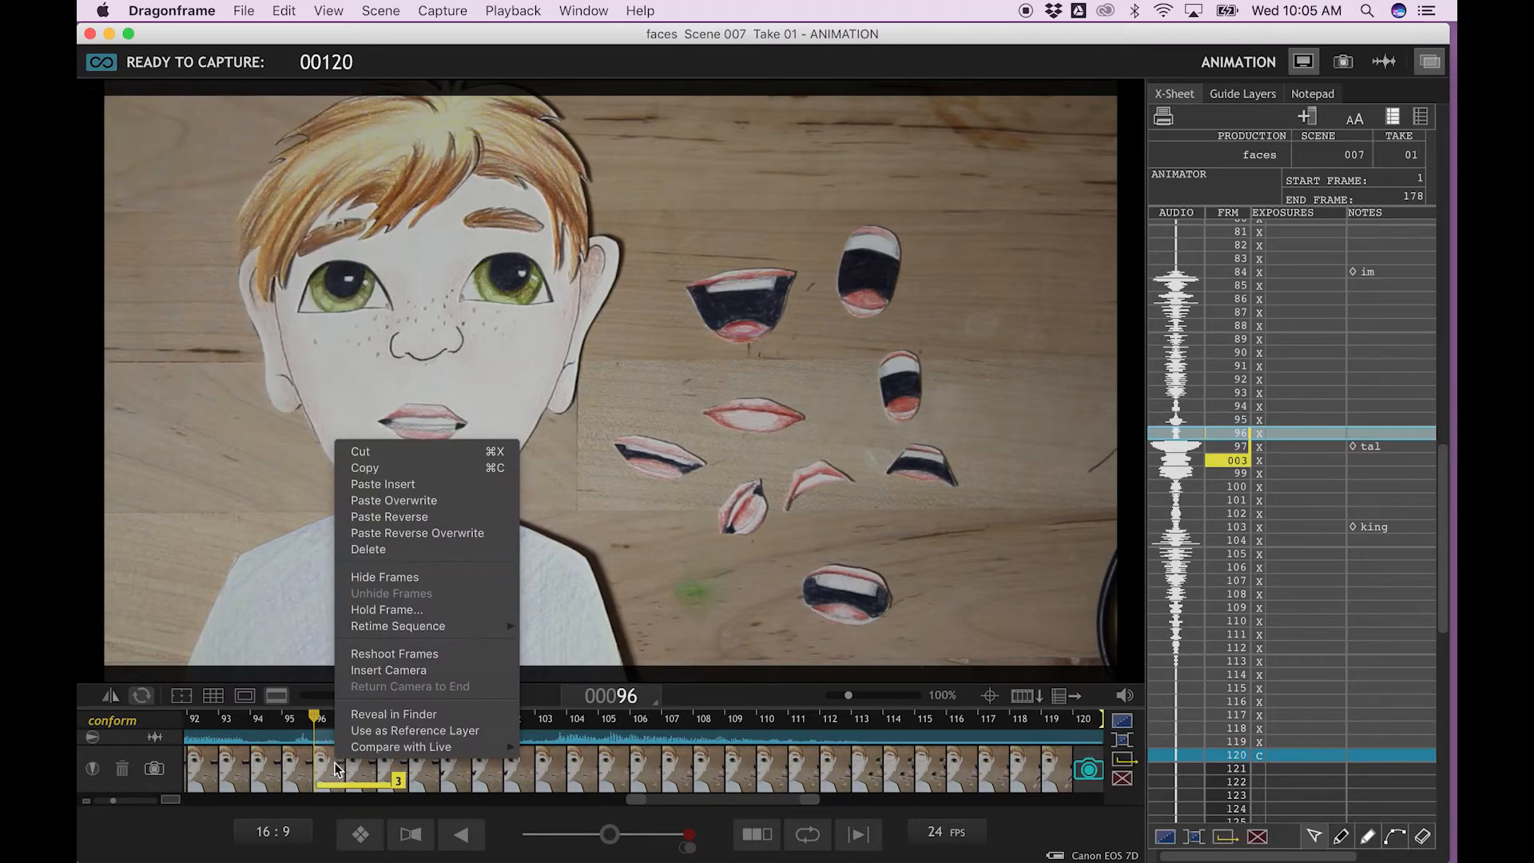
left_click(386, 485)
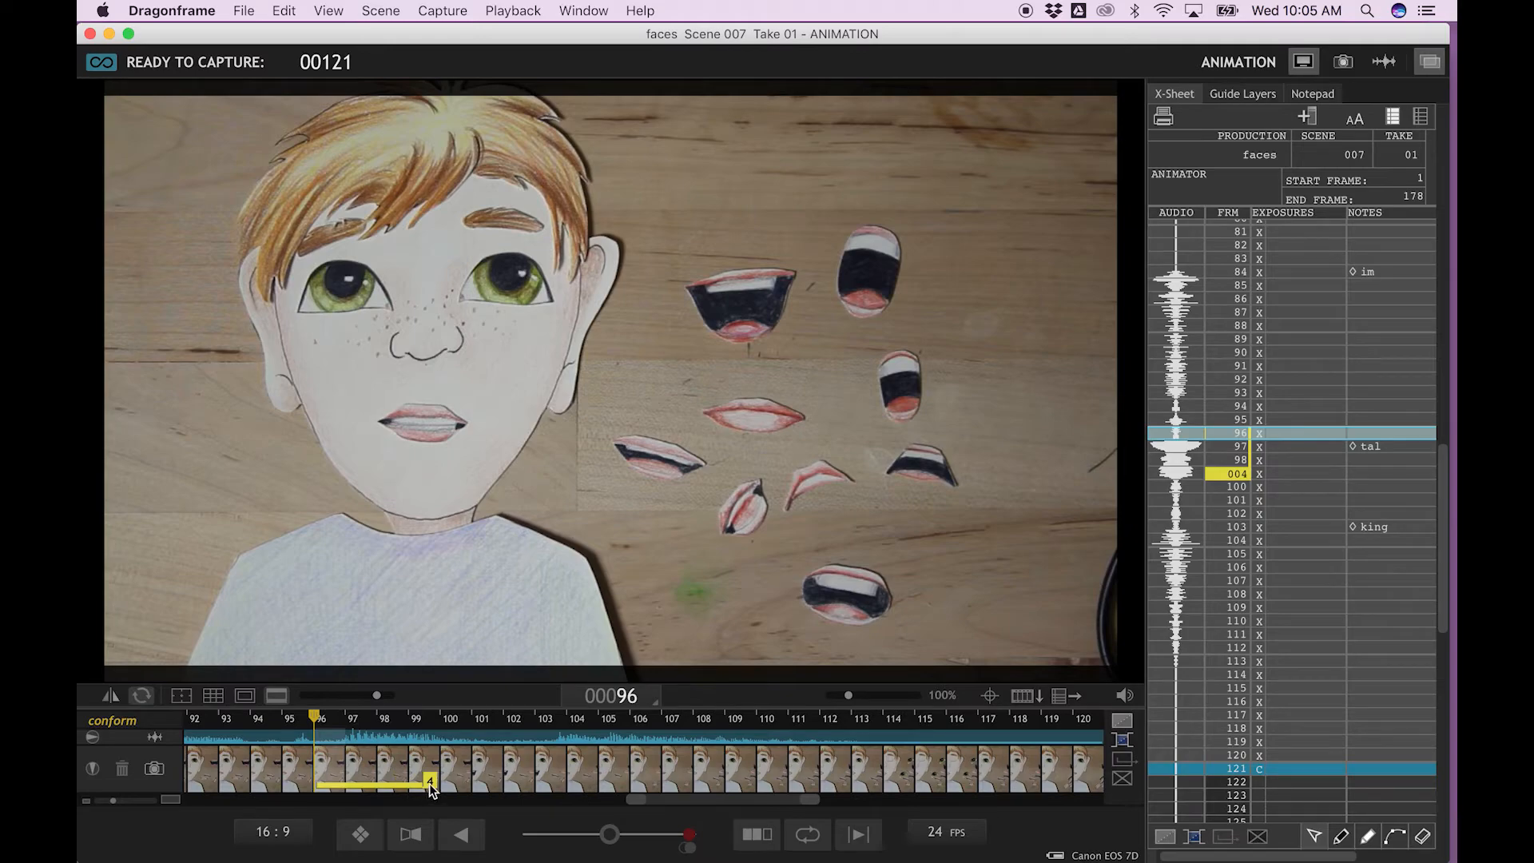
right_click(333, 765)
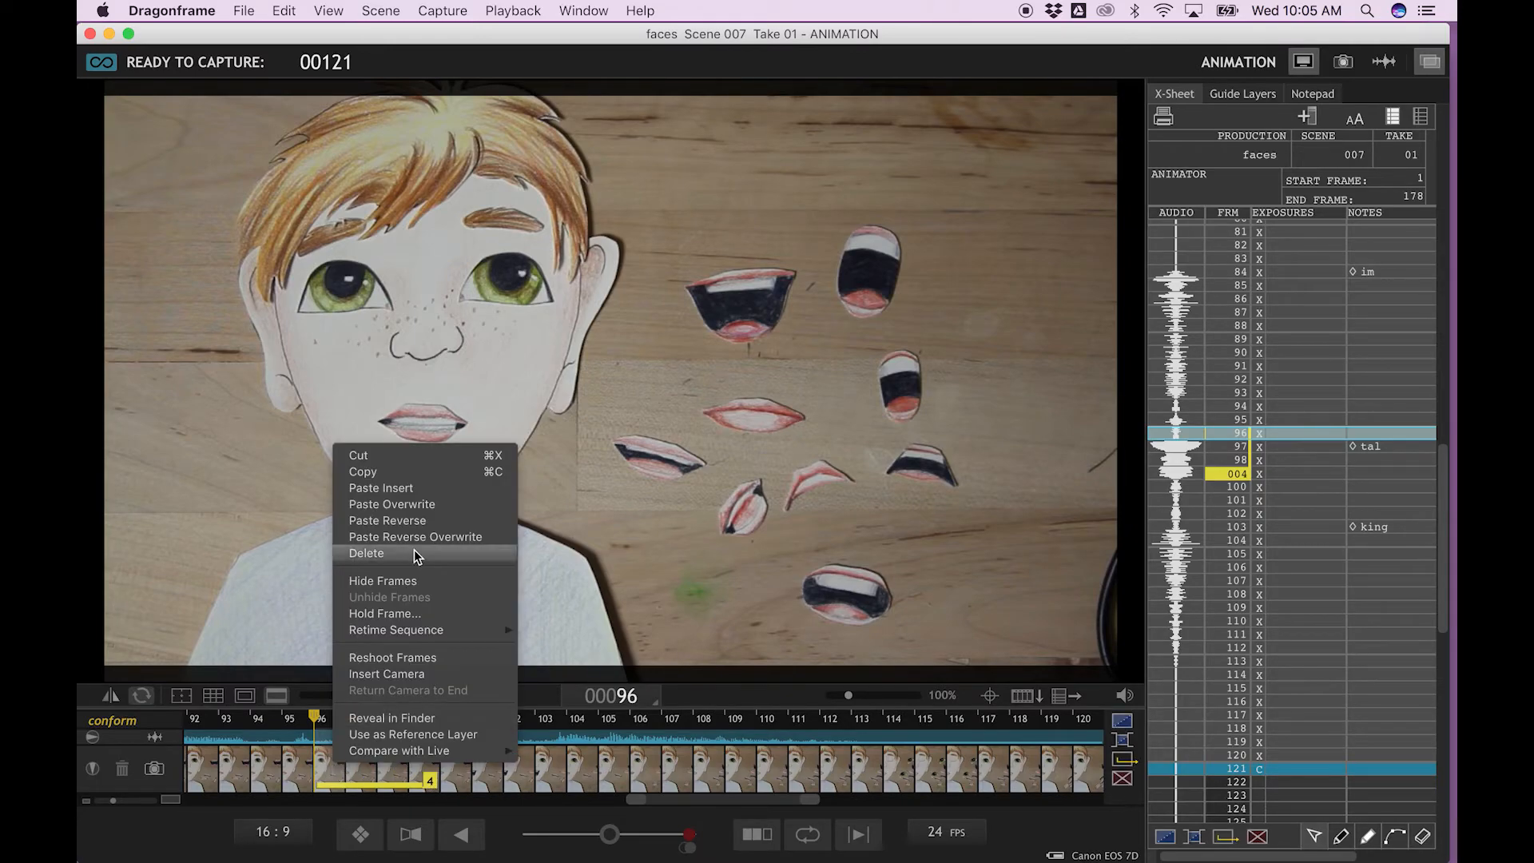
left_click(416, 488)
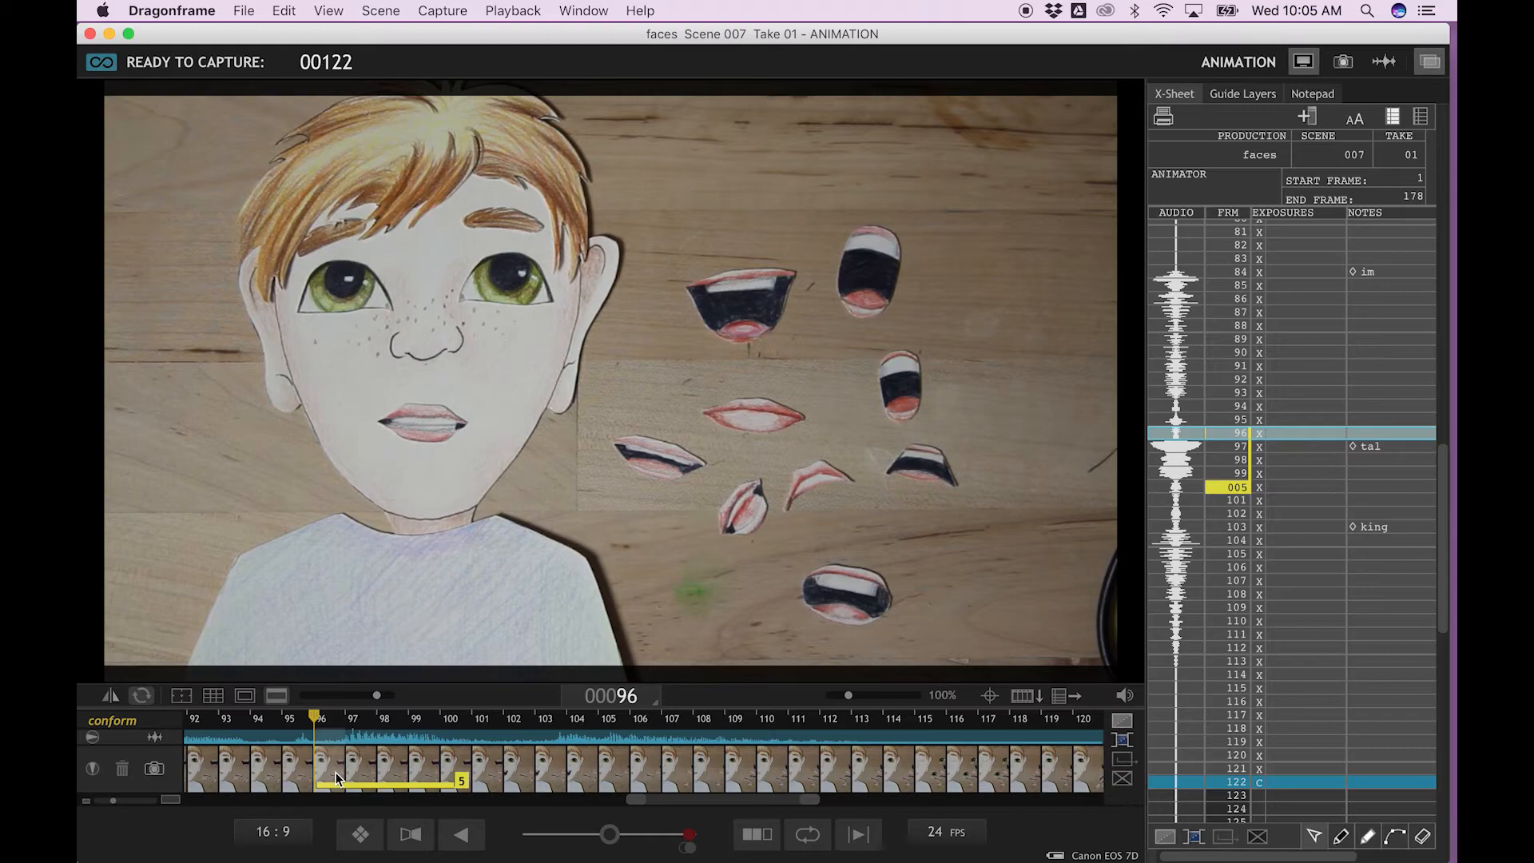
right_click(335, 771)
left_click(433, 495)
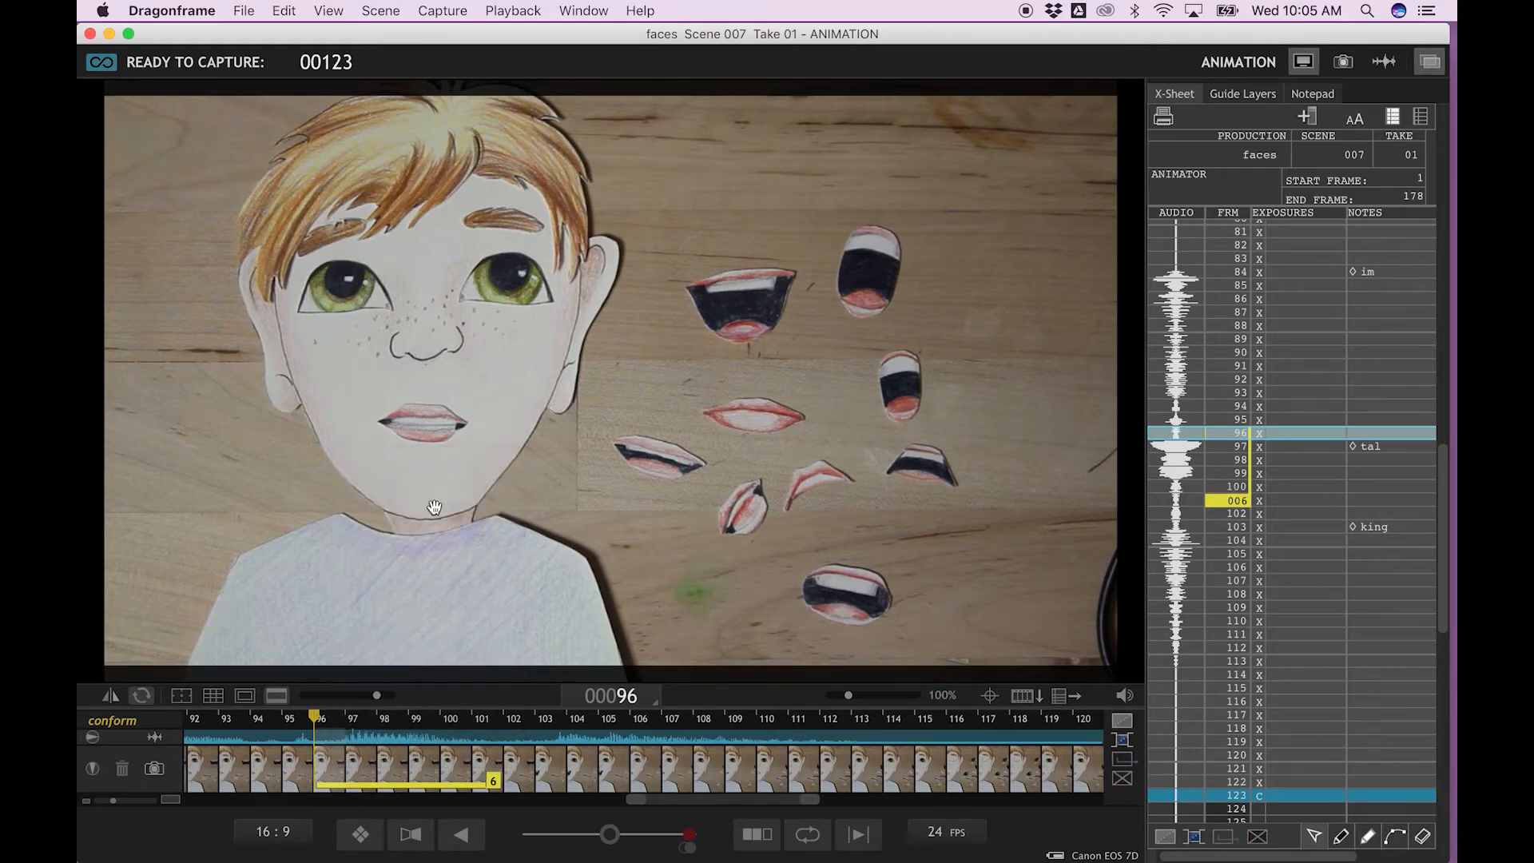
Center the live/captured blend and play back the take to check the lip sync around "tal" and "king"
left_click(564, 801)
left_click(685, 837)
left_click_drag(685, 835, 619, 835)
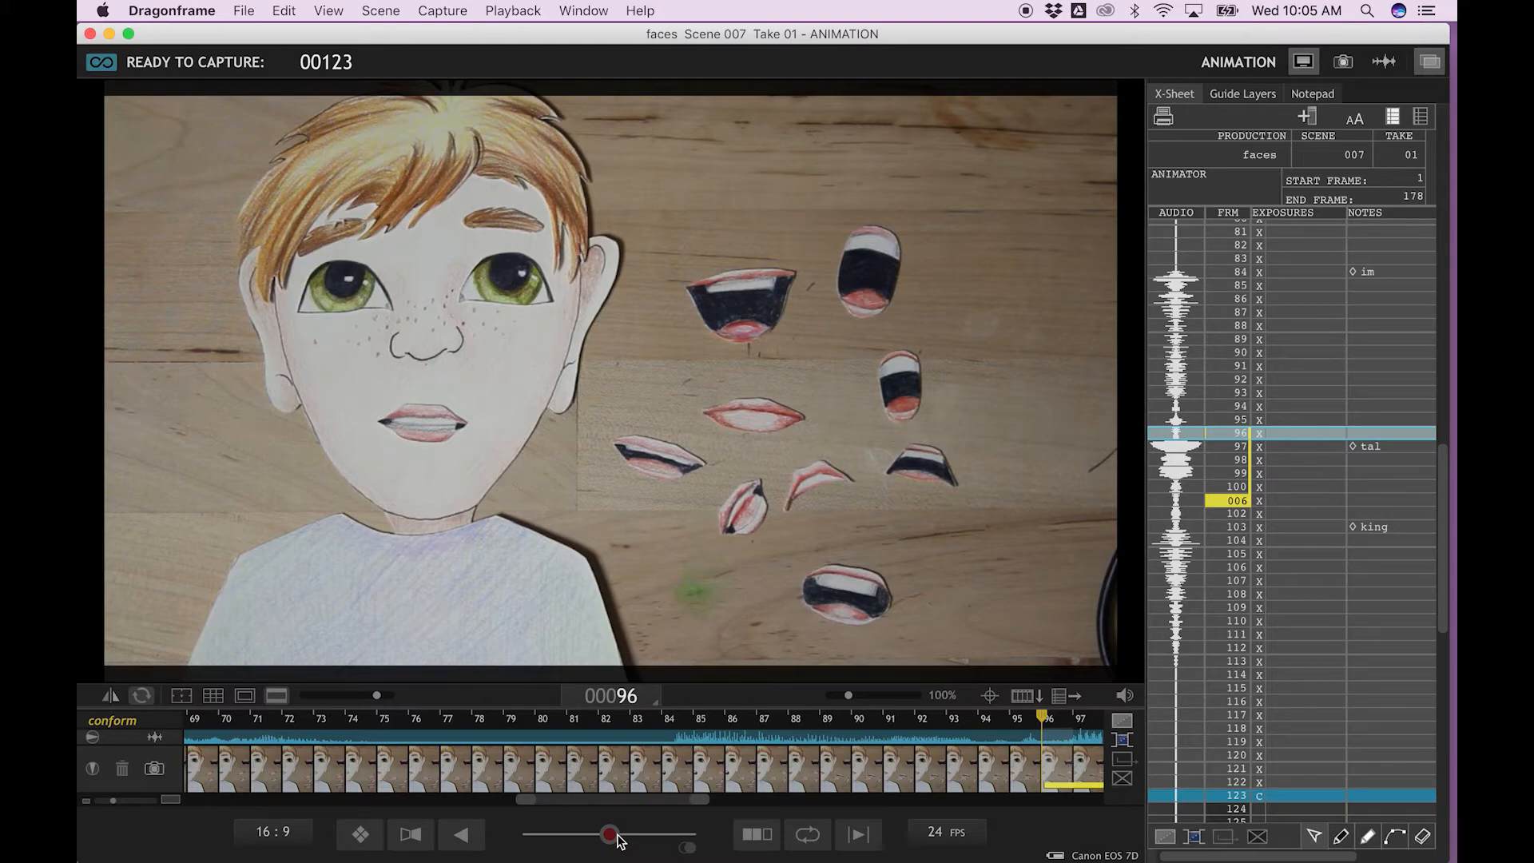
key("0")
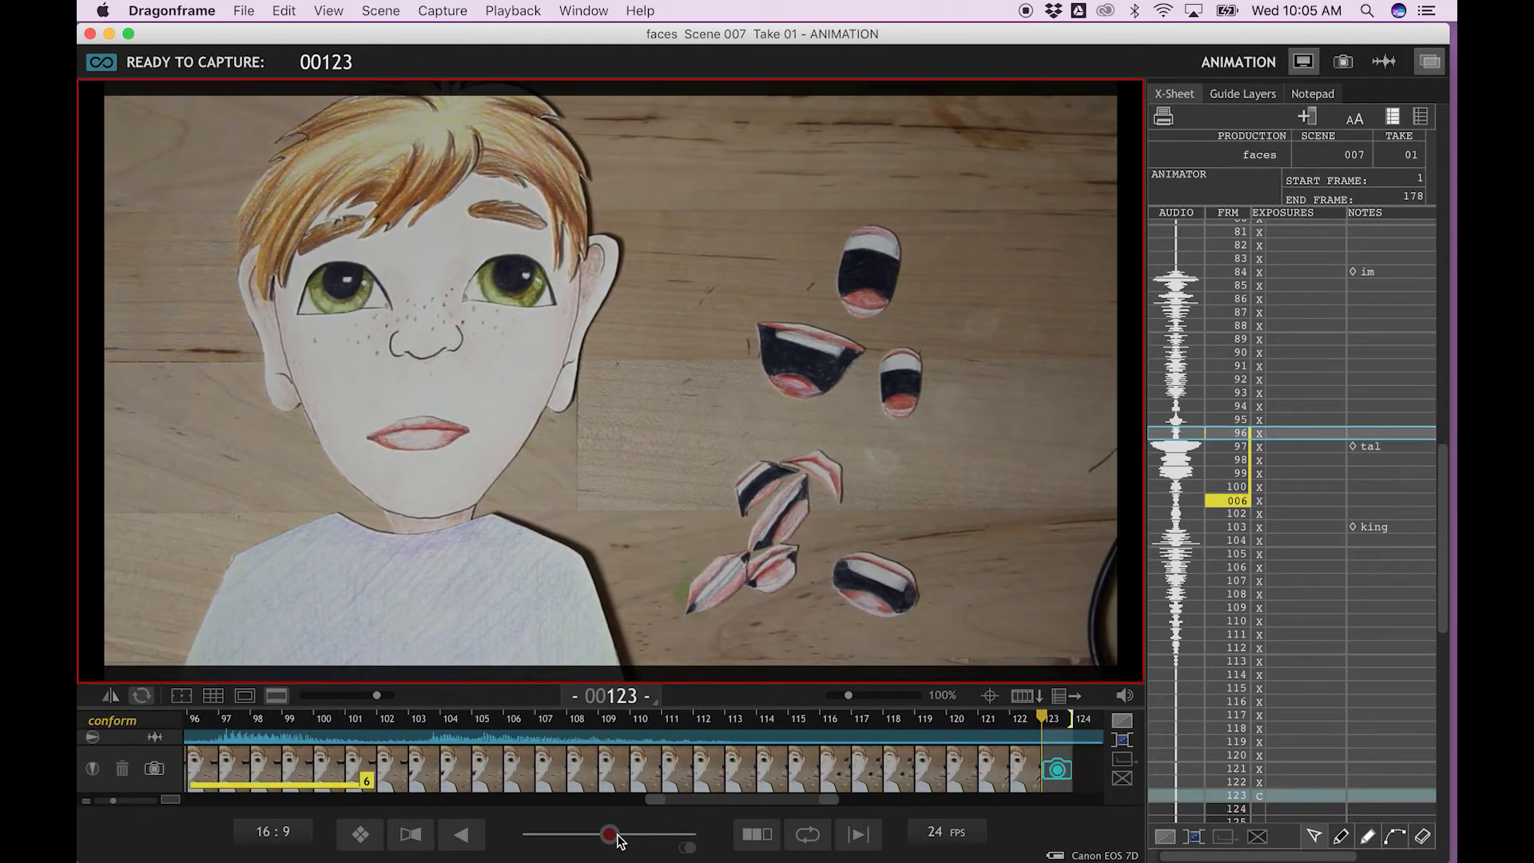
key("0")
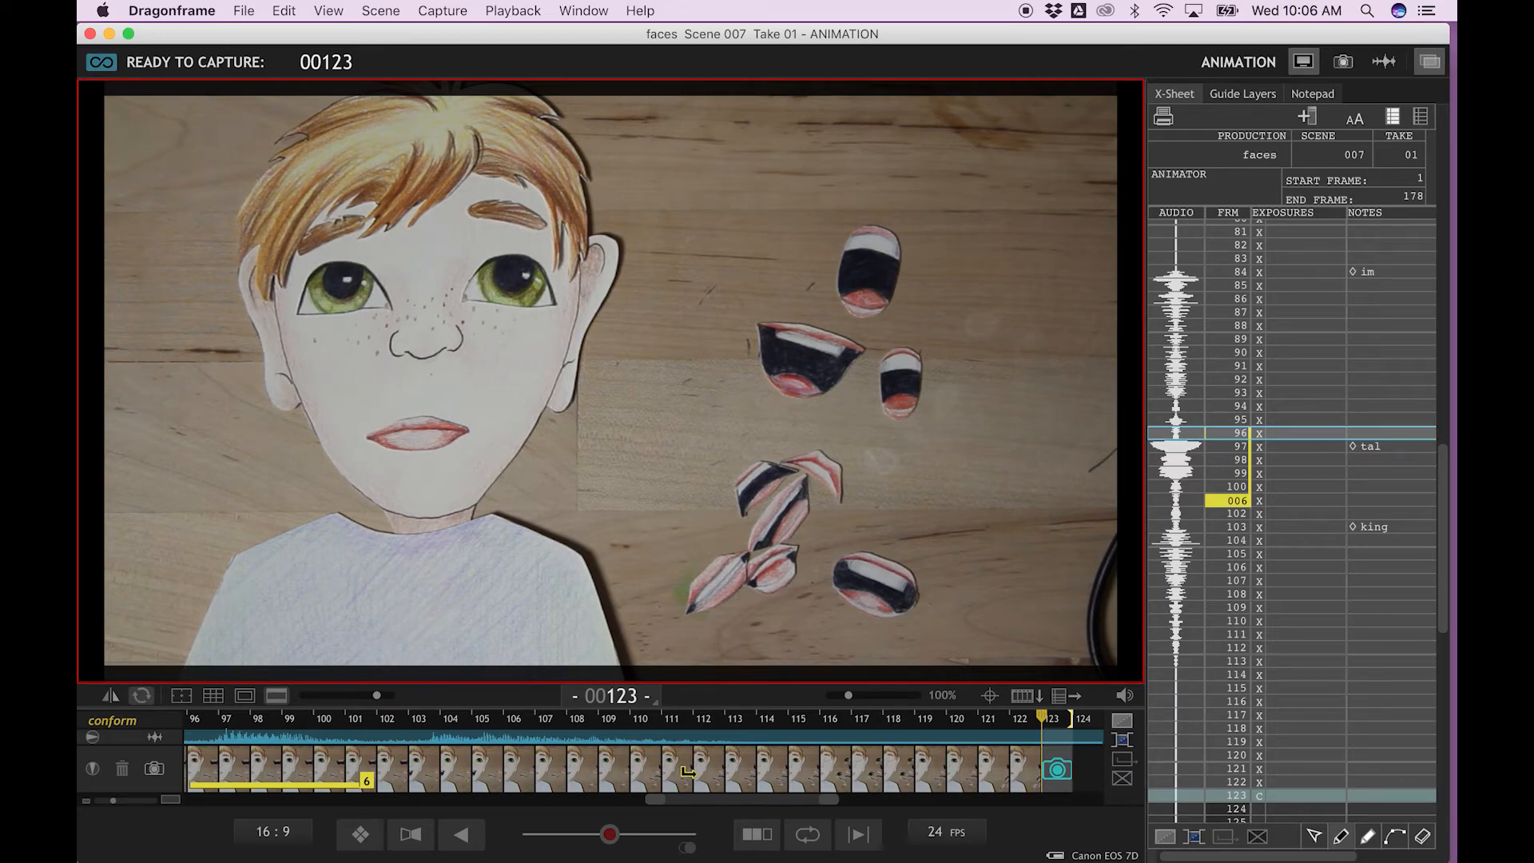
left_click(244, 11)
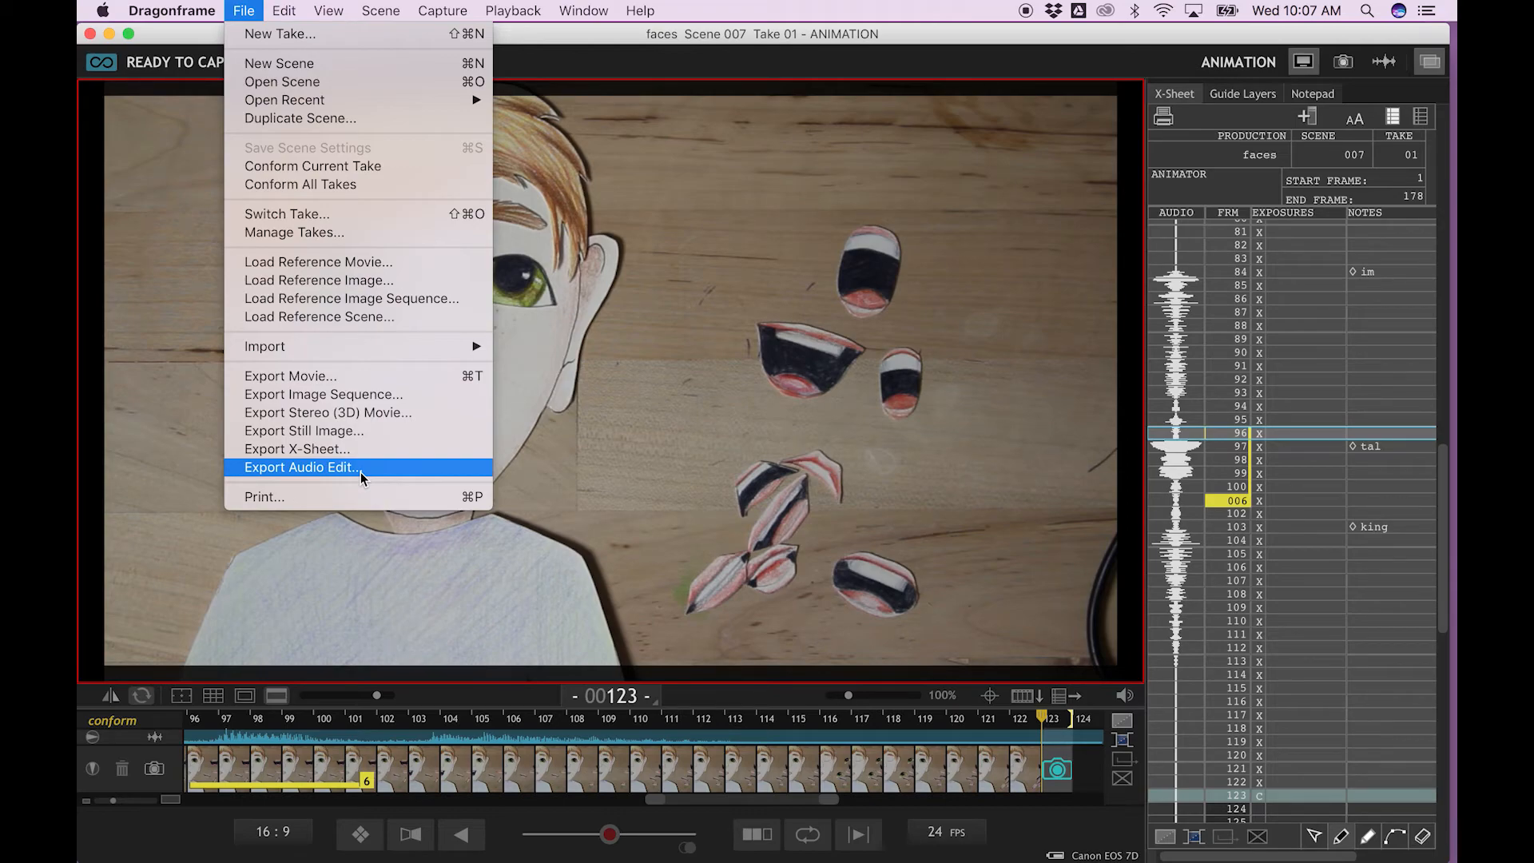
left_click(322, 395)
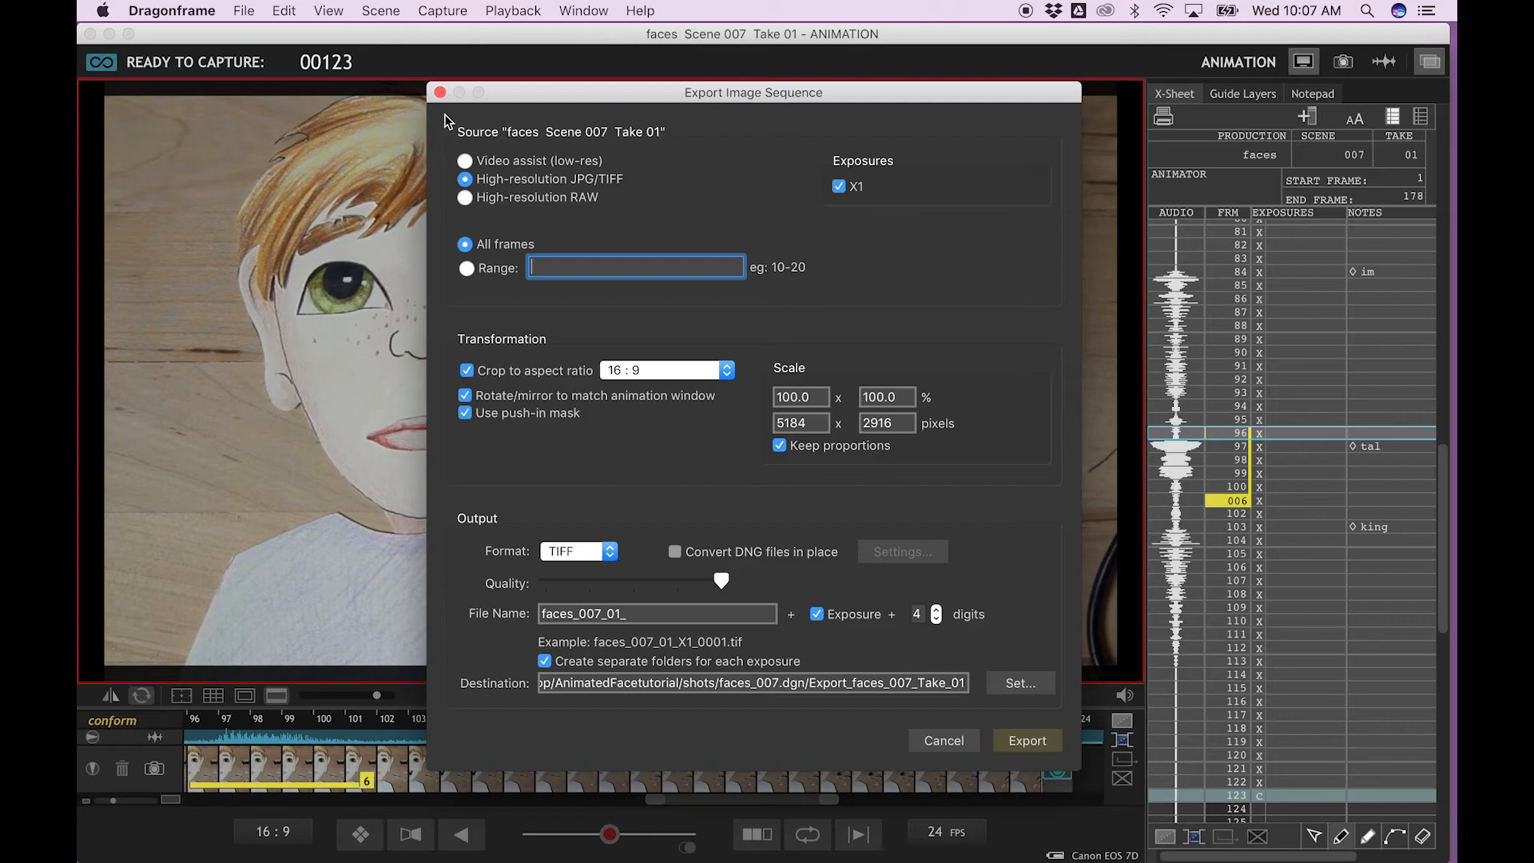
left_click(440, 92)
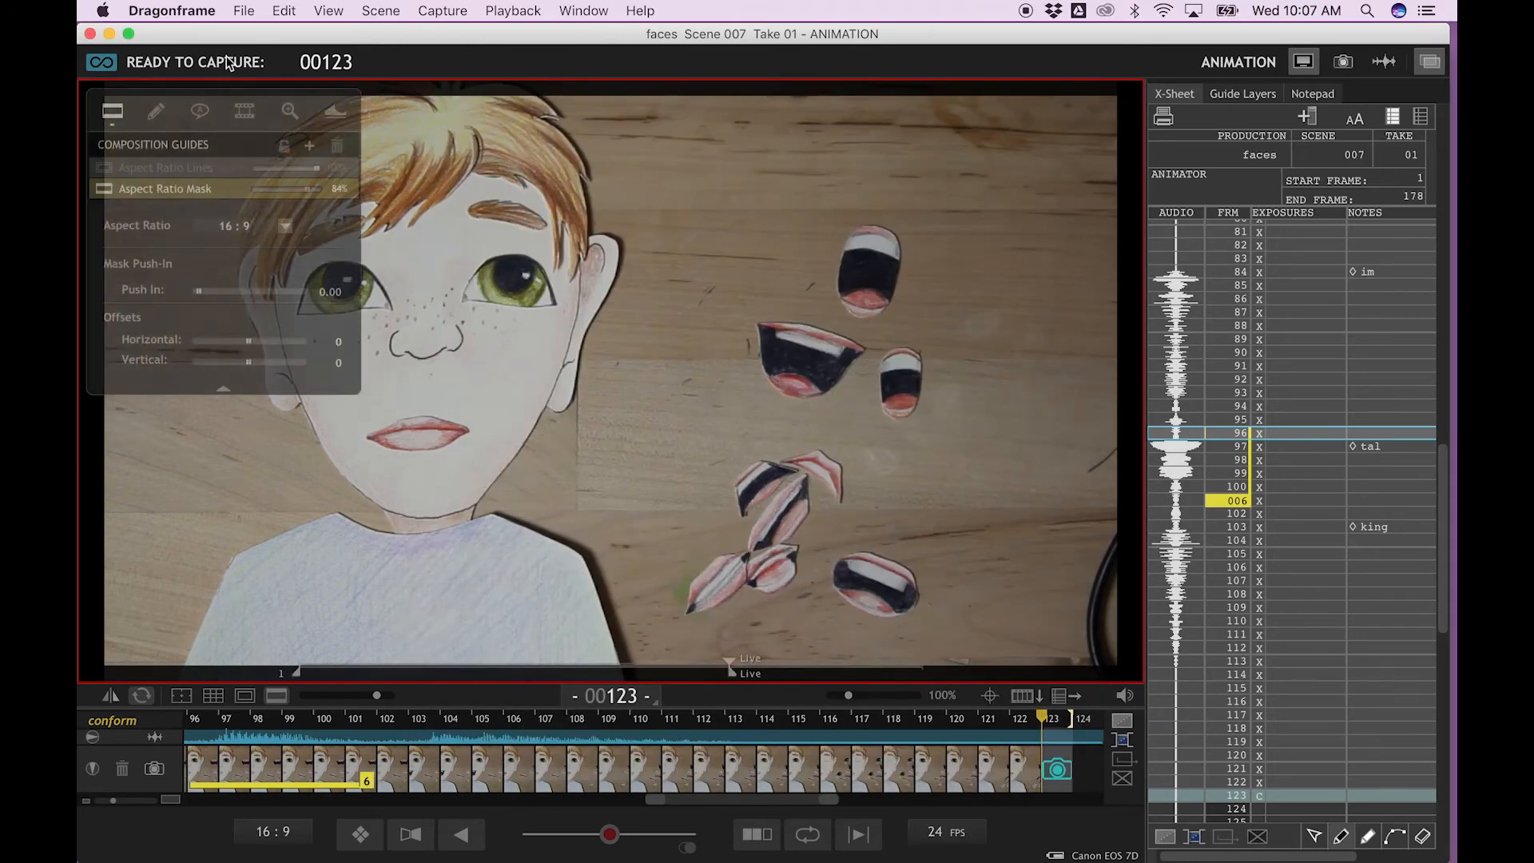
Export the take as the movie faces_007_01.mp4 to the Desktop, using the high-resolution JPG/TIFF source at 25% scale
left_click(162, 13)
mouse_move(249, 15)
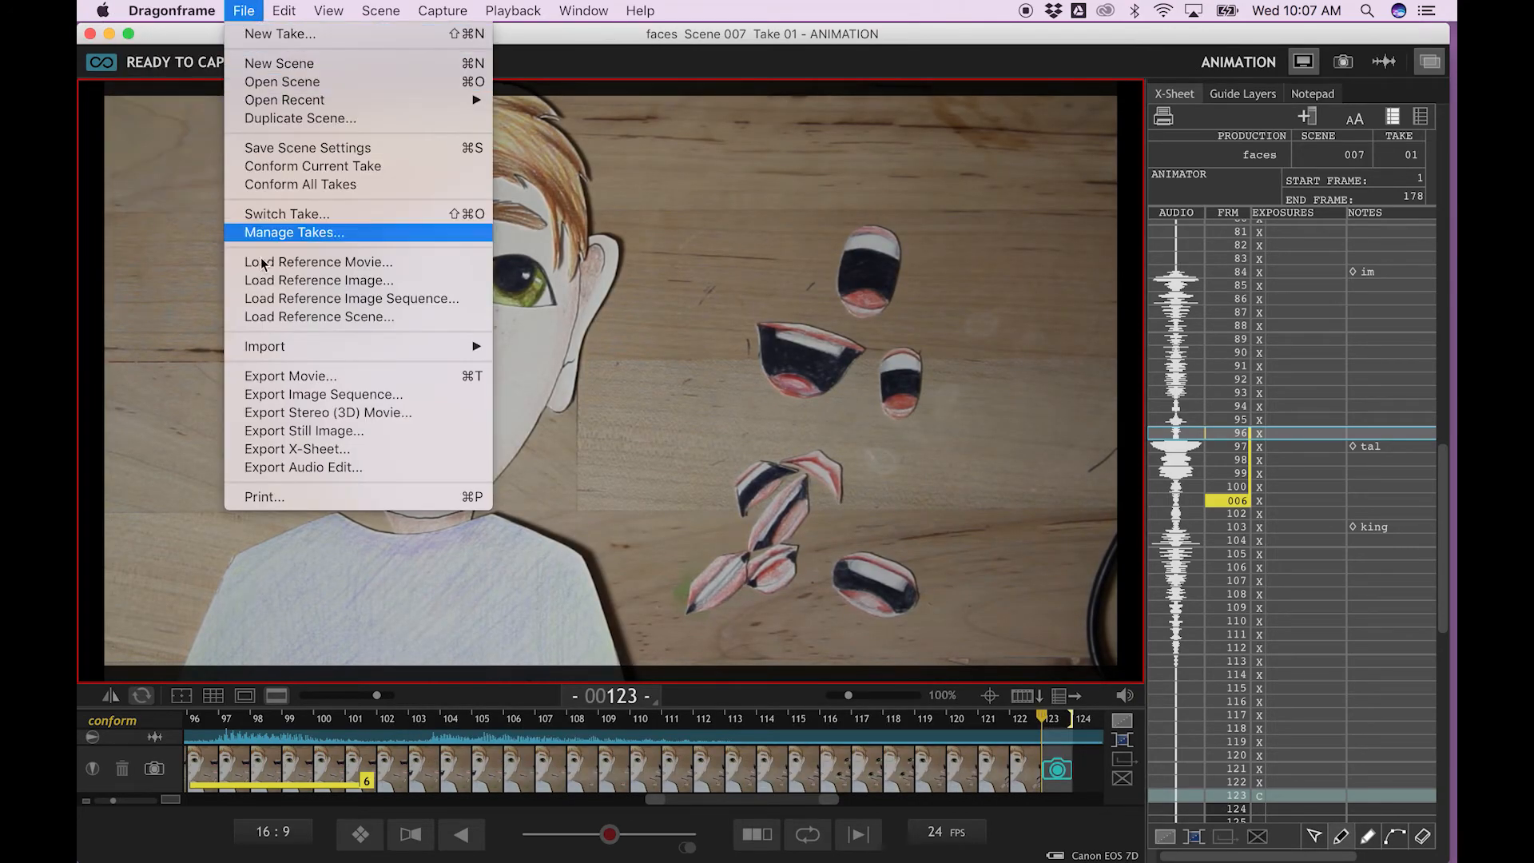
left_click(279, 377)
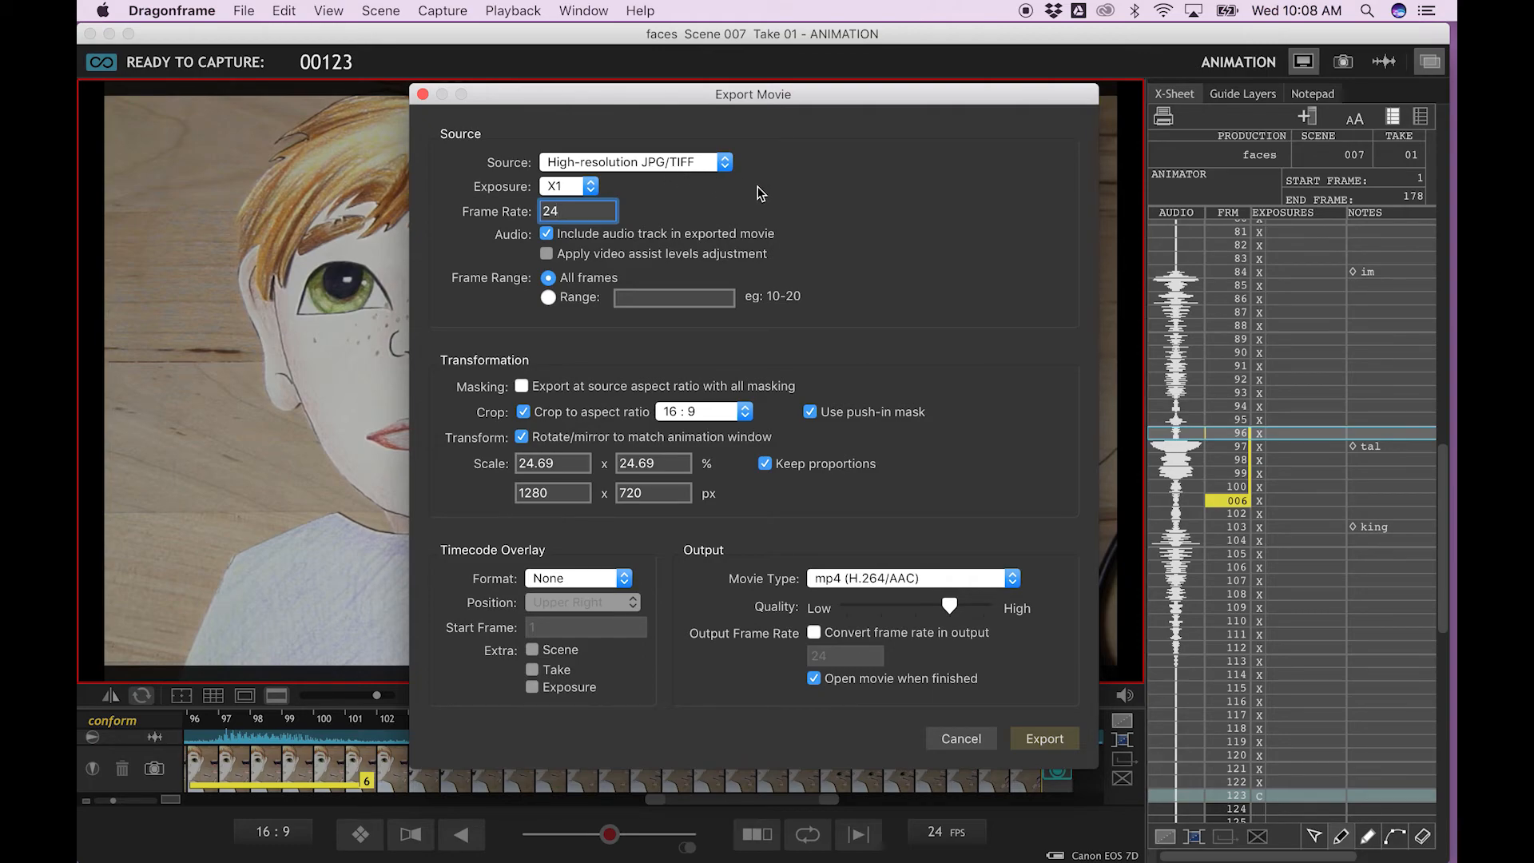
left_click(719, 162)
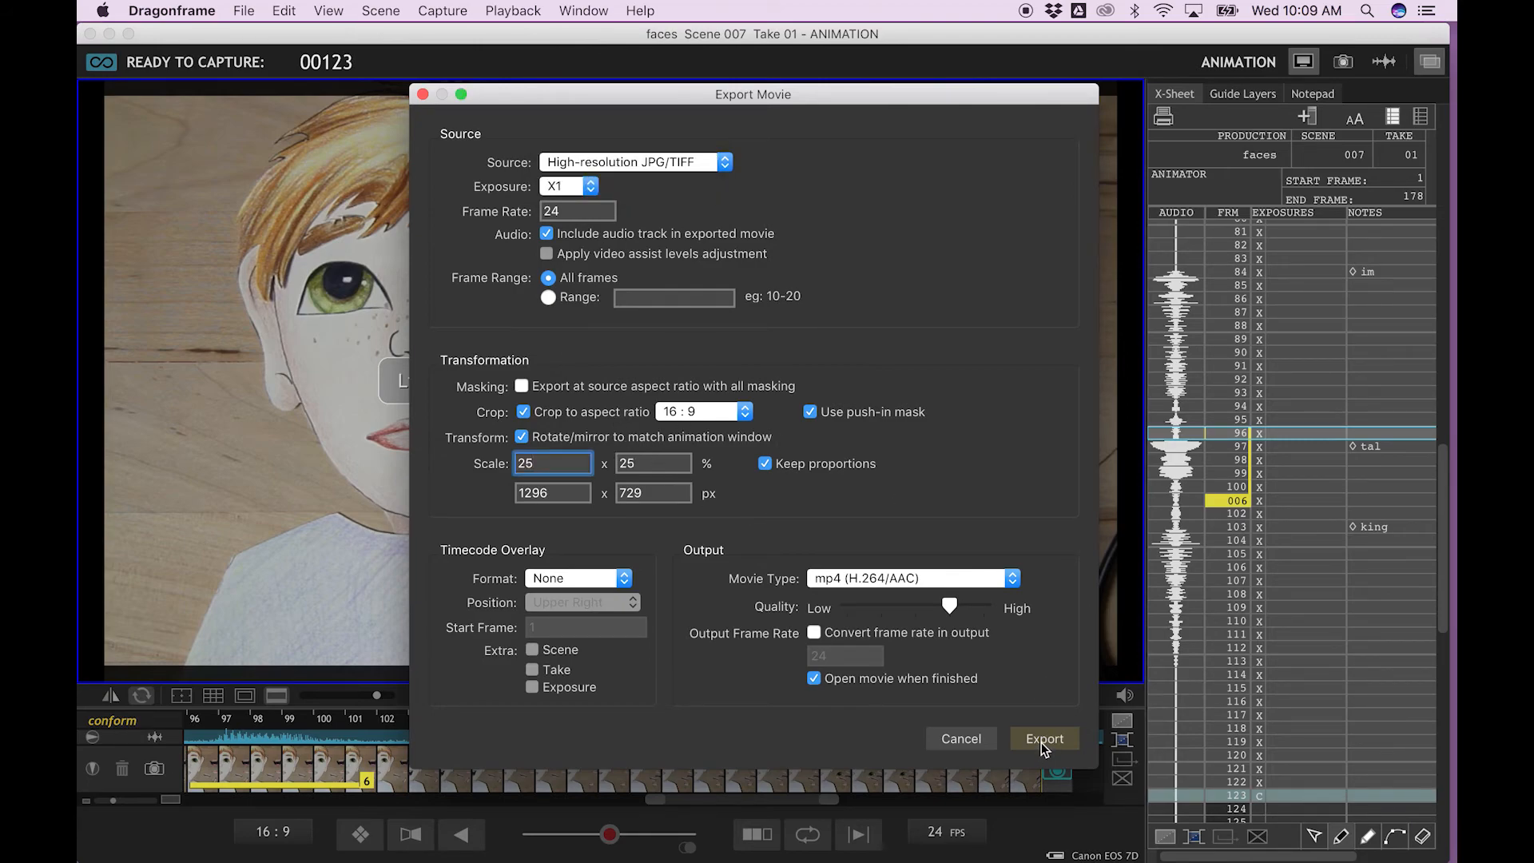
left_click(1041, 741)
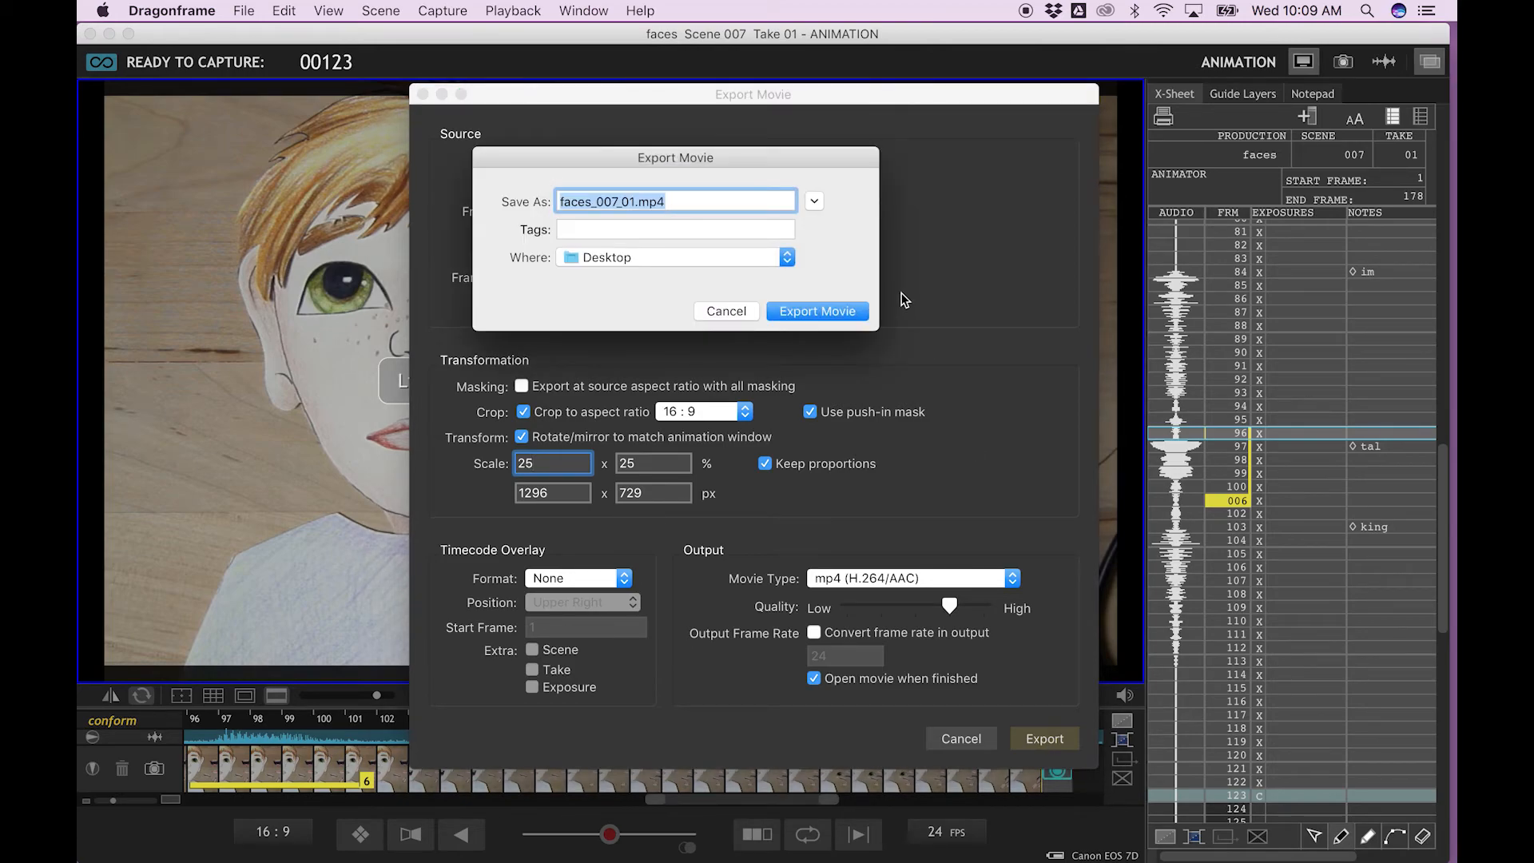
left_click(817, 311)
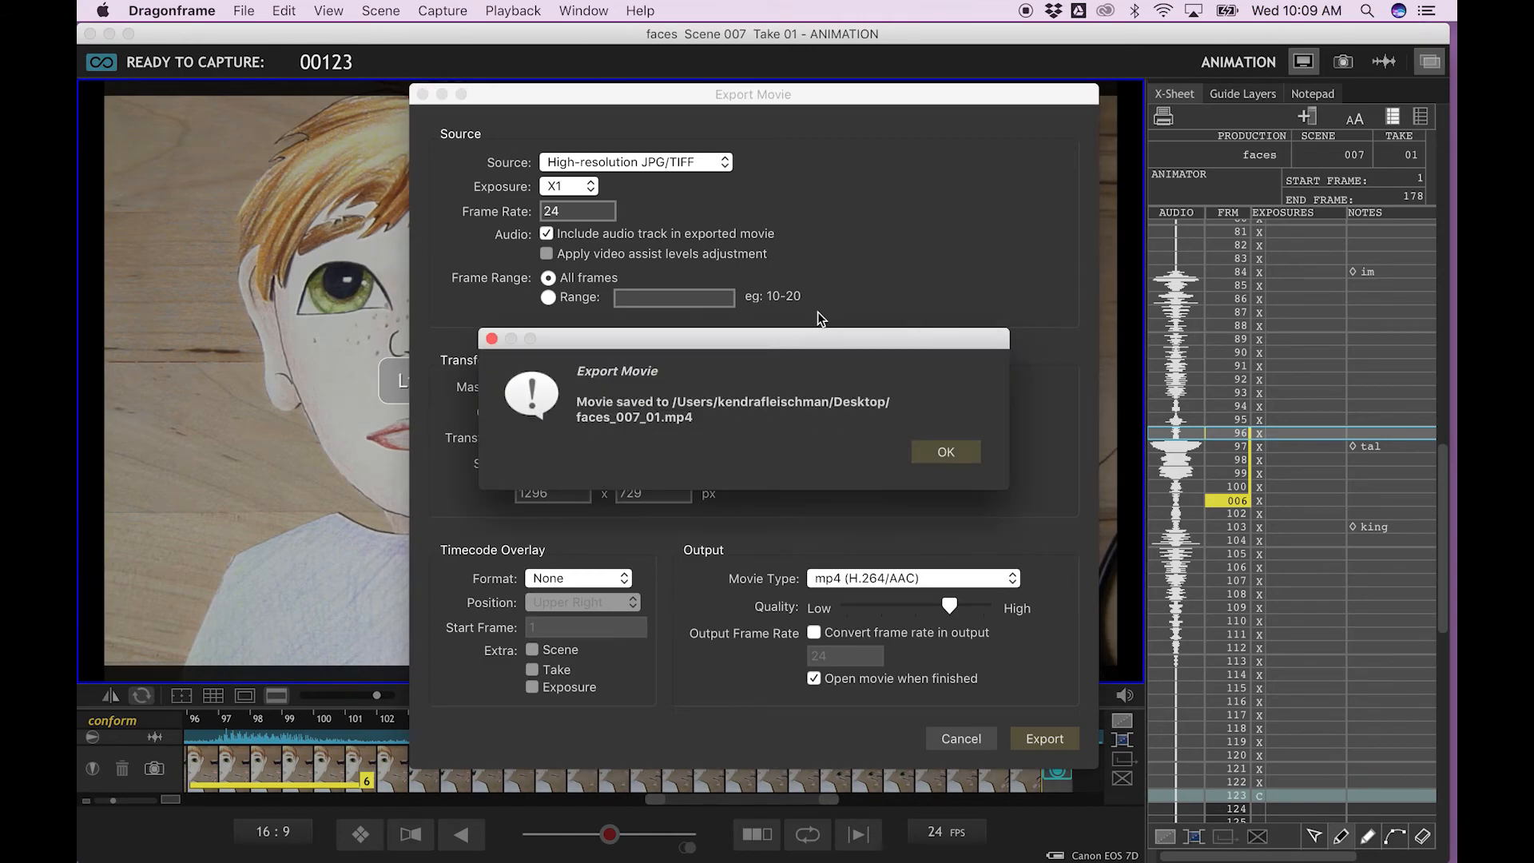
left_click(954, 444)
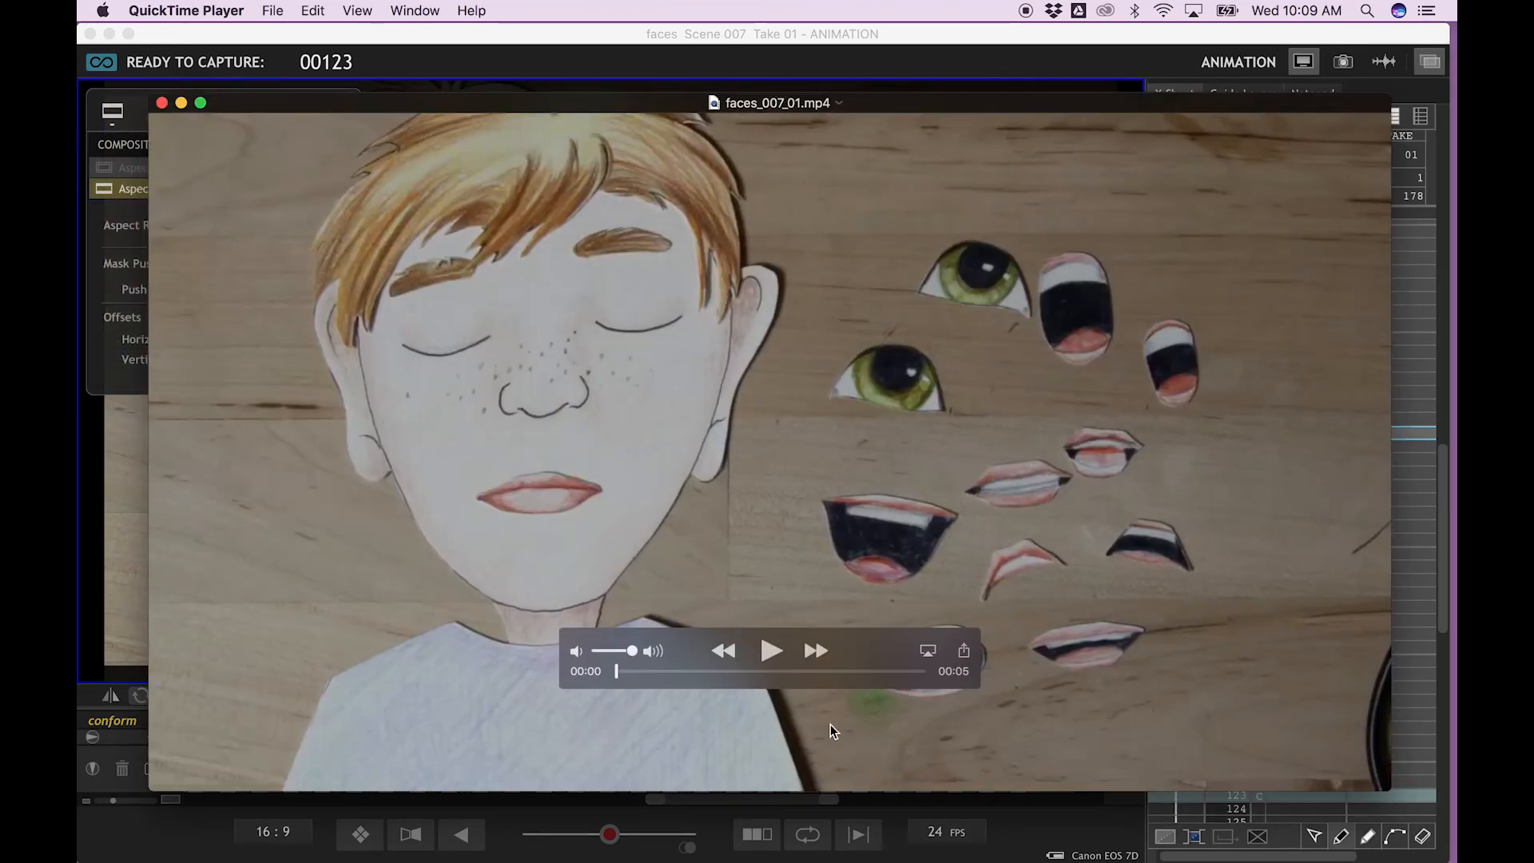
Watch the exported movie faces_007_01.mp4 in QuickTime Player, close it and return to Dragonframe
left_click(772, 651)
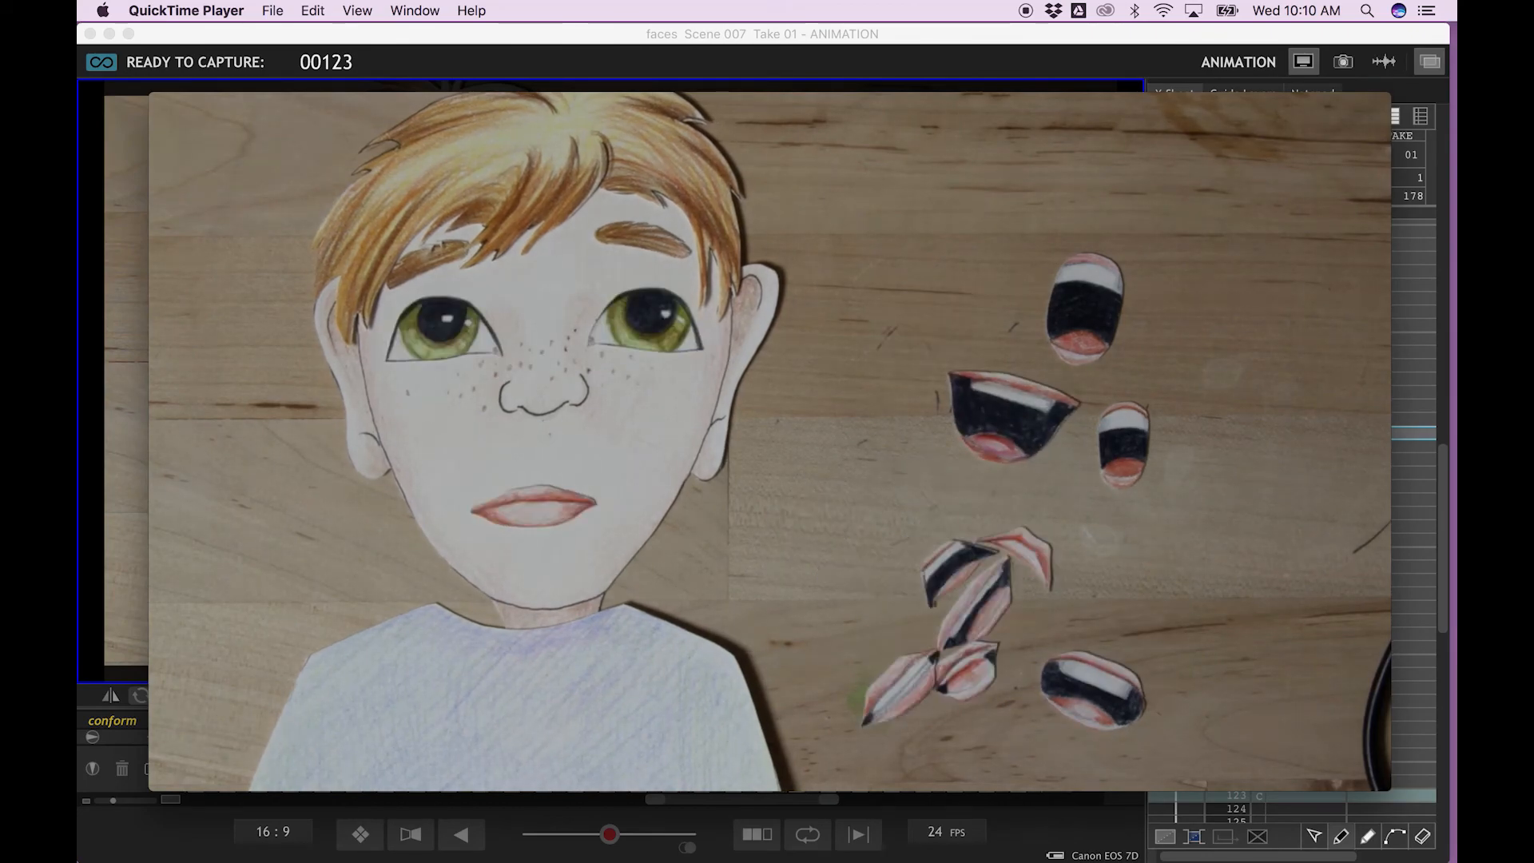
mouse_move(446, 439)
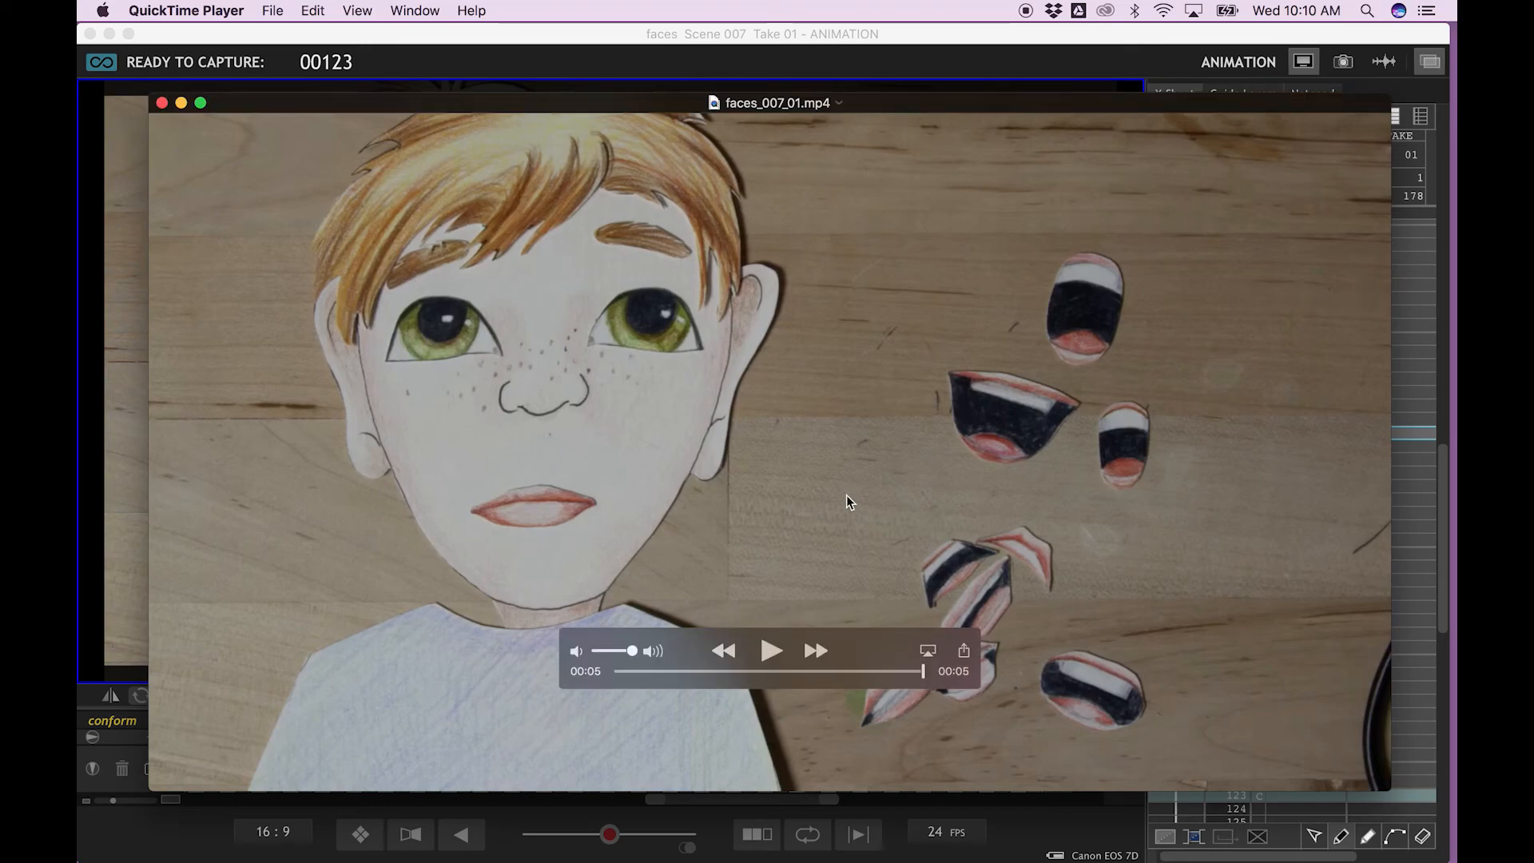
key("super+w")
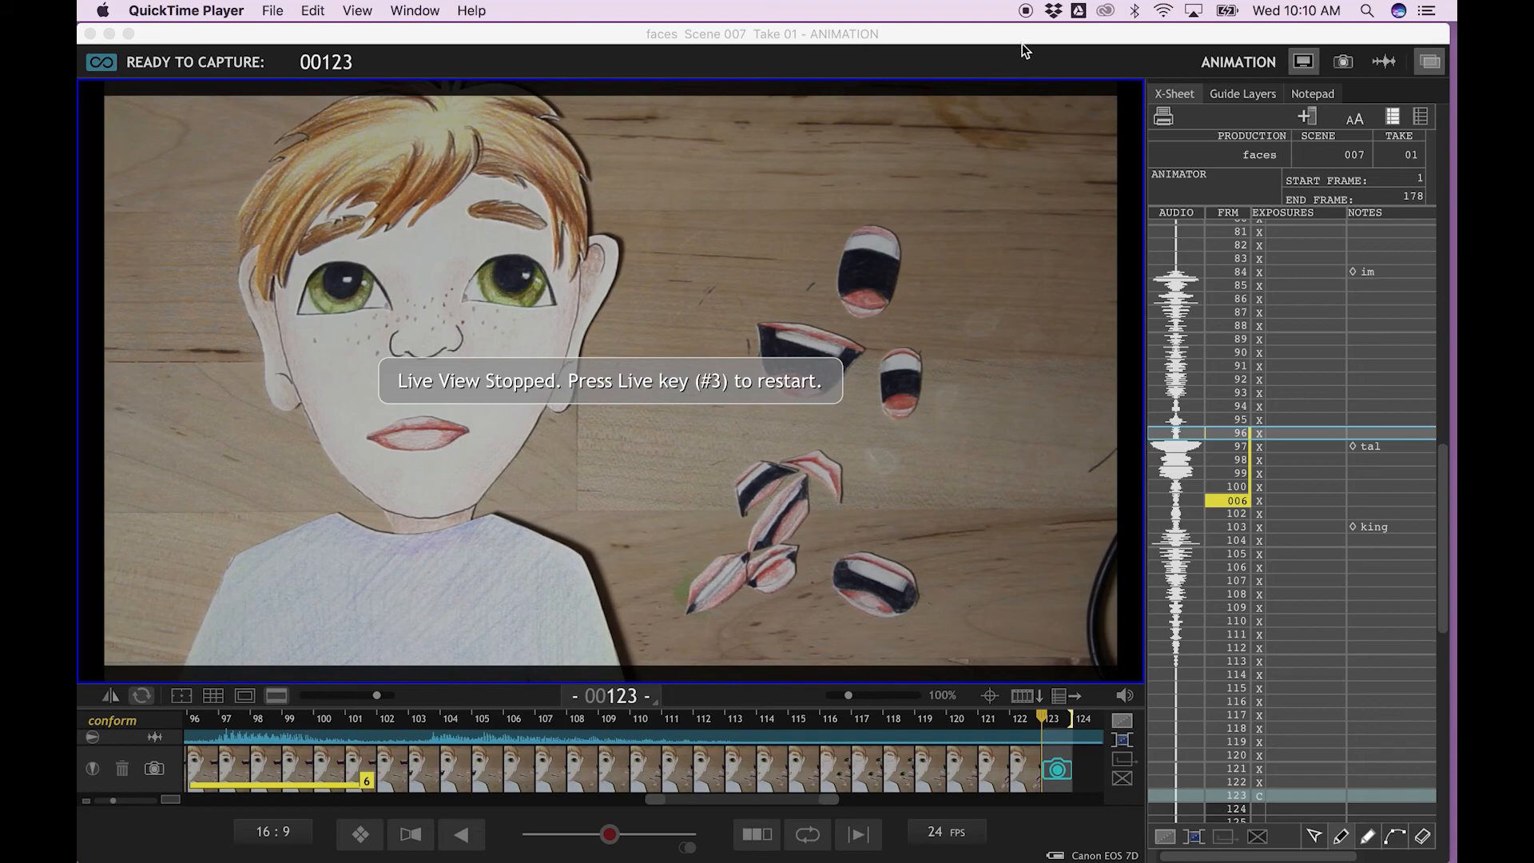
left_click(1020, 36)
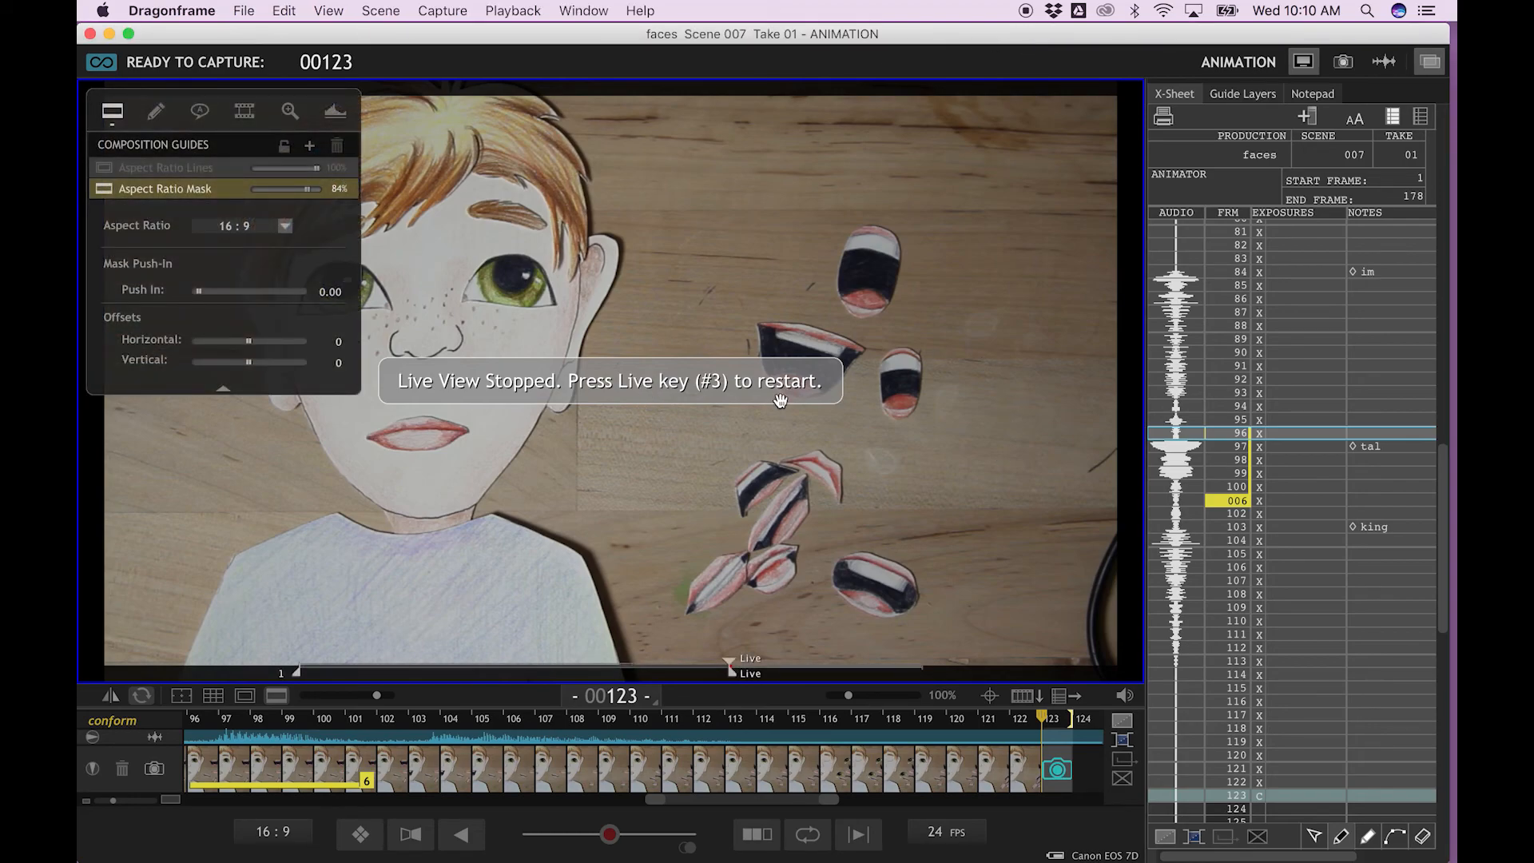